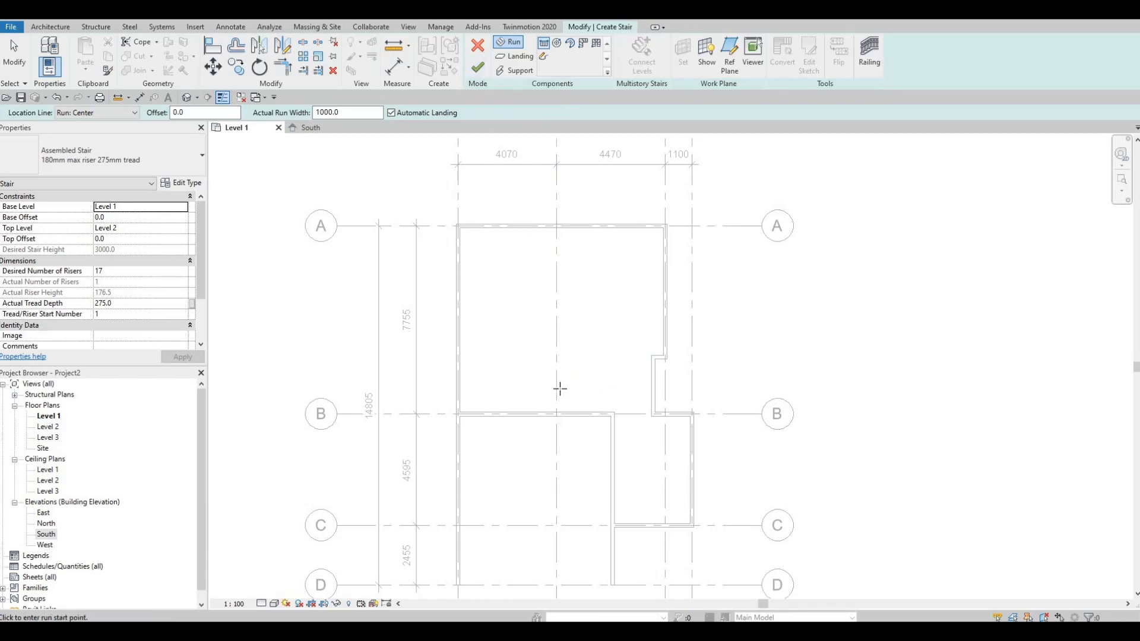
pyautogui.click(550, 387)
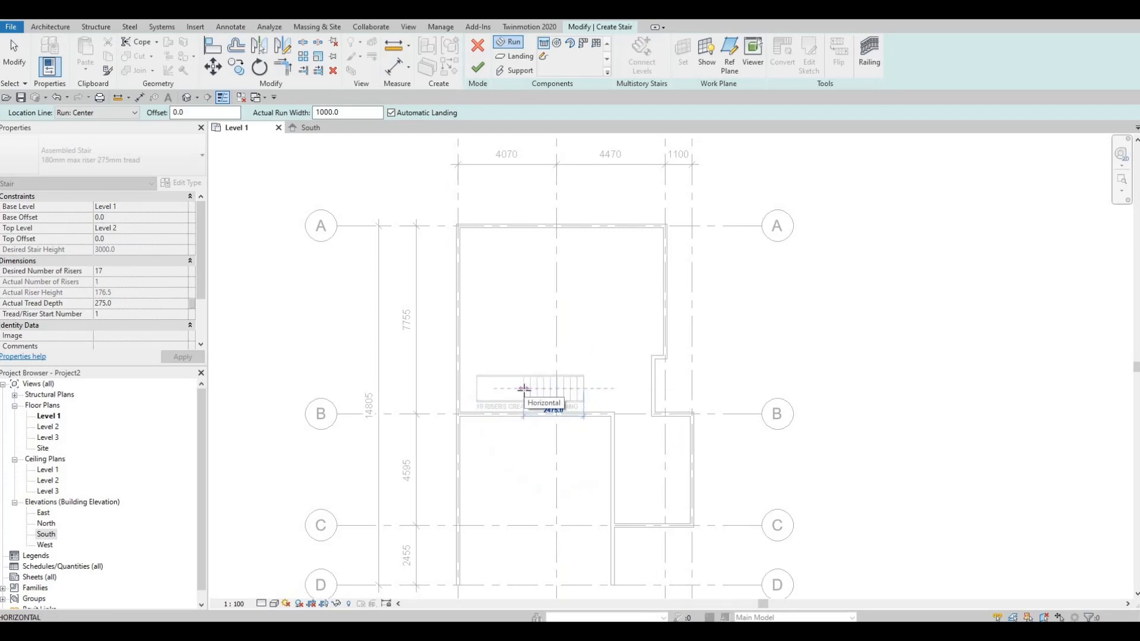
pyautogui.scroll(2, 520, 392)
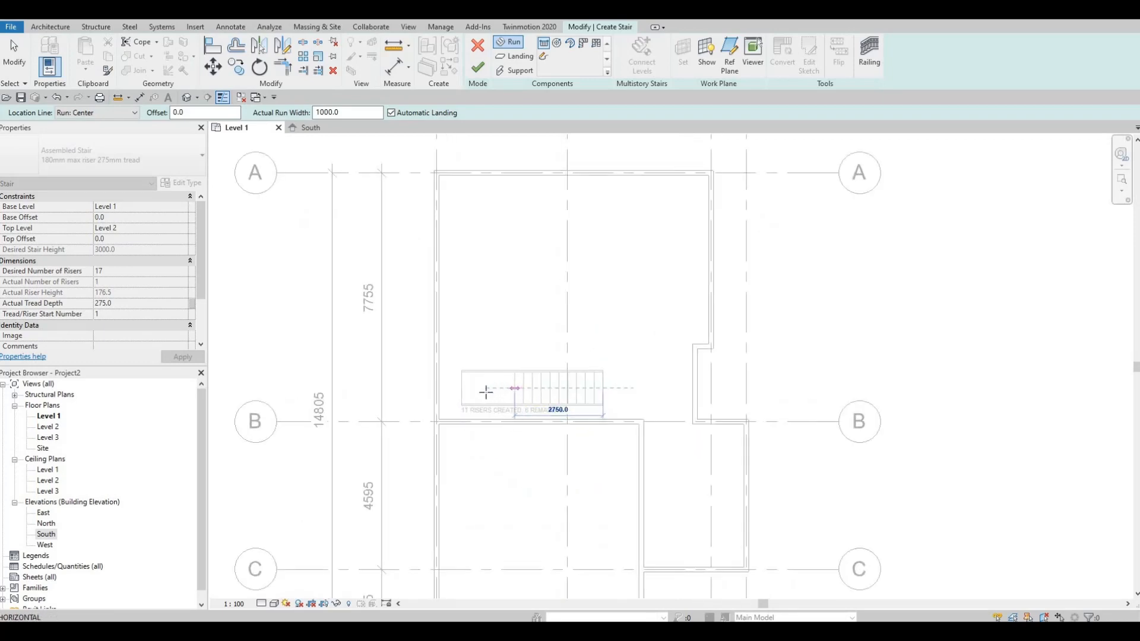
pyautogui.click(453, 389)
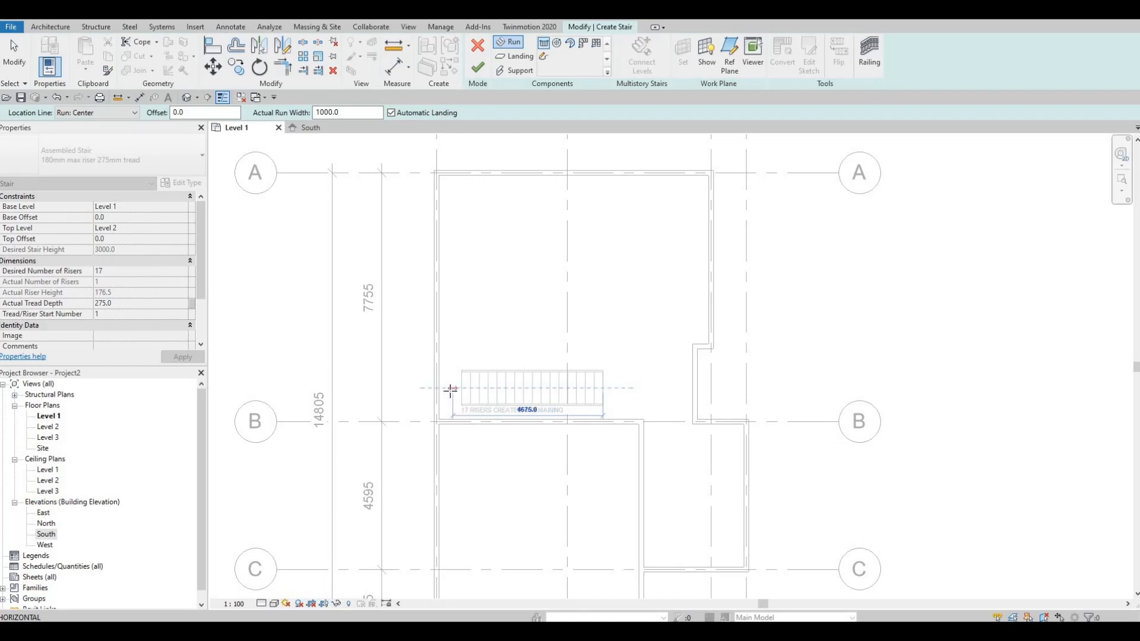
pyautogui.press('Escape')
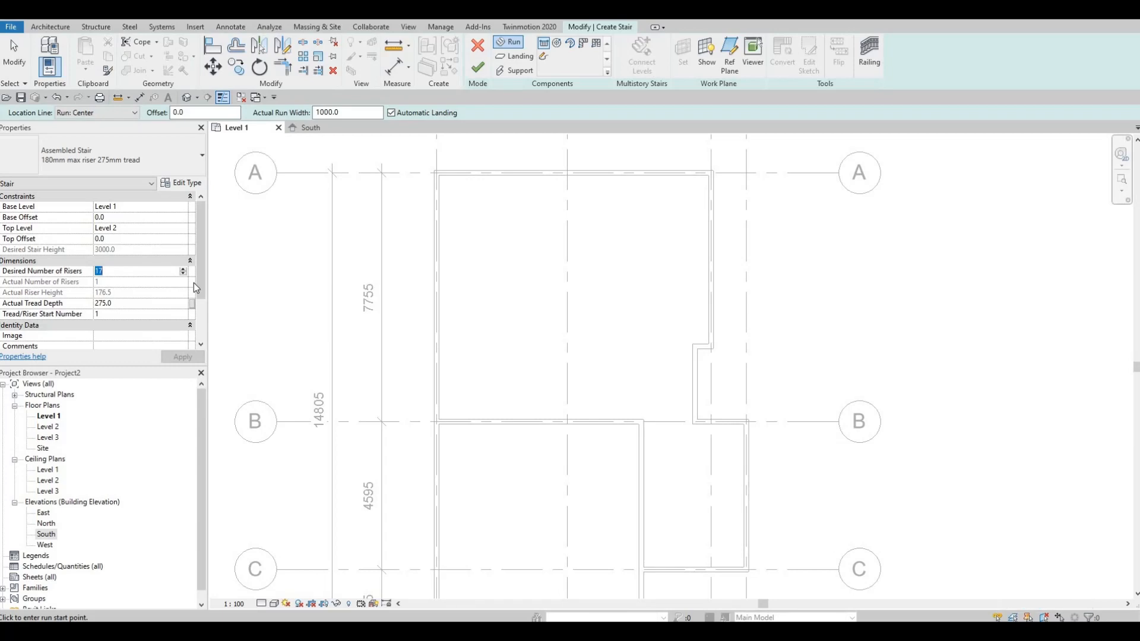
# Set the desired number of risers to 14, draw a straight leftward run just above the grid B wall, and finish the stair.
pyautogui.write('14')
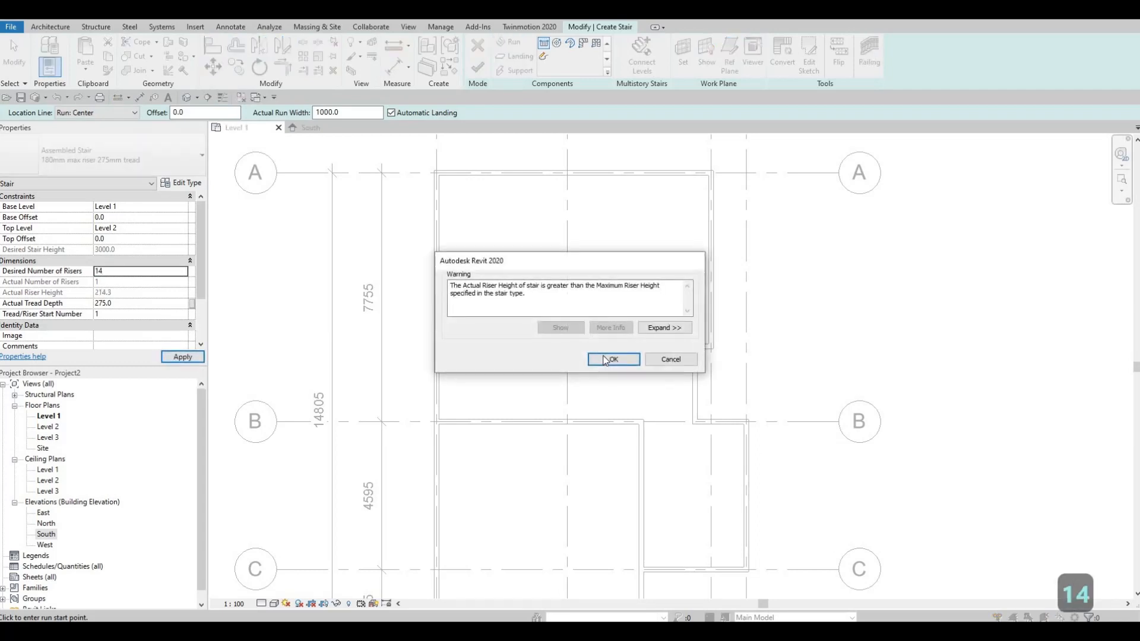
pyautogui.click(609, 357)
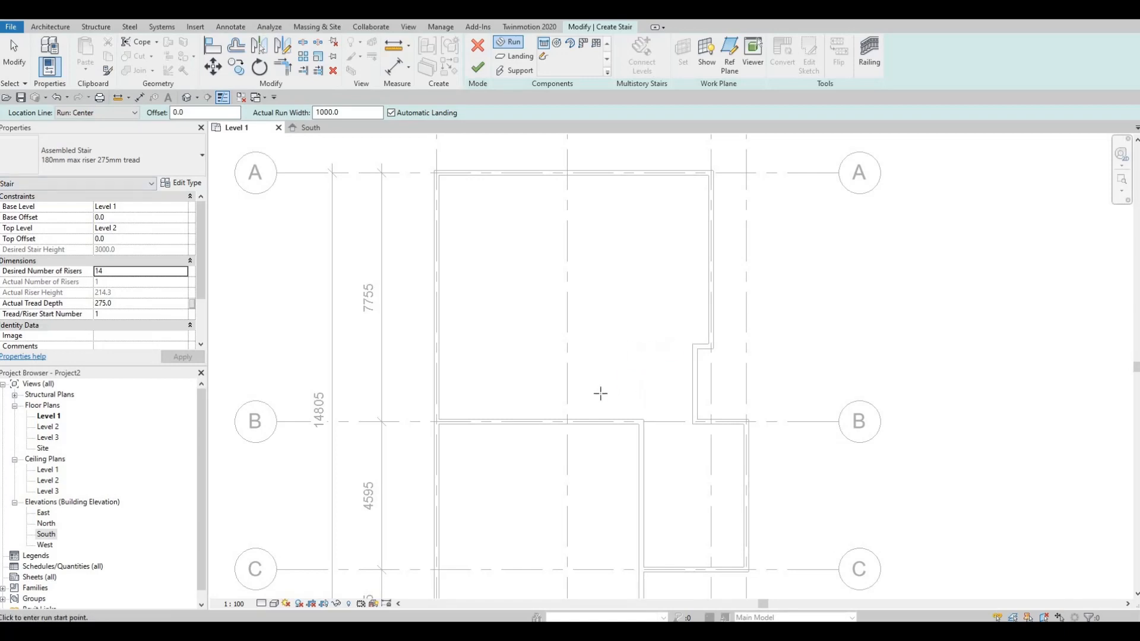
pyautogui.click(599, 393)
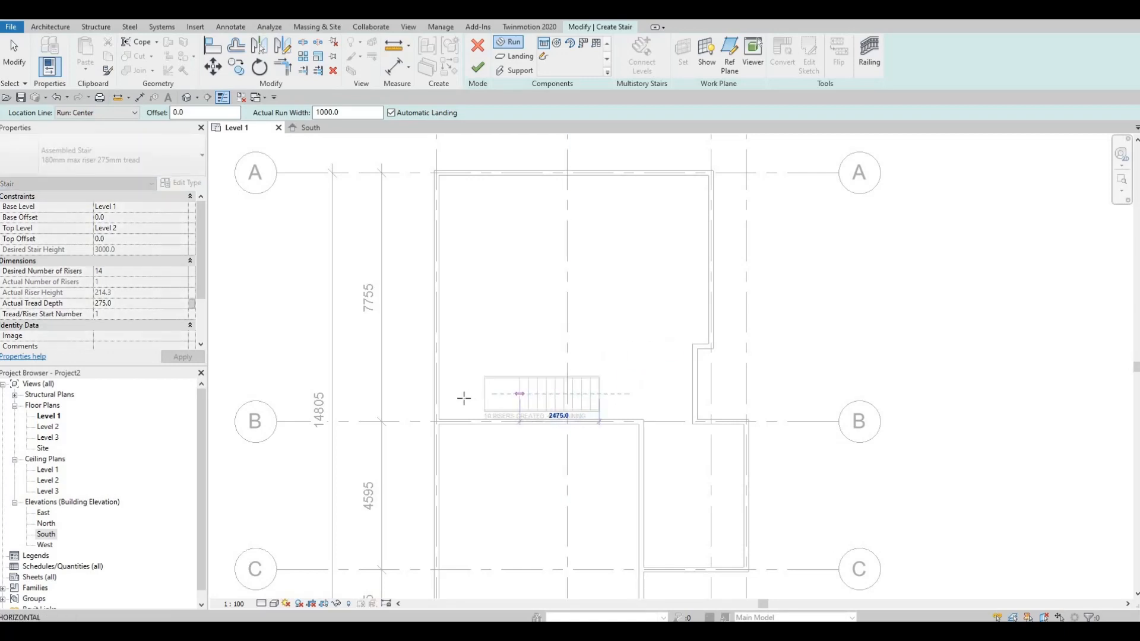
pyautogui.click(465, 396)
pyautogui.press('Escape')
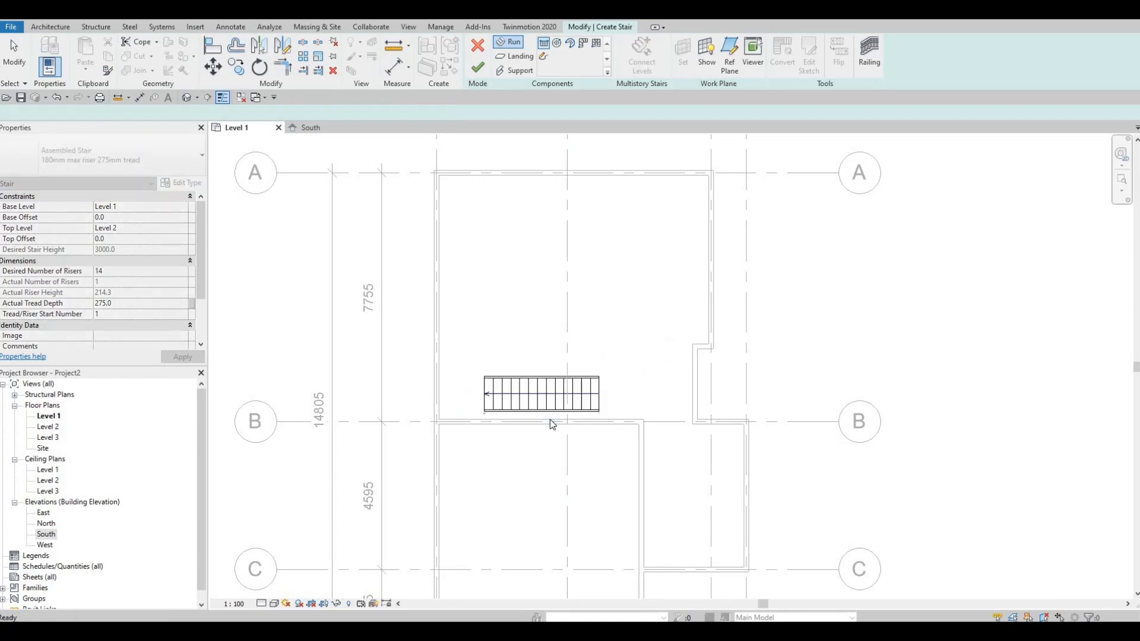
pyautogui.moveTo(582, 415); pyautogui.dragTo(584, 399, button='middle')
pyautogui.scroll(1, 585, 399)
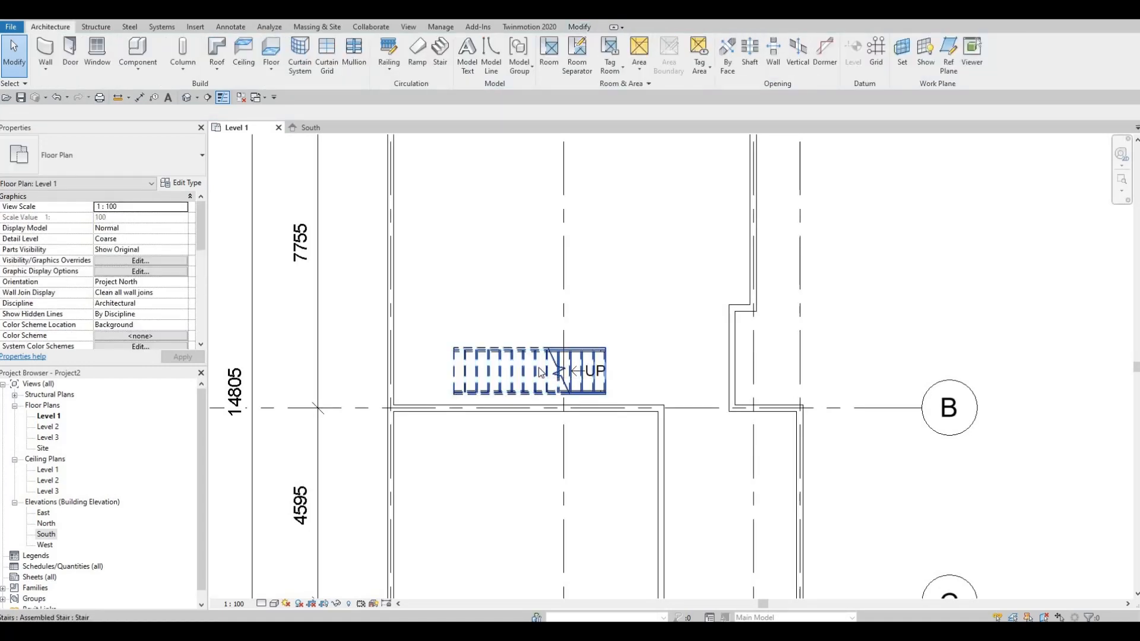
# Nudge the whole stair down towards the grid B wall and slightly to the right.
pyautogui.click(540, 372)
pyautogui.press('Down')
pyautogui.press('Down')
pyautogui.press('Down')
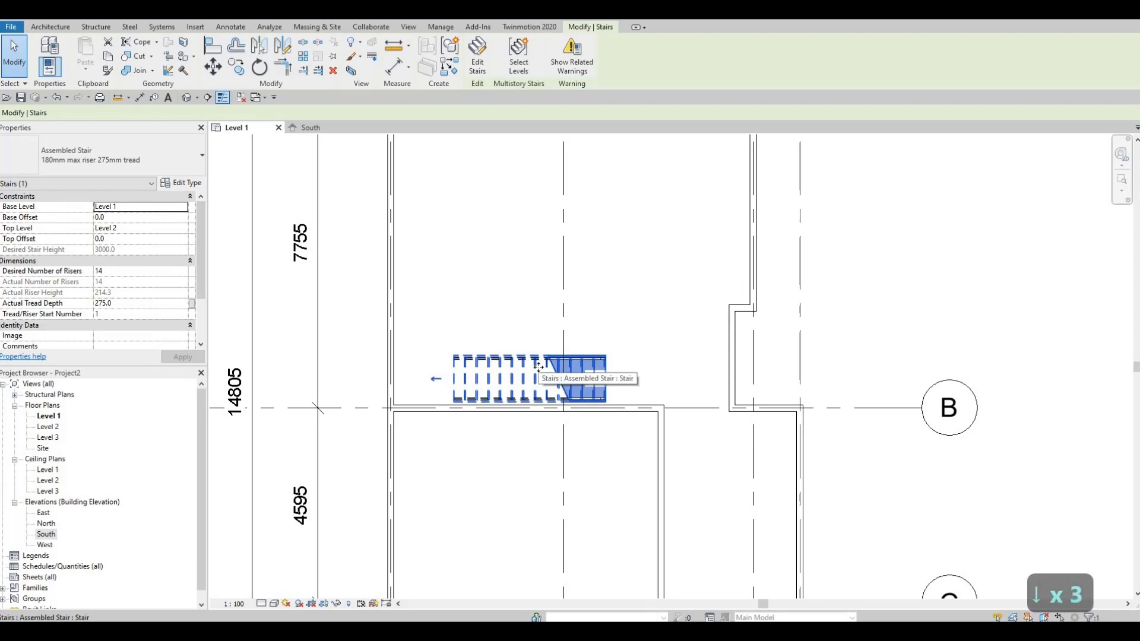
pyautogui.press('Right')
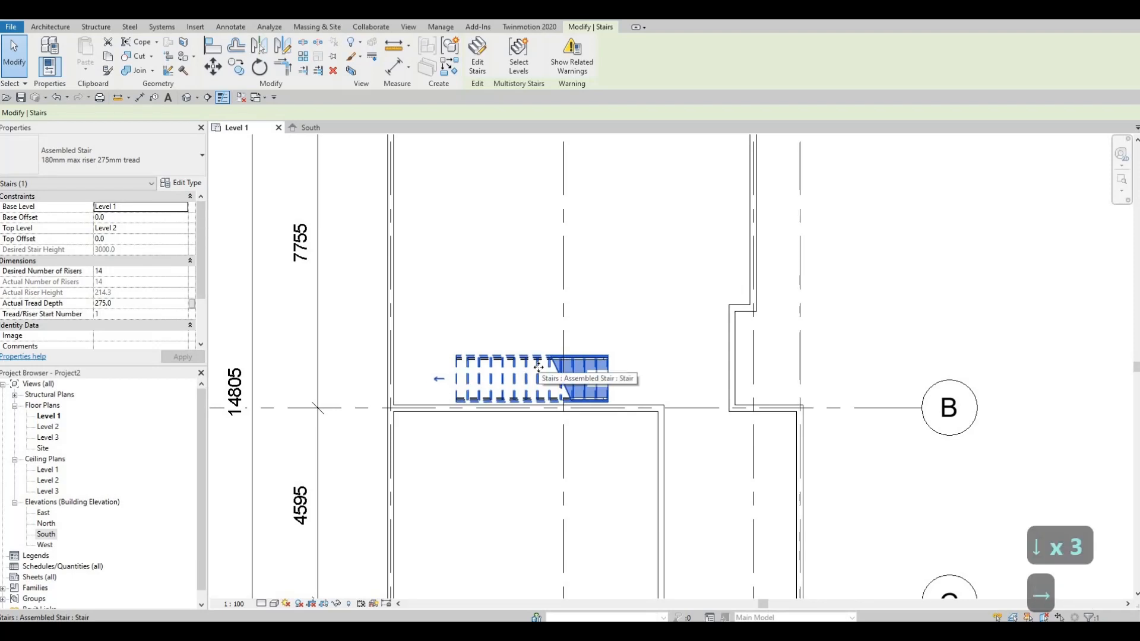
pyautogui.press('Right')
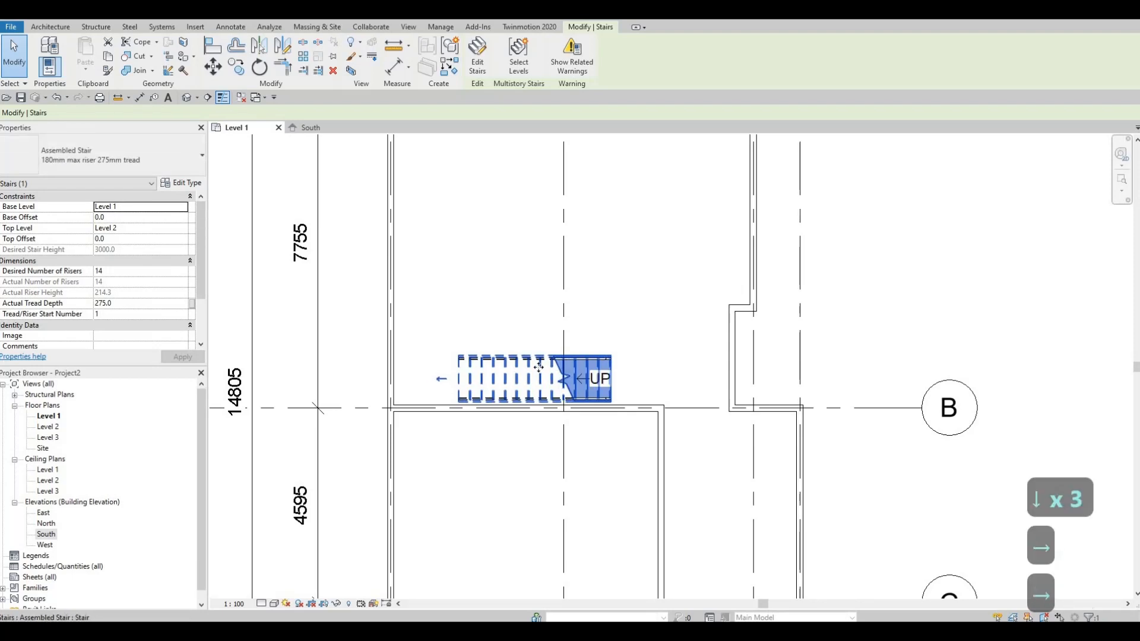
pyautogui.press('Escape')
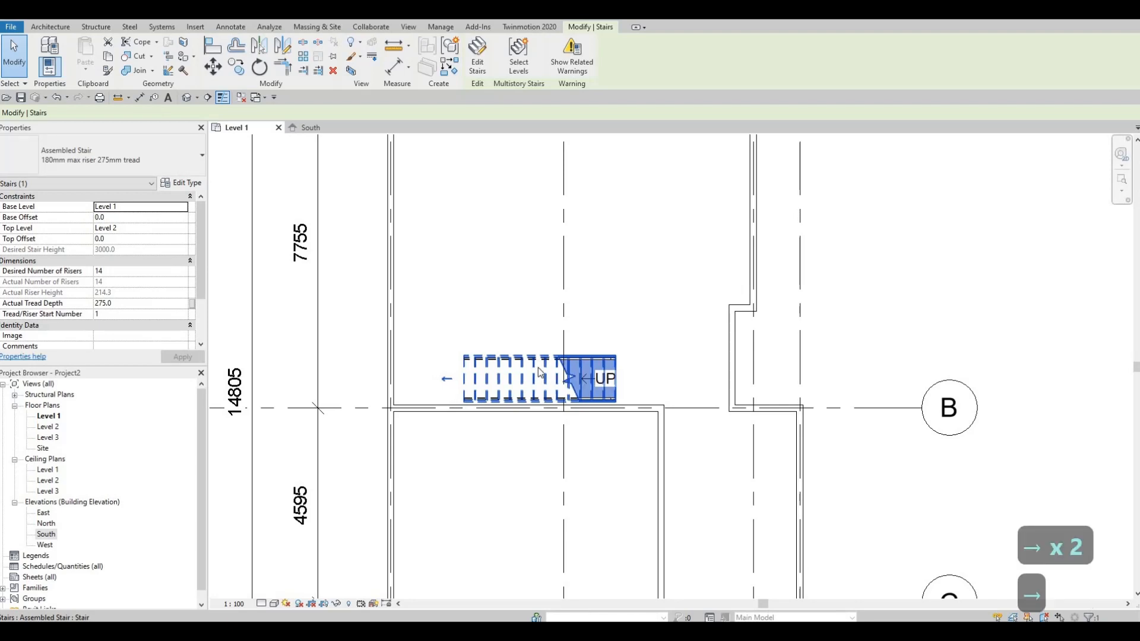
# Nudge the stair run further right and down until it sits almost against the grid B wall.
pyautogui.scroll(3, 538, 367)
pyautogui.moveTo(683, 422); pyautogui.dragTo(683, 380, button='middle')
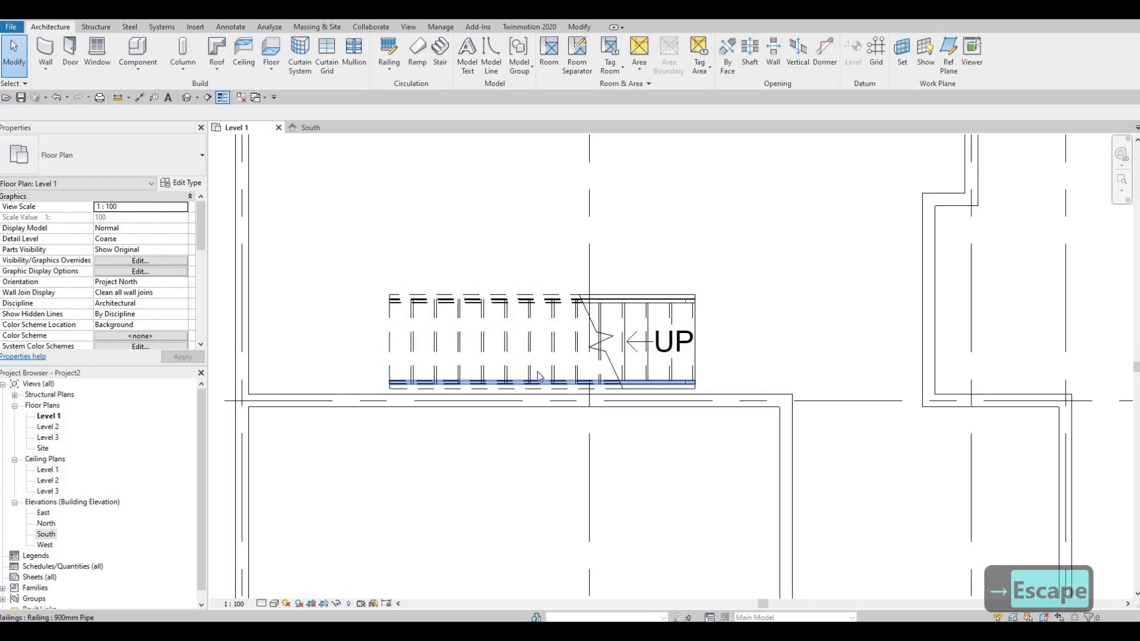
pyautogui.click(559, 363)
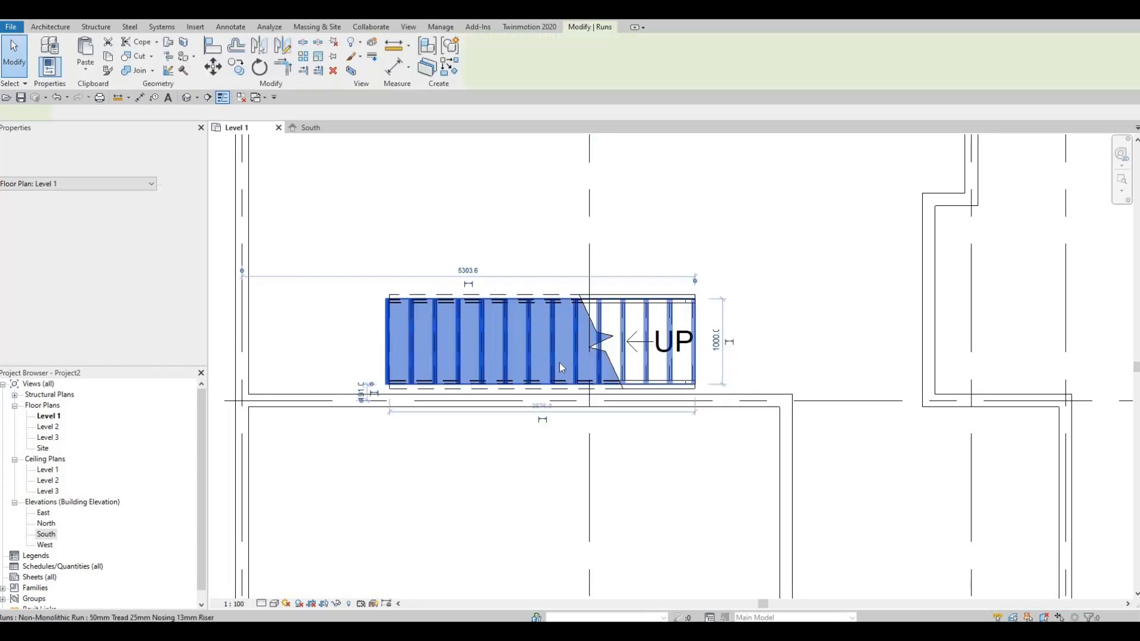
pyautogui.press('Down')
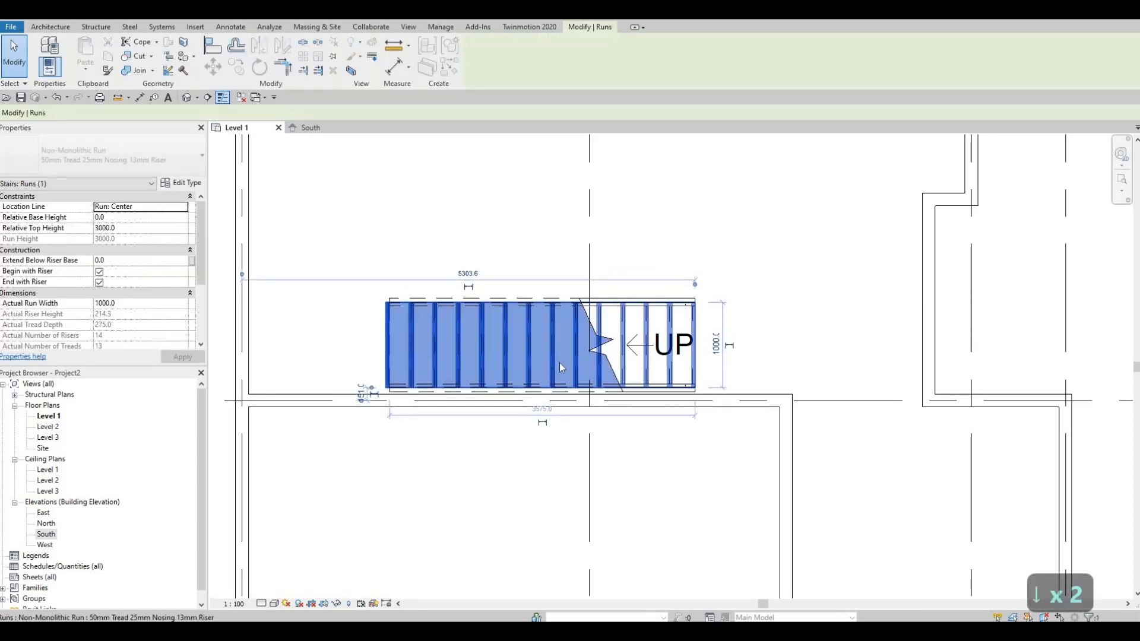
pyautogui.press('Right')
pyautogui.press('Right')
pyautogui.press('Right')
pyautogui.press('Right')
pyautogui.press('Right')
pyautogui.press('Right')
pyautogui.press('Down')
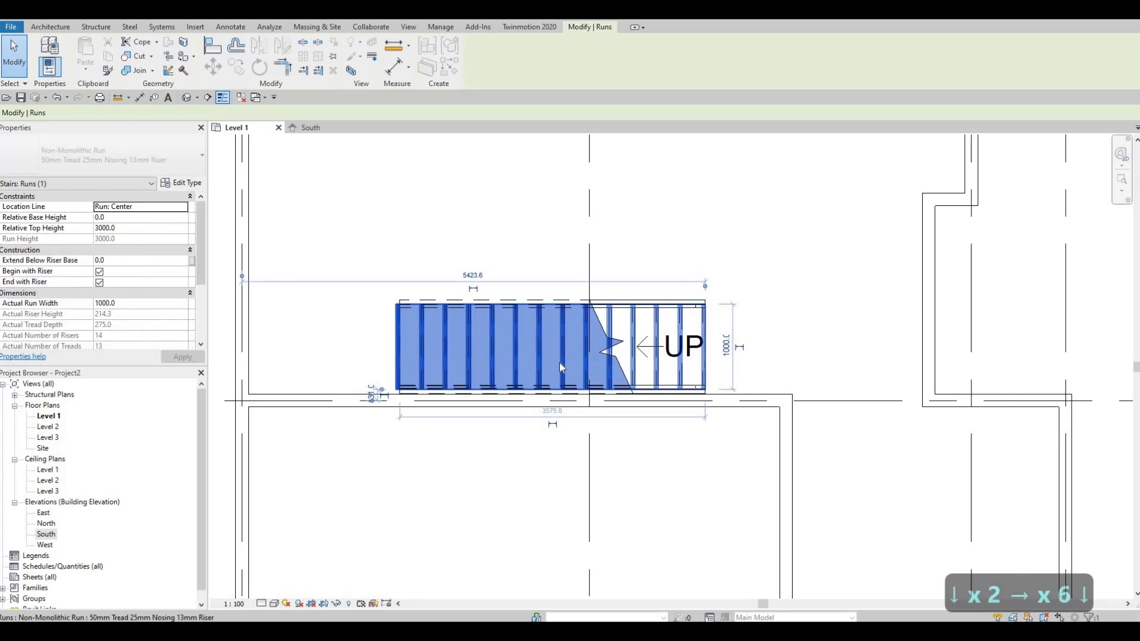
pyautogui.press('Escape')
# Align the stair's lower edge with the upper face of the grid B wall.
pyautogui.scroll(4, 644, 440)
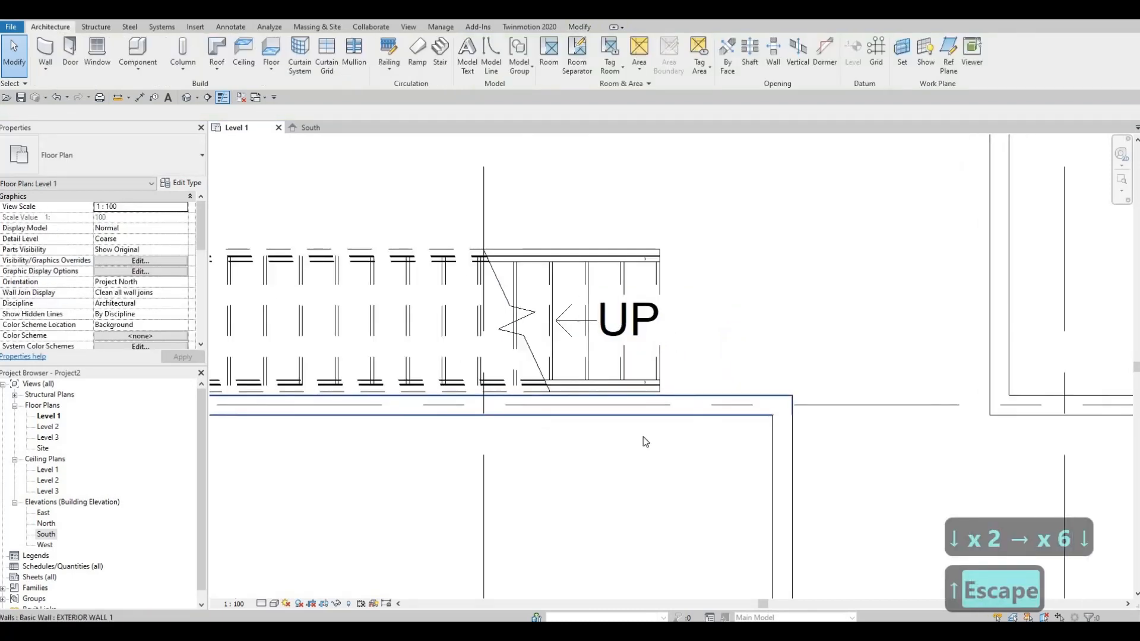
pyautogui.press('a')
pyautogui.press('l')
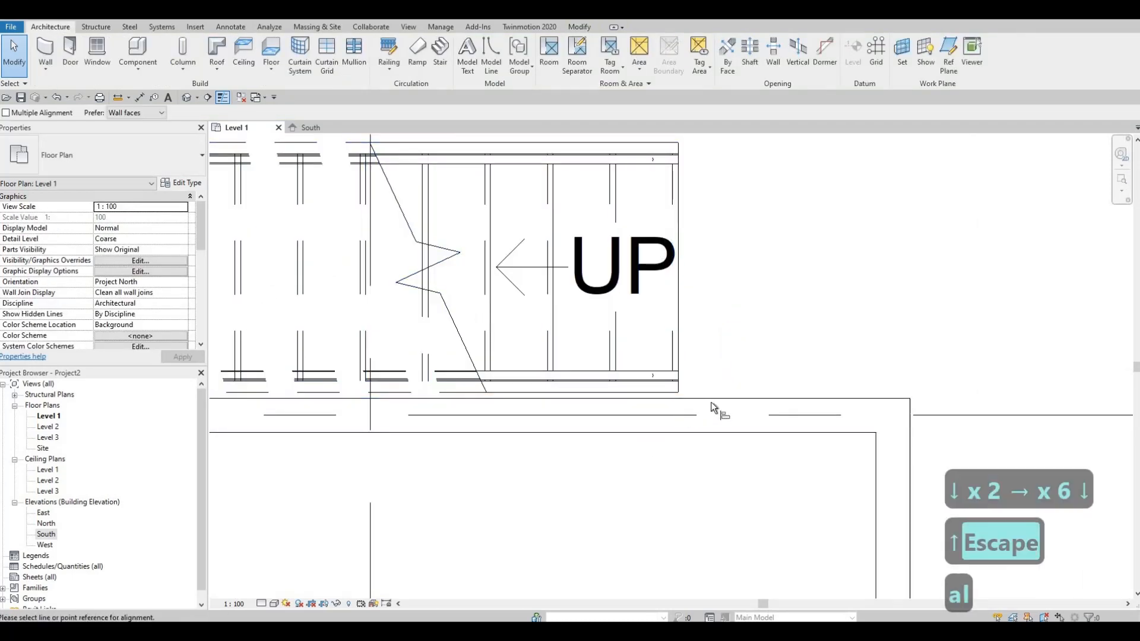
pyautogui.click(711, 403)
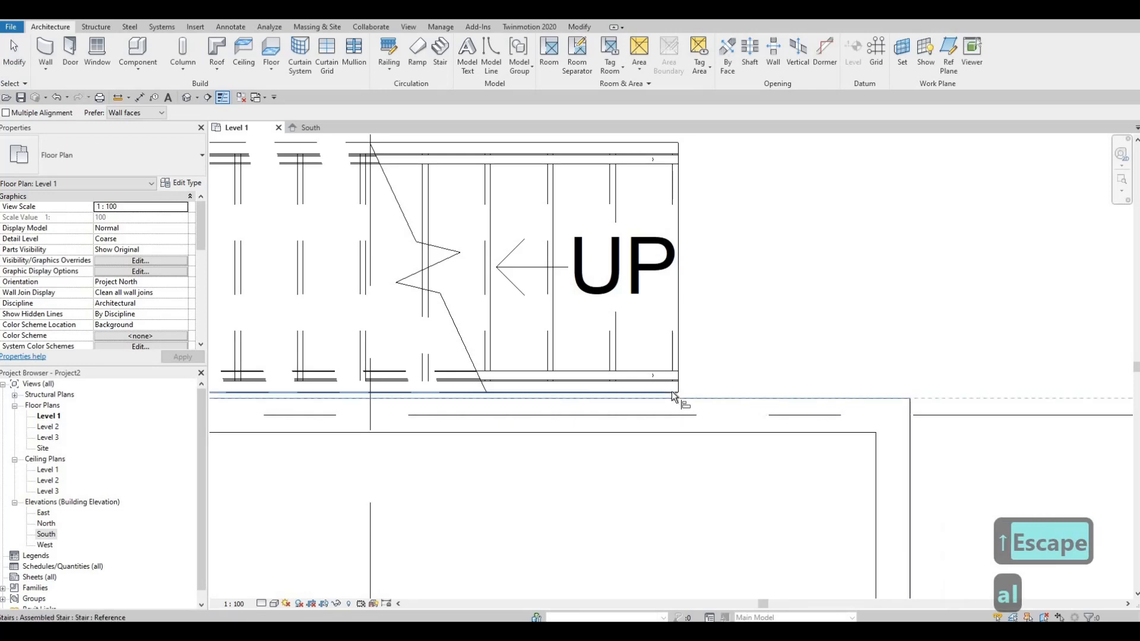
pyautogui.click(582, 380)
pyautogui.scroll(-3, 832, 359)
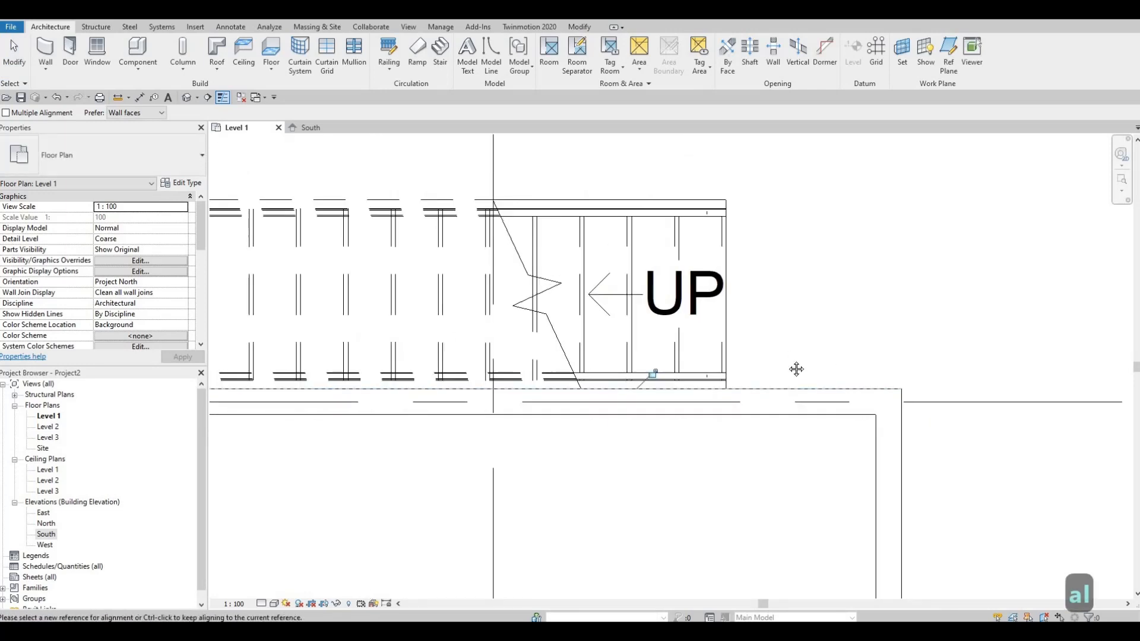
pyautogui.press('Escape')
pyautogui.moveTo(775, 376); pyautogui.dragTo(699, 386, button='middle')
pyautogui.scroll(-1, 692, 386)
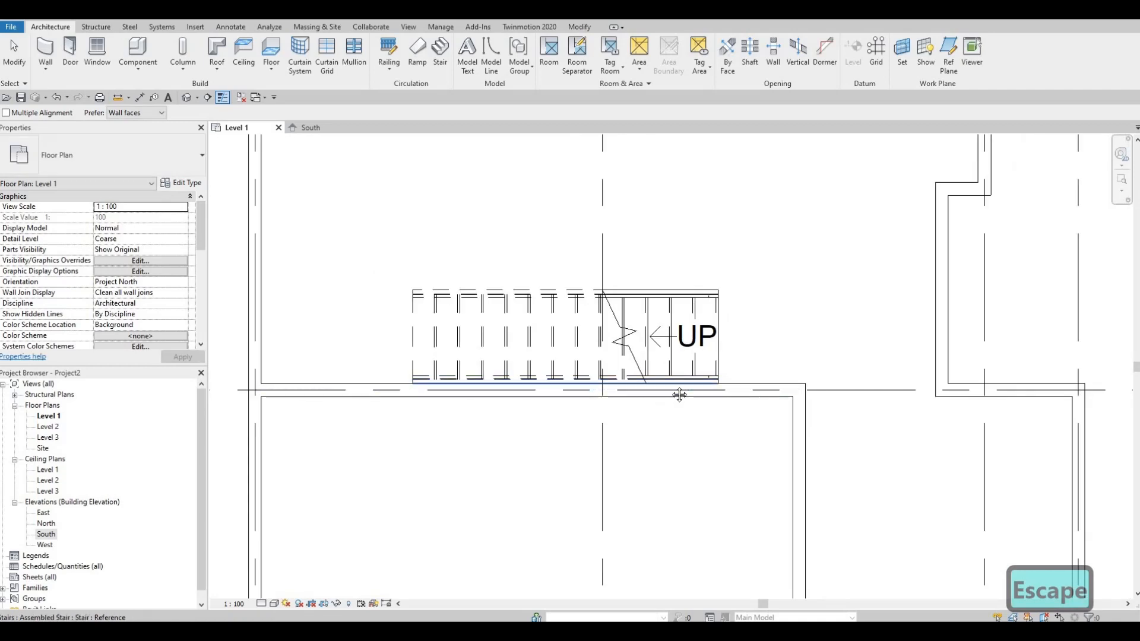
pyautogui.scroll(1, 694, 391)
pyautogui.scroll(-1, 815, 396)
pyautogui.press('Escape')
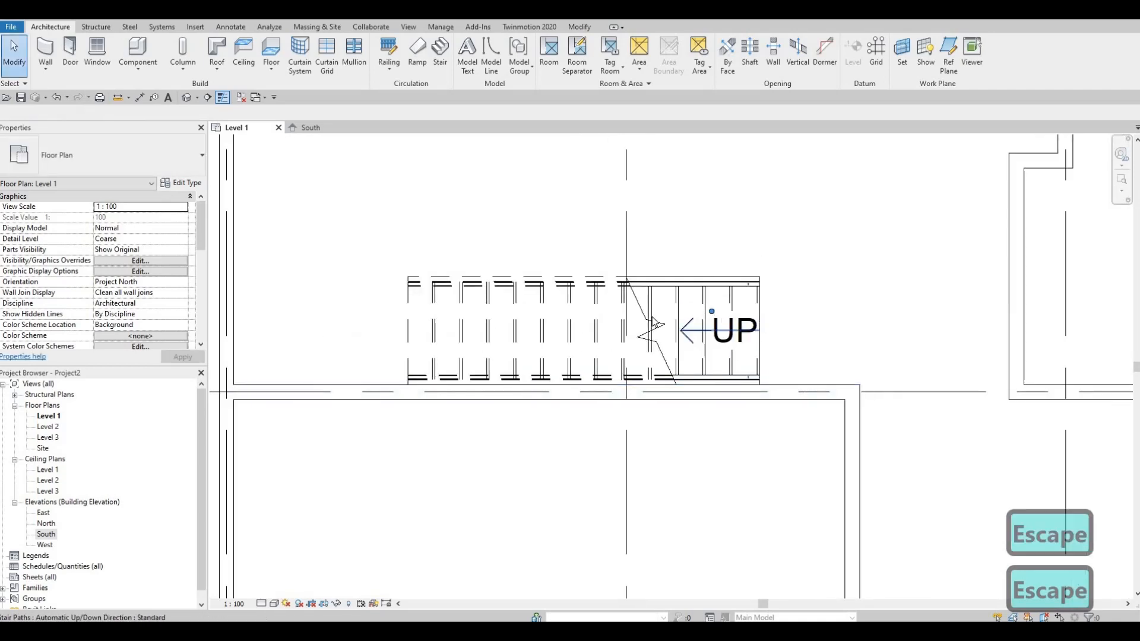
# Review the Level 1 floor plan around the stair and the adjoining rooms between grids A and D.
pyautogui.click(758, 322)
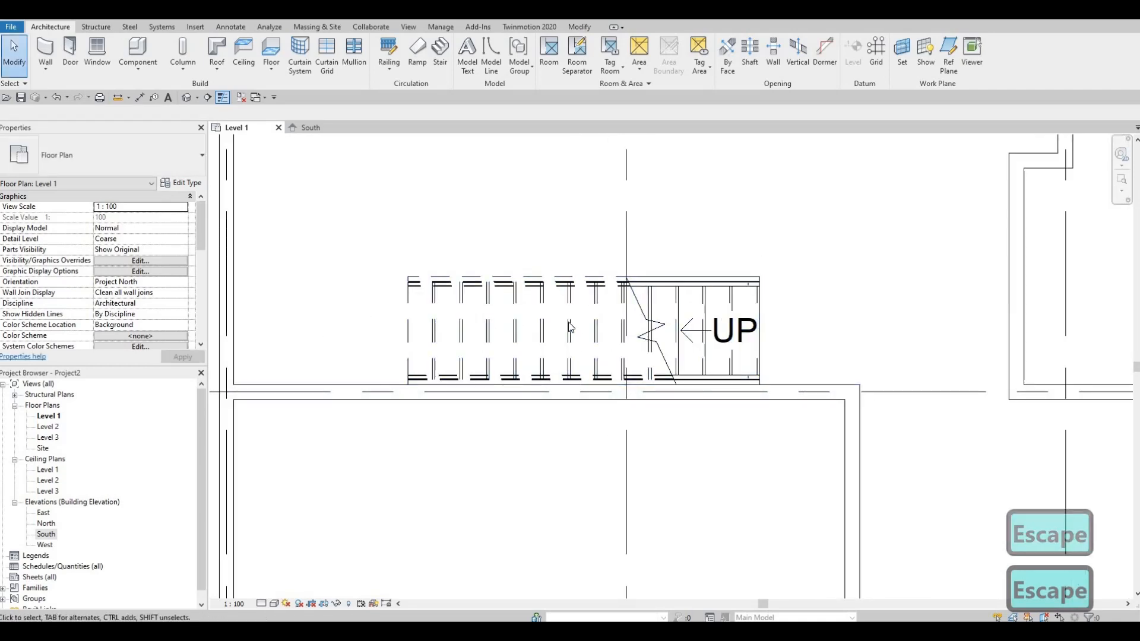
pyautogui.scroll(-1, 577, 334)
pyautogui.scroll(1, 515, 321)
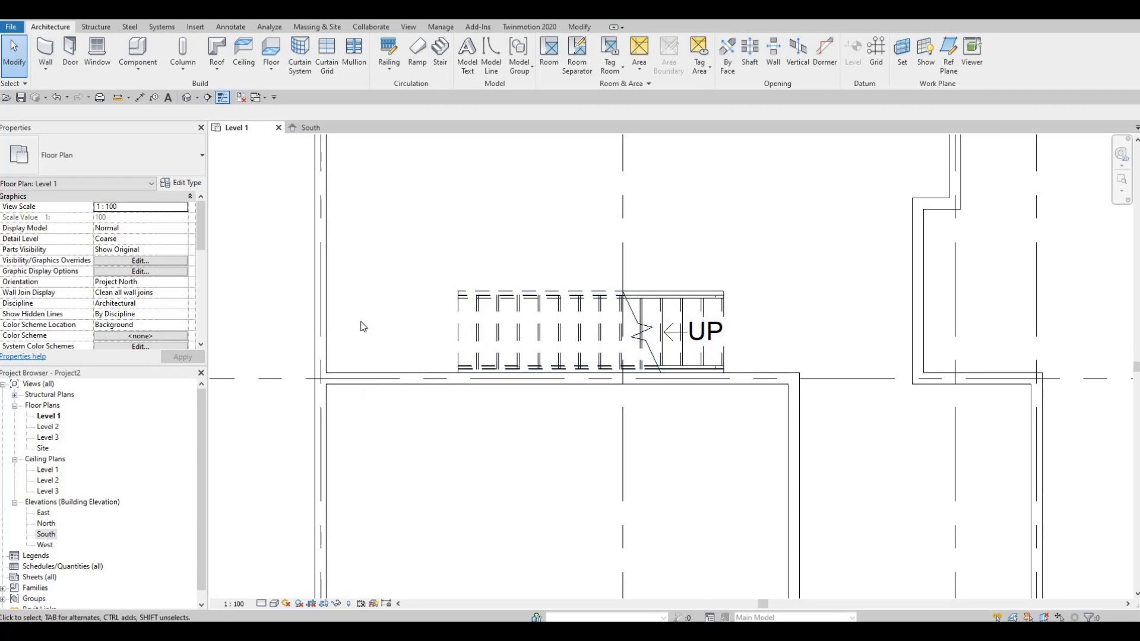
pyautogui.scroll(1, 405, 358)
pyautogui.moveTo(399, 318); pyautogui.dragTo(427, 343, button='middle')
pyautogui.scroll(-1, 407, 351)
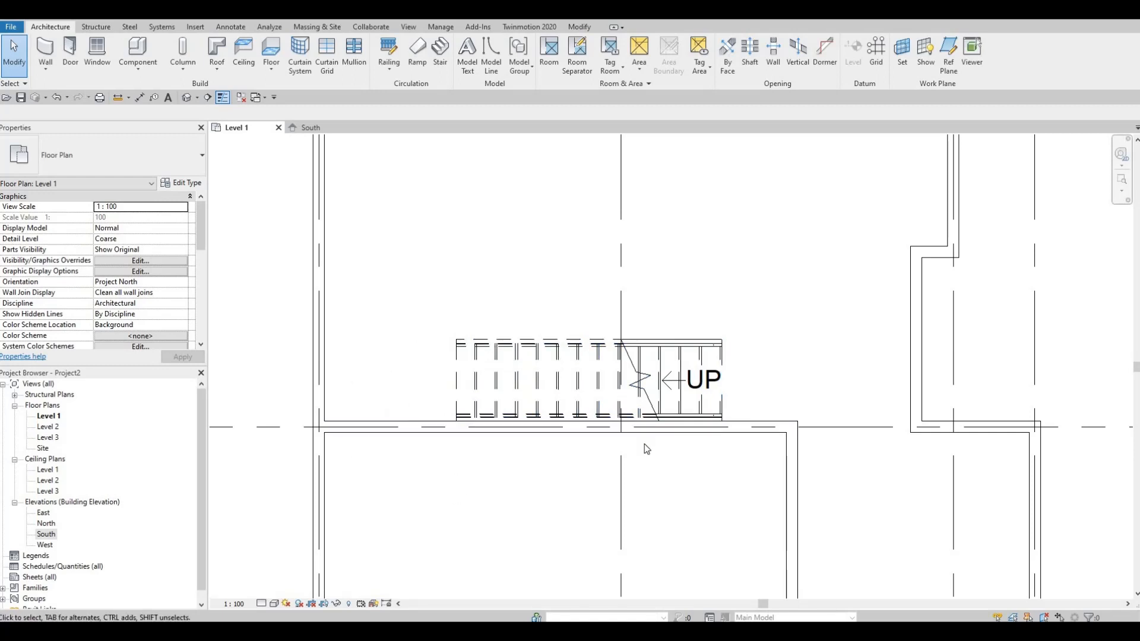
pyautogui.moveTo(430, 488); pyautogui.dragTo(461, 355, button='middle')
pyautogui.scroll(-2, 461, 355)
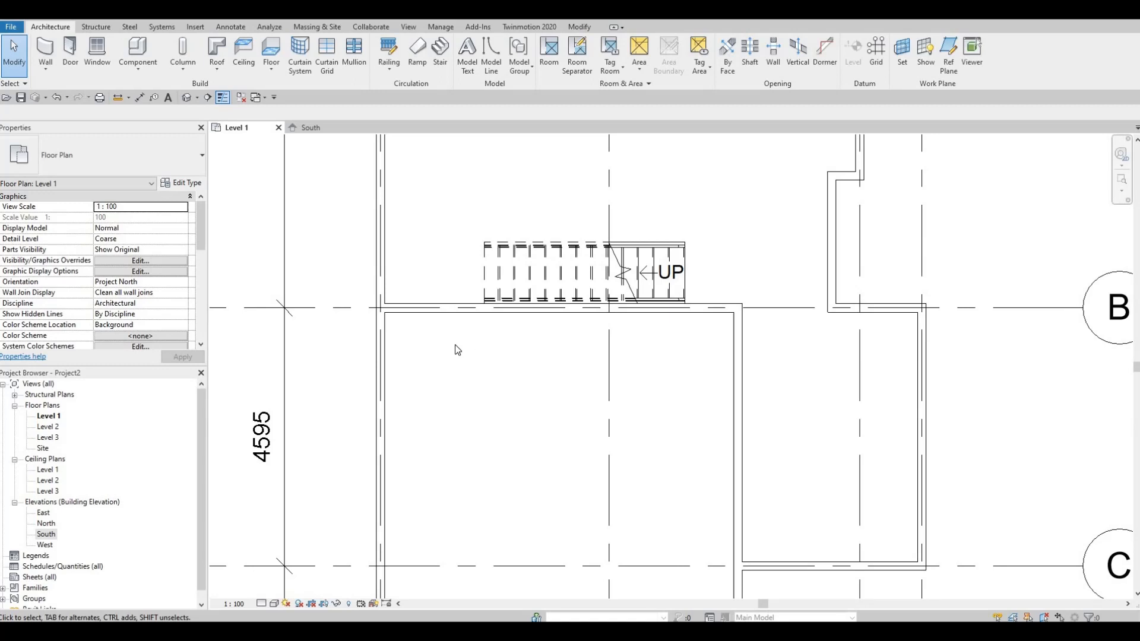
pyautogui.moveTo(808, 575); pyautogui.dragTo(687, 504, button='middle')
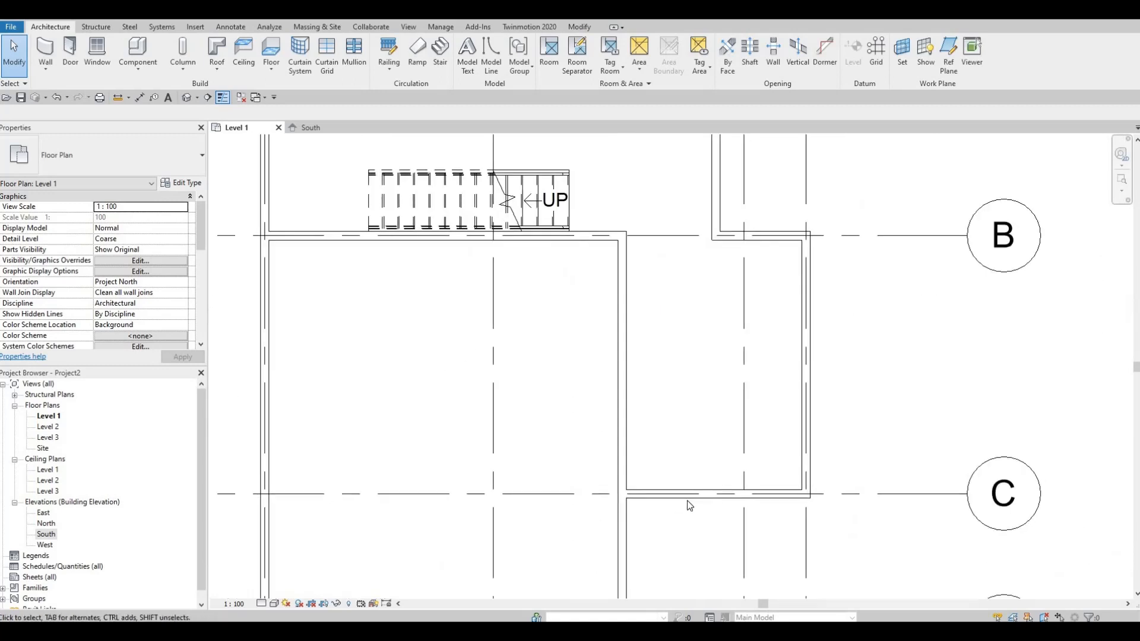
pyautogui.scroll(-1, 687, 486)
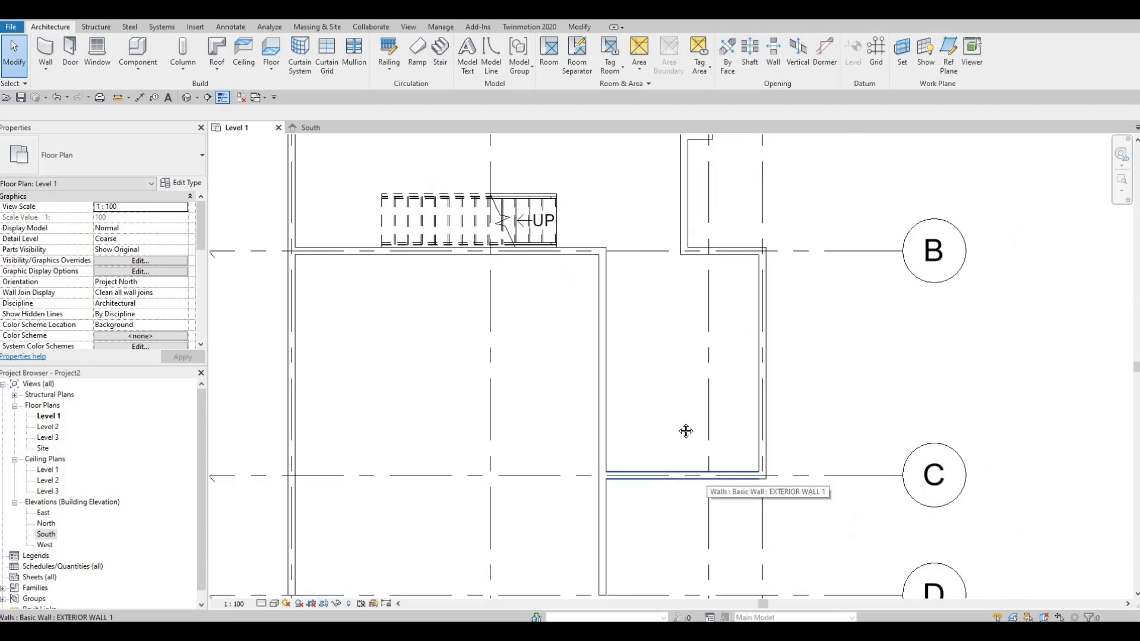
pyautogui.moveTo(359, 286); pyautogui.dragTo(424, 380, button='middle')
pyautogui.scroll(-5, 425, 399)
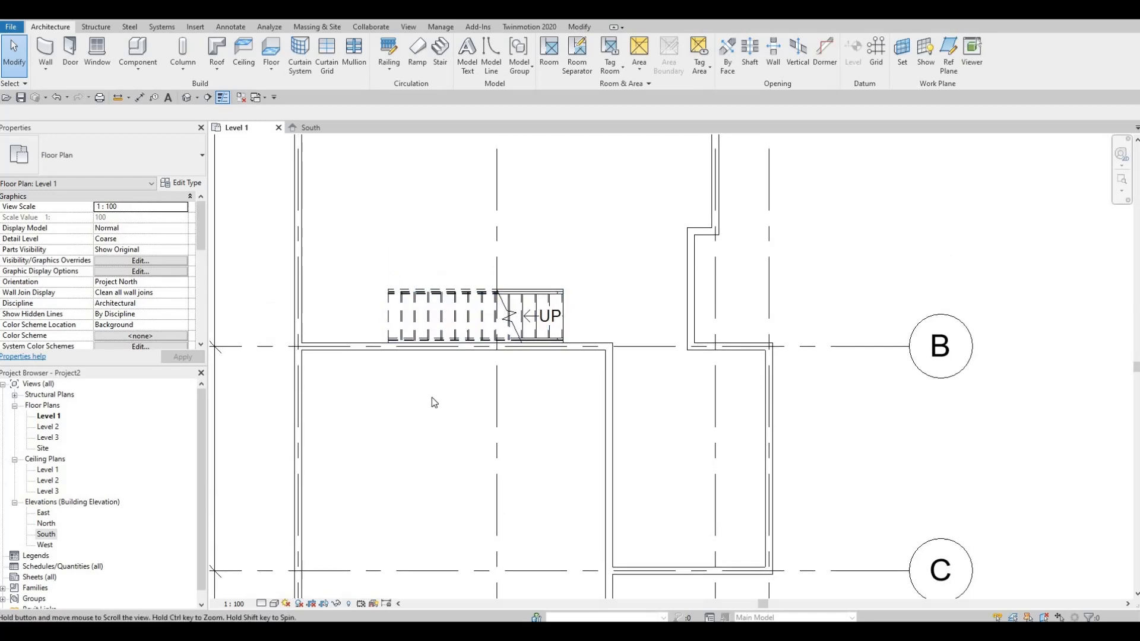
pyautogui.scroll(2, 440, 385)
pyautogui.scroll(1, 447, 387)
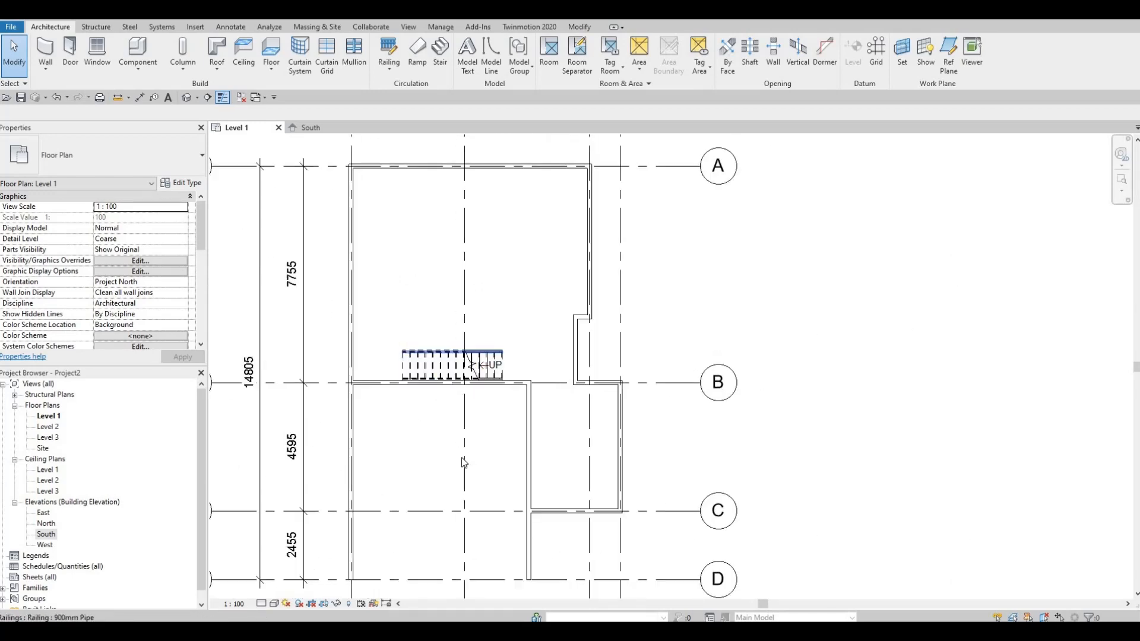
pyautogui.moveTo(461, 387); pyautogui.dragTo(467, 454, button='middle')
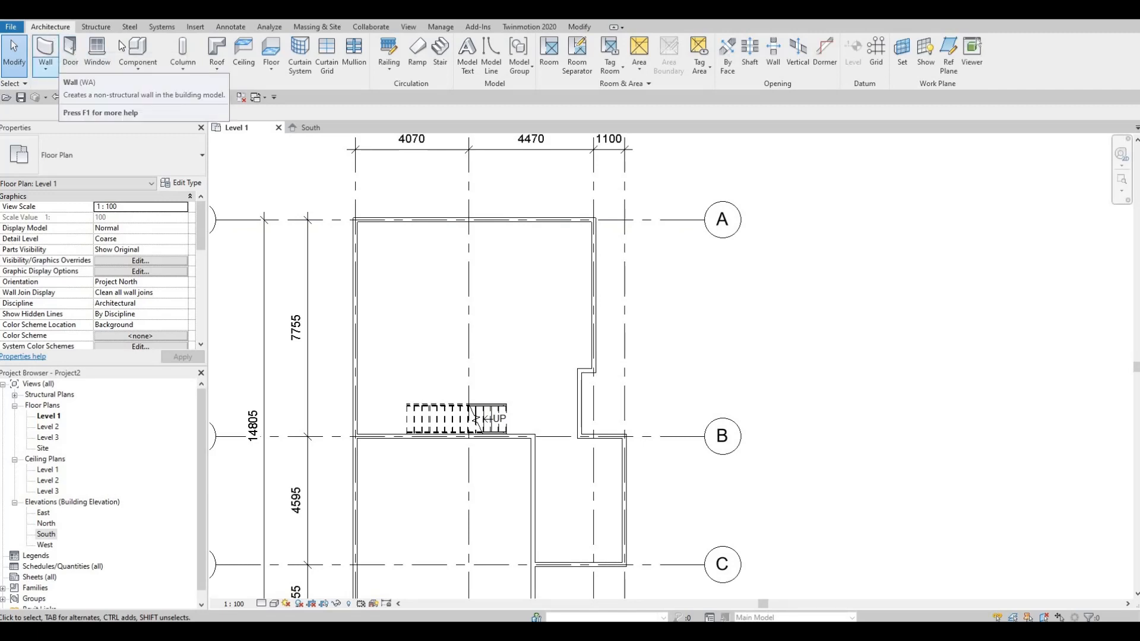
# Start loading a family and browse the metric library to the Residential folder within Doors.
pyautogui.click(194, 28)
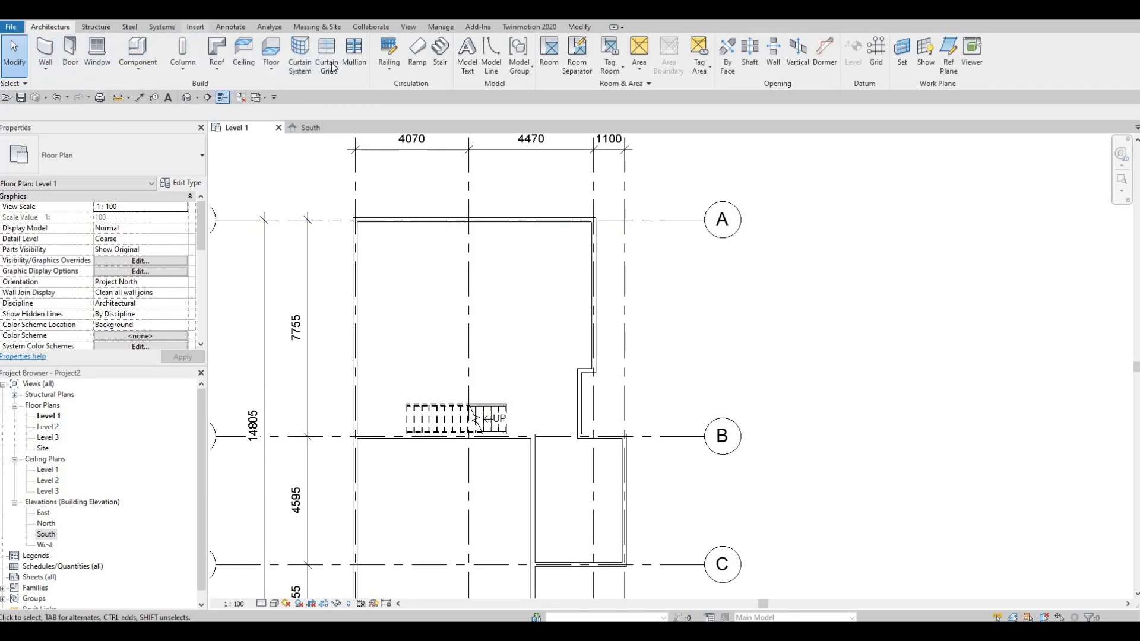
pyautogui.click(488, 59)
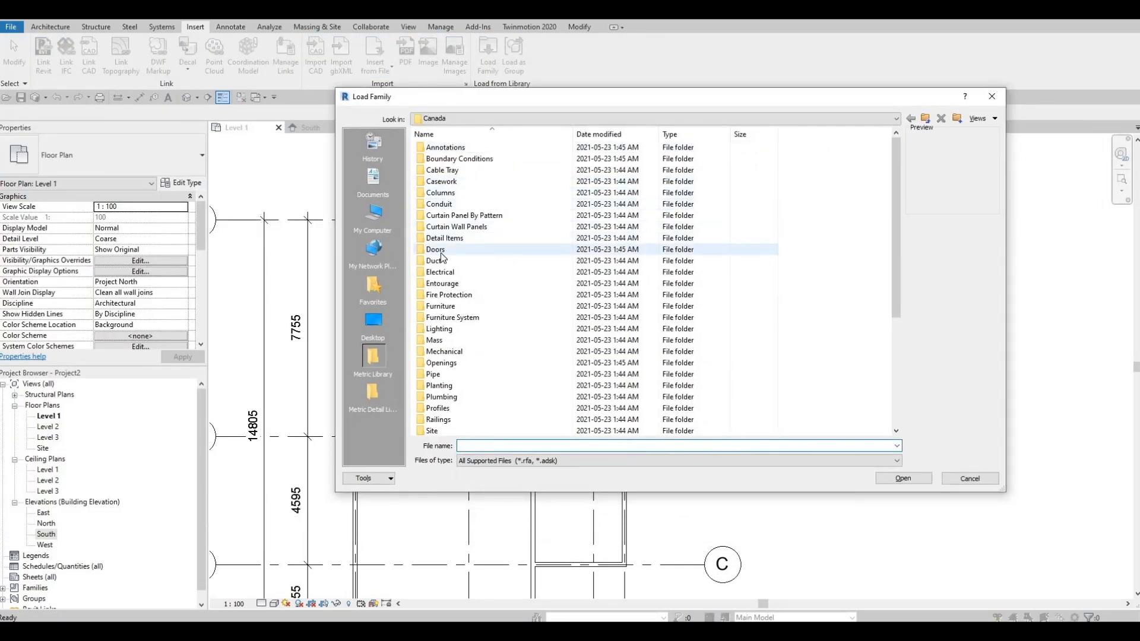
pyautogui.doubleClick(440, 250)
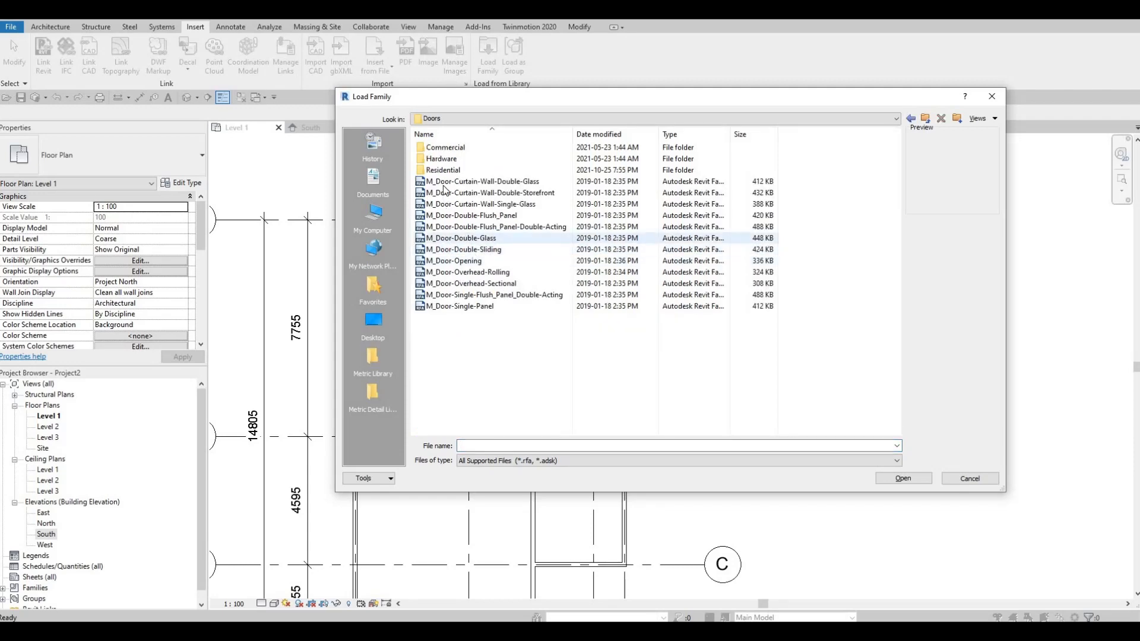
pyautogui.click(459, 172)
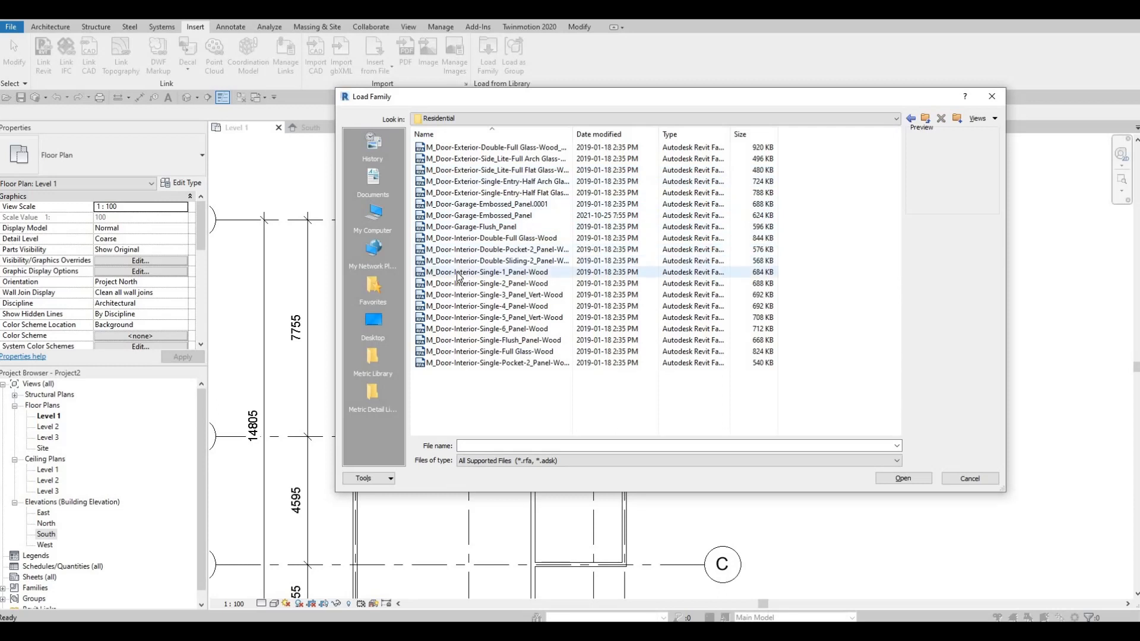
# Compare the interior door previews and open the M_Door-Interior-Single-1_Panel-Wood family for loading.
pyautogui.click(456, 273)
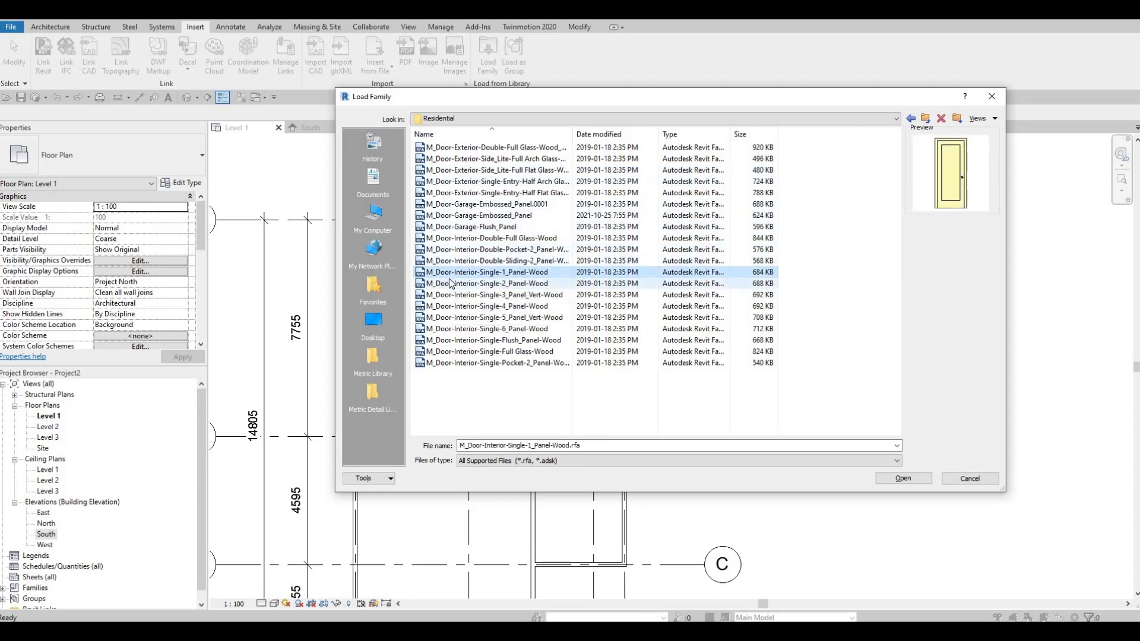
pyautogui.click(450, 280)
pyautogui.click(453, 273)
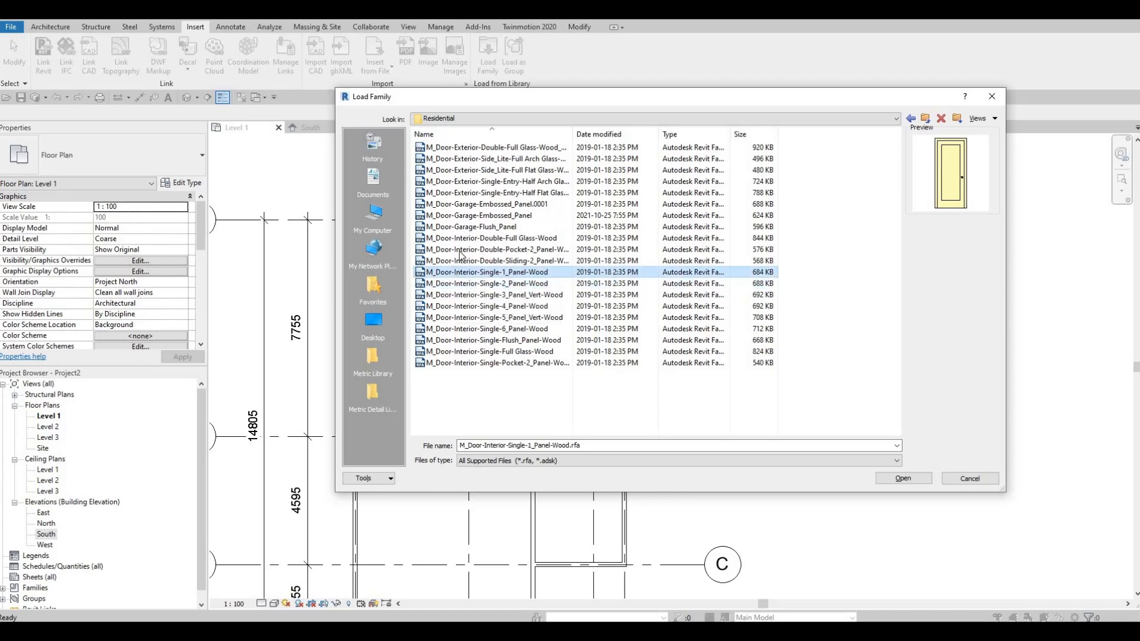
pyautogui.click(461, 238)
pyautogui.click(461, 261)
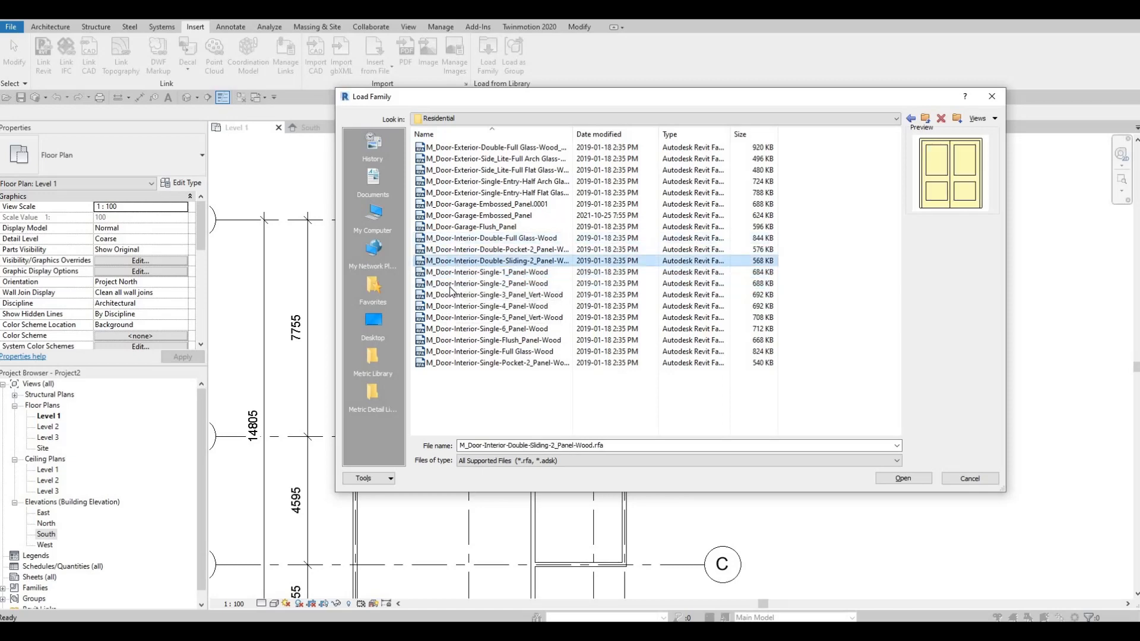
pyautogui.click(453, 273)
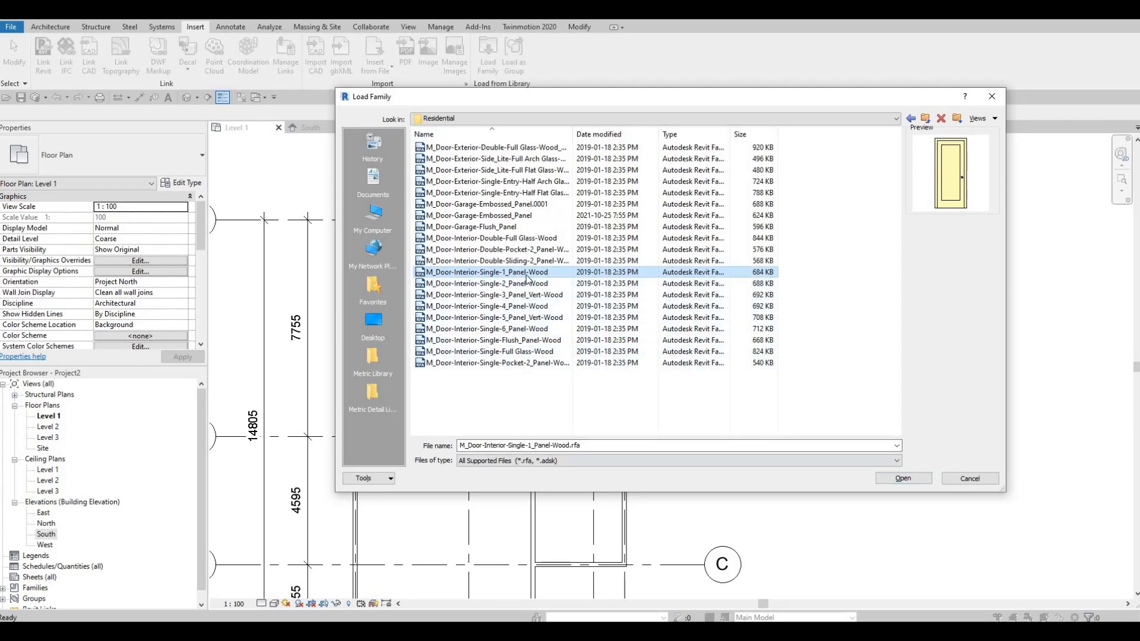
pyautogui.click(903, 479)
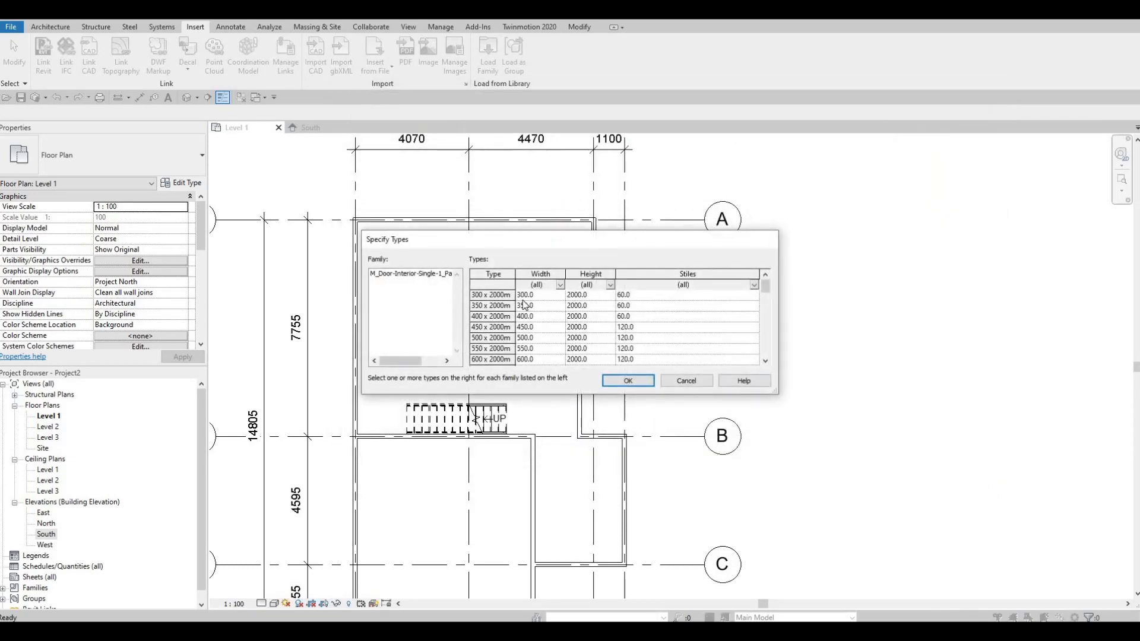
# Load all types of the single-panel wood door, from 300 x 2000mm to 900 x 2400mm, accepting the large number of types.
pyautogui.click(512, 305)
pyautogui.scroll(-6, 509, 326)
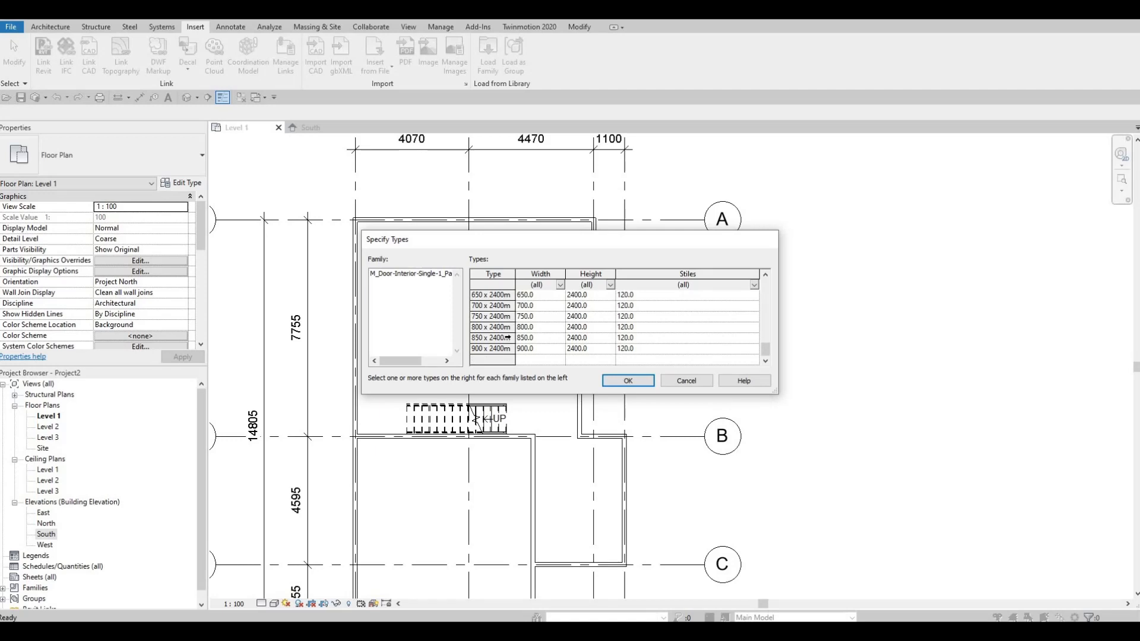
pyautogui.scroll(3, 507, 337)
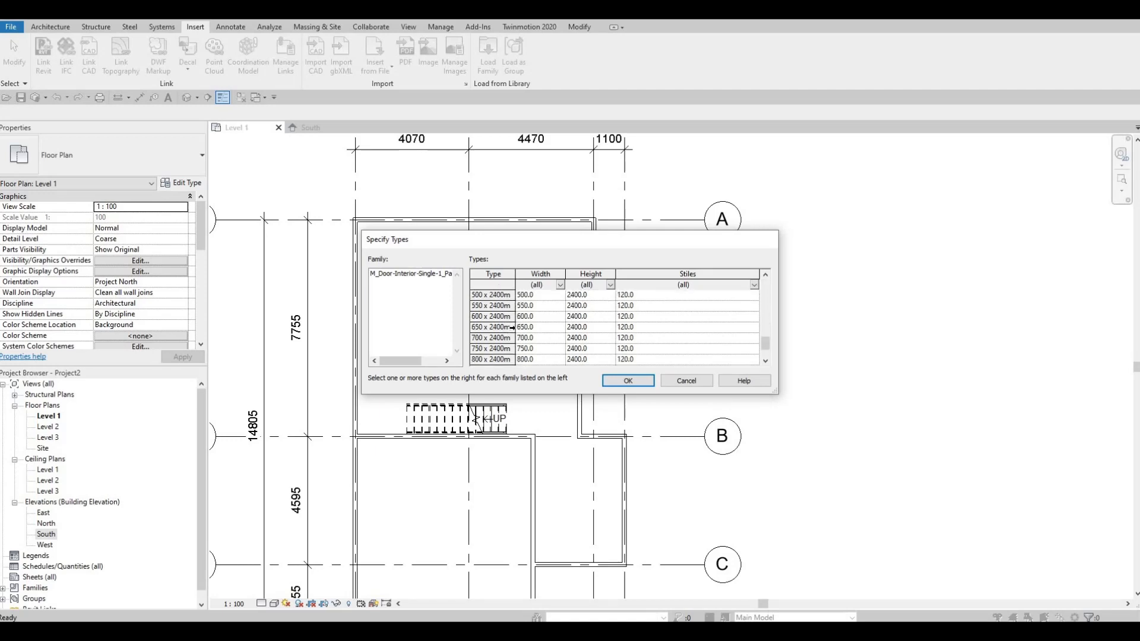
pyautogui.scroll(-1, 512, 327)
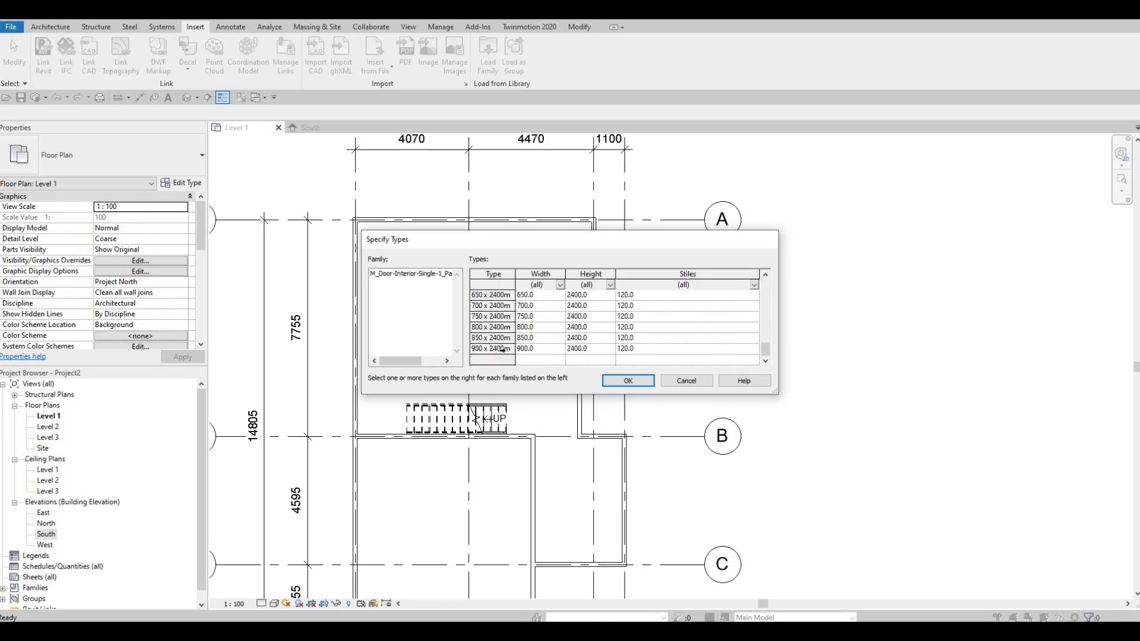
pyautogui.keyDown('shift'); pyautogui.click(509, 350); pyautogui.keyUp('shift')
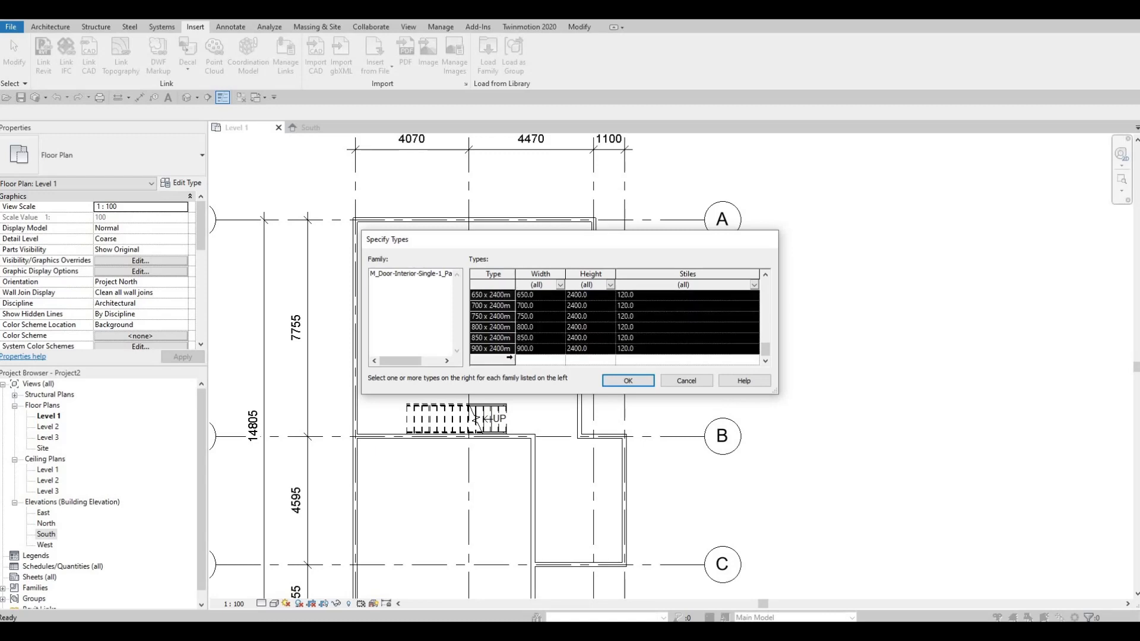
pyautogui.click(618, 383)
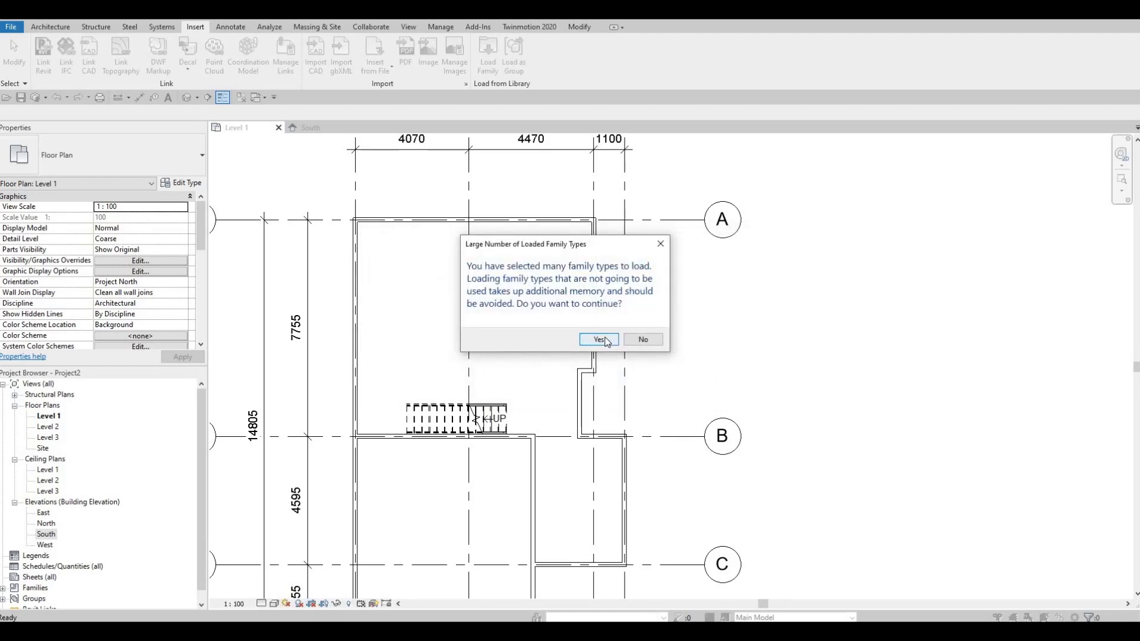
pyautogui.click(599, 339)
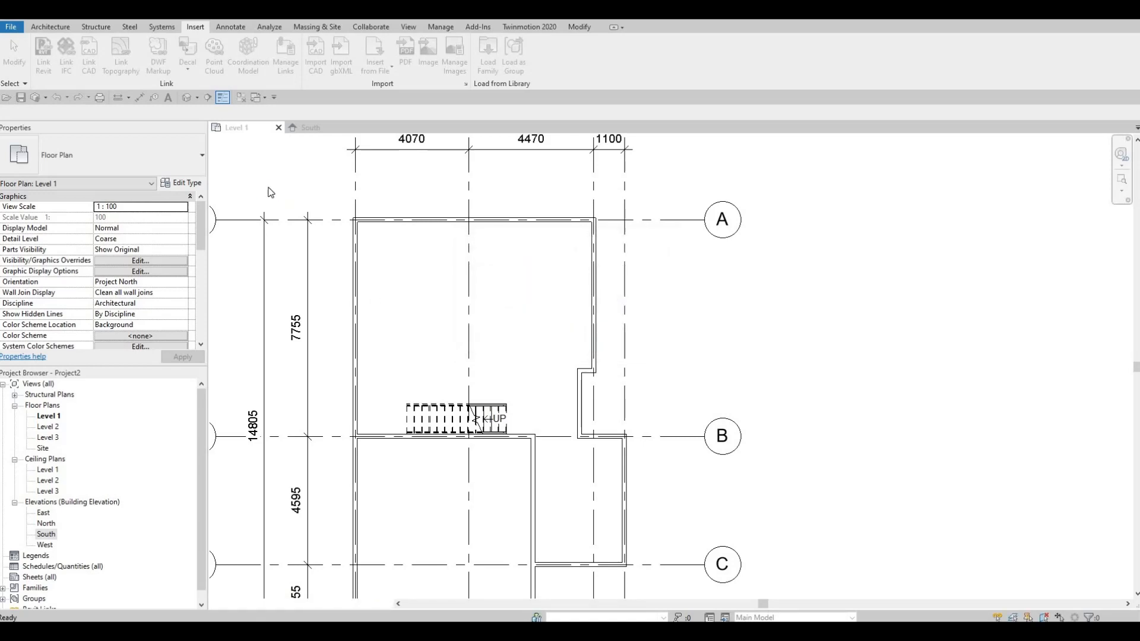
# Start placing a door with the 850 x 2000mm type of M_Door-Interior-Single-1_Panel-Wood at the grid B wall beside the stair.
pyautogui.click(49, 28)
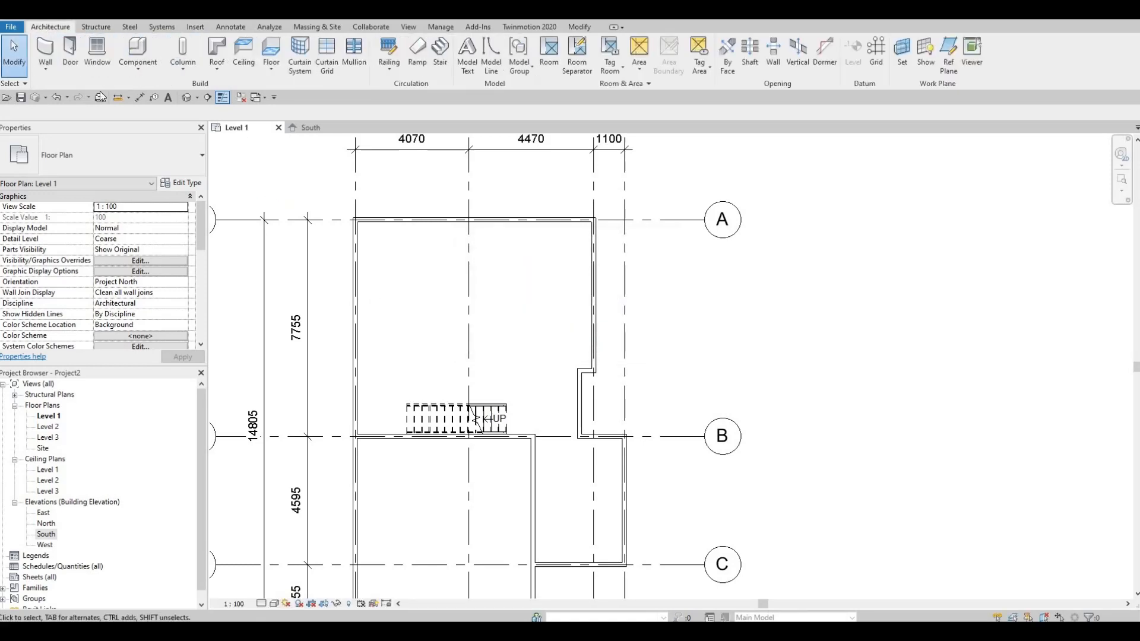
pyautogui.click(70, 56)
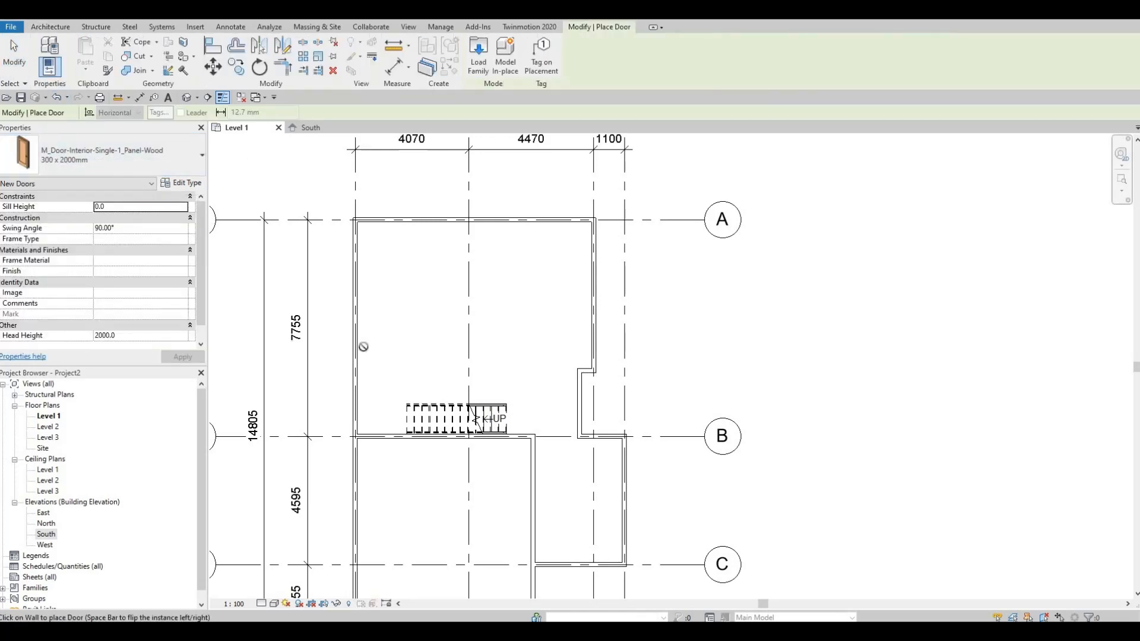
pyautogui.click(148, 164)
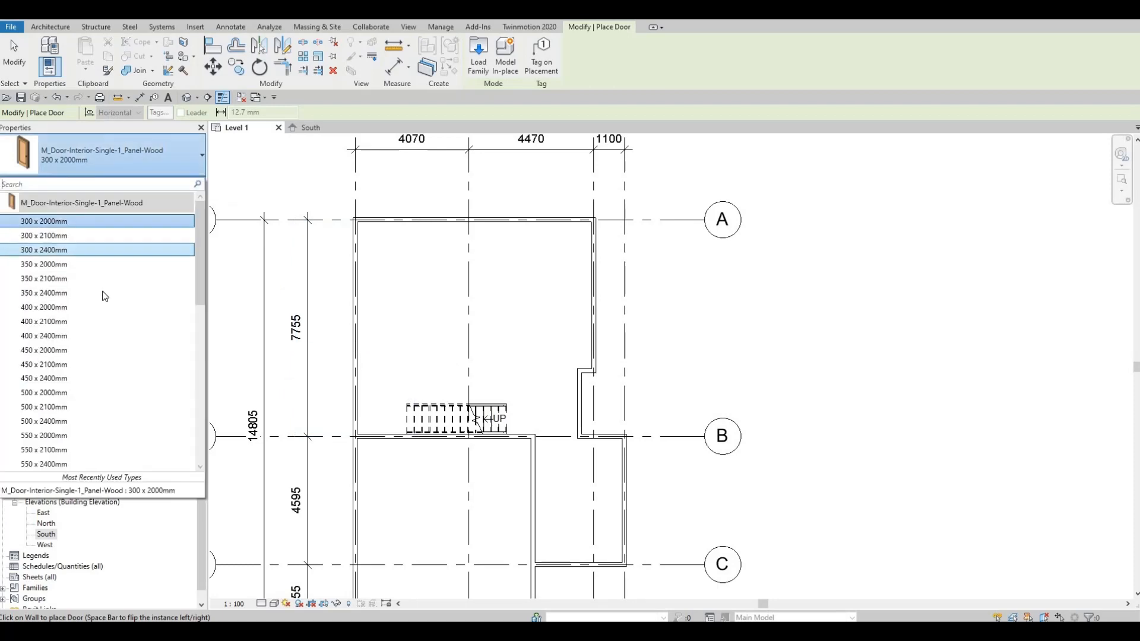
pyautogui.scroll(-3, 109, 312)
pyautogui.scroll(-2, 109, 313)
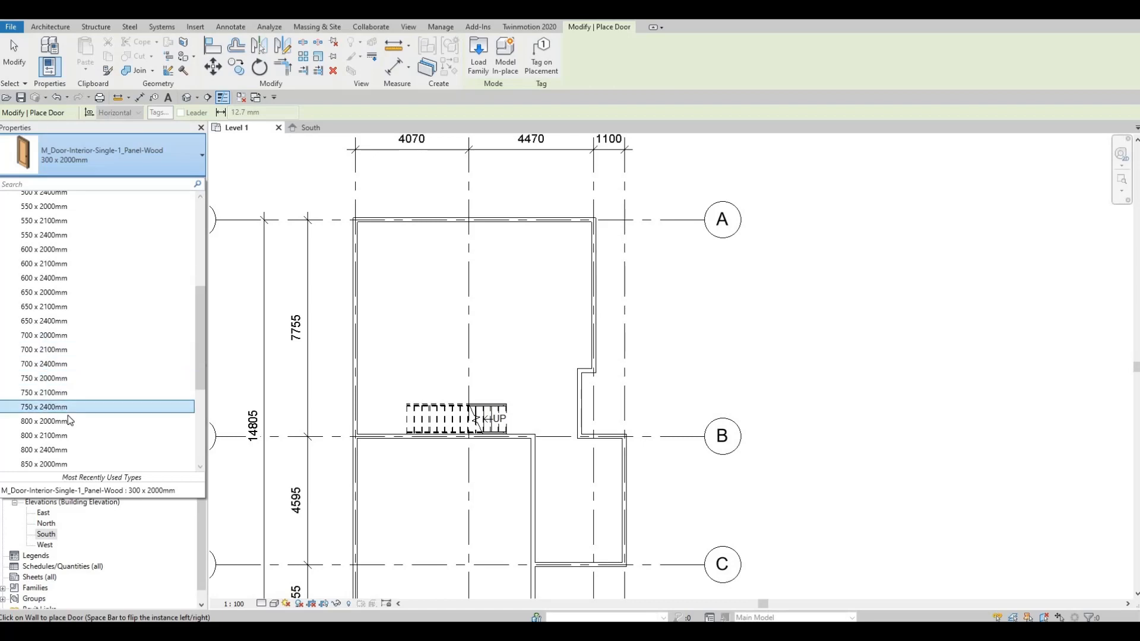
pyautogui.scroll(-2, 46, 382)
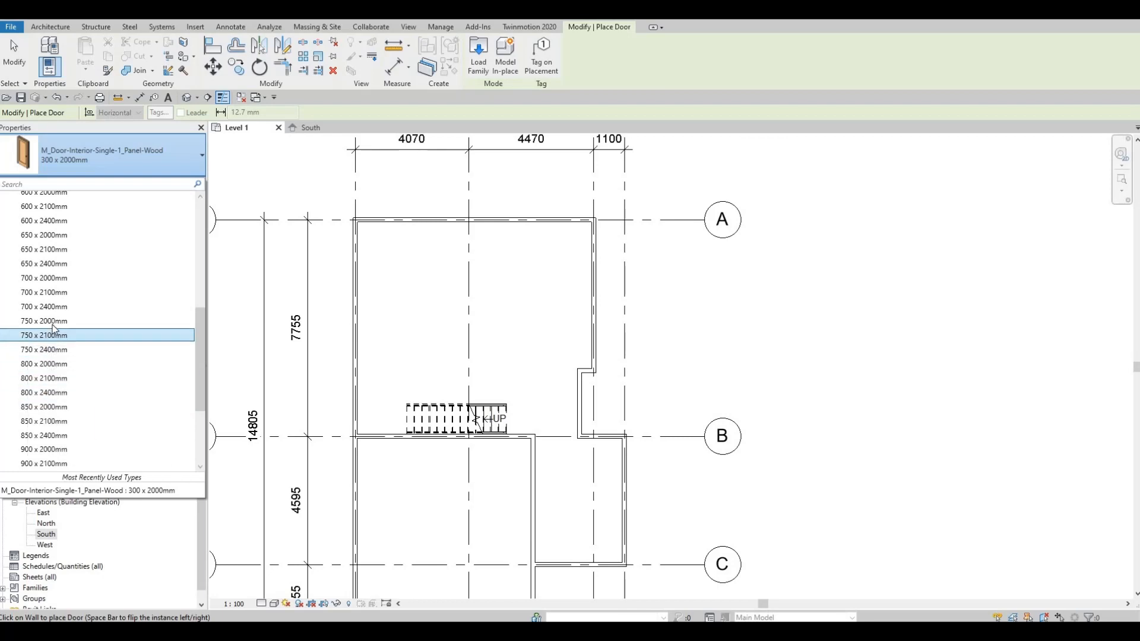
pyautogui.moveTo(63, 329)
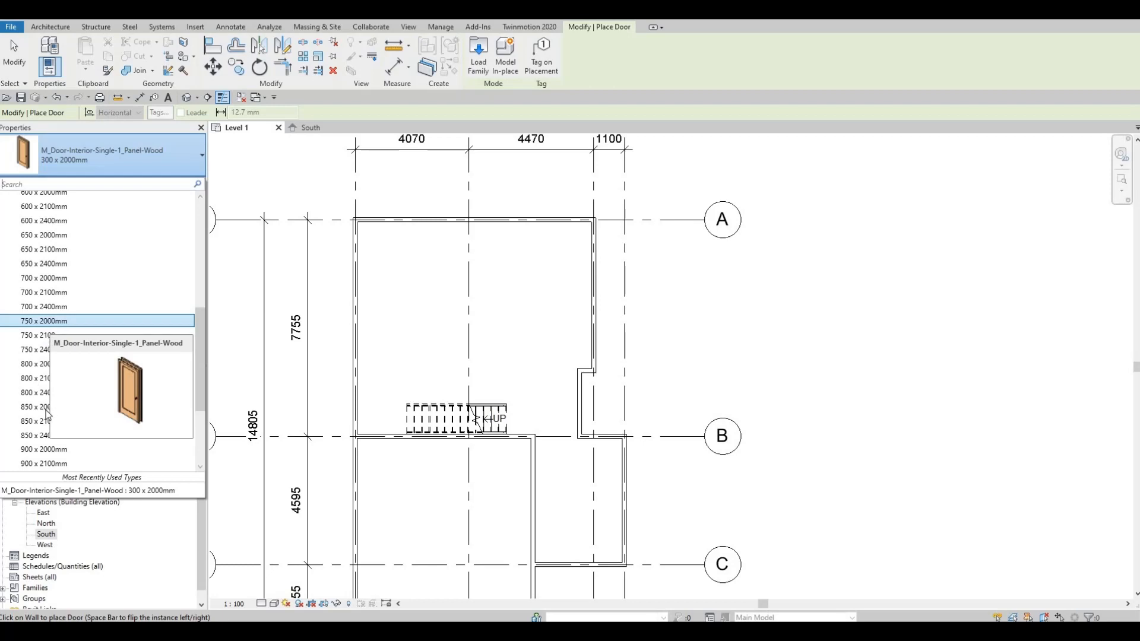
pyautogui.moveTo(46, 408)
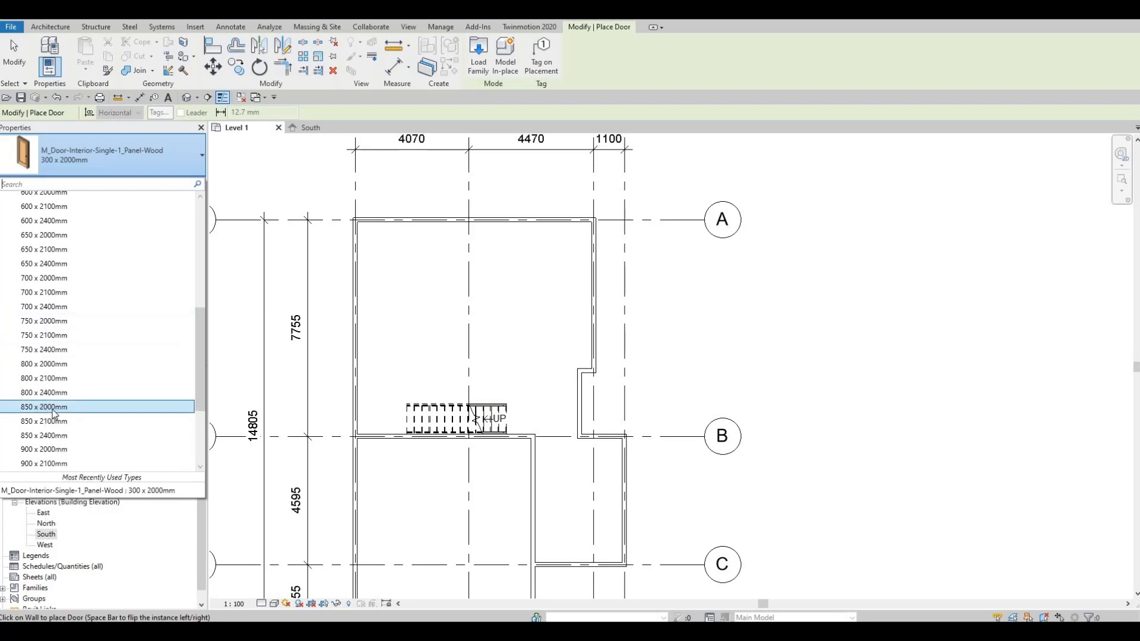
pyautogui.click(52, 407)
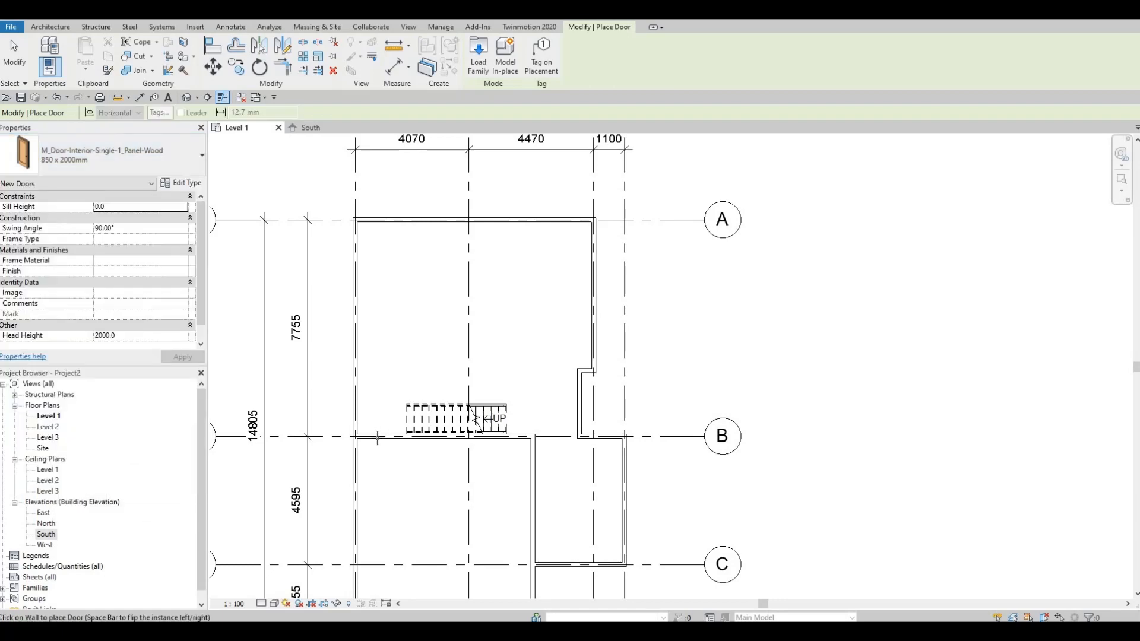
pyautogui.scroll(2, 378, 438)
pyautogui.scroll(1, 377, 439)
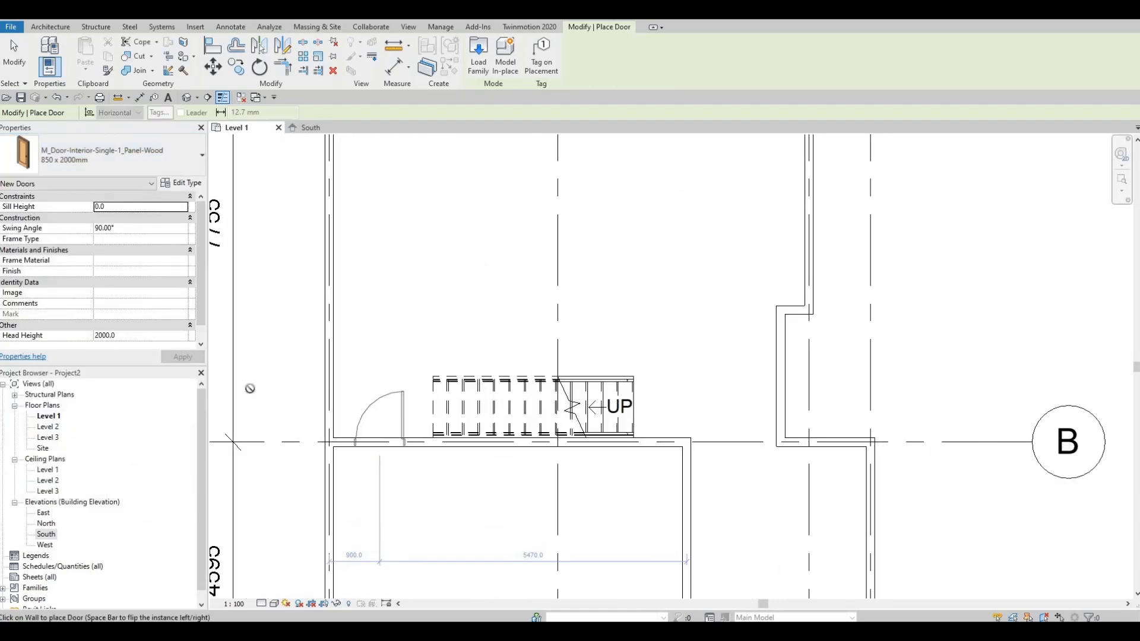
# Switch the door type to 750 x 2000mm and place it in the grid B wall left of the stair, about 1100 mm from the left exterior wall.
pyautogui.click(118, 168)
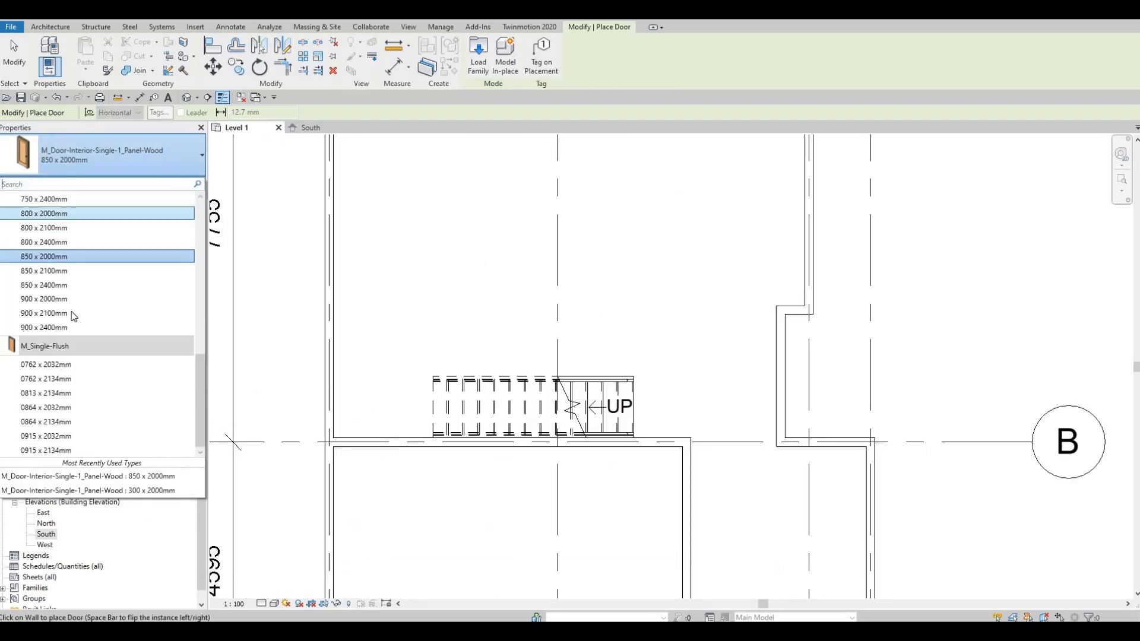
pyautogui.scroll(1, 68, 244)
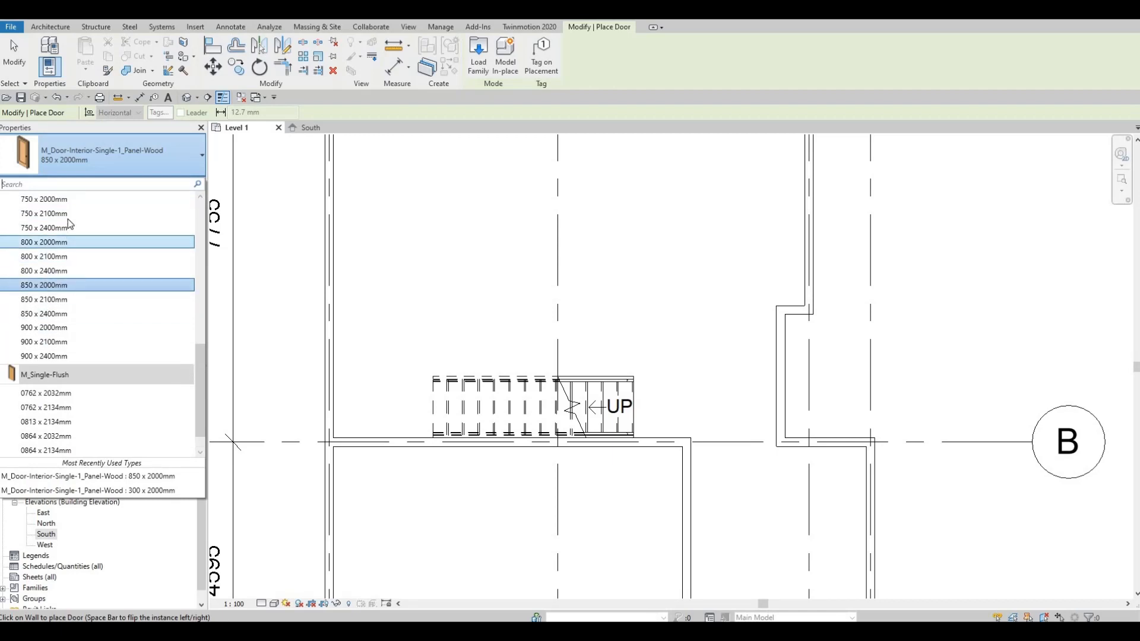
pyautogui.click(374, 454)
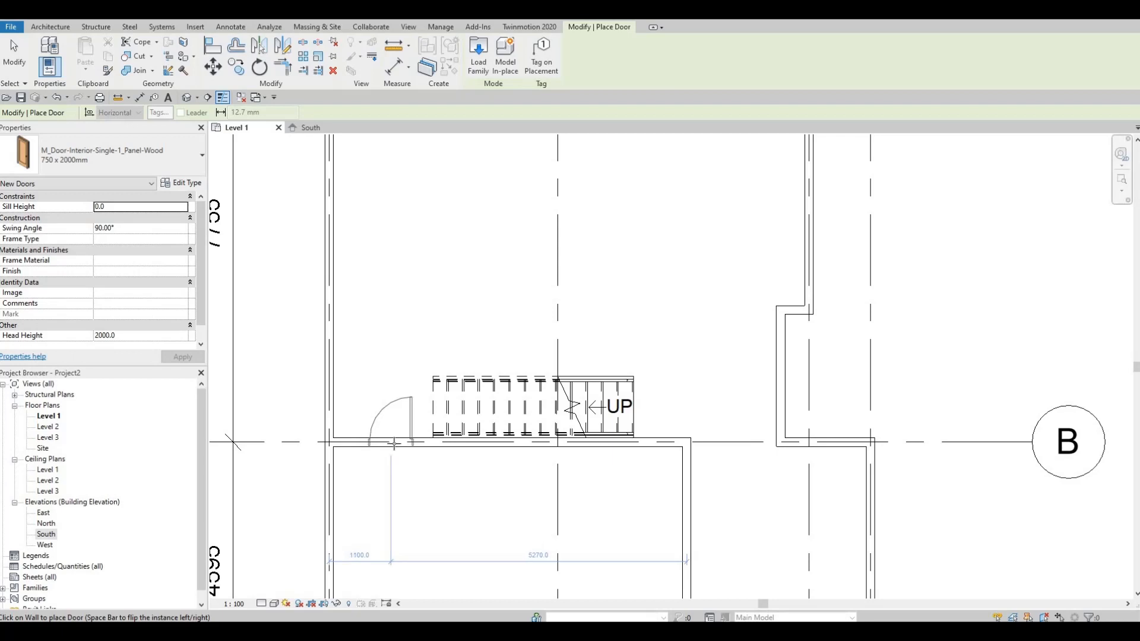
pyautogui.click(392, 442)
pyautogui.press('Escape')
pyautogui.press('Escape')
pyautogui.moveTo(379, 480); pyautogui.dragTo(371, 491, button='middle')
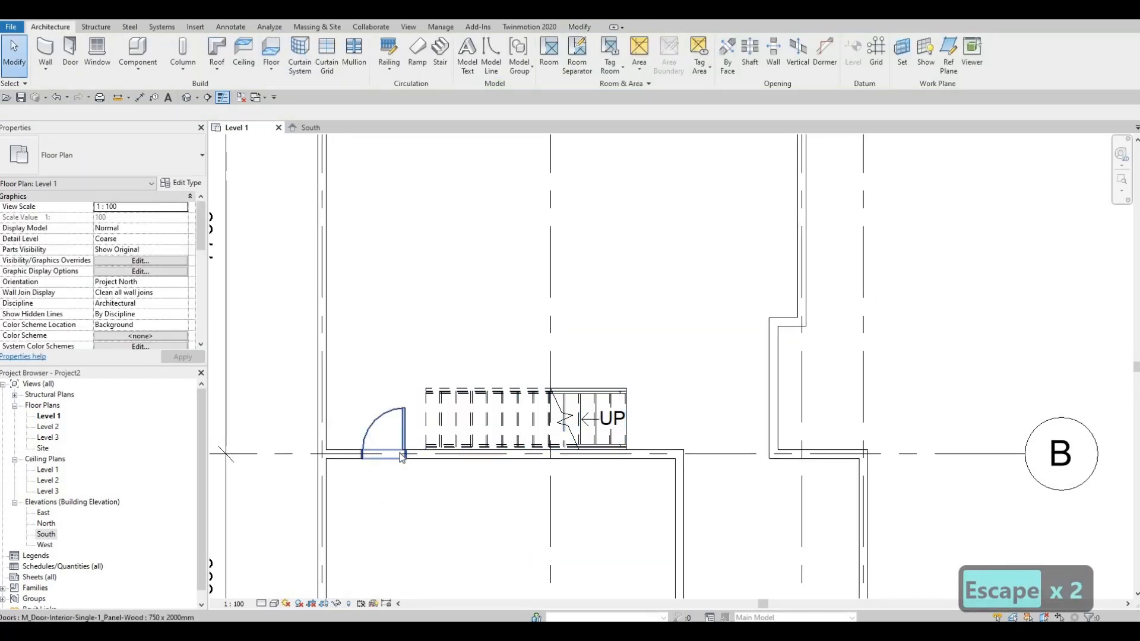
# Nudge the new door about 60 mm to the right along the grid B wall, towards the stair.
pyautogui.scroll(-2, 344, 456)
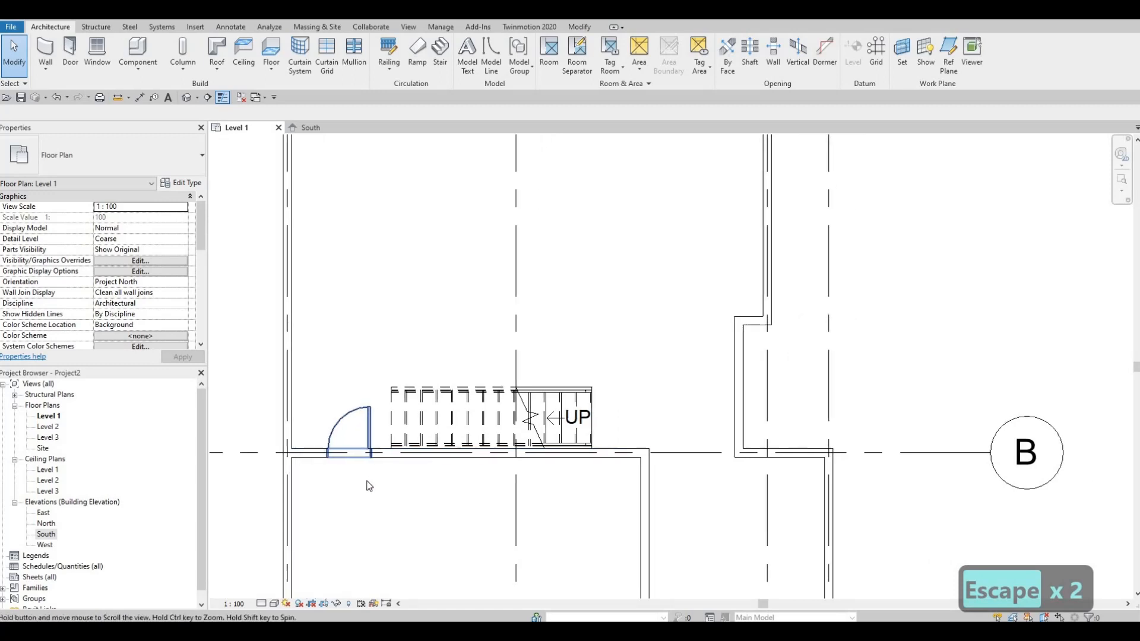
pyautogui.click(344, 431)
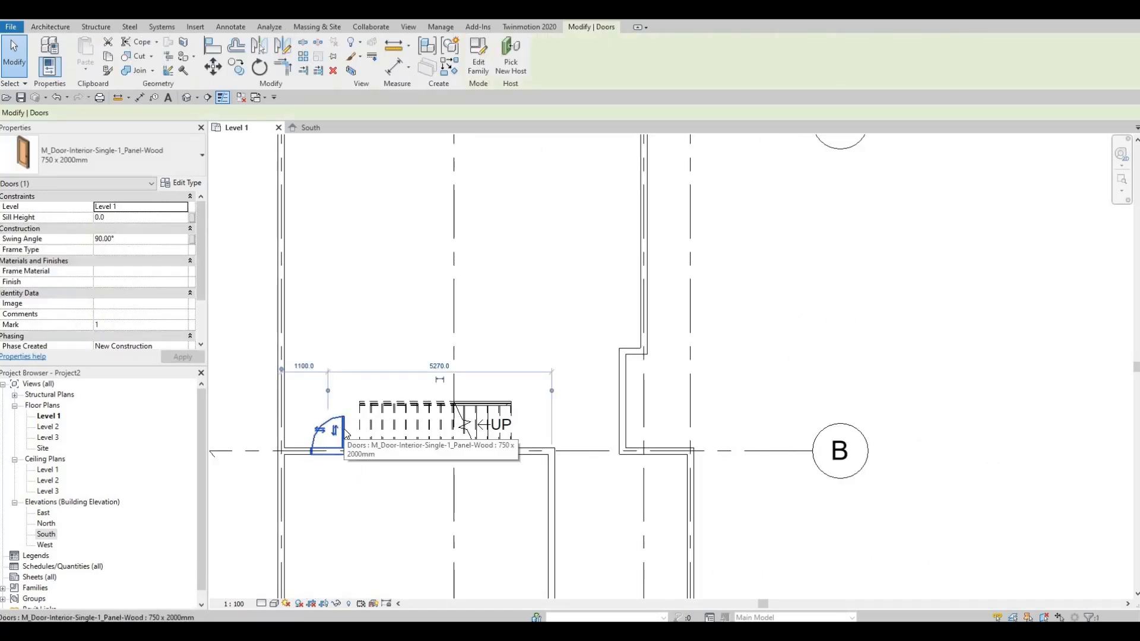
pyautogui.press('Right')
pyautogui.press('Right')
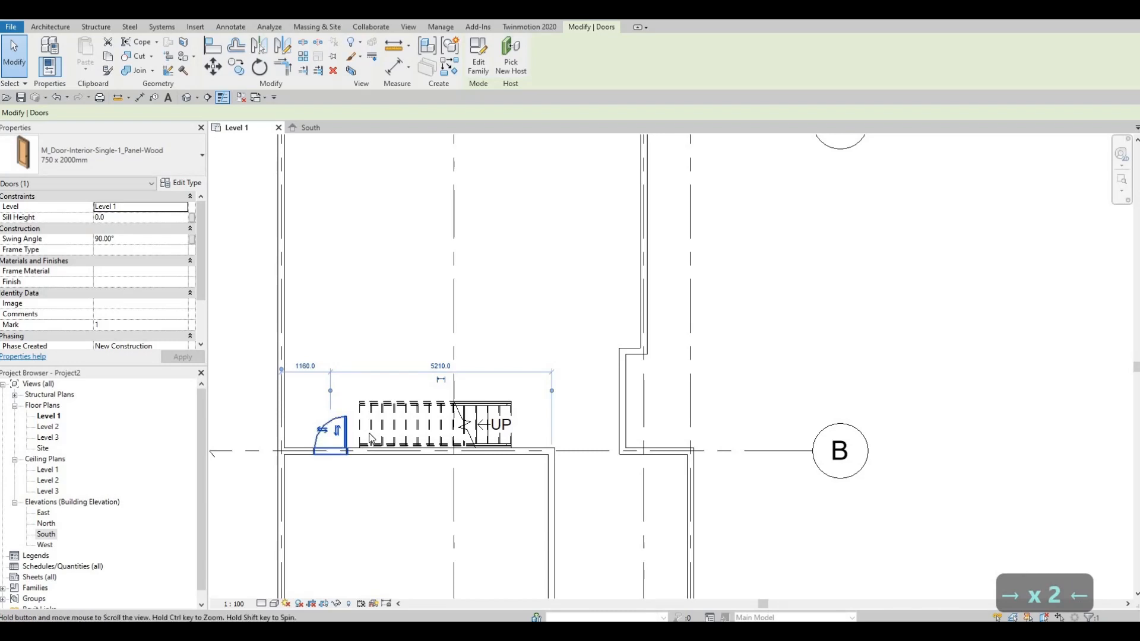
pyautogui.press('Escape')
pyautogui.press('Escape')
# Start a wall using a new type named INTERIOR WALL 1, duplicated from EXTERIOR WALL 1, and accept its layer structure.
pyautogui.scroll(-2, 365, 434)
pyautogui.scroll(3, 358, 424)
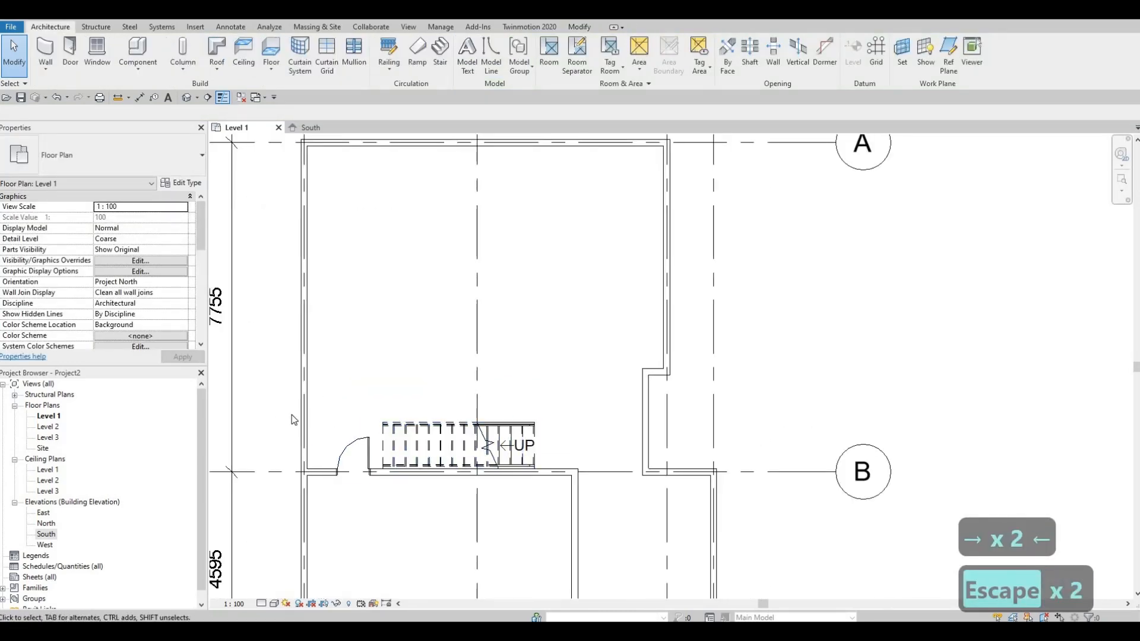
pyautogui.scroll(1, 332, 436)
pyautogui.scroll(1, 291, 428)
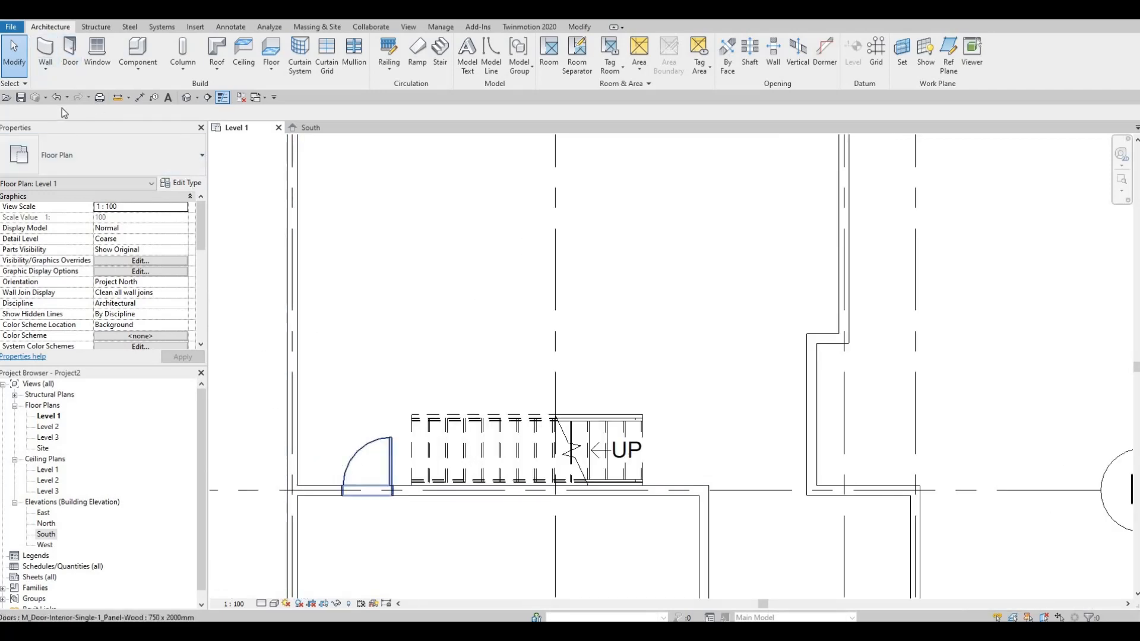
pyautogui.click(44, 50)
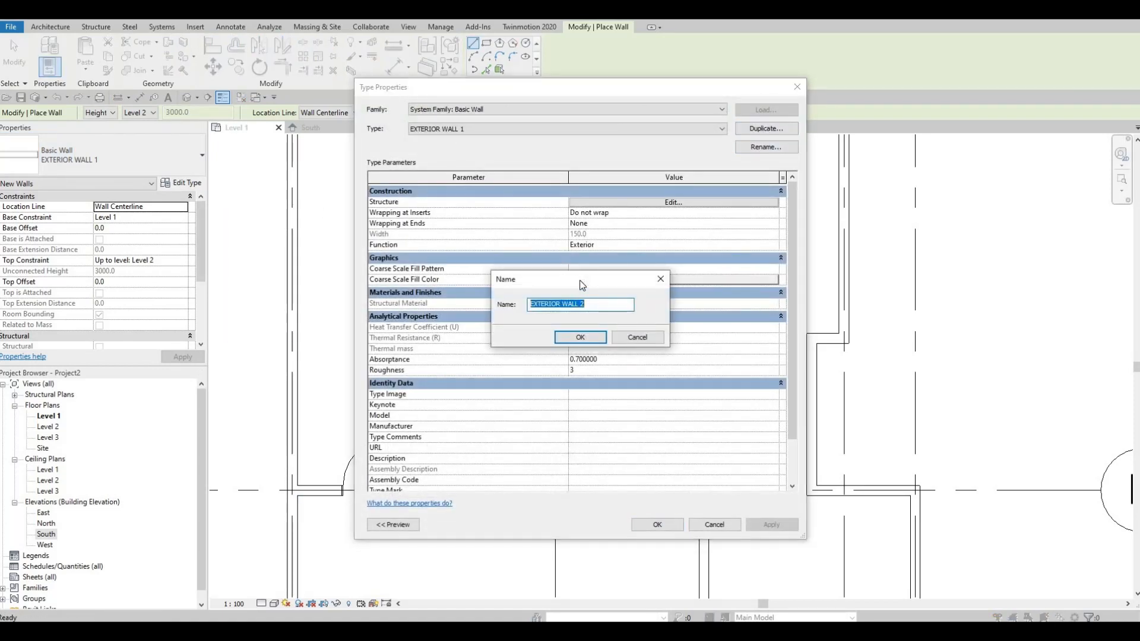
pyautogui.write('INTER')
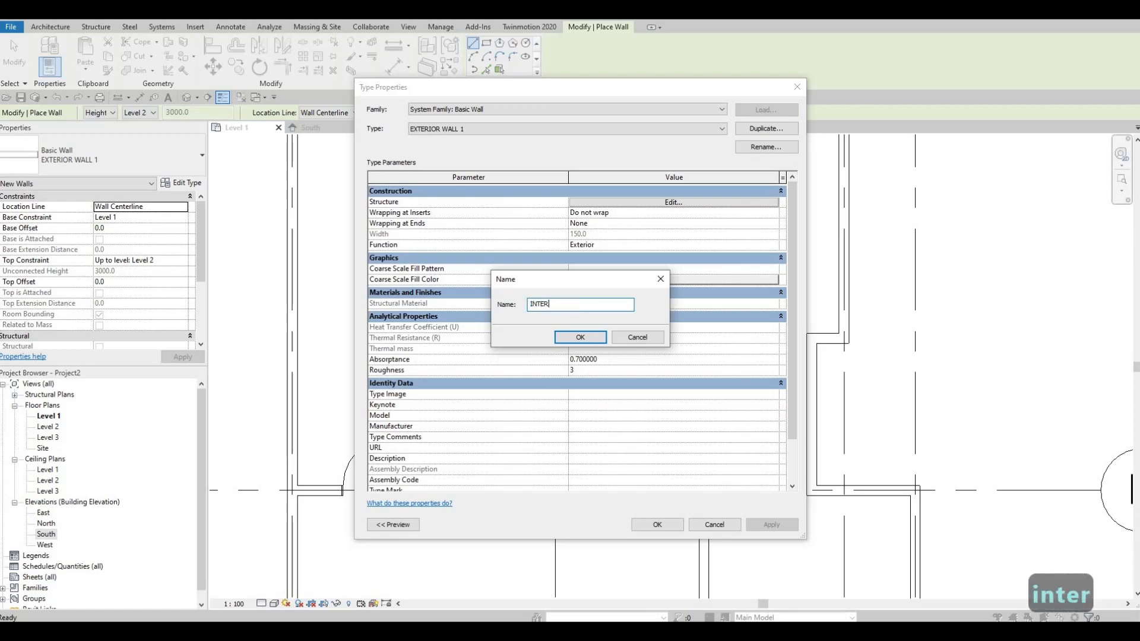
pyautogui.write('IOR WALL 1')
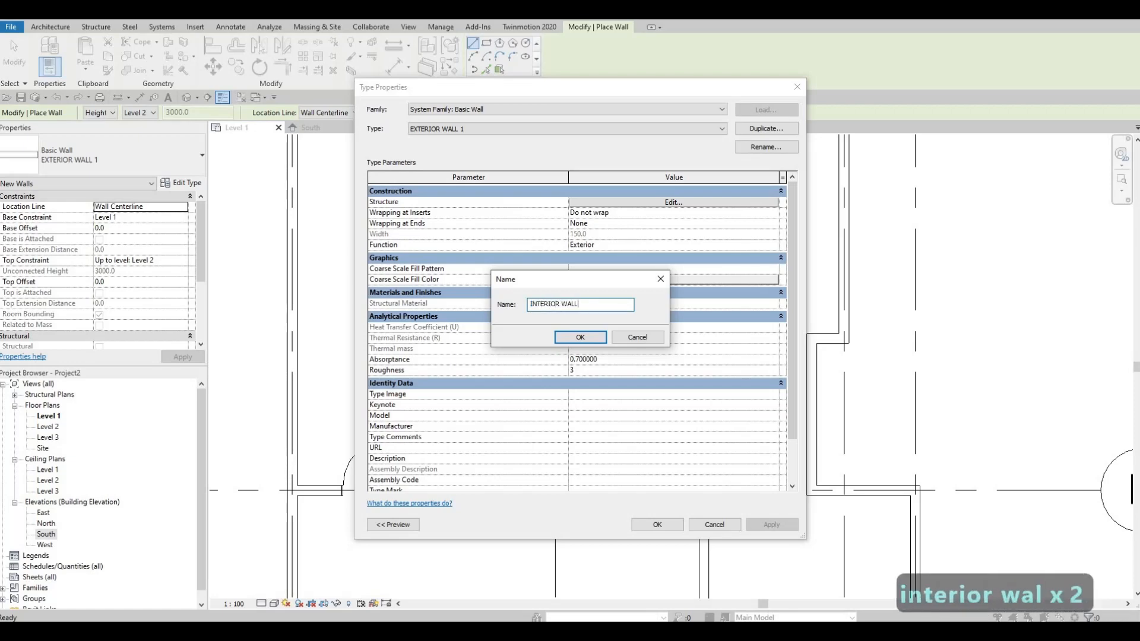
pyautogui.click(584, 340)
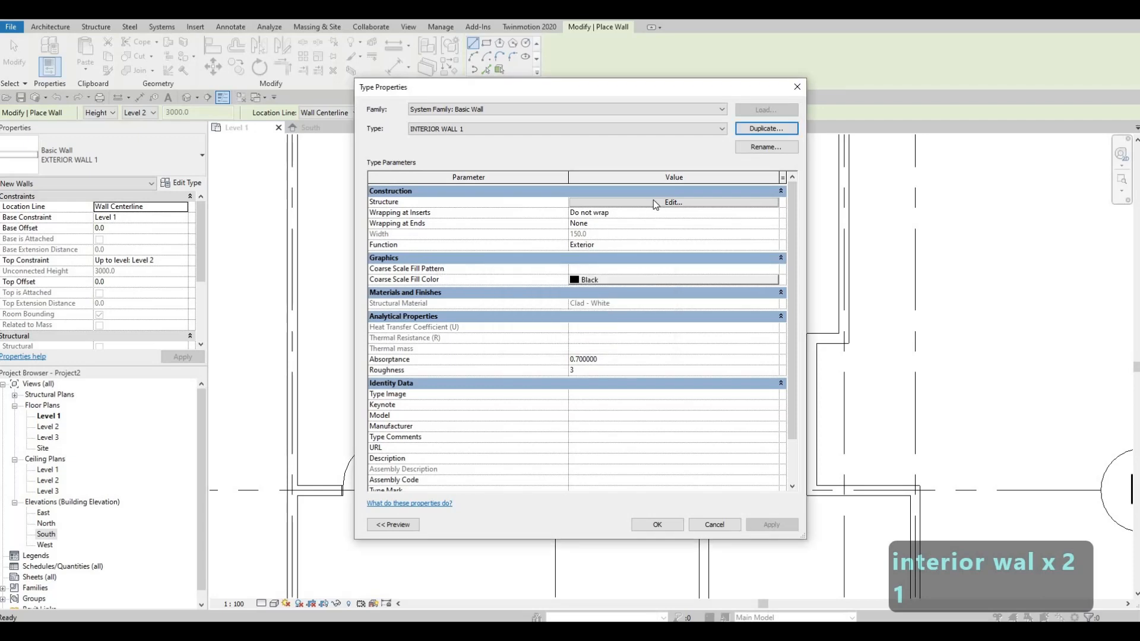
pyautogui.click(593, 203)
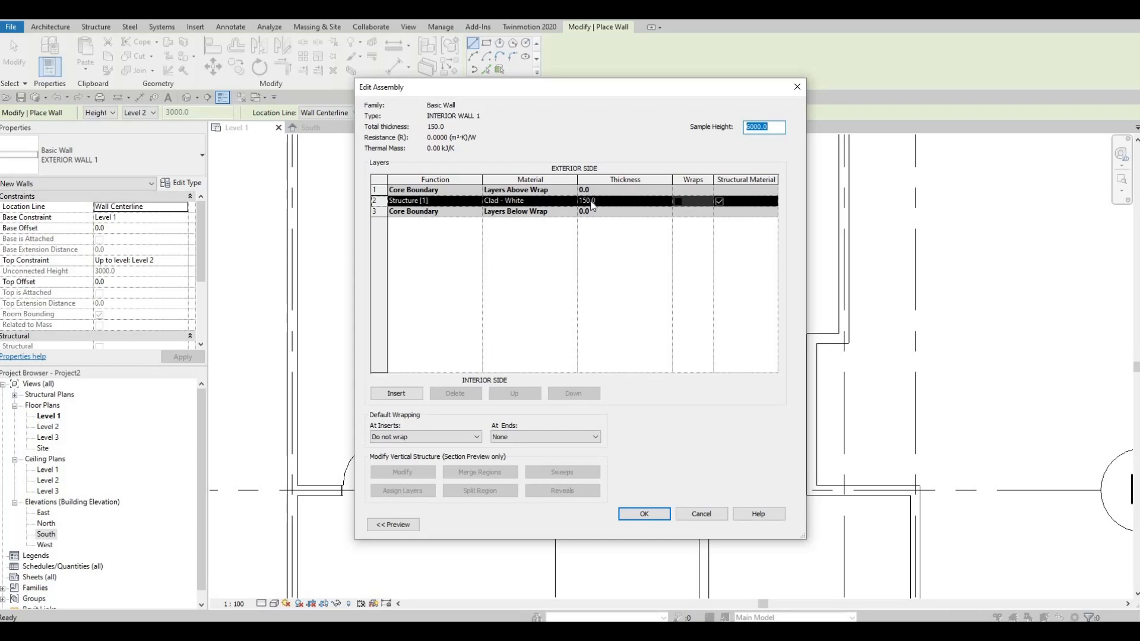
pyautogui.click(631, 513)
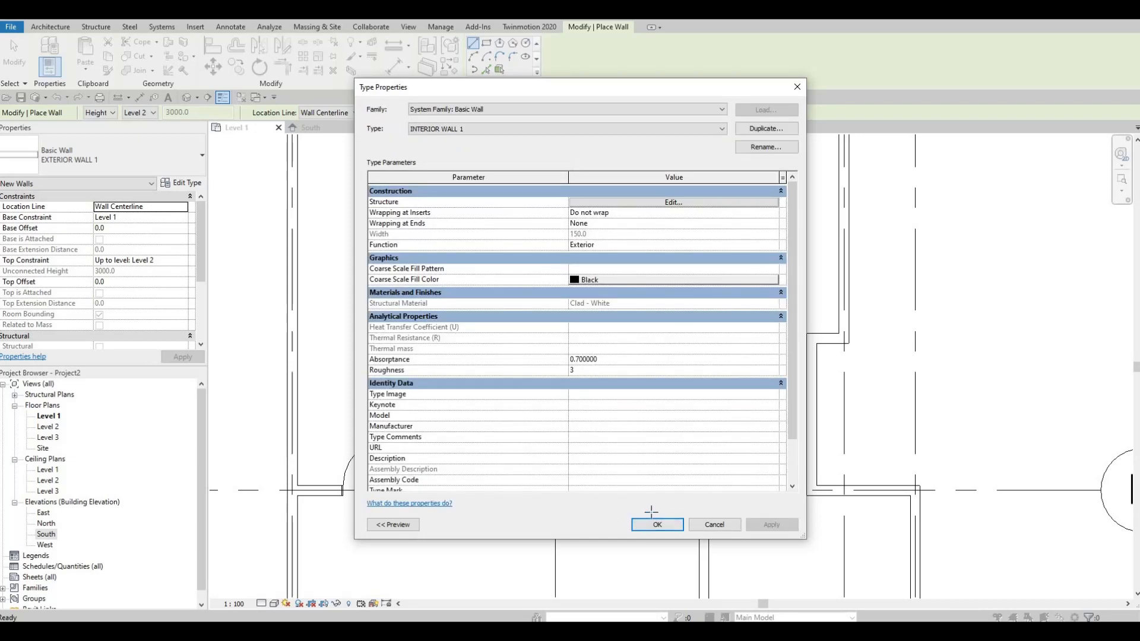
pyautogui.click(653, 524)
# Draw an INTERIOR WALL 1 run about 1300 mm up from the grid B wall beside the door, turning left to the exterior wall.
pyautogui.scroll(1, 349, 458)
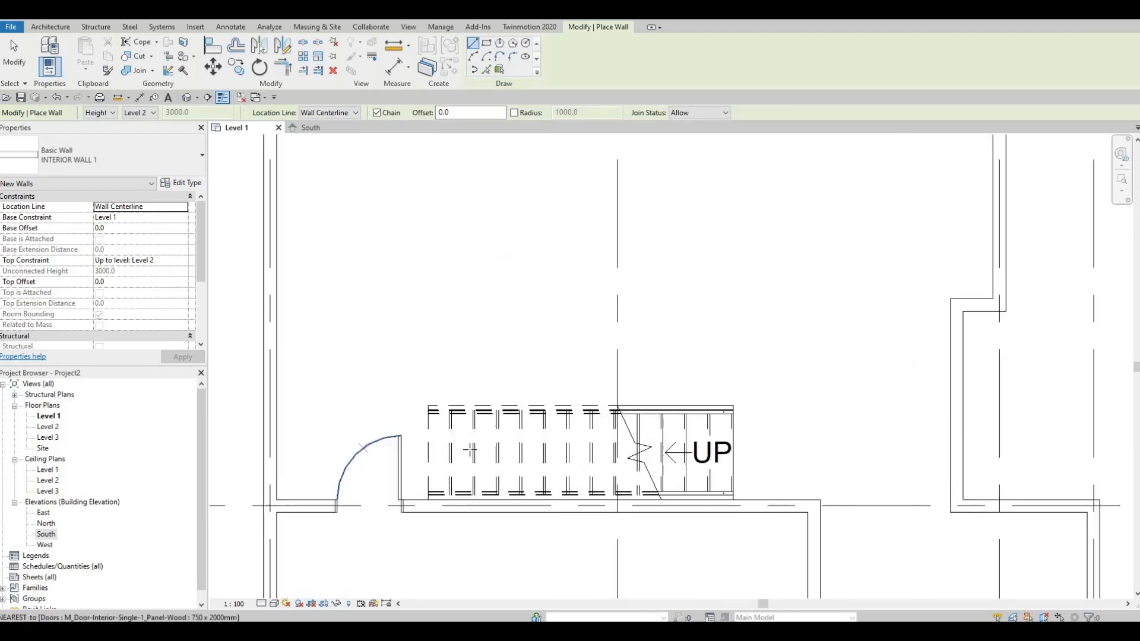
pyautogui.scroll(1, 440, 439)
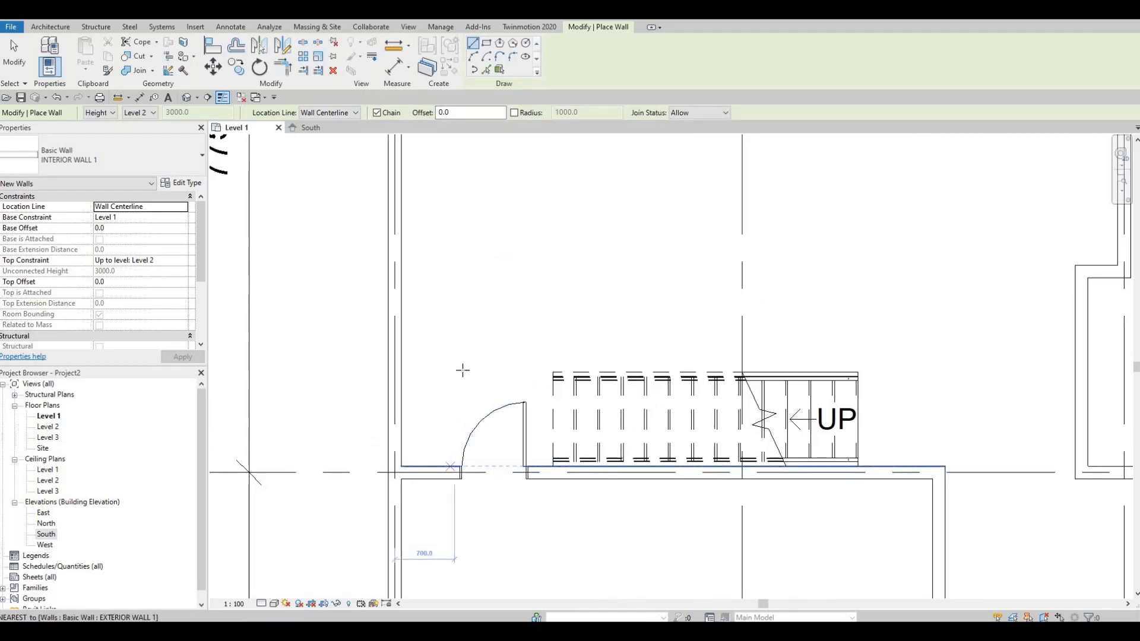
pyautogui.click(452, 467)
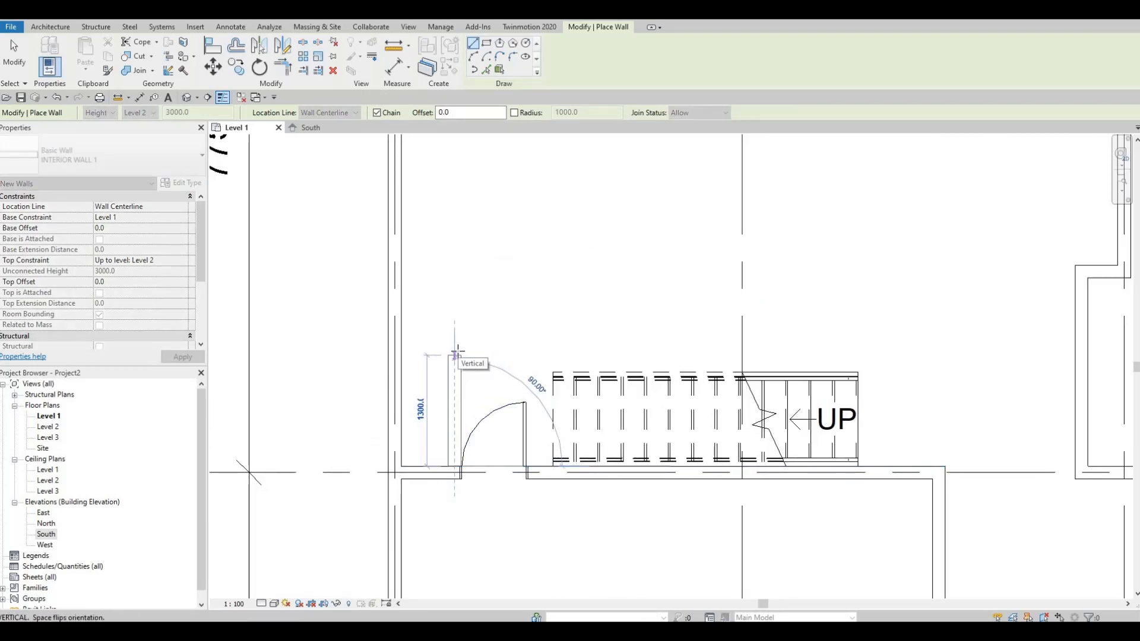
pyautogui.click(441, 352)
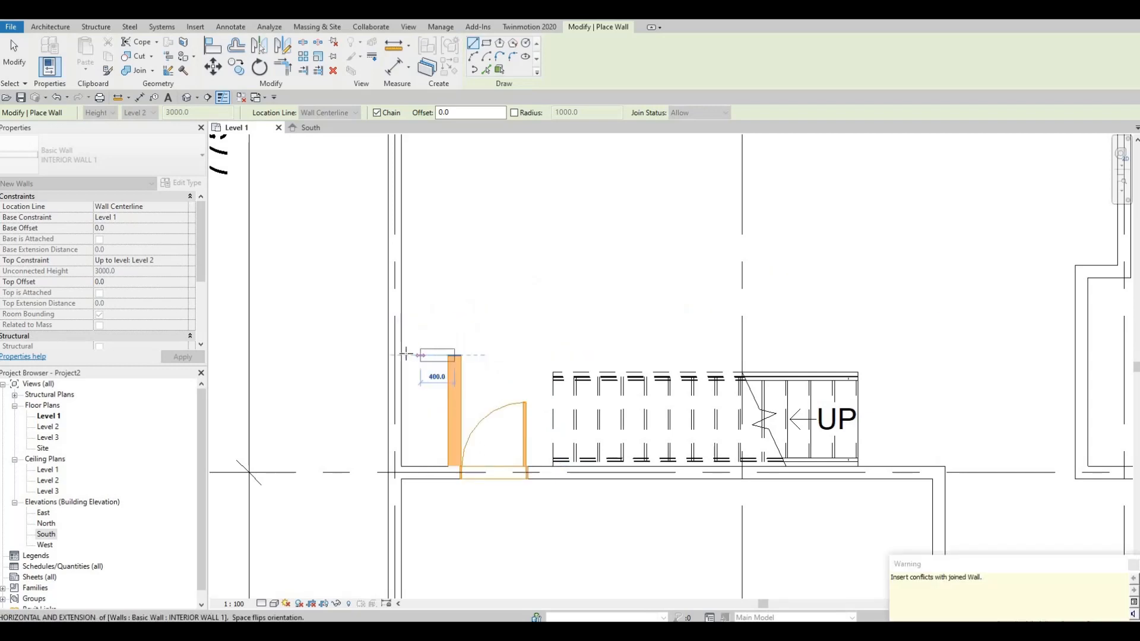
pyautogui.press('Escape')
pyautogui.press('Escape')
pyautogui.press('Escape')
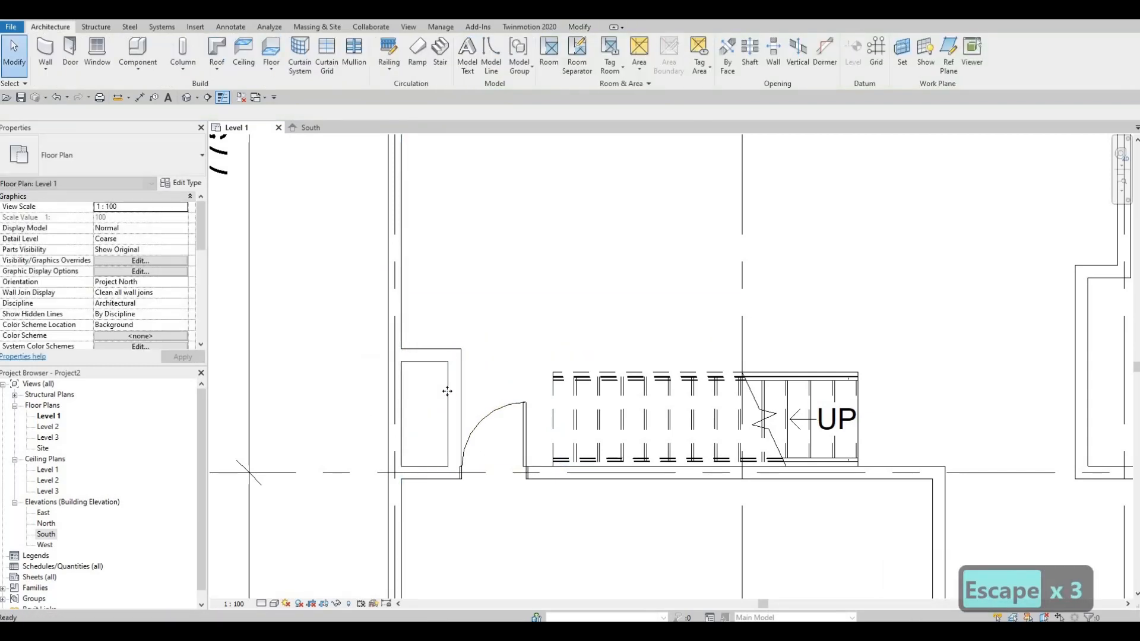
# Nudge the short vertical interior wall about 20 mm left, away from the door opening.
pyautogui.click(446, 391)
pyautogui.press('Left')
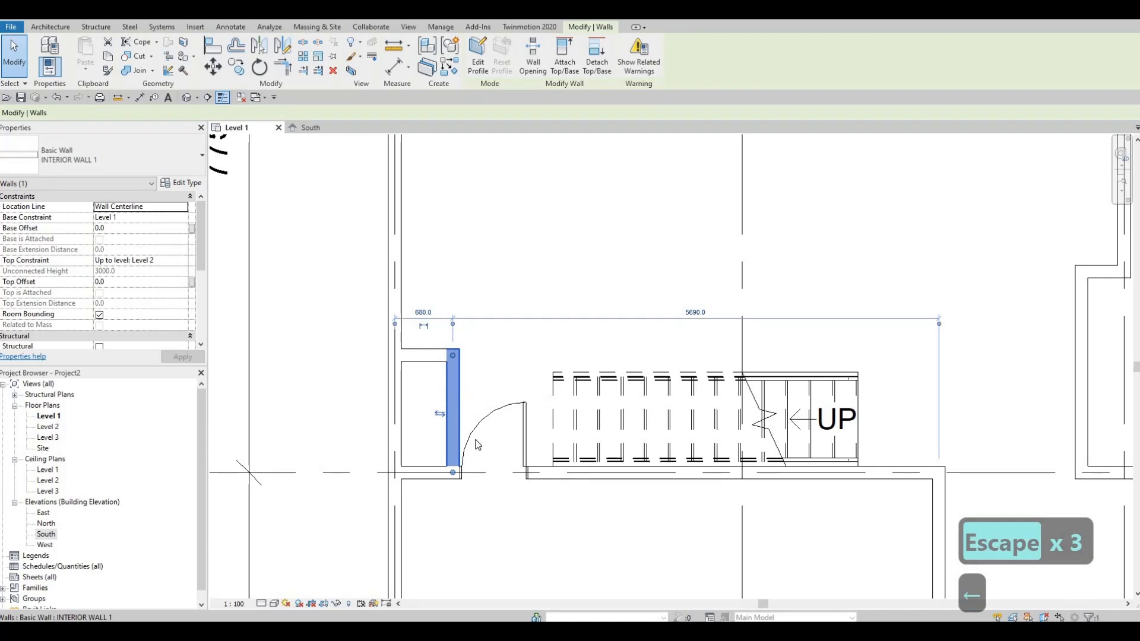
pyautogui.press('Escape')
pyautogui.scroll(5, 462, 473)
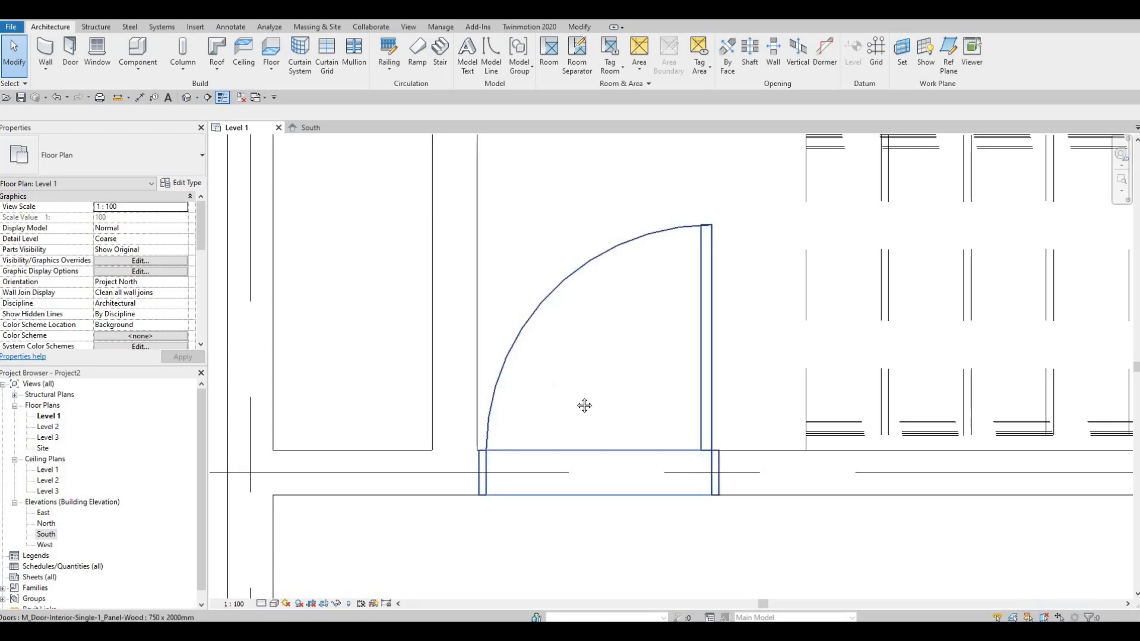
# Draw an INTERIOR WALL 1 about 3575 mm long along the stair's upper edge, from one end of the stair to the other.
pyautogui.scroll(-3, 586, 404)
pyautogui.moveTo(380, 334); pyautogui.dragTo(335, 363, button='middle')
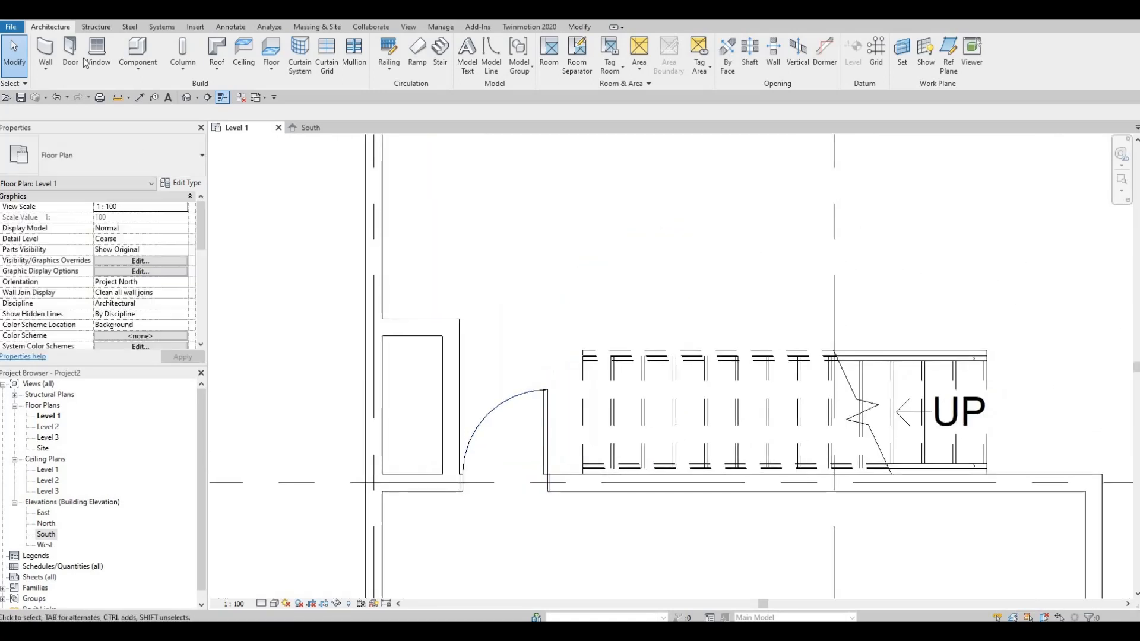
pyautogui.click(47, 57)
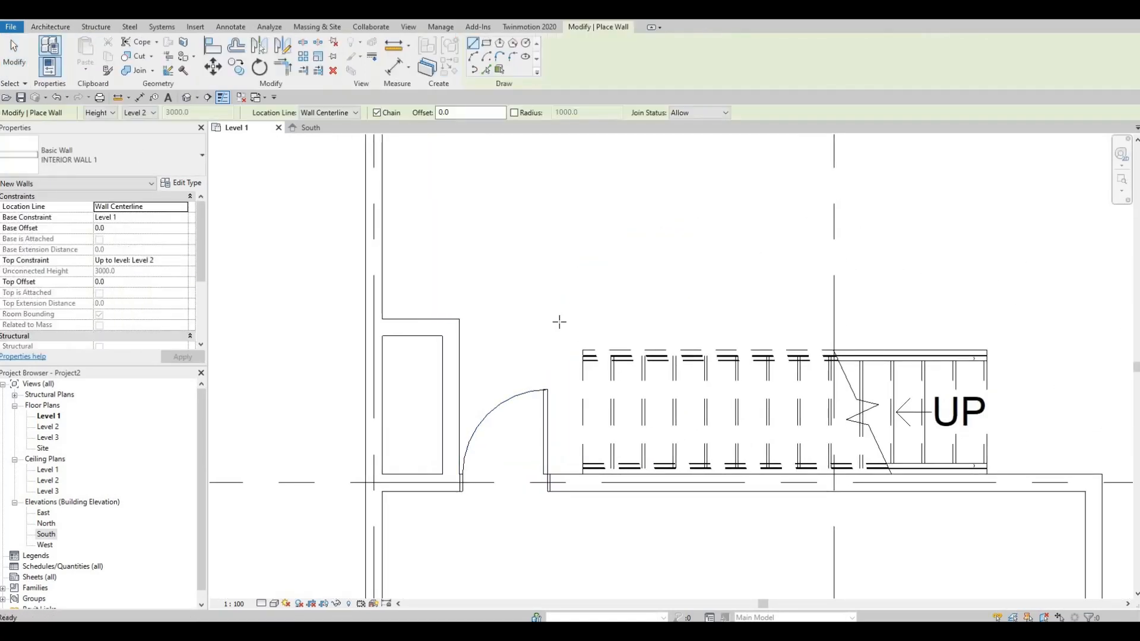
pyautogui.moveTo(579, 355); pyautogui.dragTo(395, 380, button='middle')
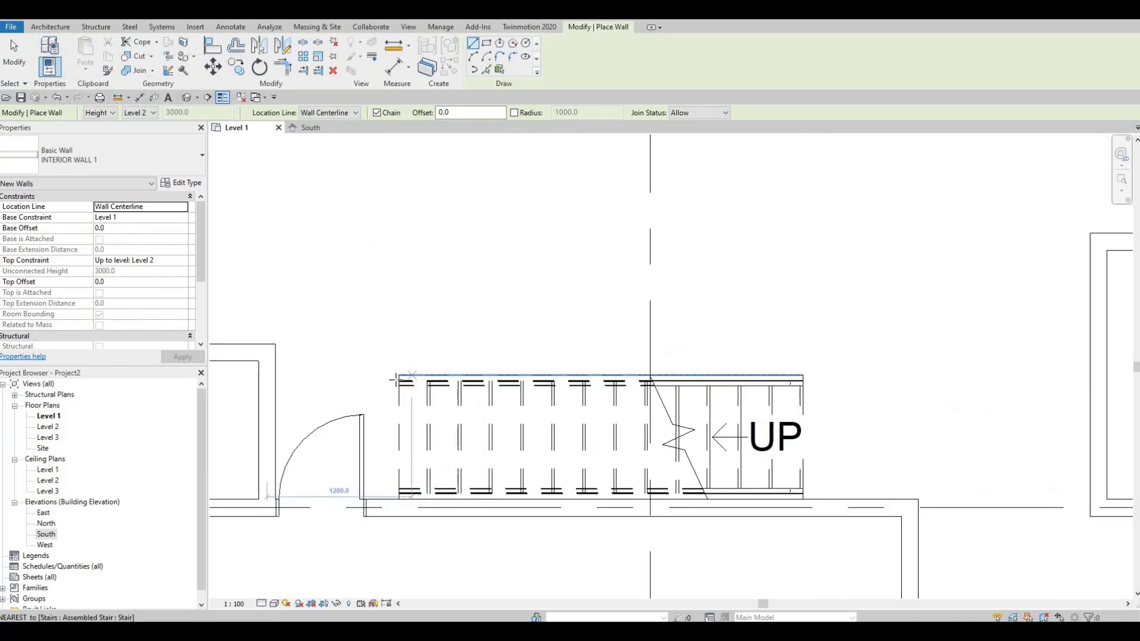
pyautogui.scroll(2, 395, 380)
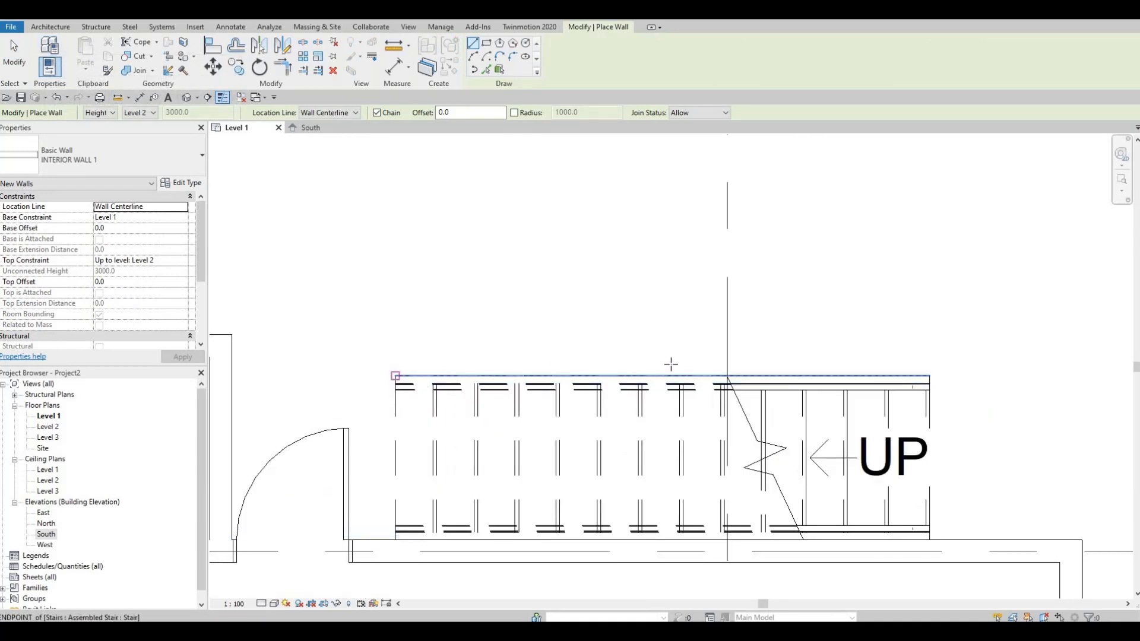
pyautogui.click(395, 375)
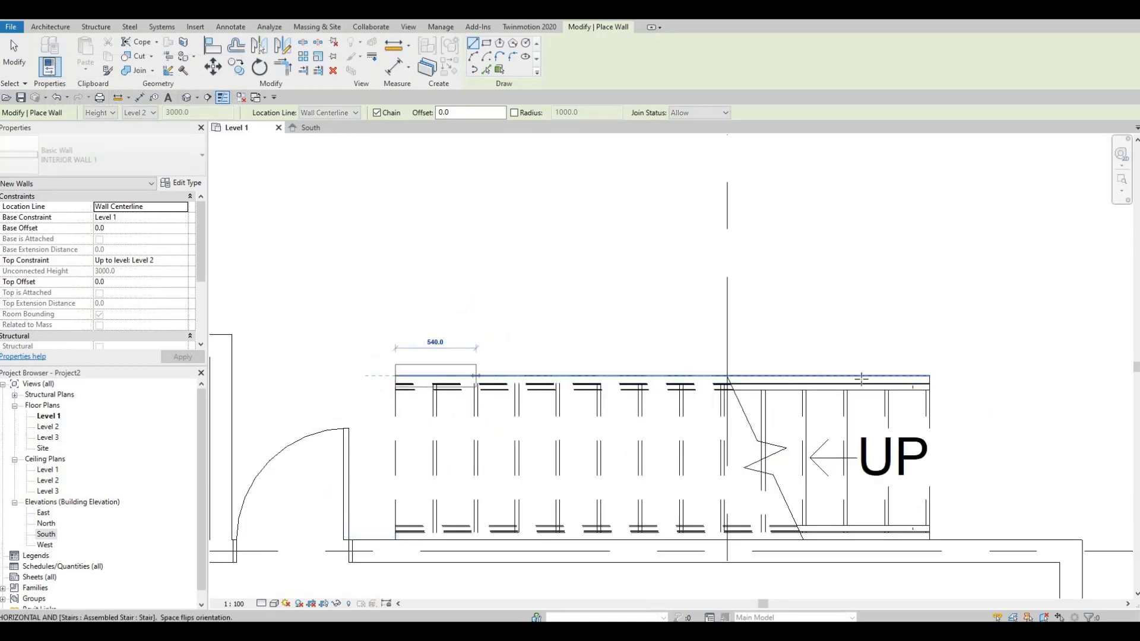
pyautogui.click(930, 377)
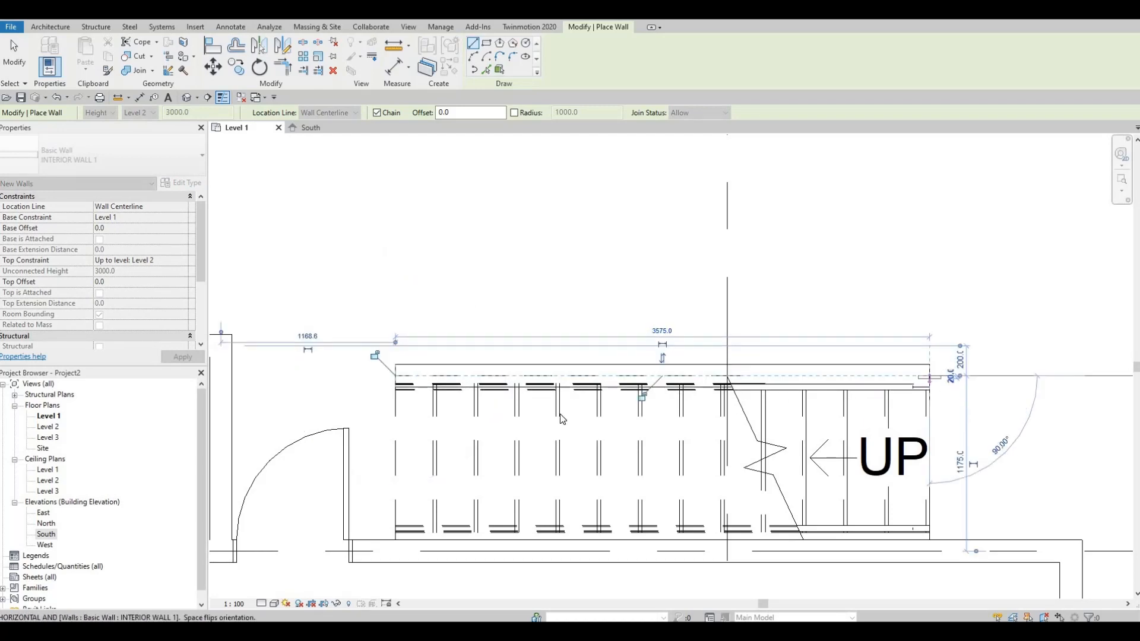
pyautogui.press('Escape')
pyautogui.press('Escape')
pyautogui.press('Escape')
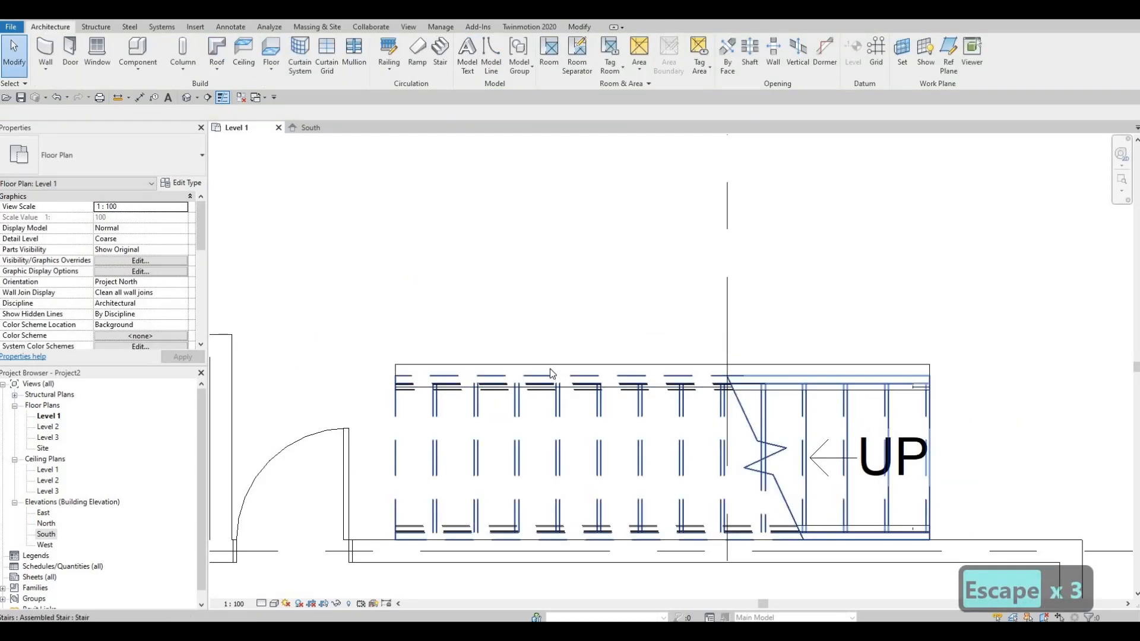
pyautogui.scroll(-4, 550, 373)
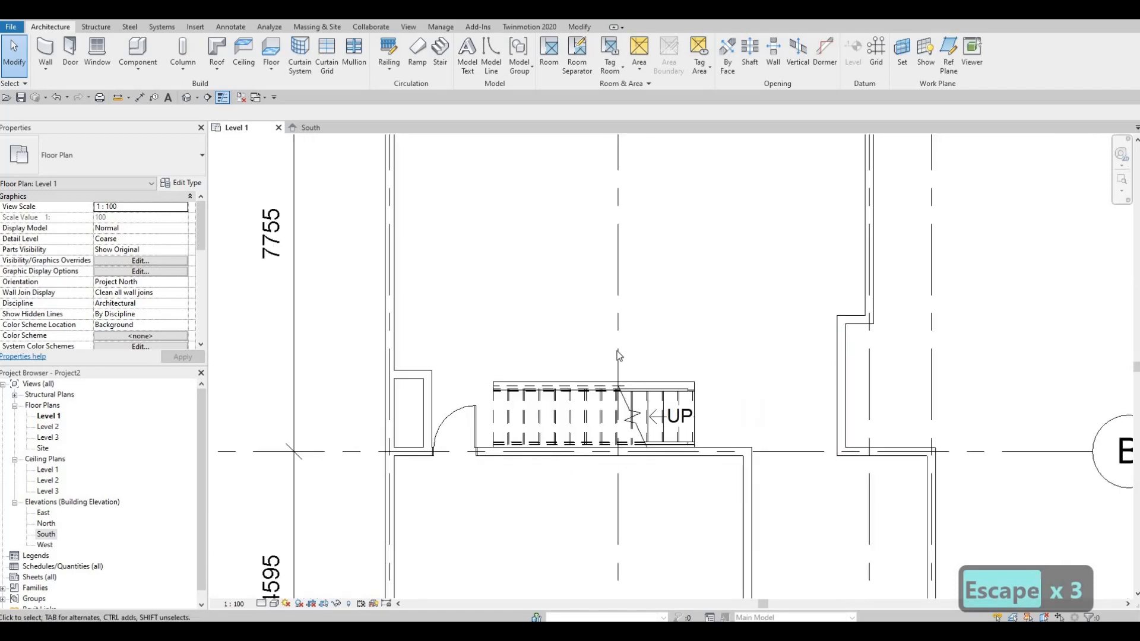
pyautogui.press('Escape')
pyautogui.scroll(2, 522, 347)
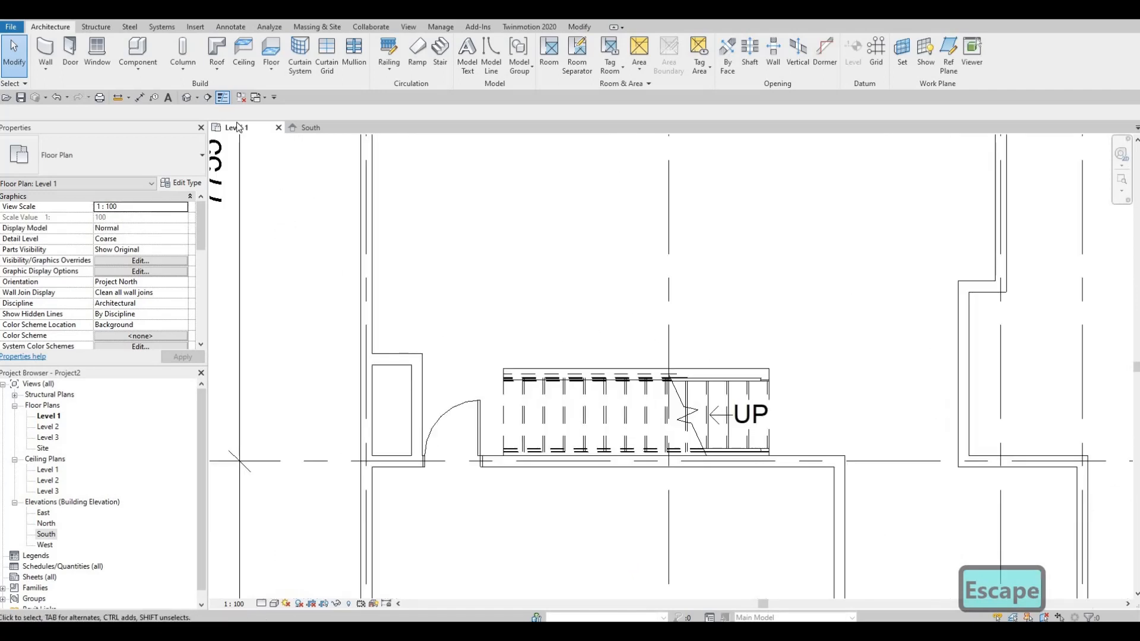
pyautogui.press('Escape')
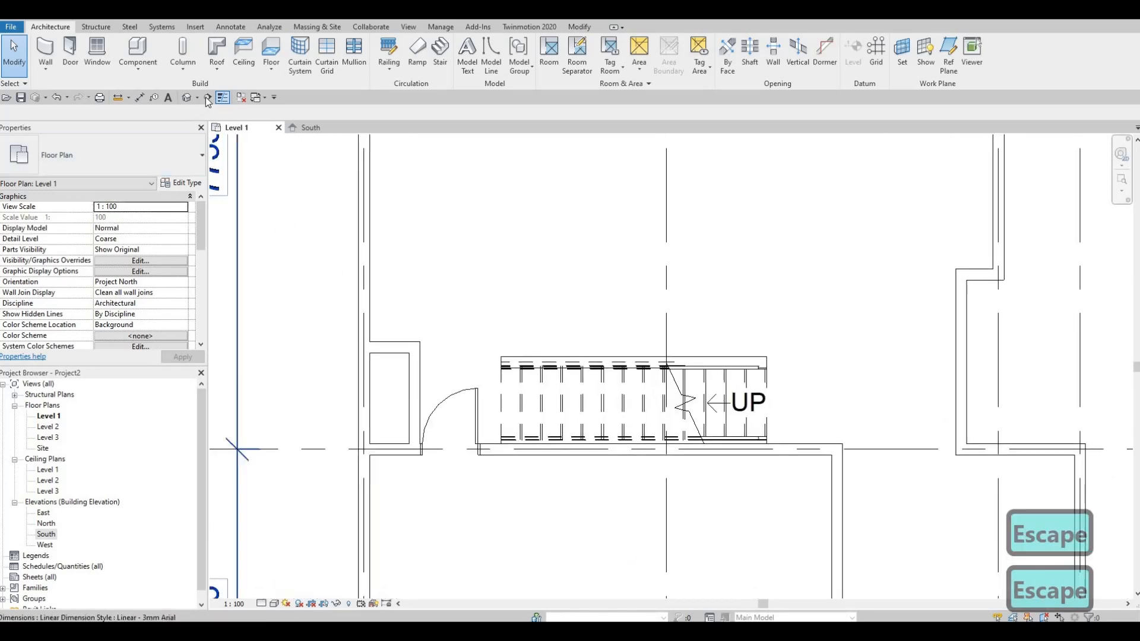
pyautogui.press('Escape')
pyautogui.scroll(2, 535, 344)
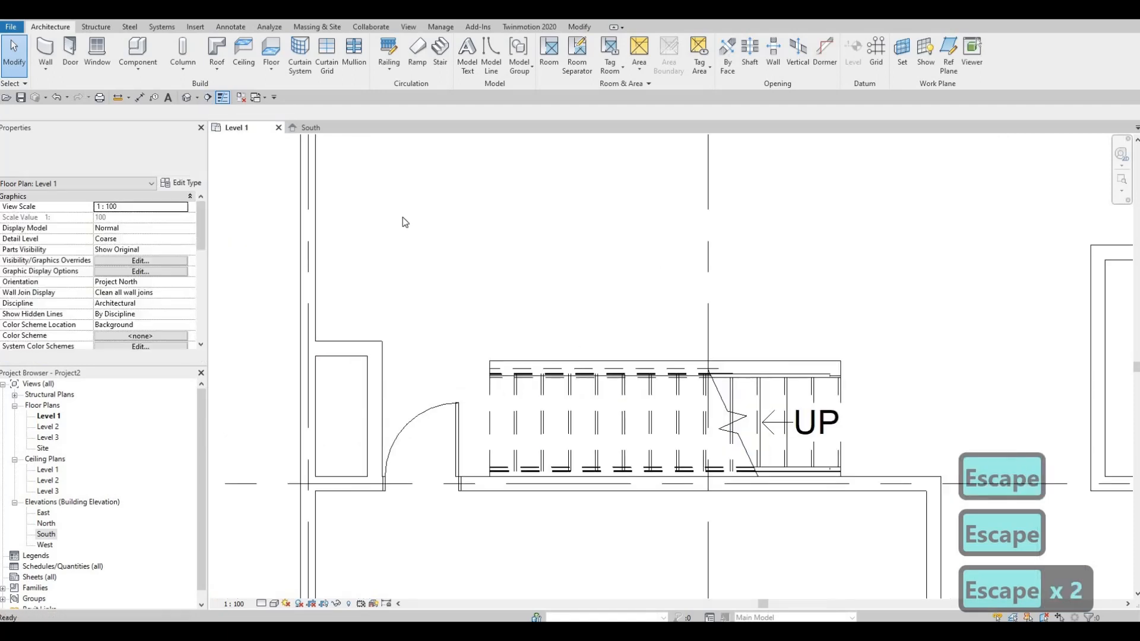
pyautogui.scroll(-2, 594, 315)
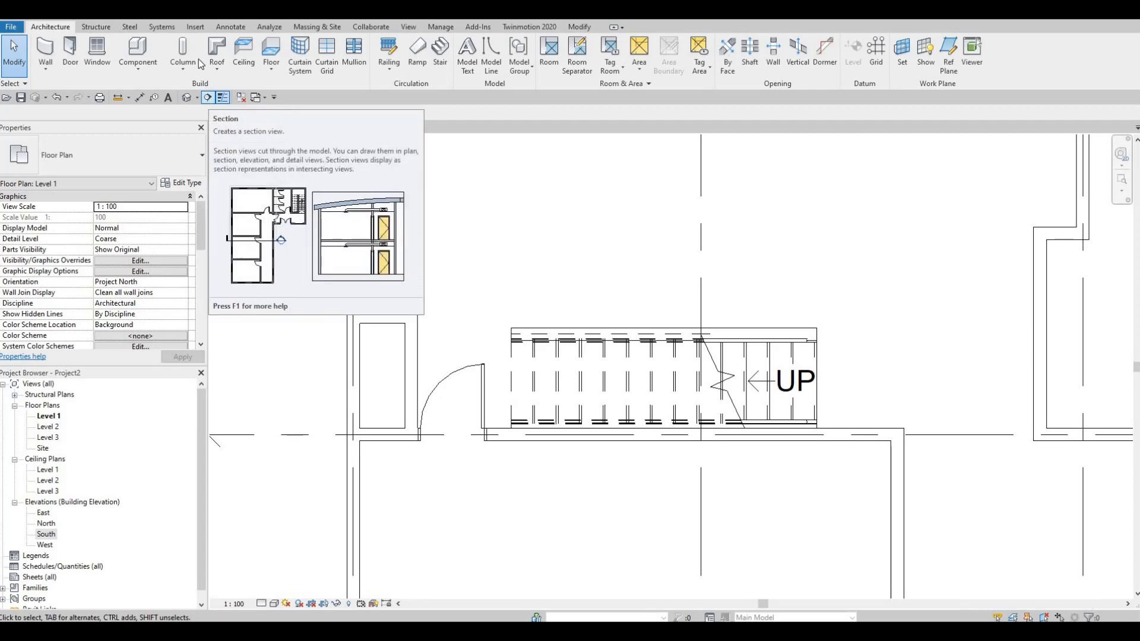
# Create a horizontal building section above the stair, running right to left past the left exterior wall and looking towards the stair.
pyautogui.click(208, 98)
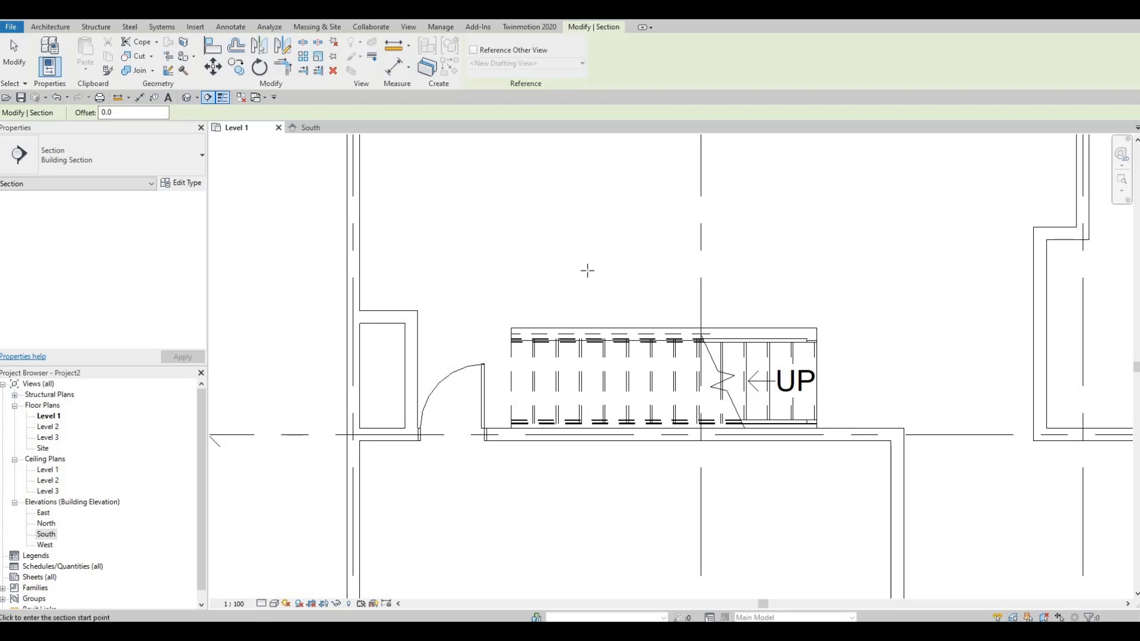
pyautogui.scroll(-1, 588, 271)
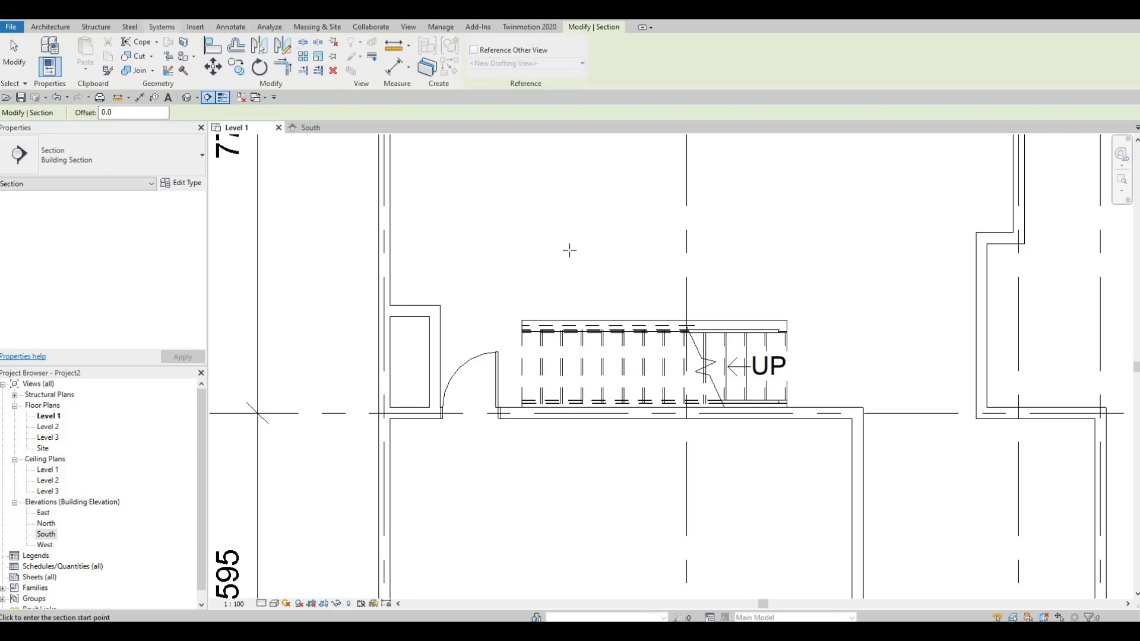
pyautogui.click(295, 247)
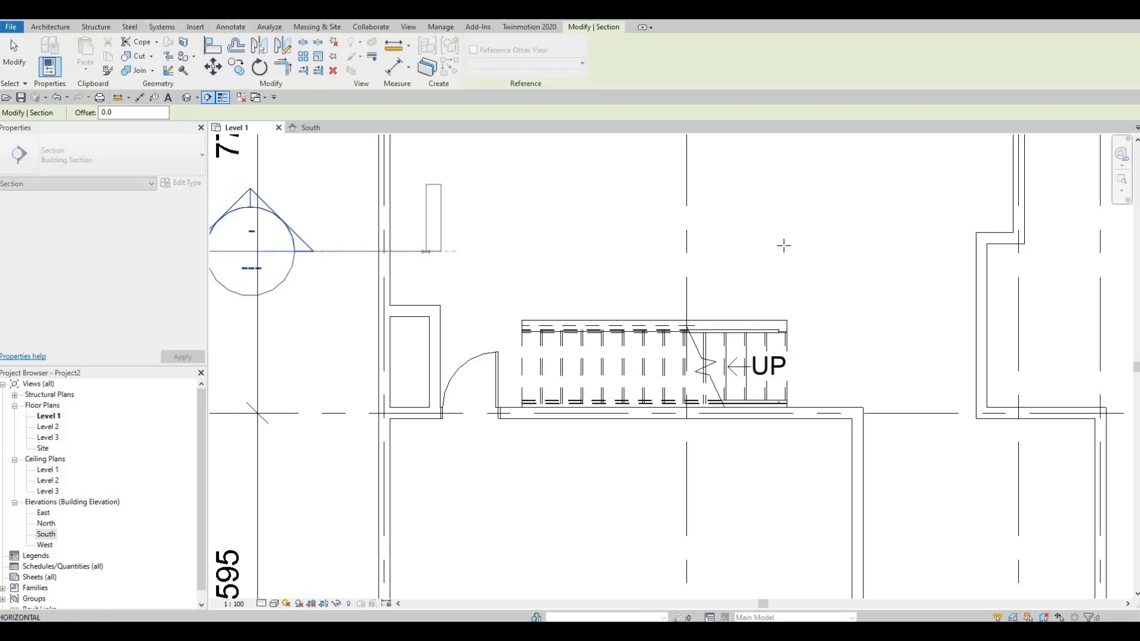
pyautogui.press('Escape')
pyautogui.click(903, 247)
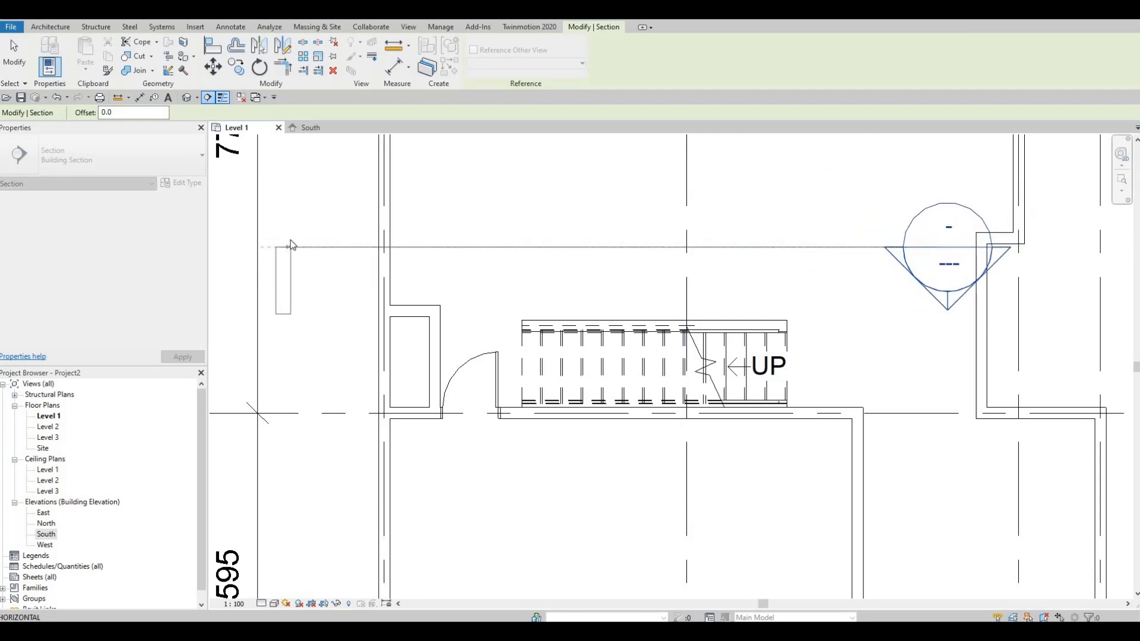
pyautogui.click(289, 246)
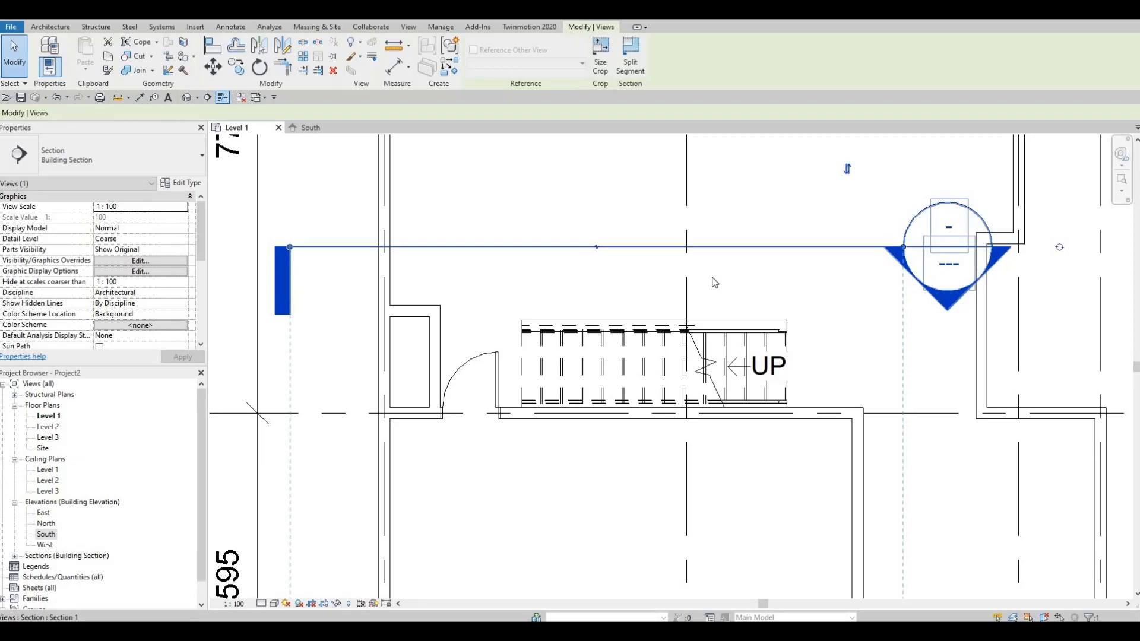
pyautogui.press('Escape')
pyautogui.press('Escape')
# Select the section line and shorten its view depth towards the stair.
pyautogui.click(759, 247)
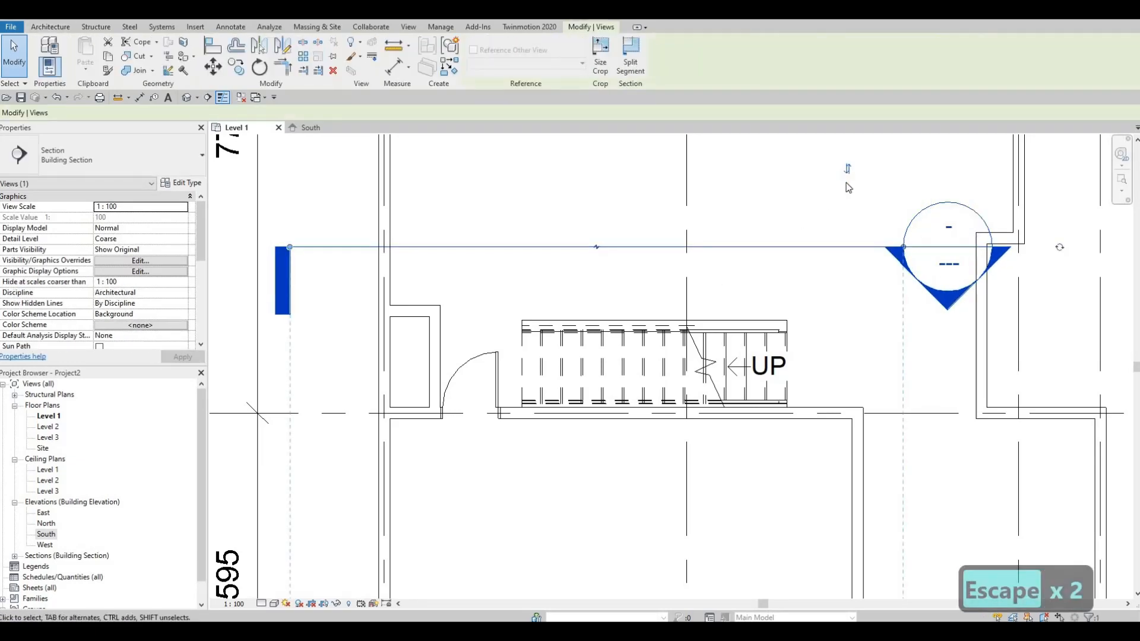
pyautogui.scroll(-2, 844, 254)
pyautogui.scroll(-2, 824, 314)
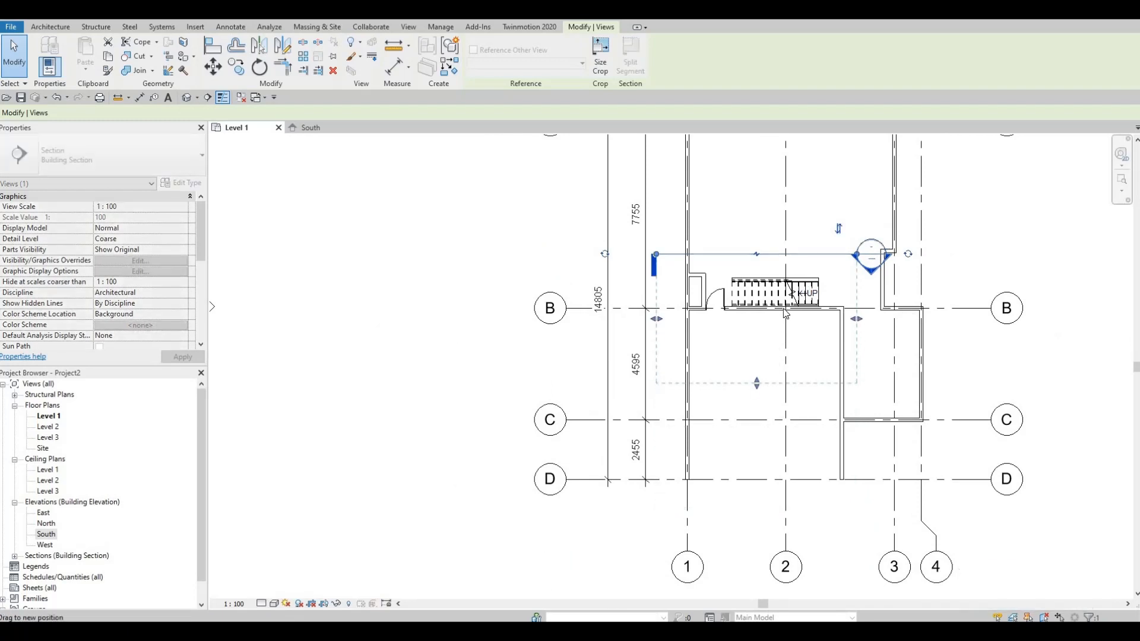
pyautogui.scroll(4, 802, 300)
pyautogui.press('Escape')
pyautogui.press('Escape')
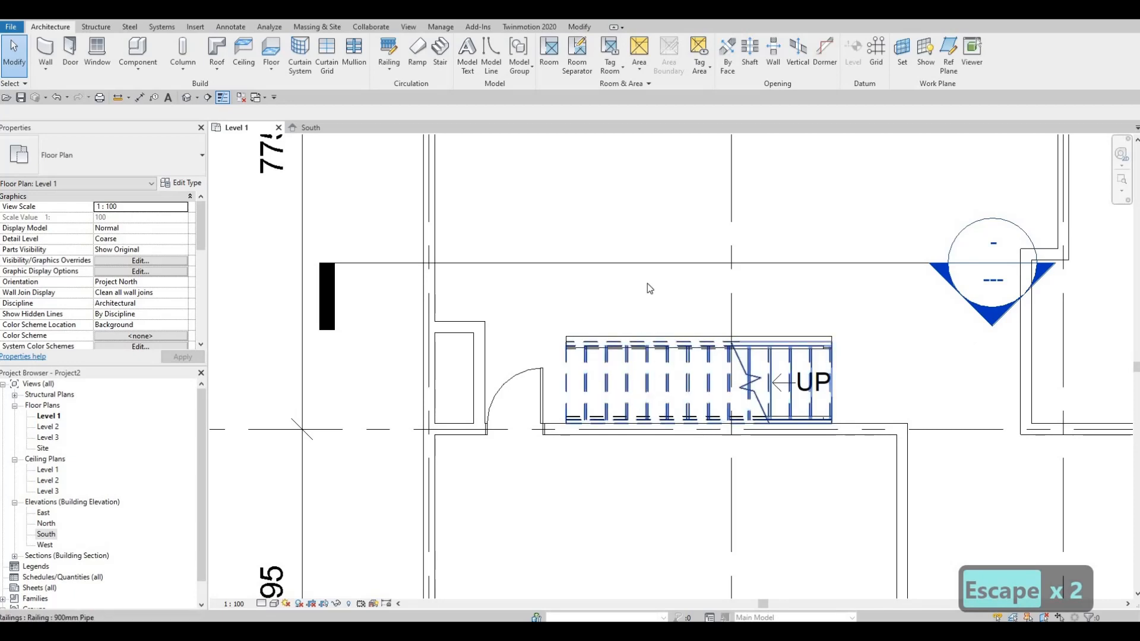
# Open the building section view cut above the stair.
pyautogui.scroll(-4, 647, 283)
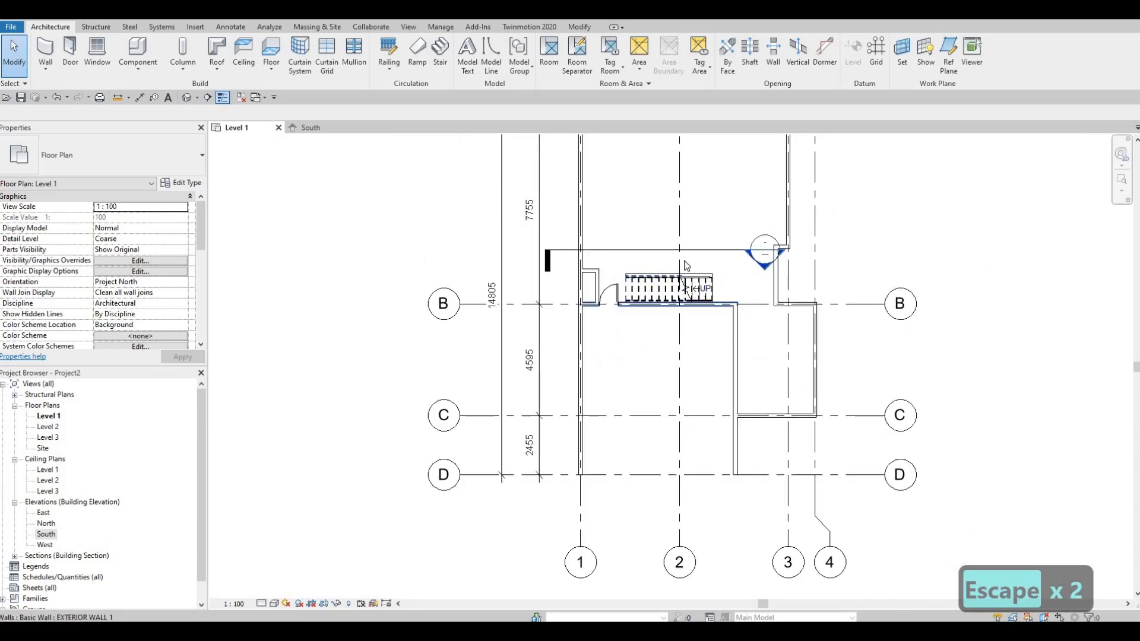
pyautogui.scroll(2, 680, 270)
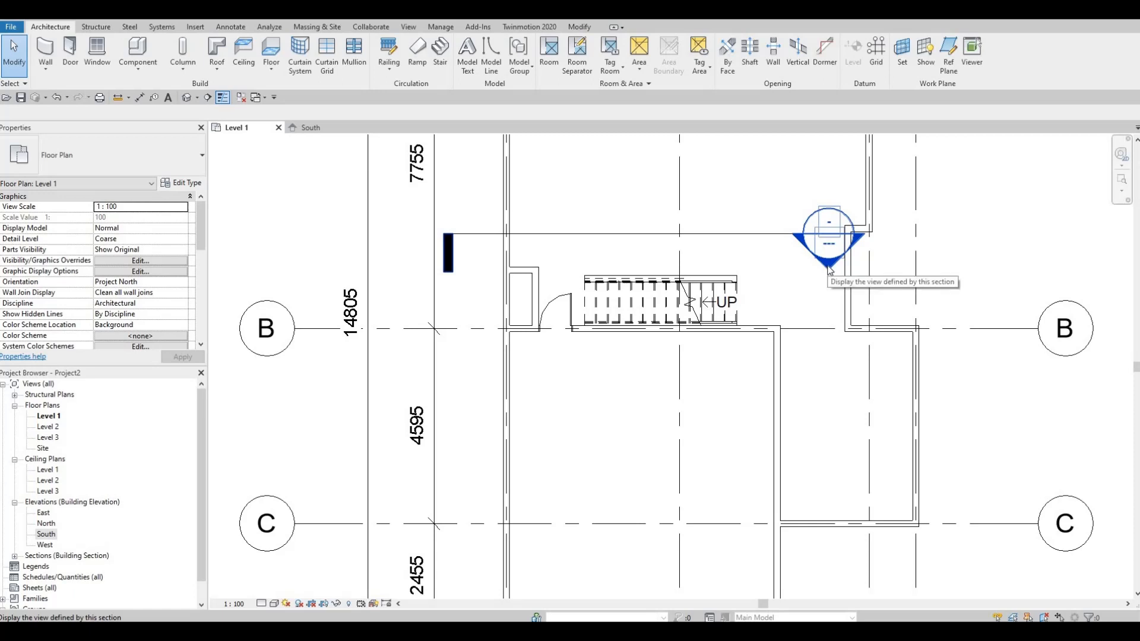
pyautogui.scroll(-1, 21, 537)
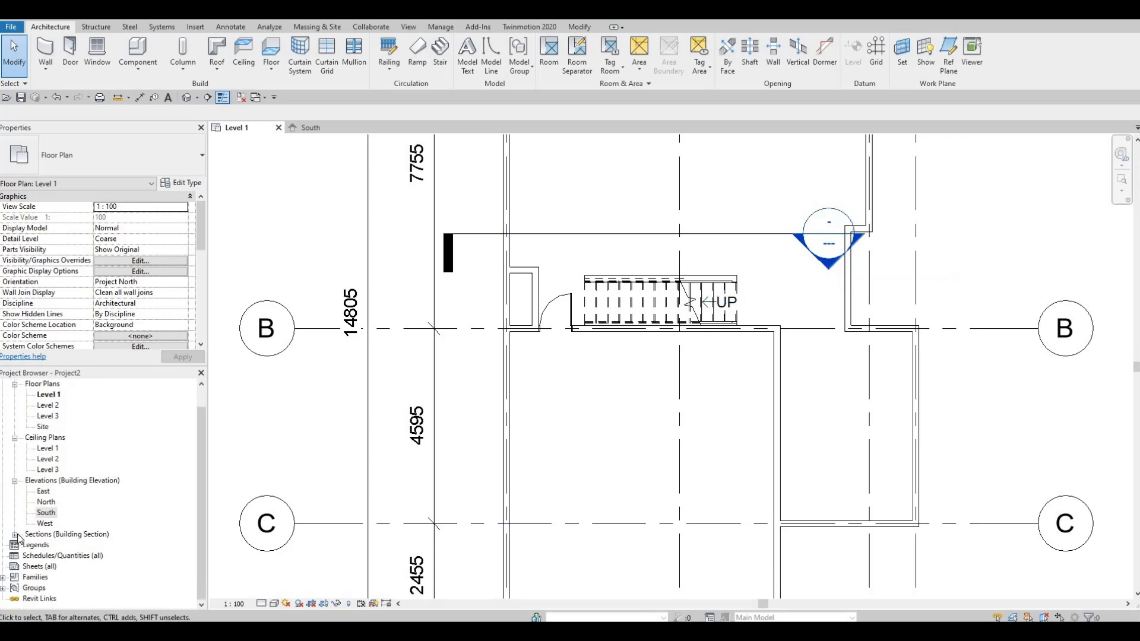
pyautogui.click(15, 535)
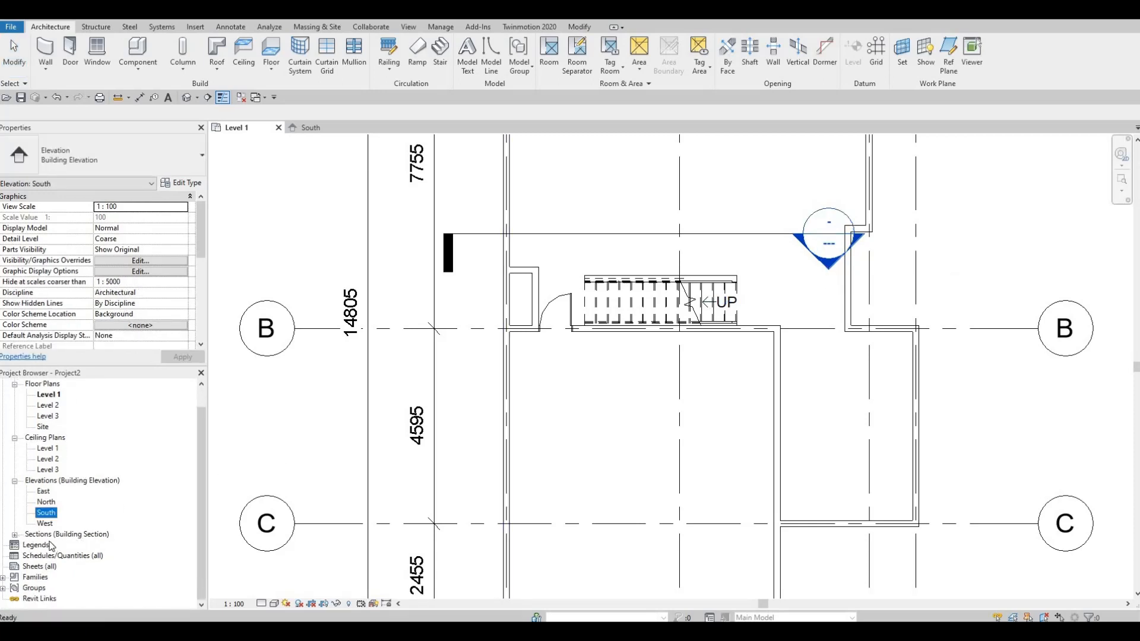
pyautogui.doubleClick(828, 243)
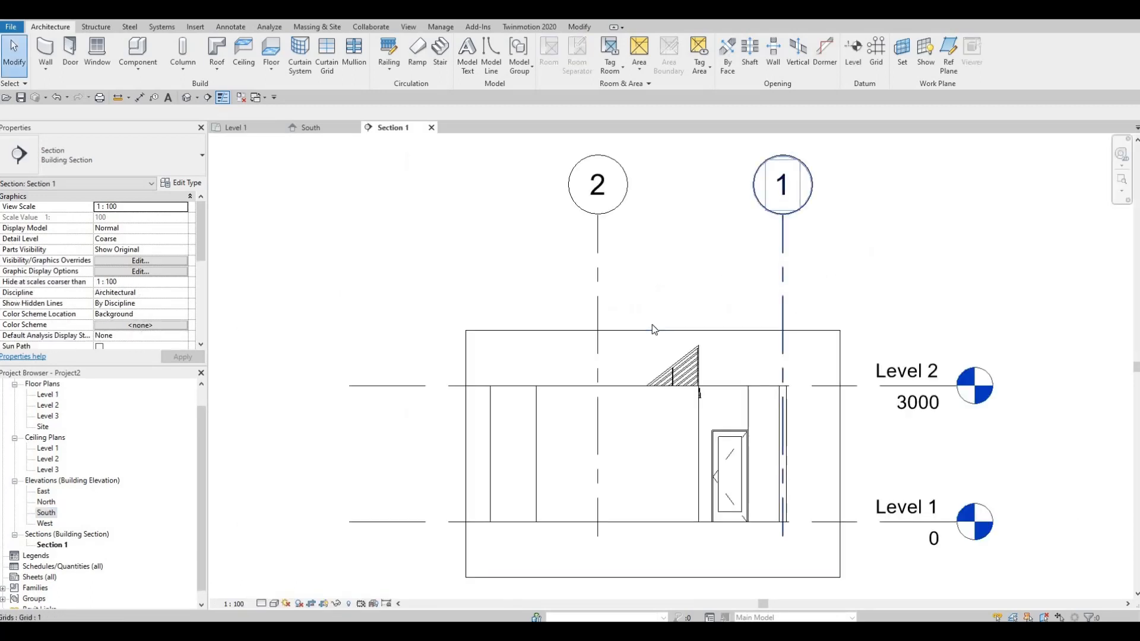
pyautogui.scroll(5, 653, 330)
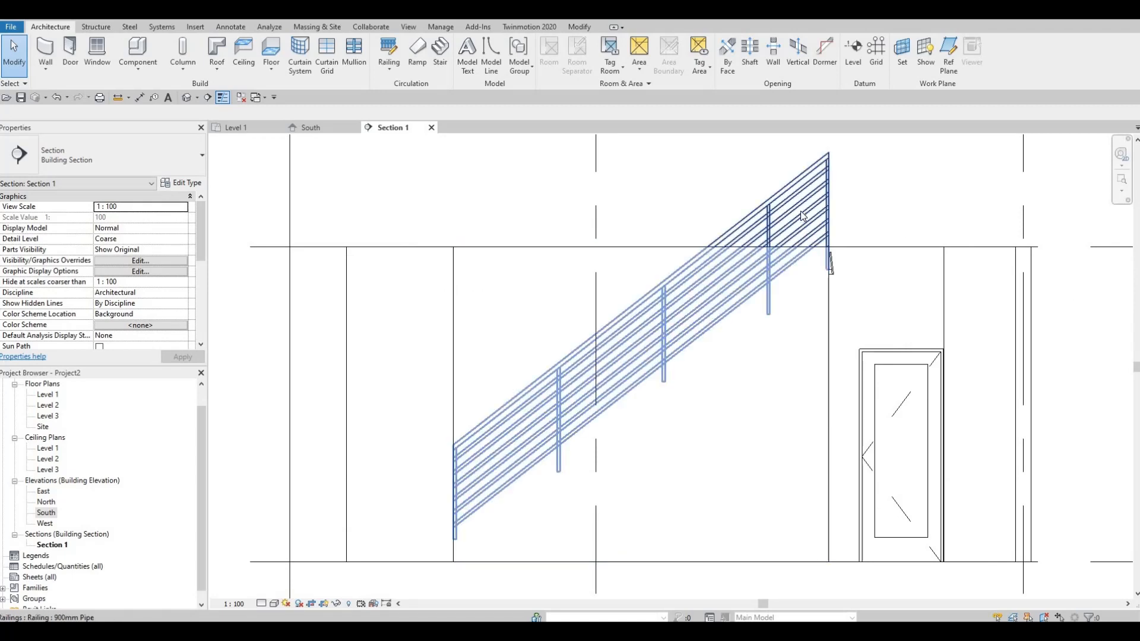
pyautogui.click(801, 215)
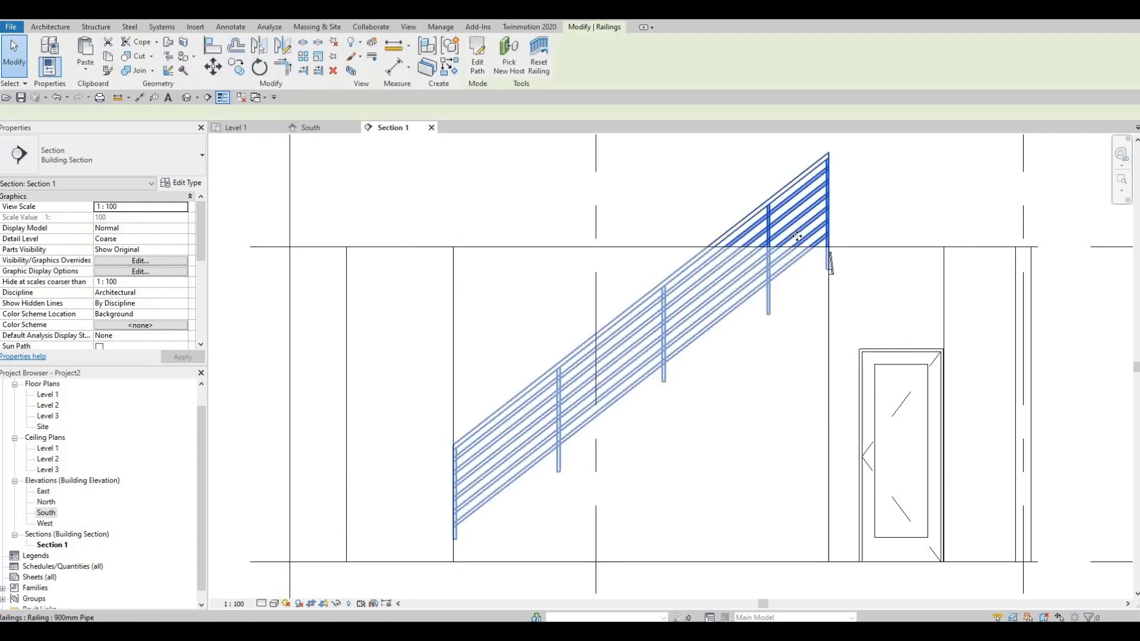
pyautogui.press('Escape')
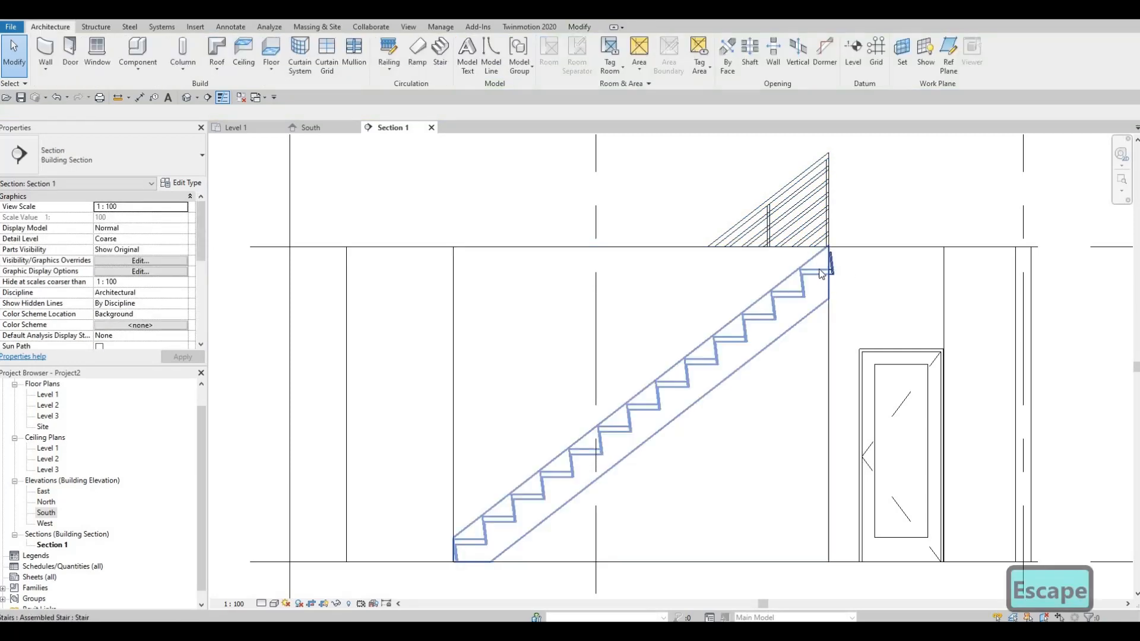
# Edit the profile of the INTERIOR WALL 1 beside the stair and add a sloped sketch line picked from the stringer's underside.
pyautogui.click(831, 330)
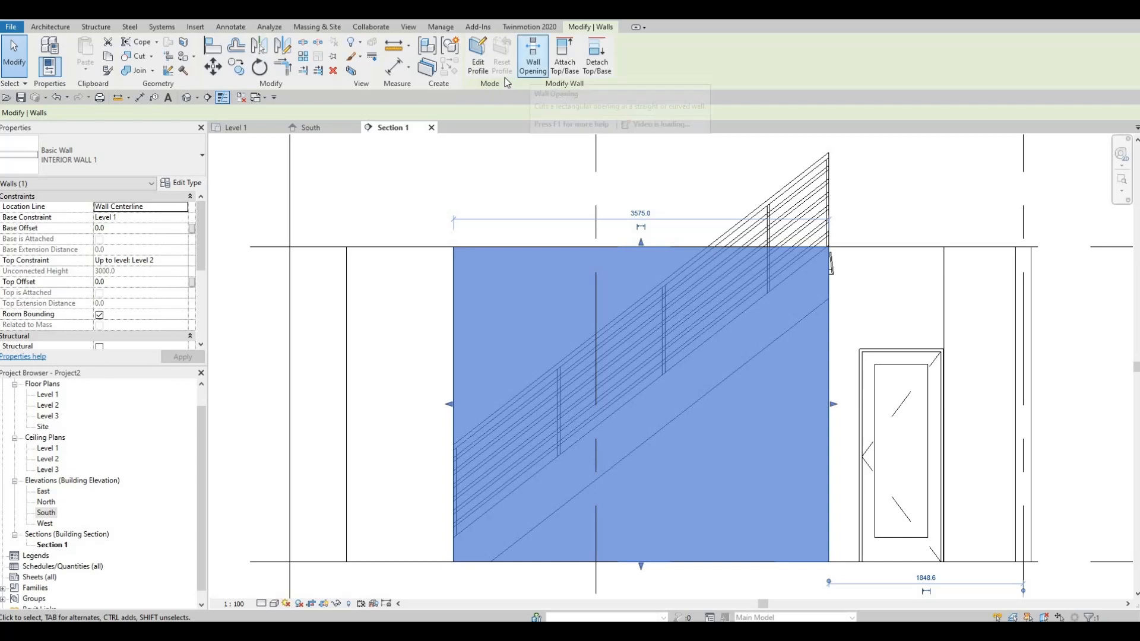
pyautogui.click(485, 65)
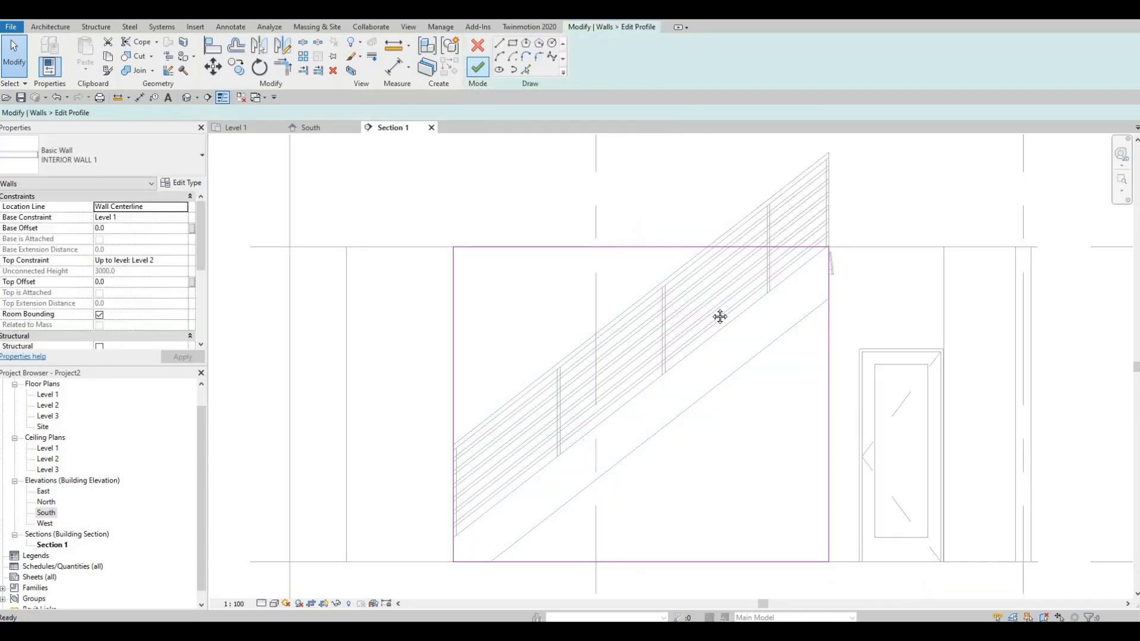
pyautogui.scroll(-1, 650, 415)
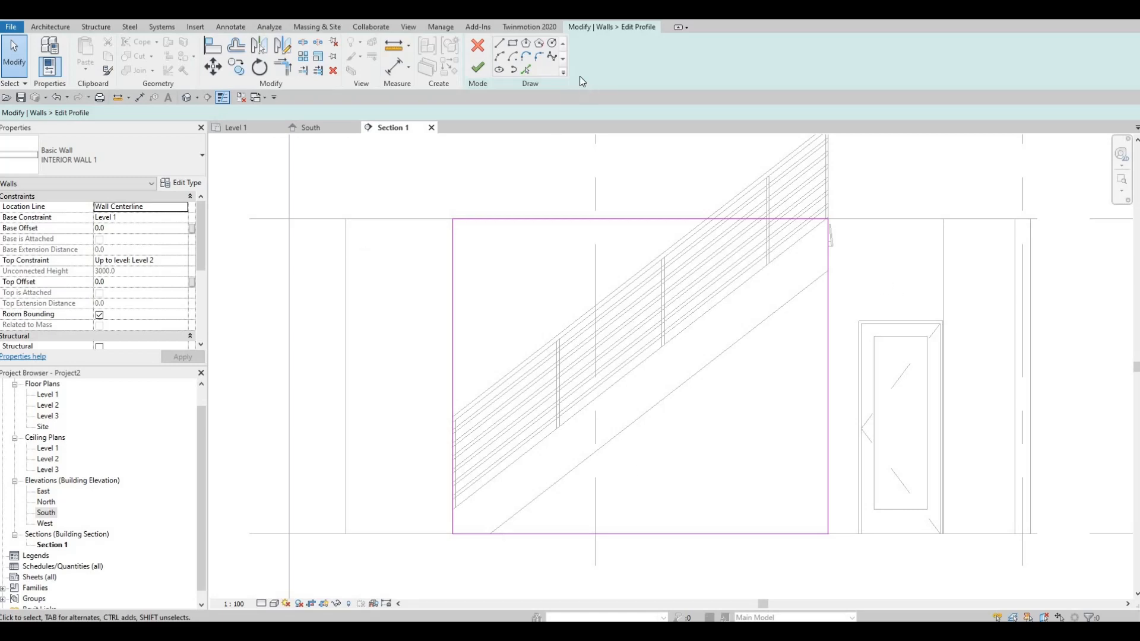
pyautogui.click(499, 43)
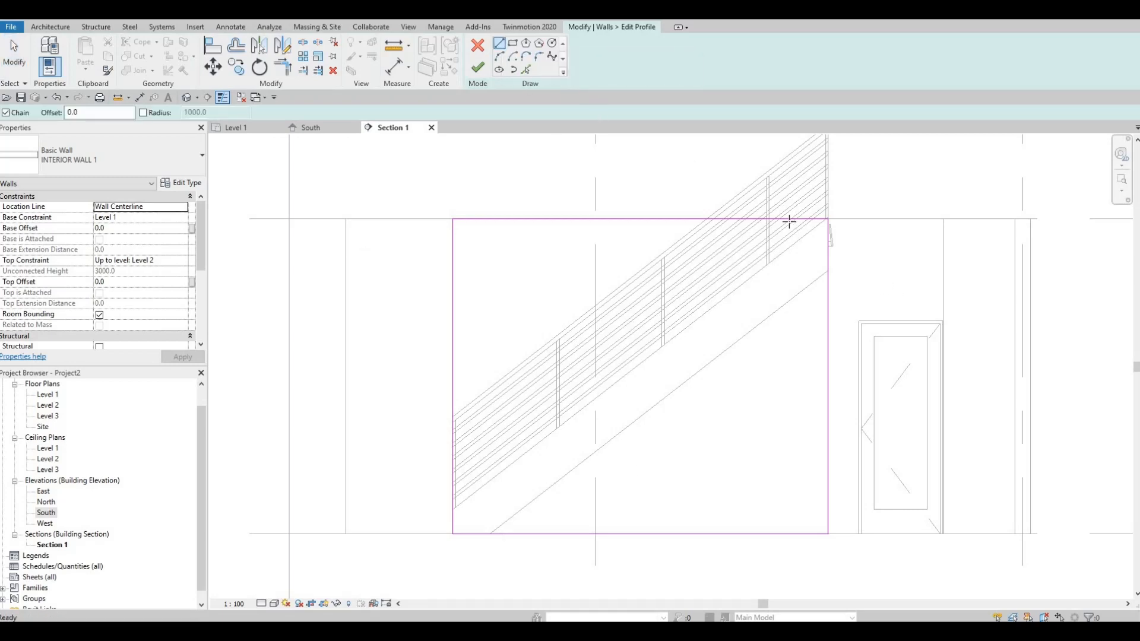
pyautogui.click(527, 72)
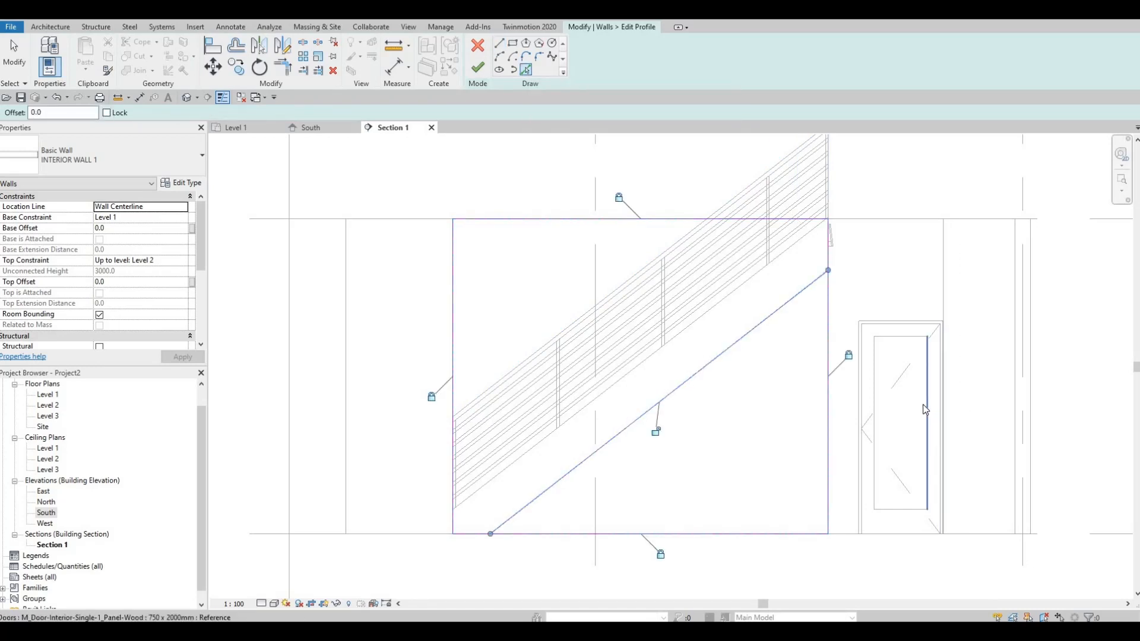
pyautogui.press('Escape')
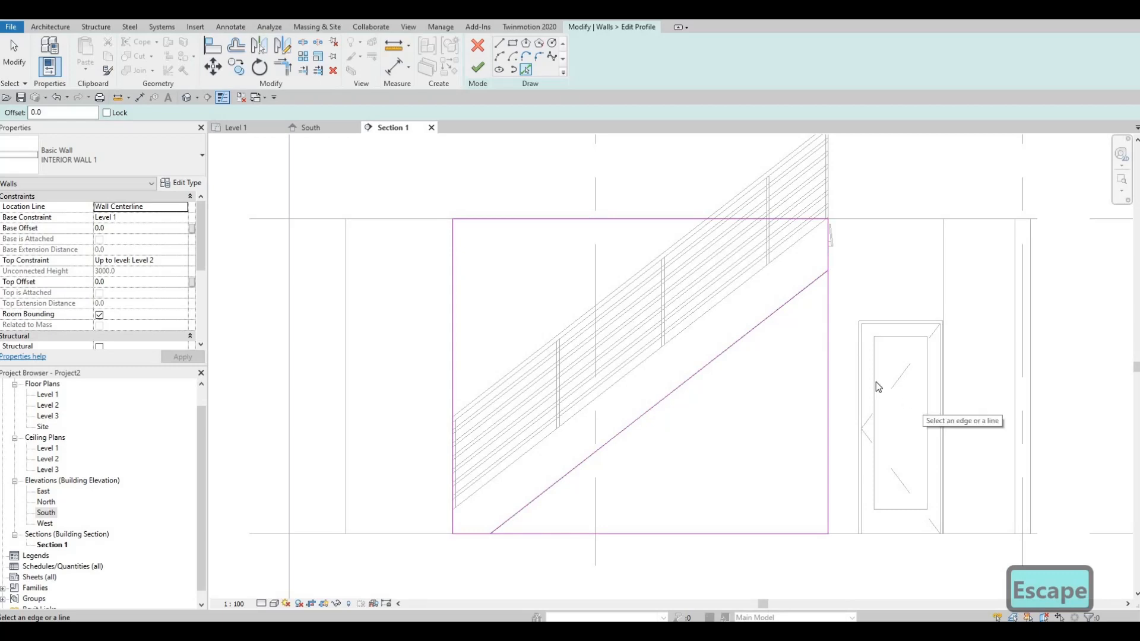
# Trim the wall profile's right and base lines to the sloped line, keeping the parts below the stair.
pyautogui.press('t')
pyautogui.press('r')
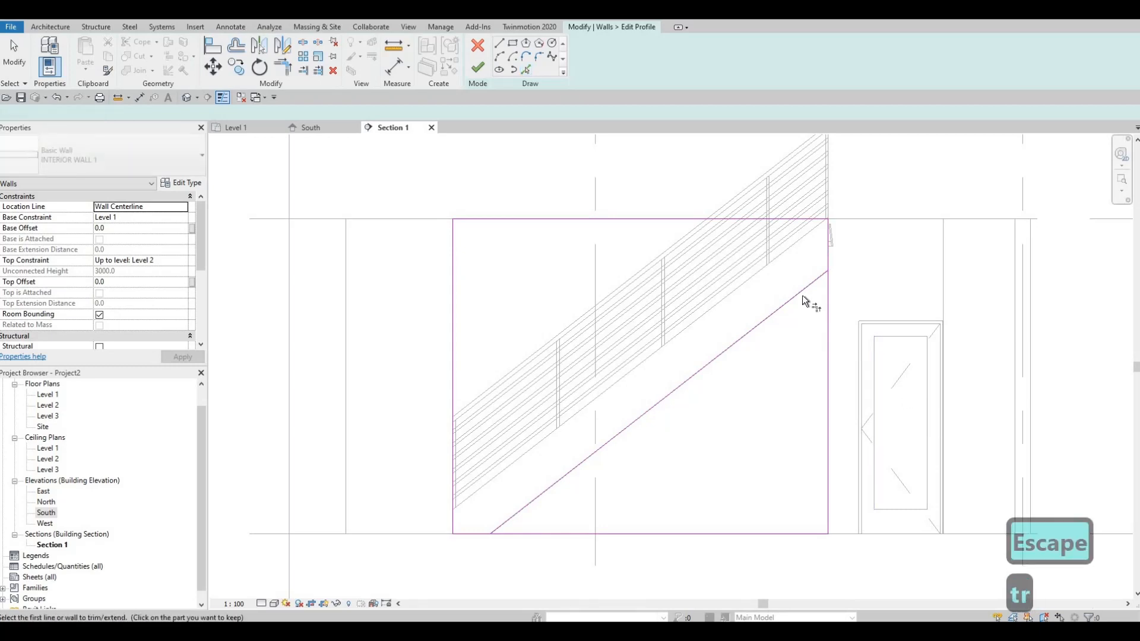
pyautogui.click(824, 298)
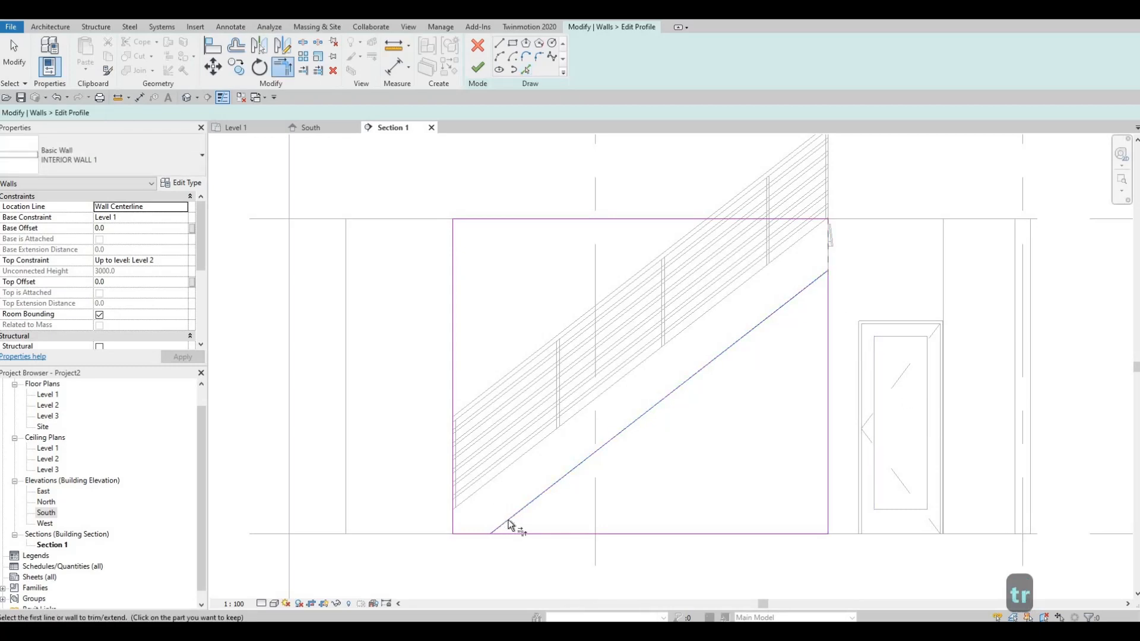
pyautogui.click(478, 507)
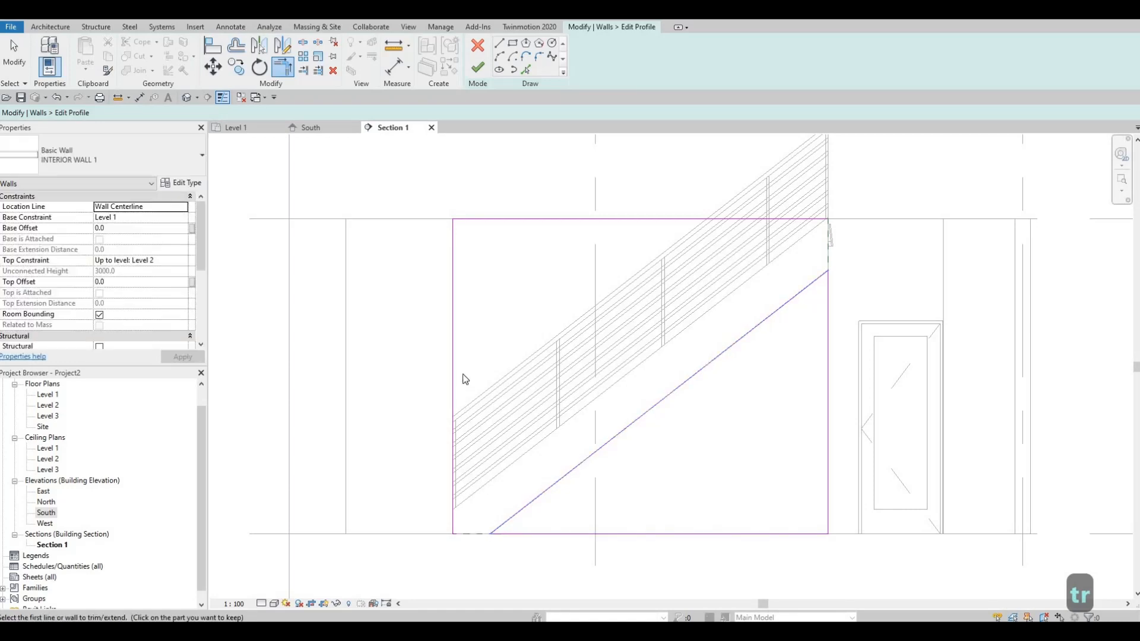
# Delete the profile's remaining left and upper lines and finish the wall as a triangle under the stair.
pyautogui.press('Escape')
pyautogui.click(454, 334)
pyautogui.press('Delete')
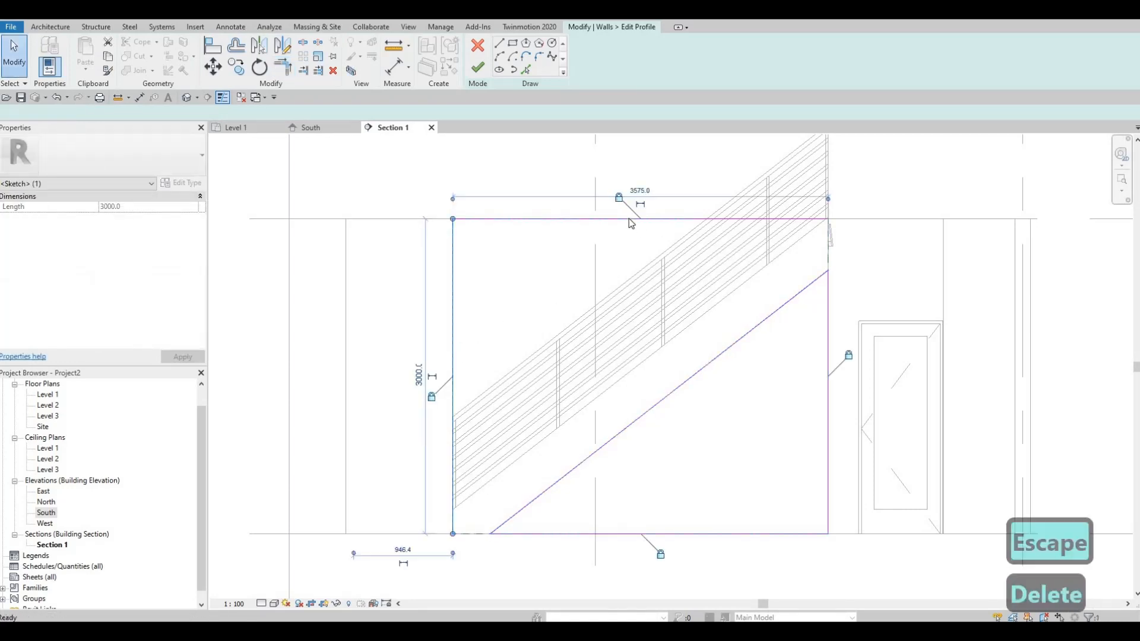
pyautogui.click(513, 217)
pyautogui.press('Delete')
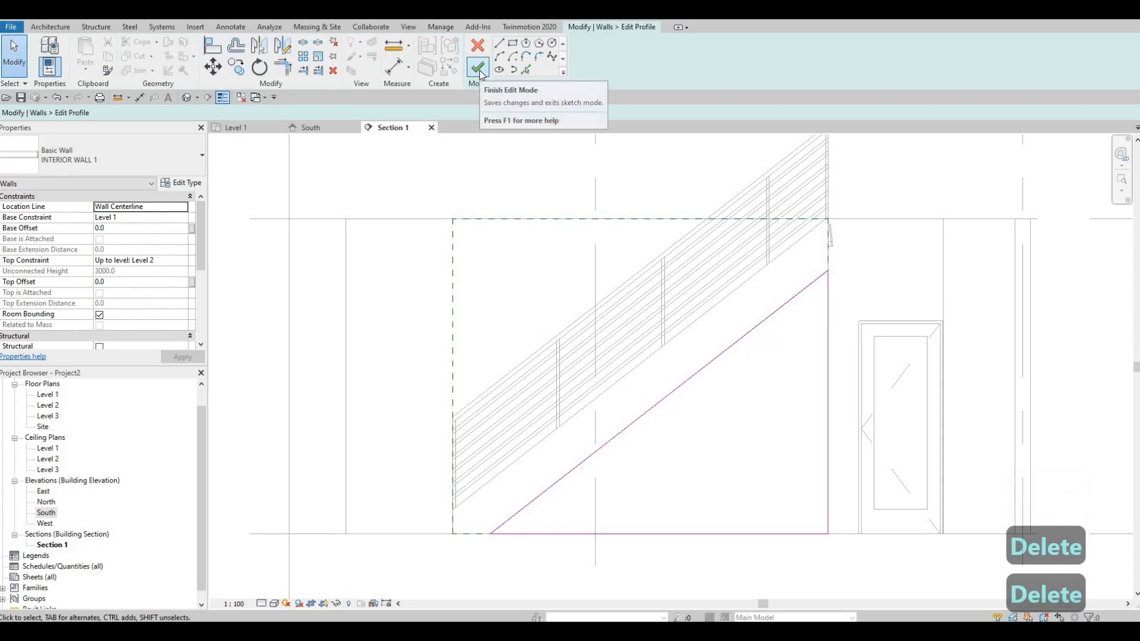
pyautogui.click(479, 69)
pyautogui.press('Escape')
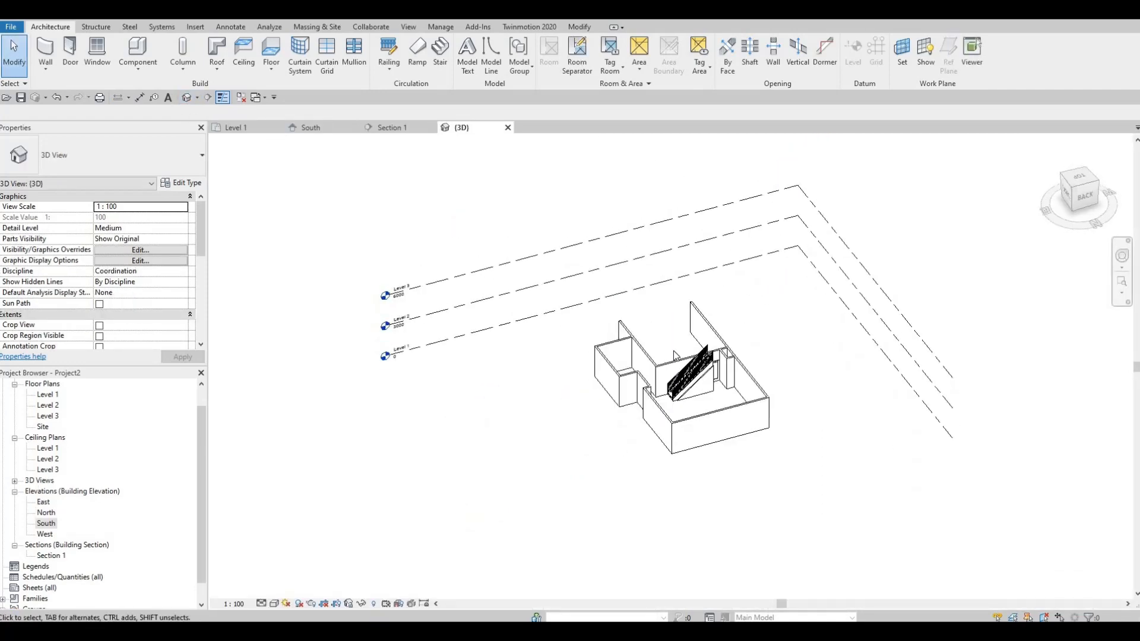
# In the 3D view, align the outer face of the triangular under-stair wall flush with the stringer's outer face.
pyautogui.scroll(8, 659, 374)
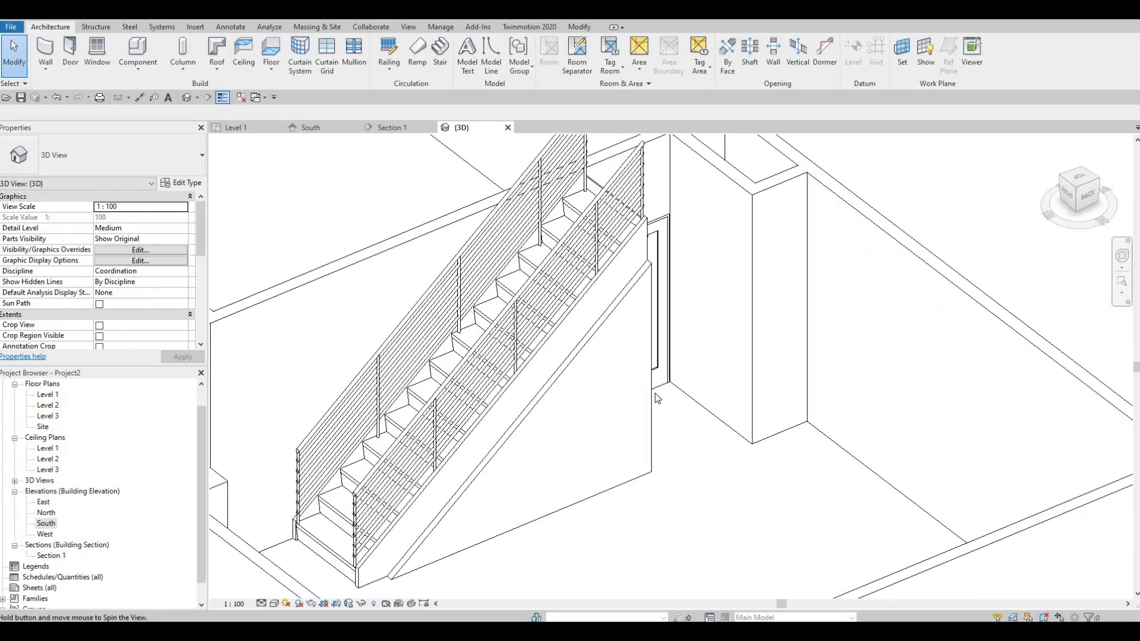
pyautogui.keyDown('shift'); pyautogui.moveTo(657, 397); pyautogui.dragTo(655, 398, button='middle'); pyautogui.keyUp('shift')
pyautogui.moveTo(622, 328); pyautogui.dragTo(691, 411, button='middle')
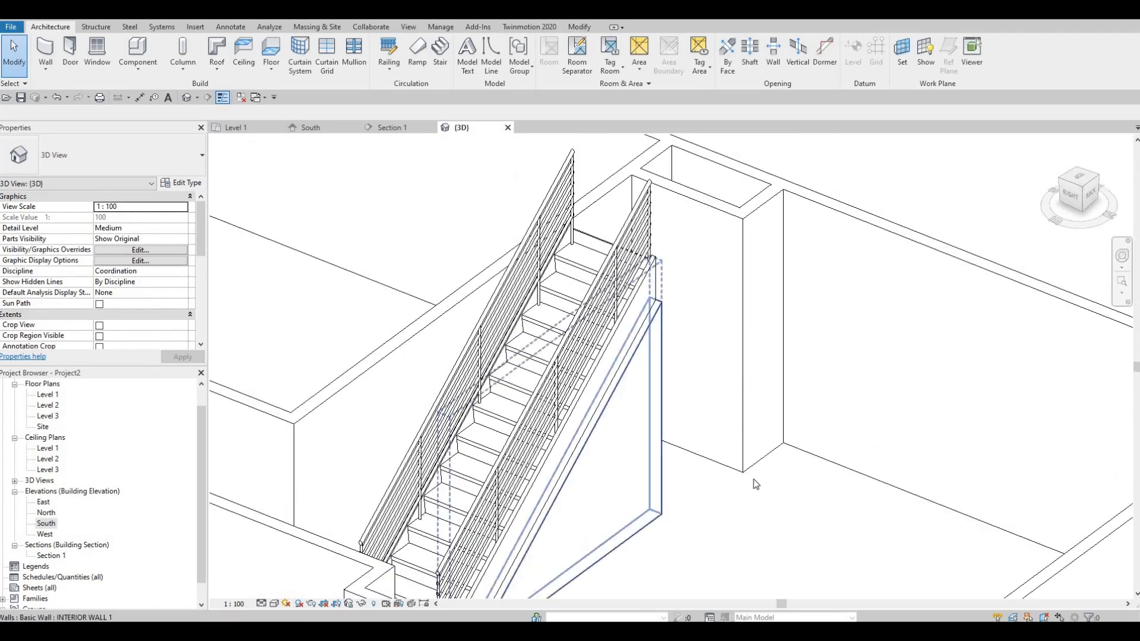
pyautogui.press('Escape')
pyautogui.press('a')
pyautogui.press('l')
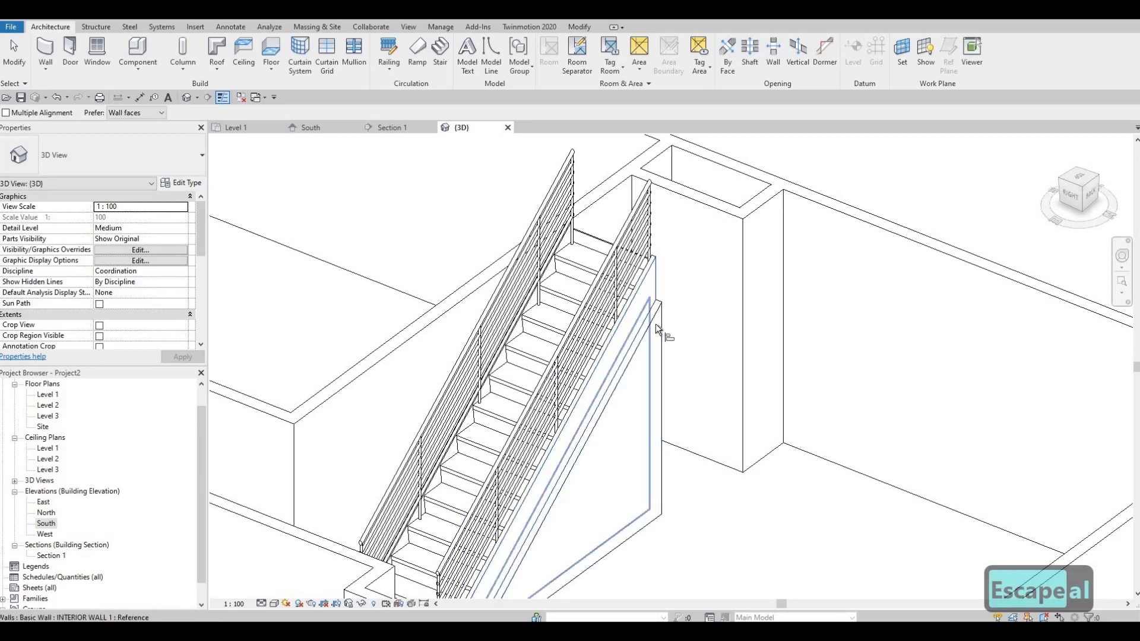
pyautogui.press('Escape')
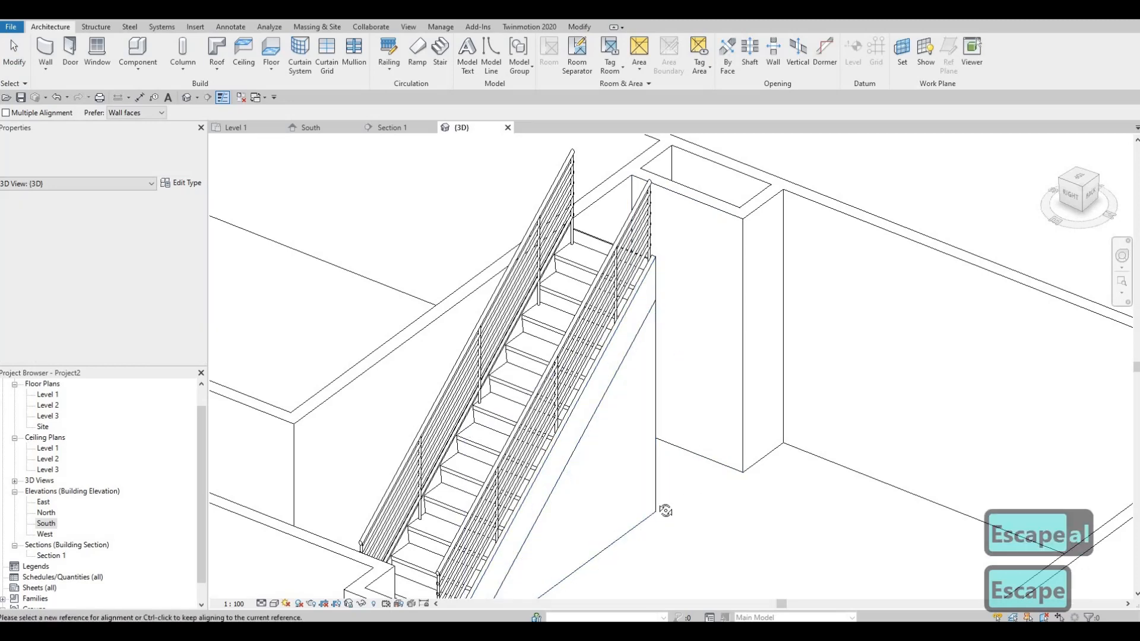
# Examine the stair from several sides and inspect its outer stringer in stair editing mode.
pyautogui.keyDown('shift'); pyautogui.moveTo(602, 514); pyautogui.dragTo(625, 424, button='middle'); pyautogui.keyUp('shift')
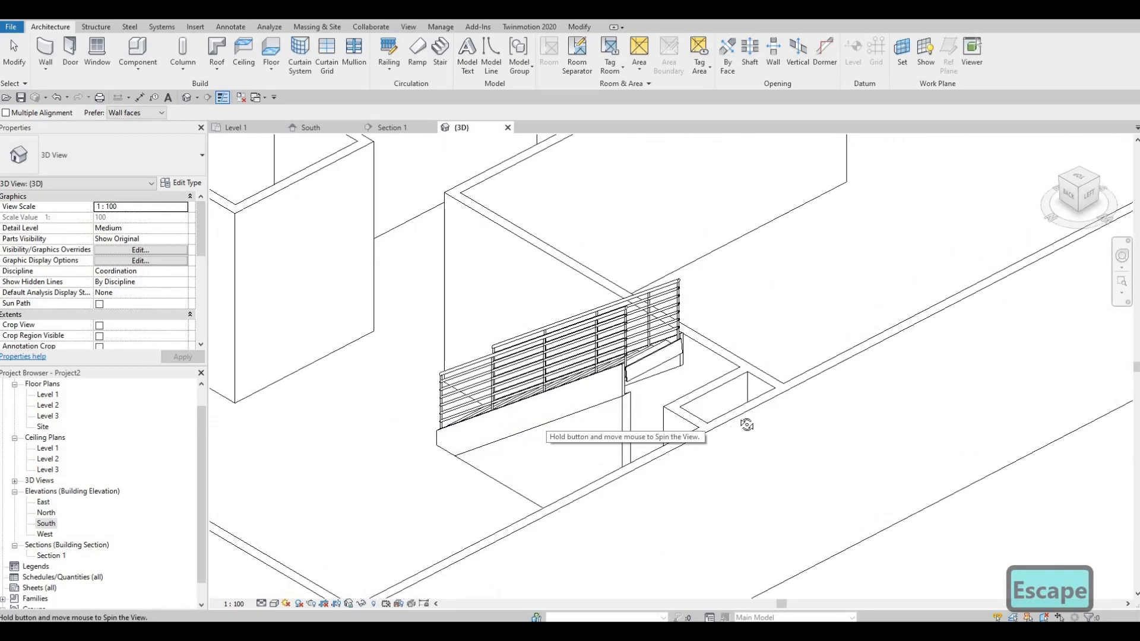
pyautogui.keyDown('shift'); pyautogui.moveTo(746, 424); pyautogui.dragTo(706, 303, button='middle'); pyautogui.keyUp('shift')
pyautogui.press('Escape')
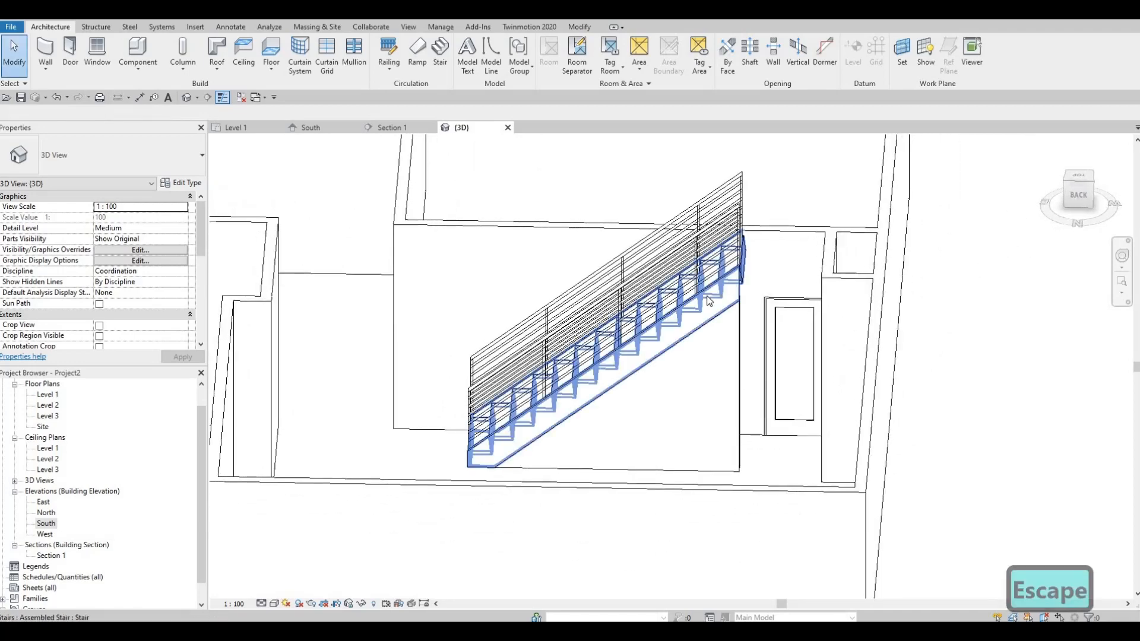
pyautogui.click(689, 270)
pyautogui.click(477, 55)
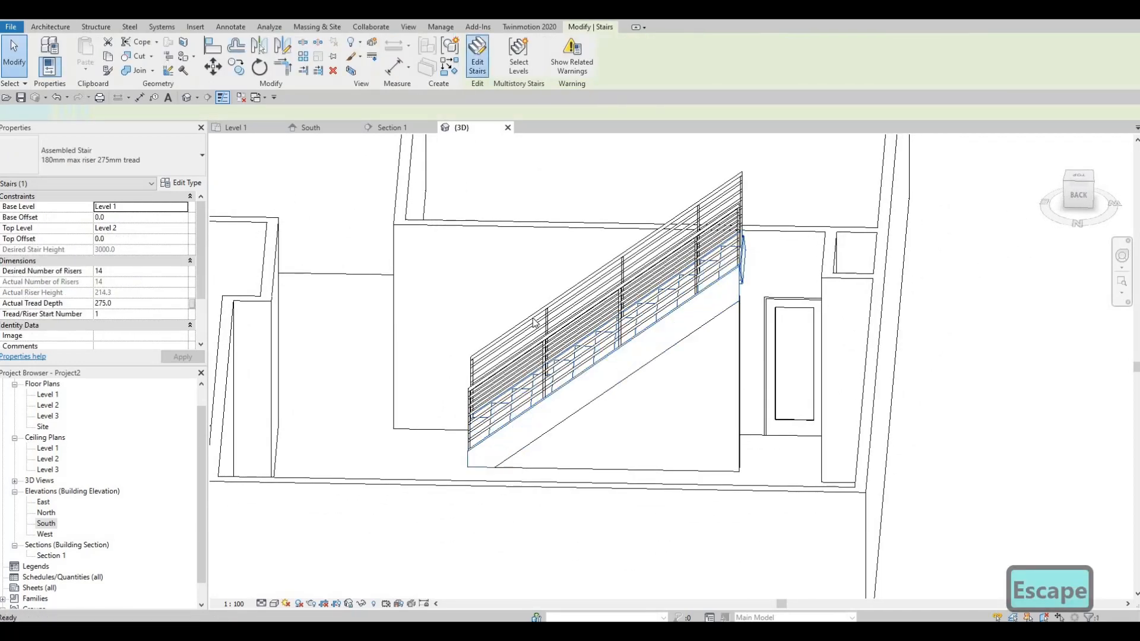
pyautogui.keyDown('shift'); pyautogui.moveTo(658, 366); pyautogui.dragTo(642, 326, button='middle'); pyautogui.keyUp('shift')
pyautogui.click(639, 325)
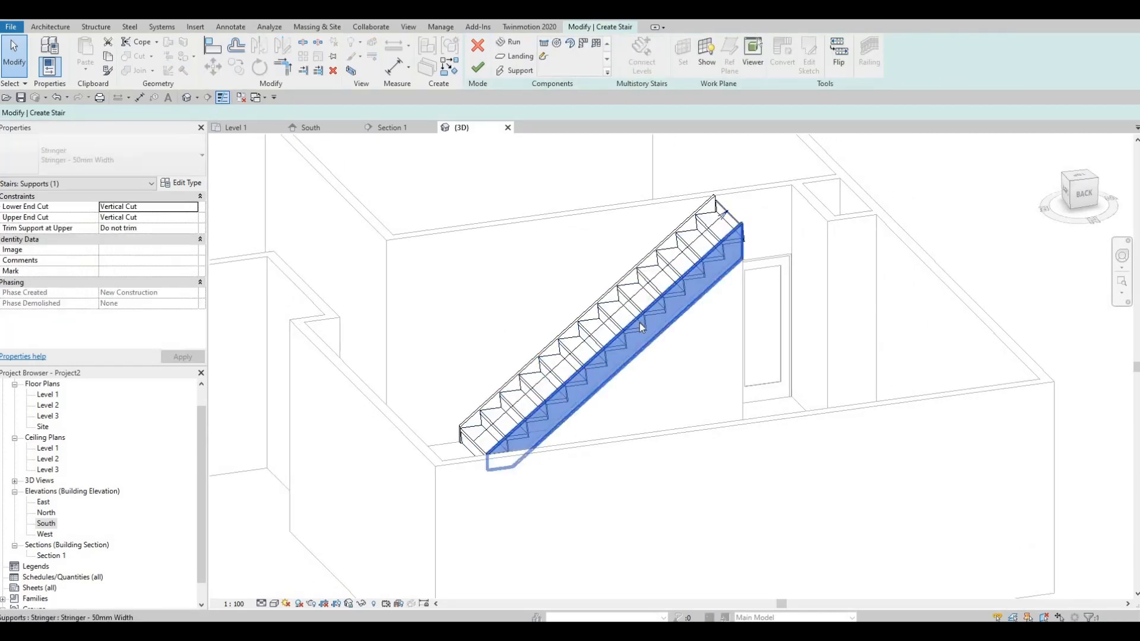
pyautogui.click(478, 66)
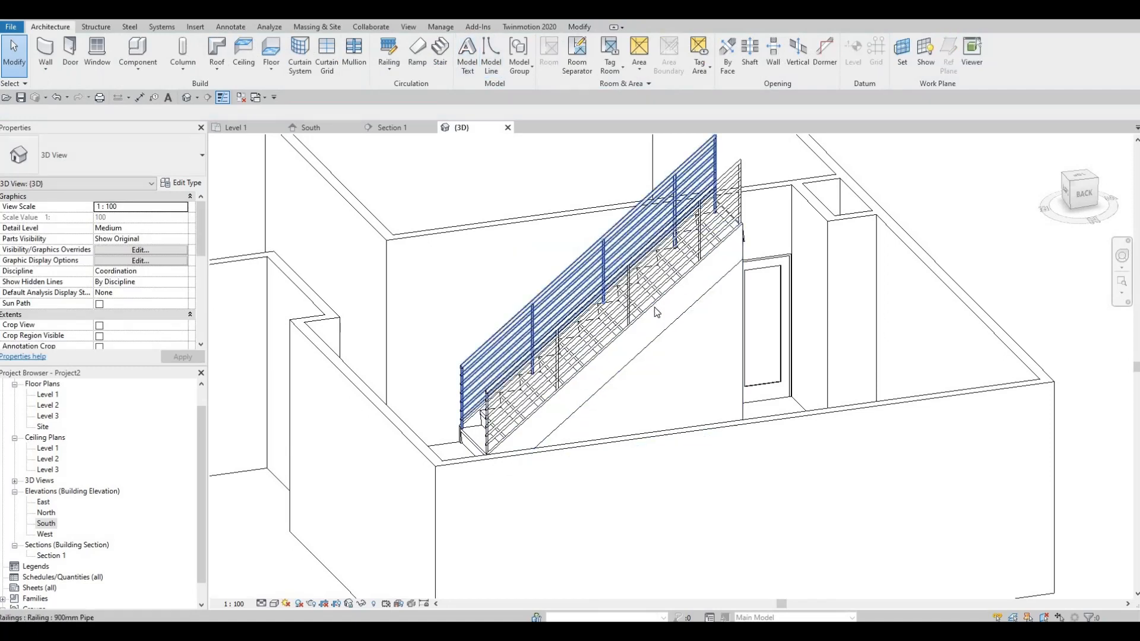
# Set Right Support to None in the stair's type properties.
pyautogui.click(656, 305)
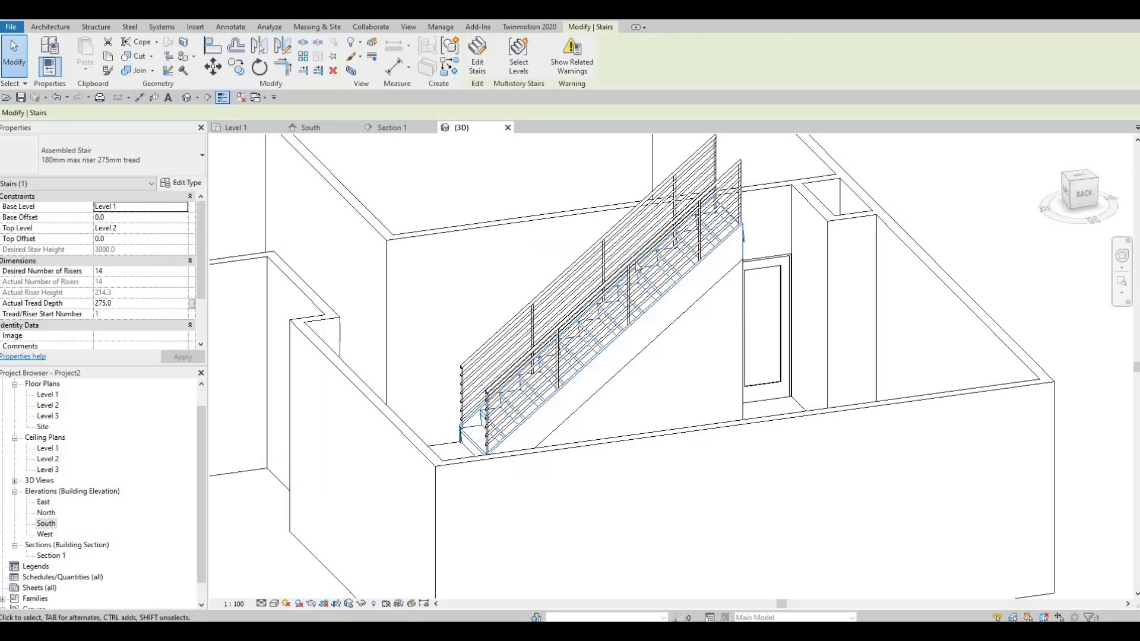
pyautogui.click(183, 183)
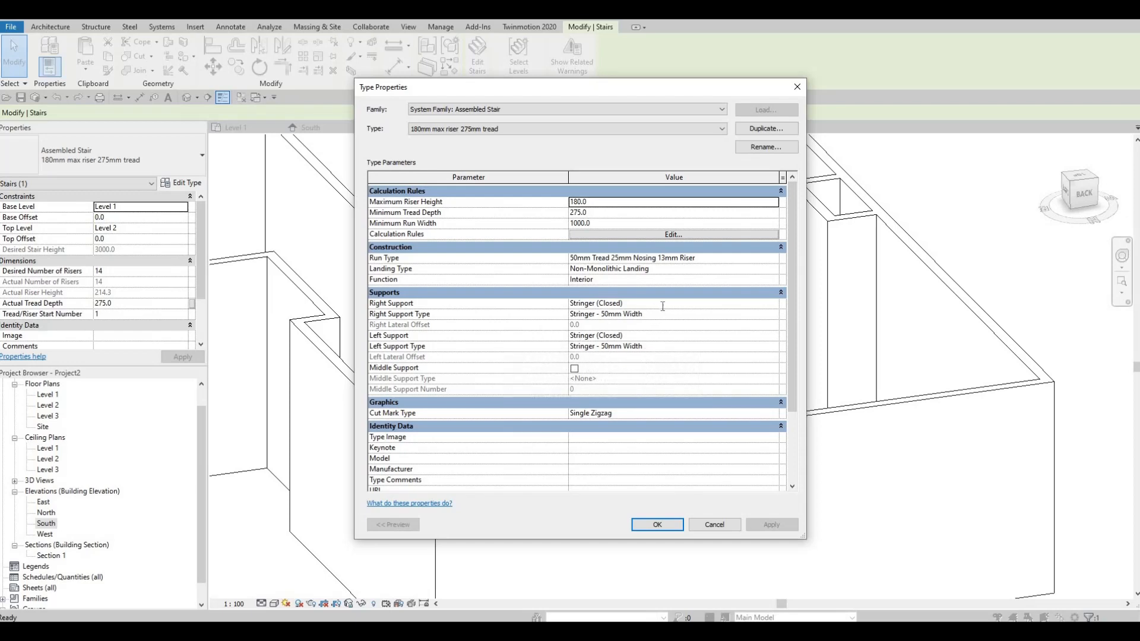
pyautogui.click(779, 305)
pyautogui.click(778, 307)
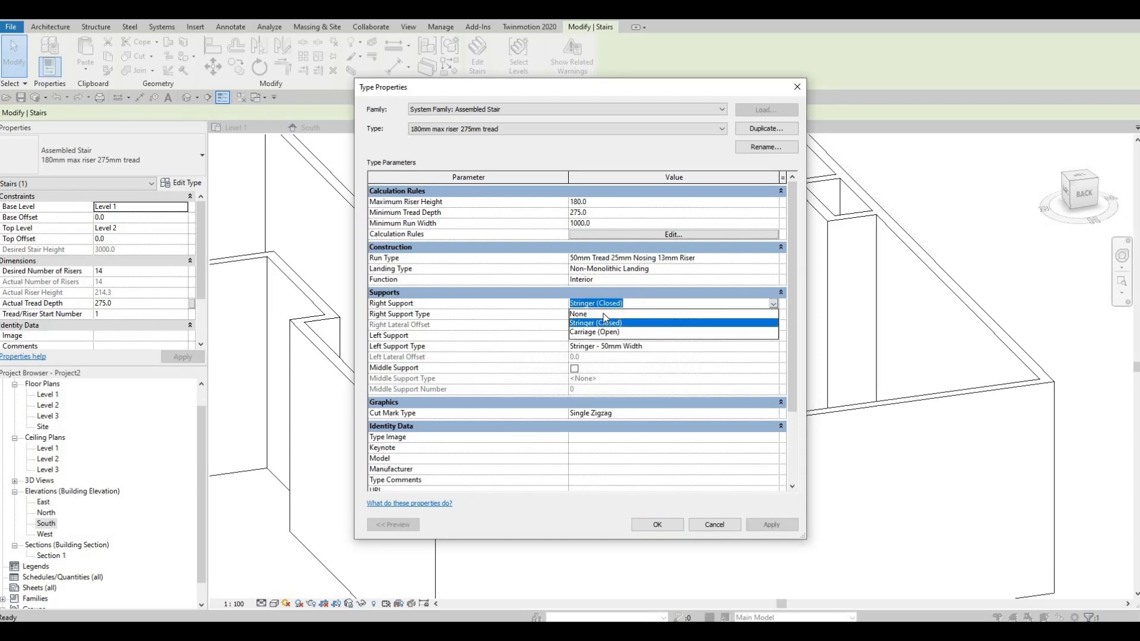
pyautogui.click(599, 311)
# Set Left Support to None in the stair's type properties and apply the change.
pyautogui.click(774, 348)
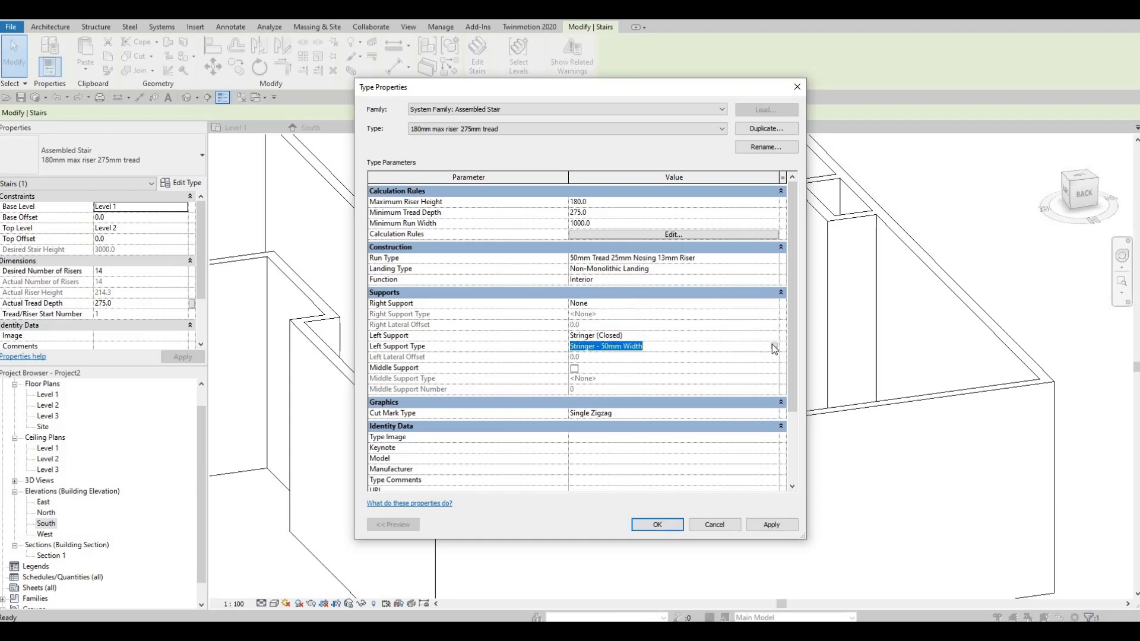
pyautogui.click(775, 347)
pyautogui.press('Escape')
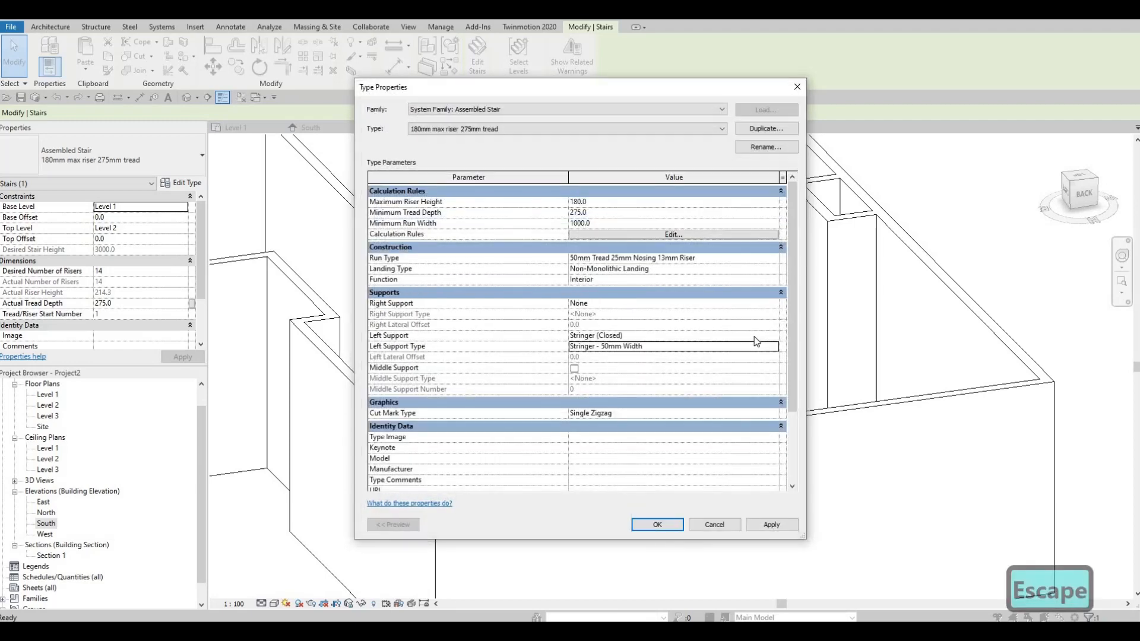
pyautogui.click(773, 335)
pyautogui.click(597, 338)
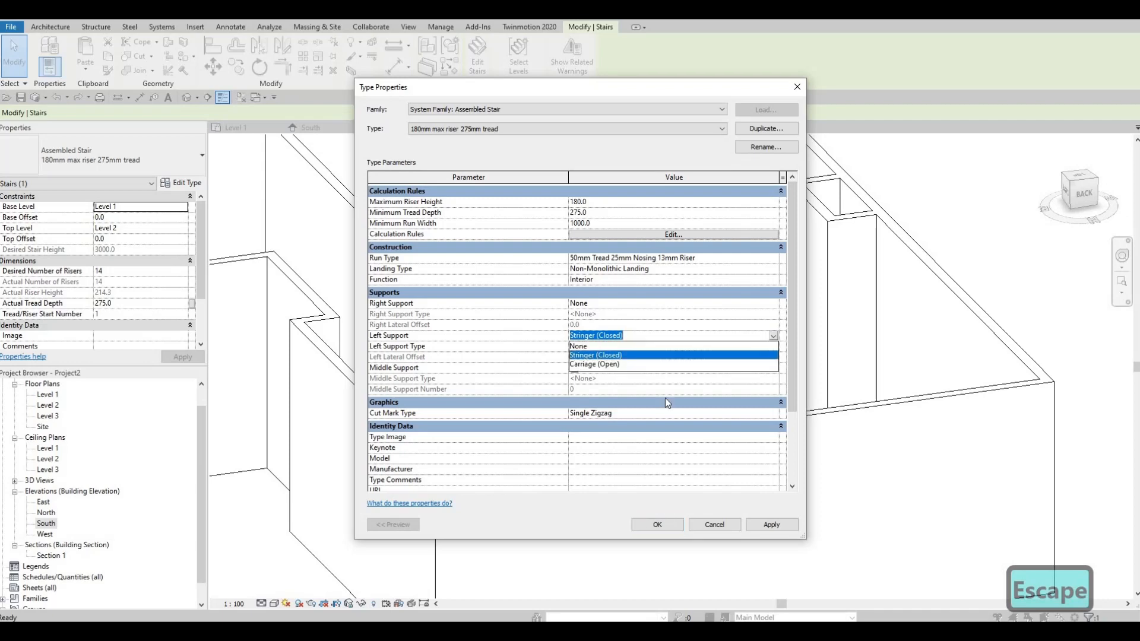
pyautogui.click(771, 524)
pyautogui.click(677, 526)
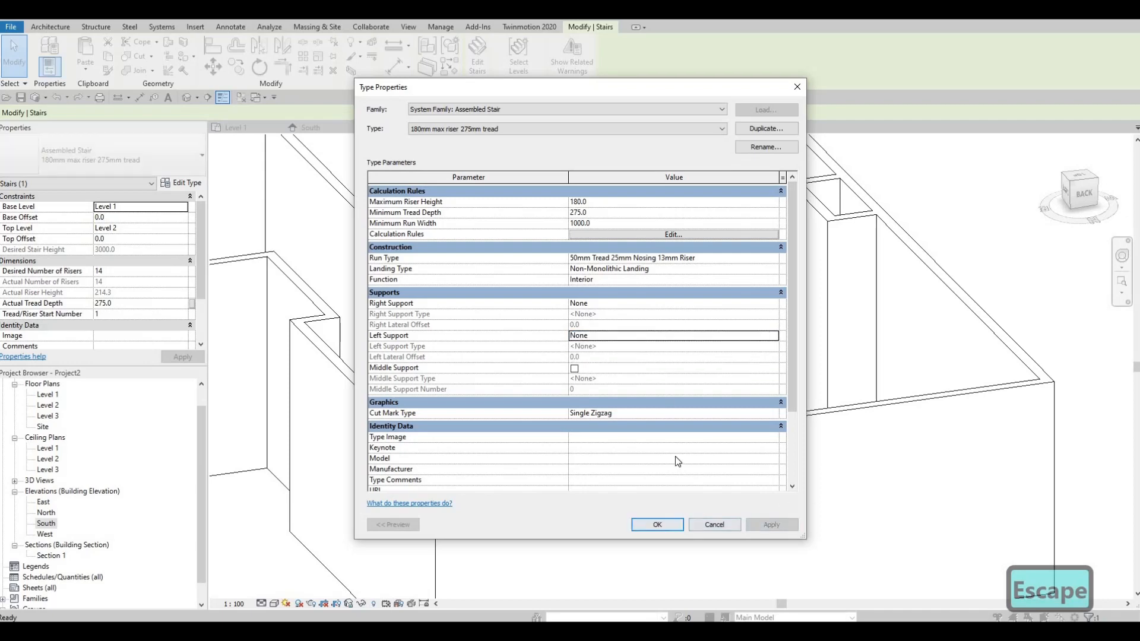
pyautogui.press('Escape')
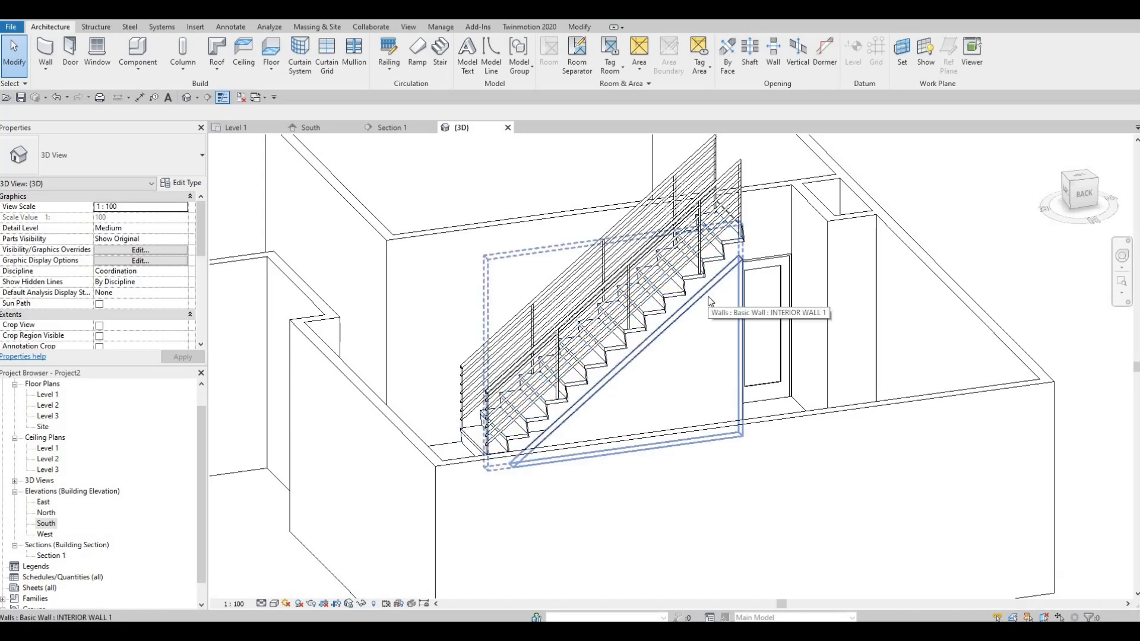
# Open the Section 1 view and start editing the profile of the triangular under-stair wall.
pyautogui.keyDown('shift'); pyautogui.moveTo(693, 350); pyautogui.dragTo(107, 451, button='middle'); pyautogui.keyUp('shift')
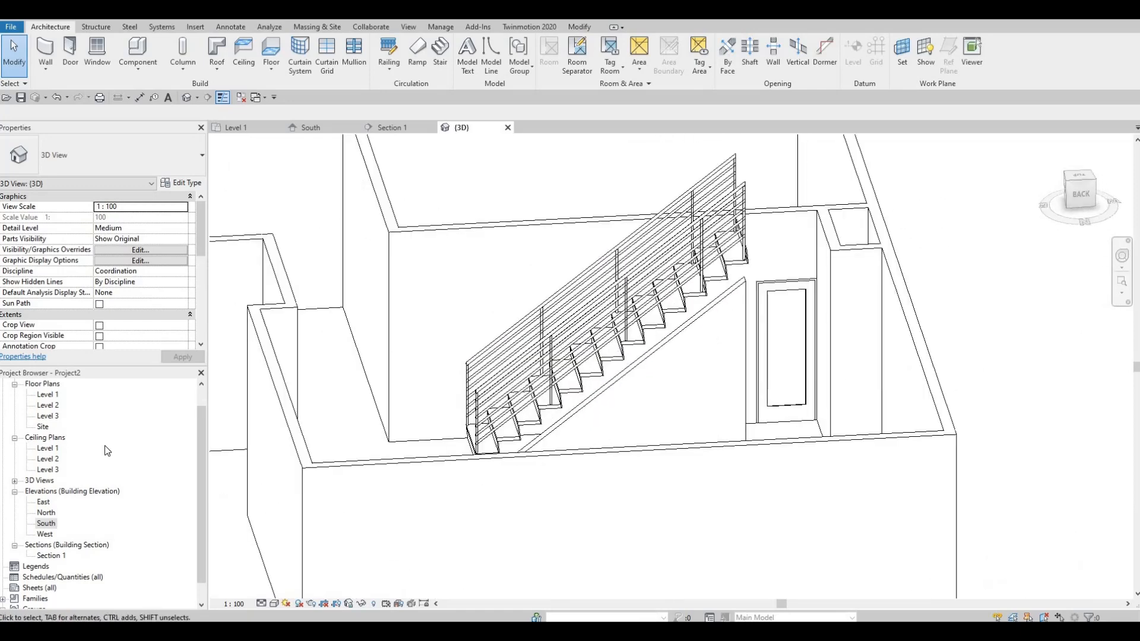
pyautogui.doubleClick(46, 557)
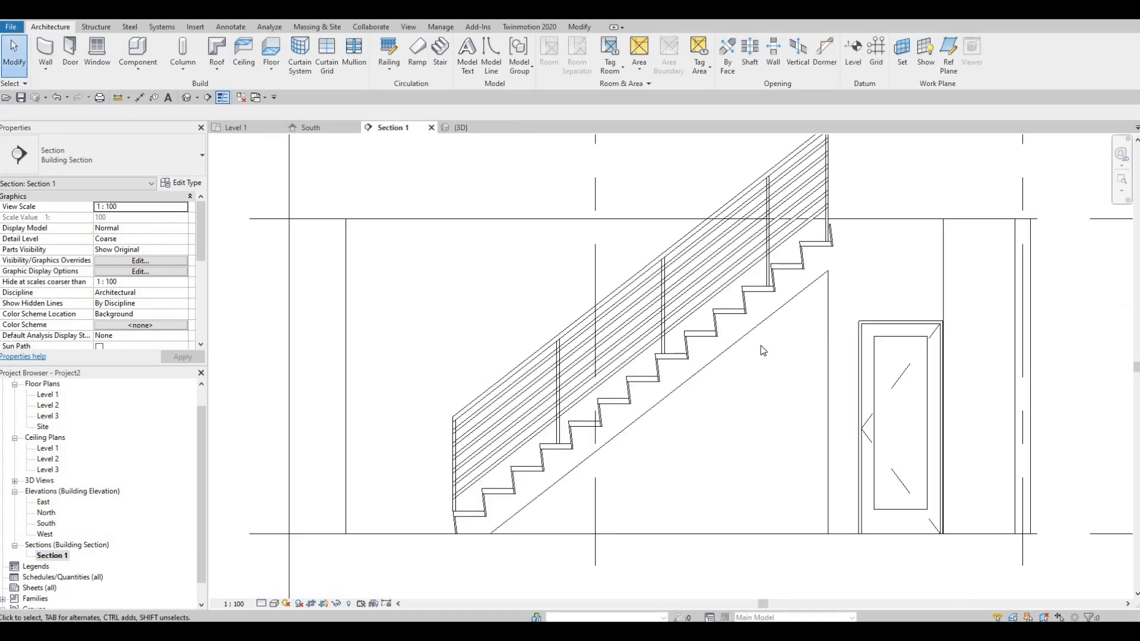
pyautogui.click(749, 334)
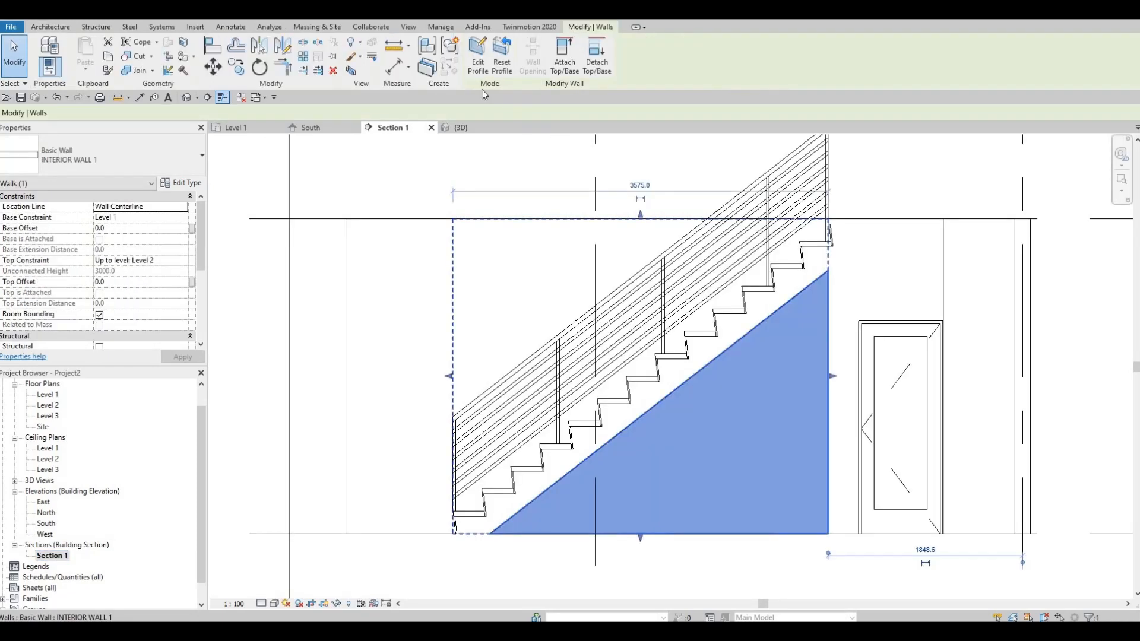
pyautogui.click(477, 67)
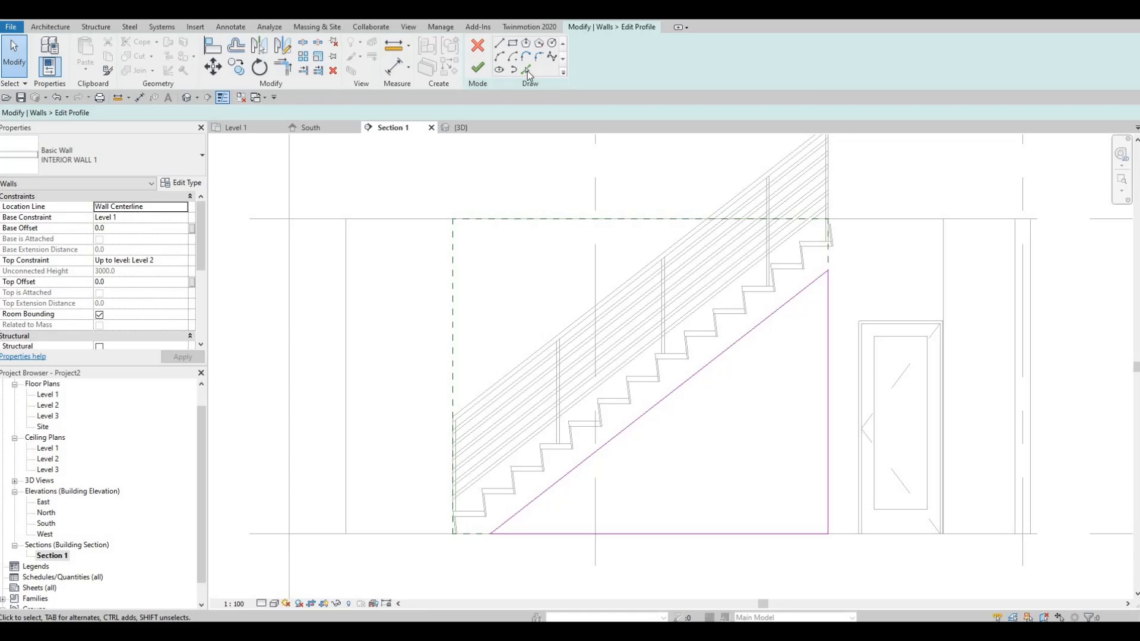
# With Pick Lines, trace the tread undersides and riser backs of the upper half of the stair into the wall profile.
pyautogui.press('p')
pyautogui.press('l')
pyautogui.scroll(3, 826, 257)
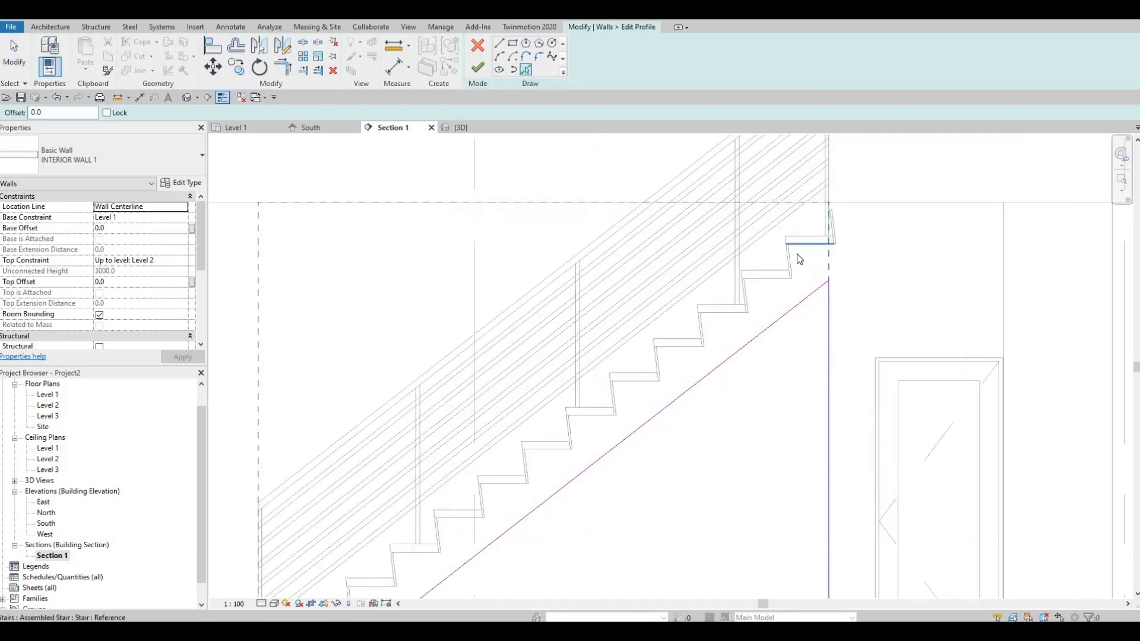
pyautogui.scroll(2, 786, 261)
pyautogui.click(785, 259)
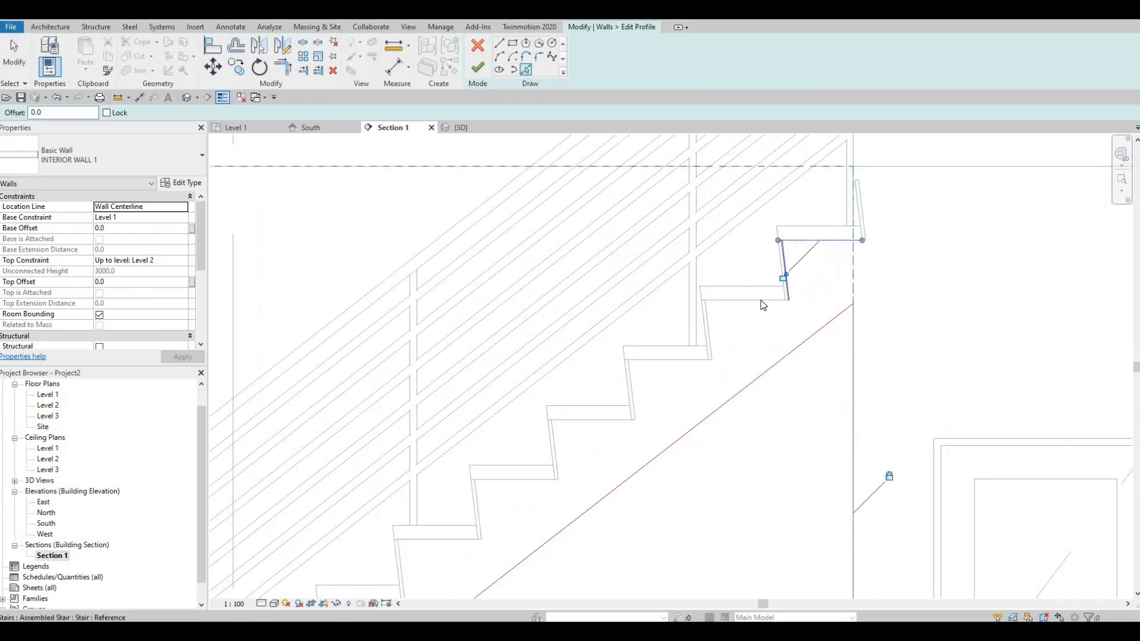
pyautogui.click(709, 326)
pyautogui.click(662, 362)
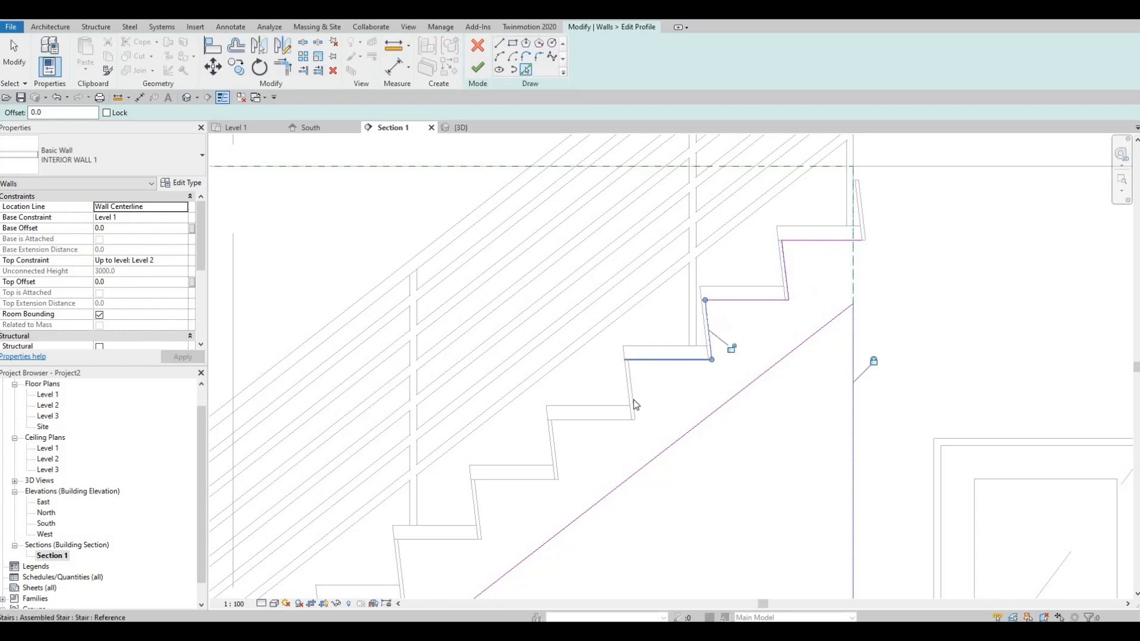
pyautogui.click(635, 404)
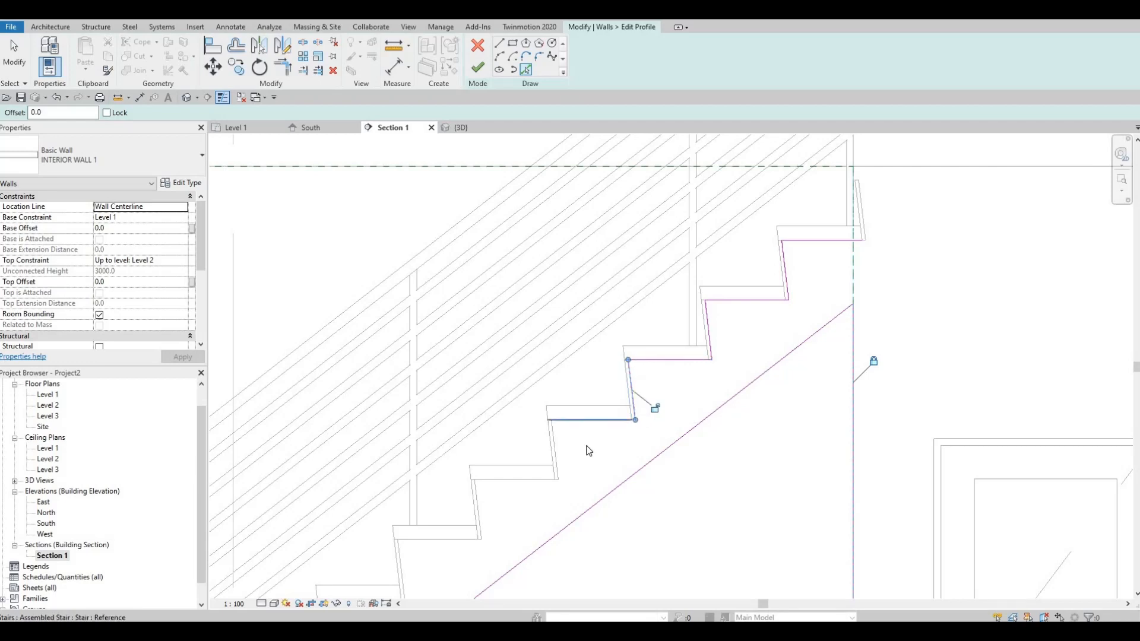
pyautogui.click(573, 423)
pyautogui.moveTo(558, 461); pyautogui.dragTo(625, 382, button='middle')
pyautogui.click(623, 389)
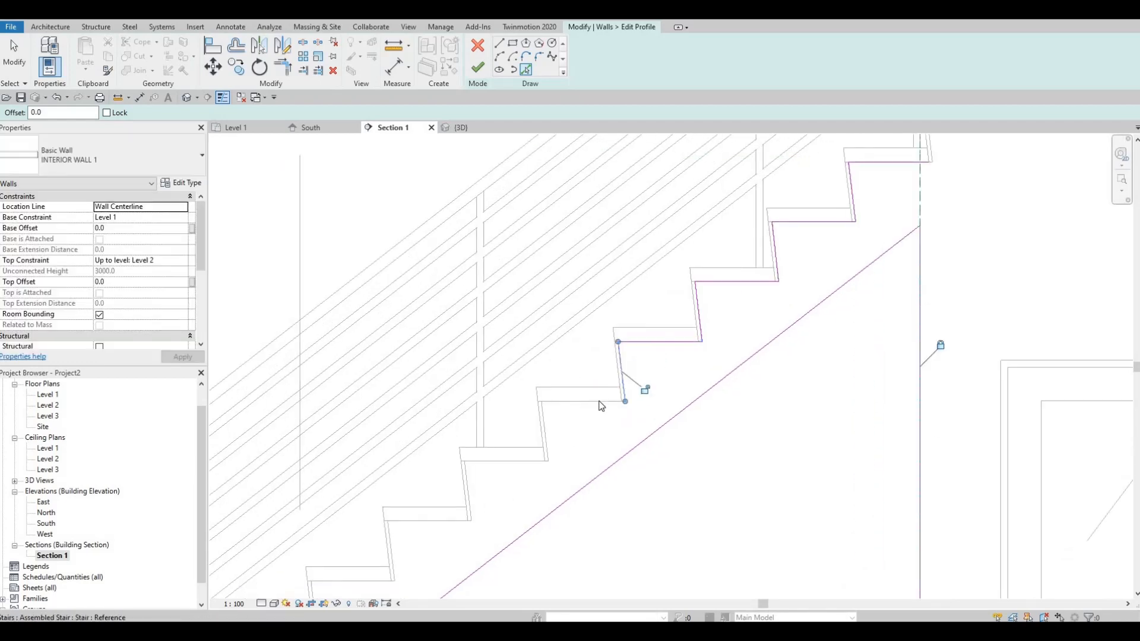
pyautogui.click(601, 402)
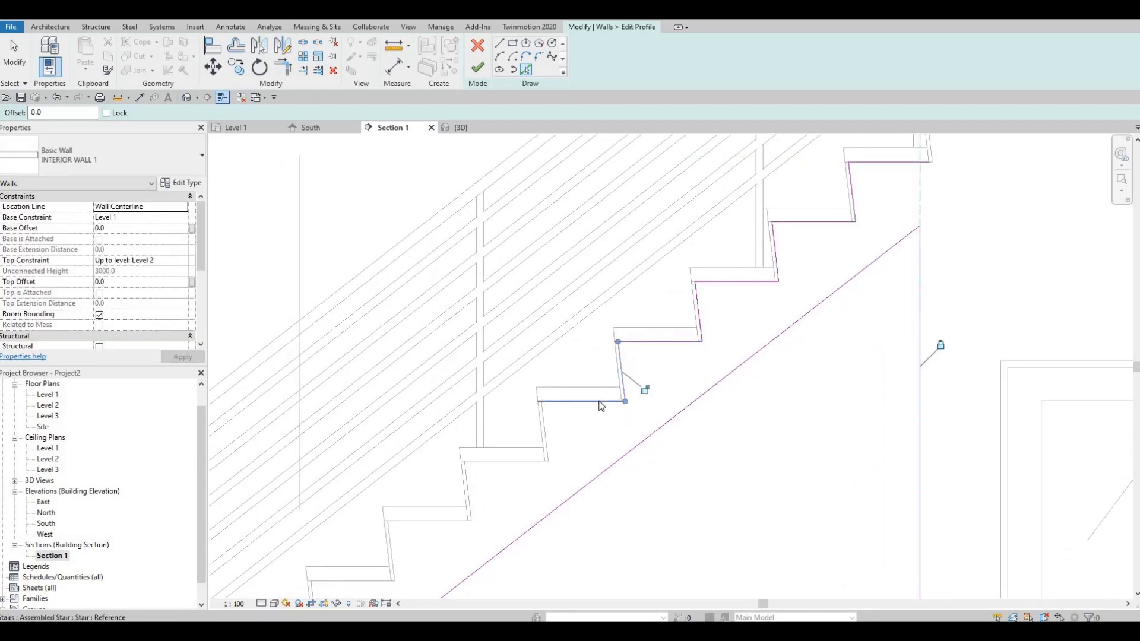
pyautogui.click(545, 425)
pyautogui.click(511, 462)
# Trace the tread undersides and riser backs of the lower half of the stair down to the Level 1 floor line.
pyautogui.moveTo(468, 498); pyautogui.dragTo(587, 364, button='middle')
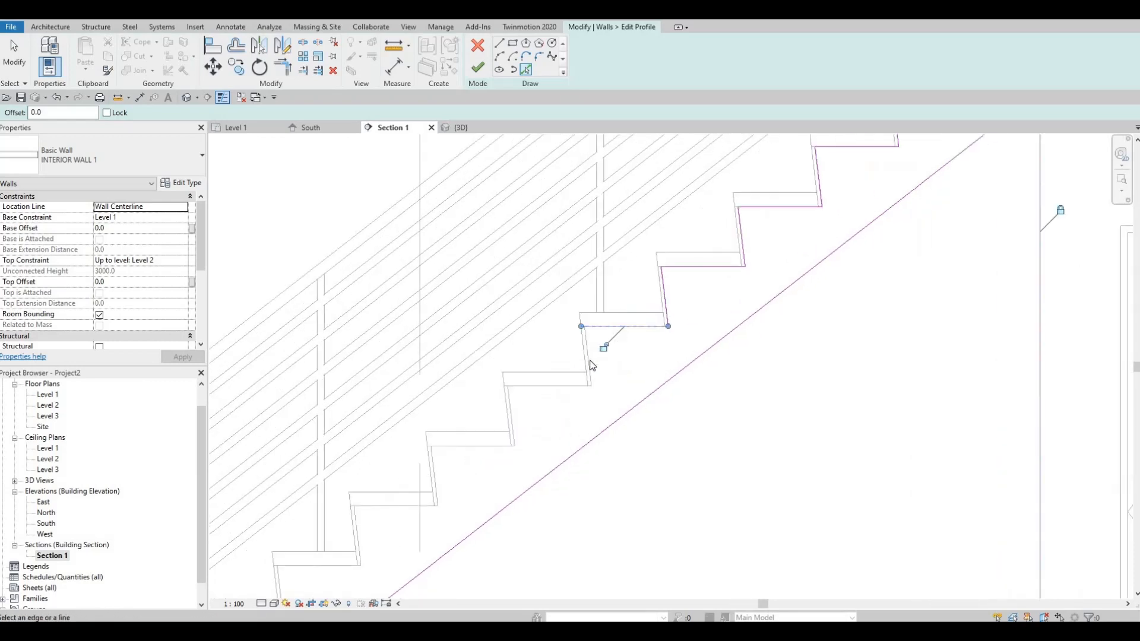
pyautogui.click(588, 359)
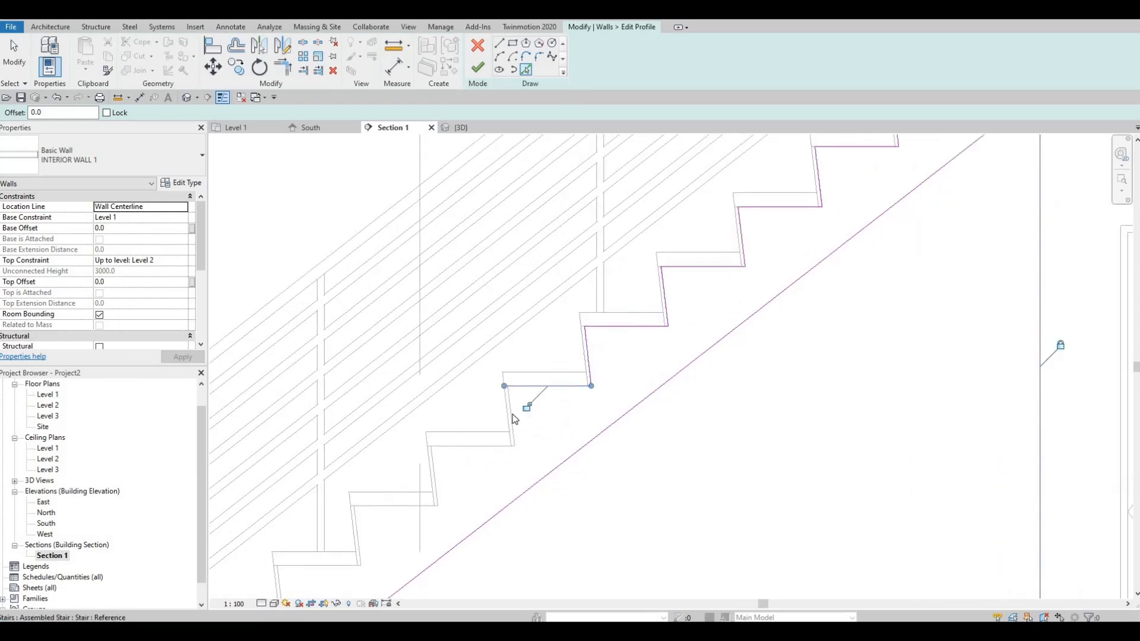
pyautogui.moveTo(563, 393); pyautogui.dragTo(579, 376, button='middle')
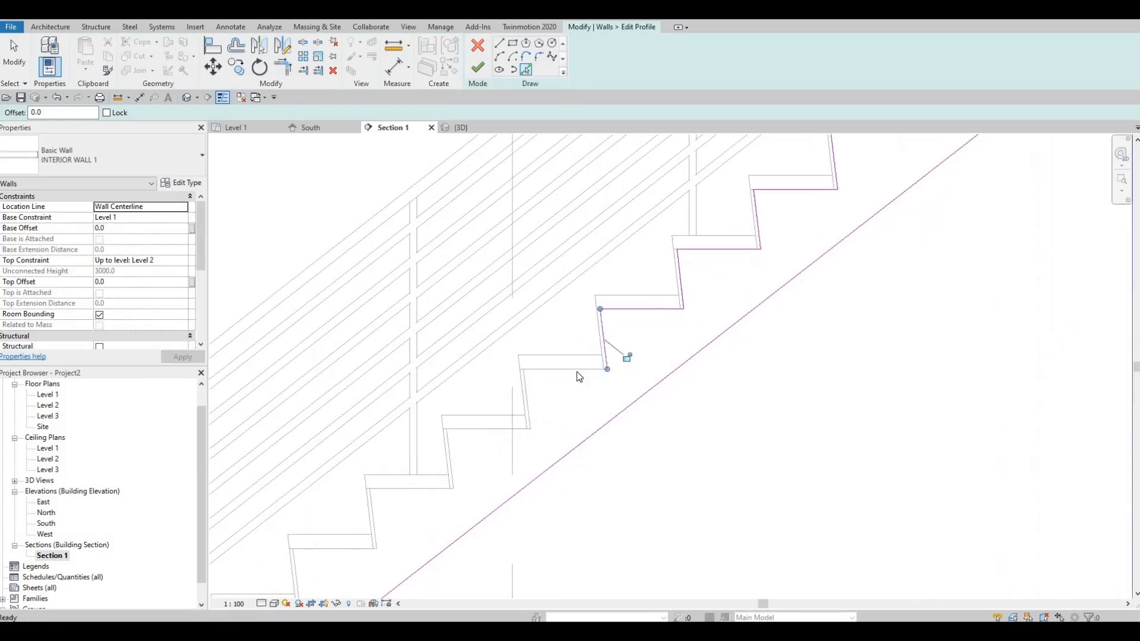
pyautogui.click(536, 389)
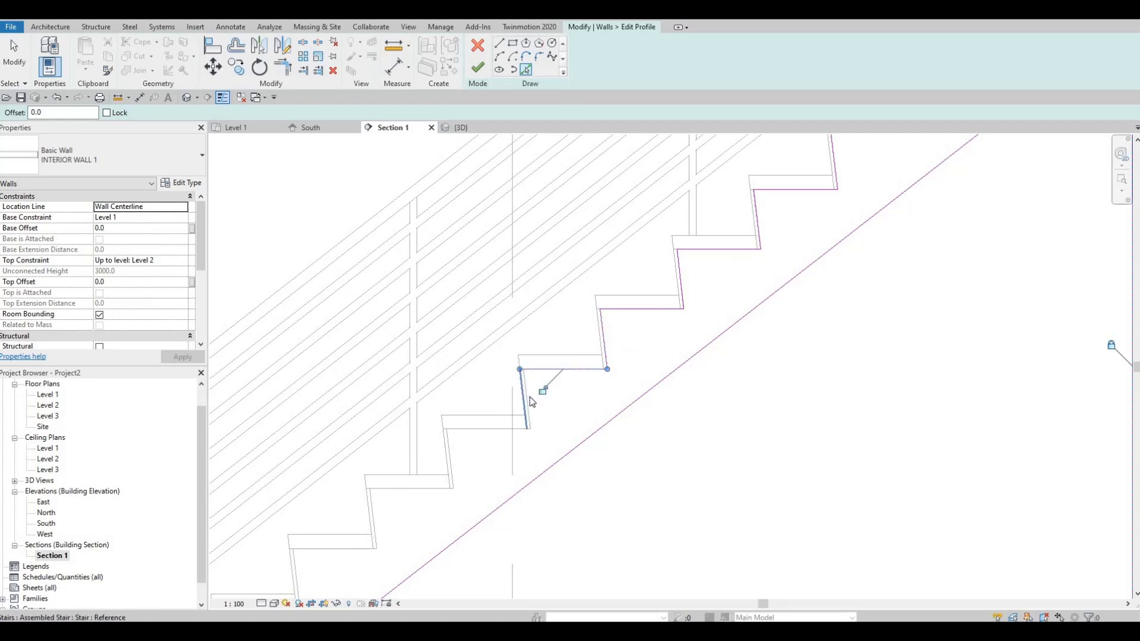
pyautogui.click(530, 397)
pyautogui.moveTo(495, 437); pyautogui.dragTo(665, 342, button='middle')
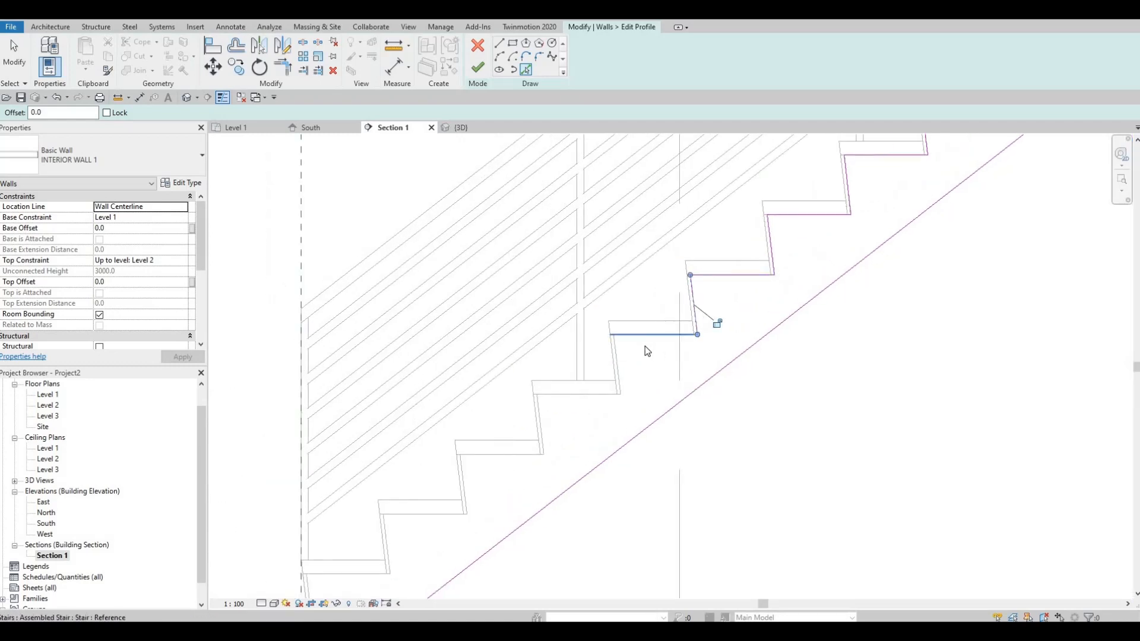
pyautogui.click(645, 346)
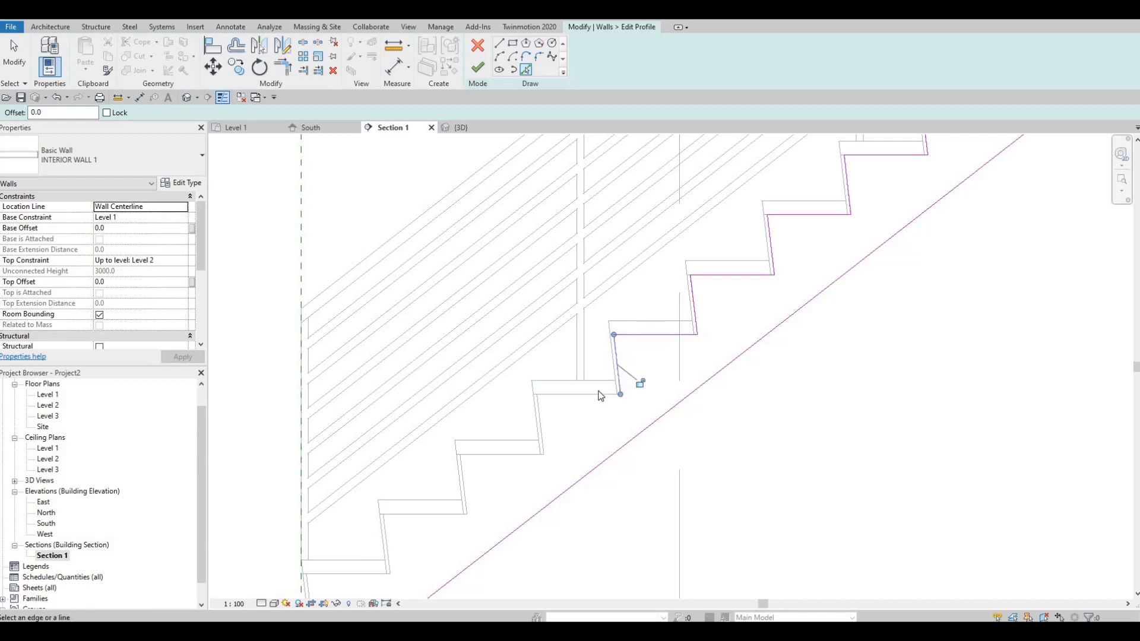
pyautogui.click(537, 420)
pyautogui.click(542, 418)
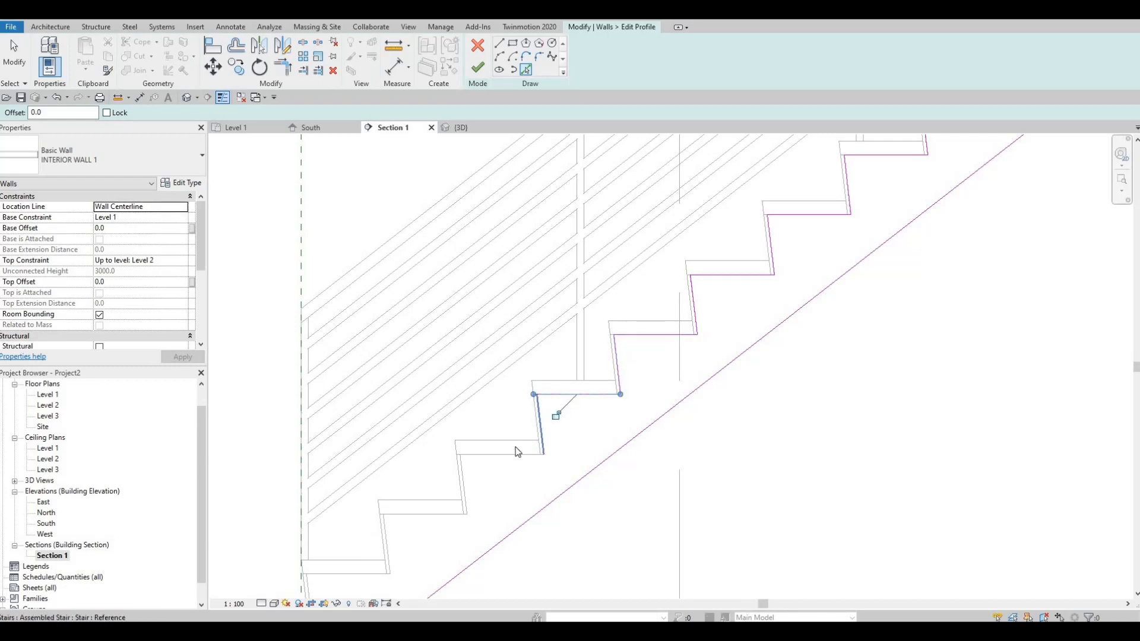
pyautogui.click(512, 456)
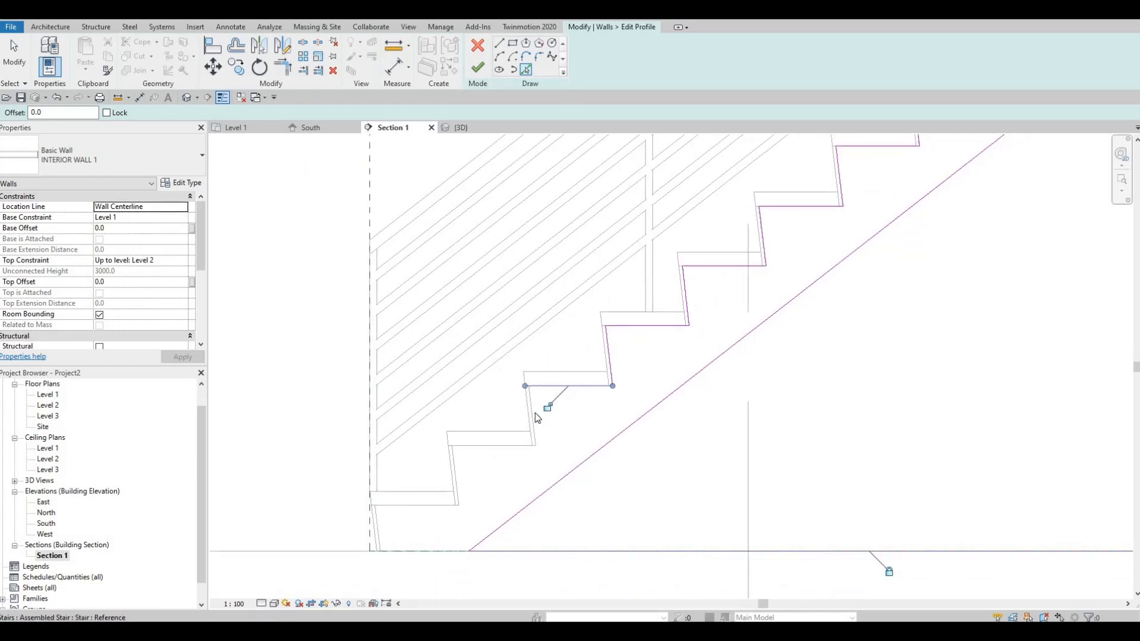
pyautogui.click(535, 418)
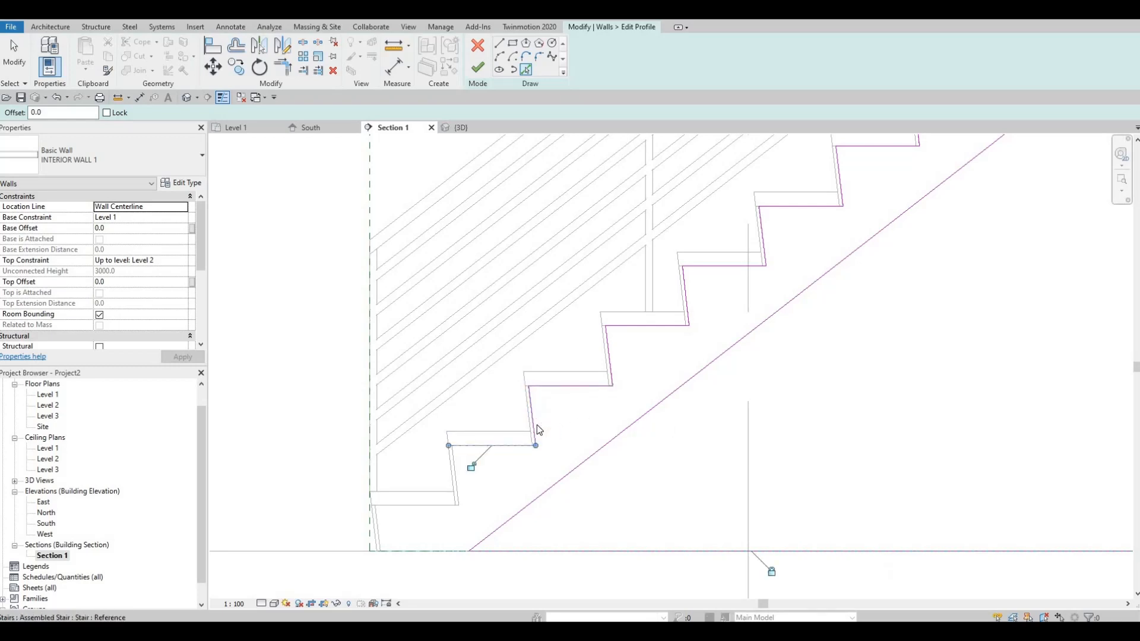
pyautogui.moveTo(459, 476); pyautogui.dragTo(552, 410, button='middle')
pyautogui.click(552, 410)
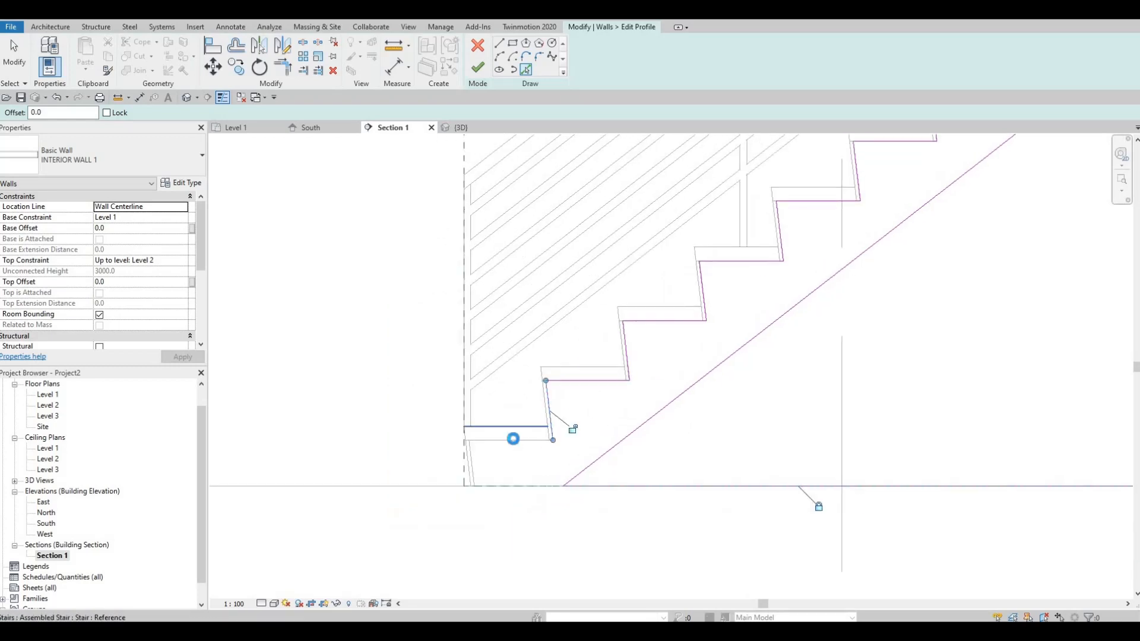
pyautogui.click(513, 439)
pyautogui.scroll(4, 469, 470)
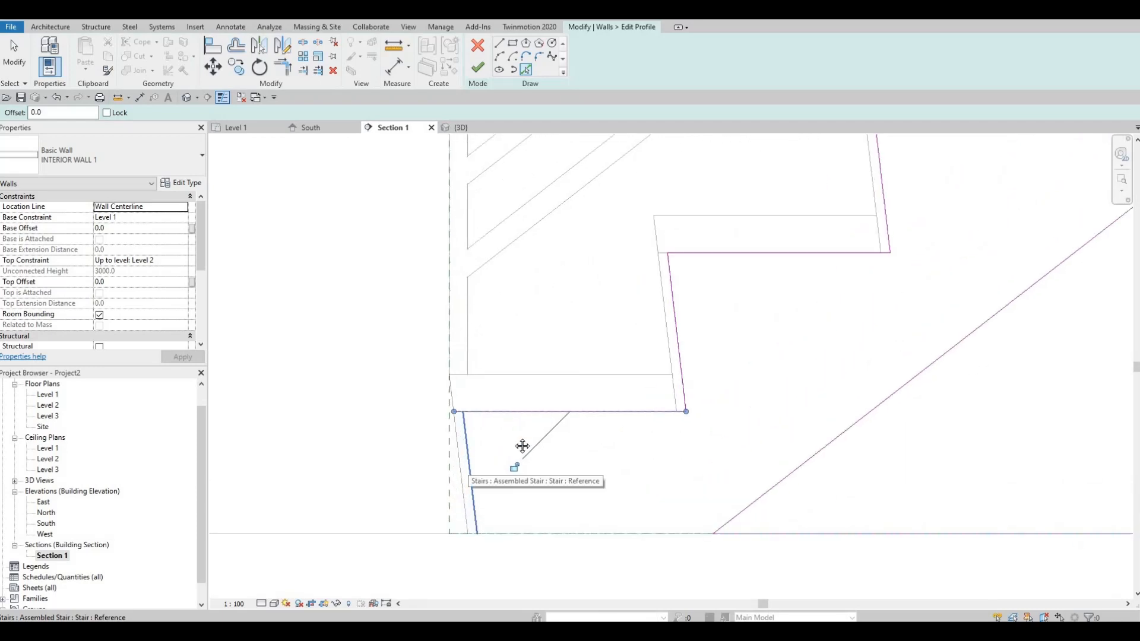
pyautogui.scroll(-2, 669, 399)
pyautogui.press('Escape')
pyautogui.press('Escape')
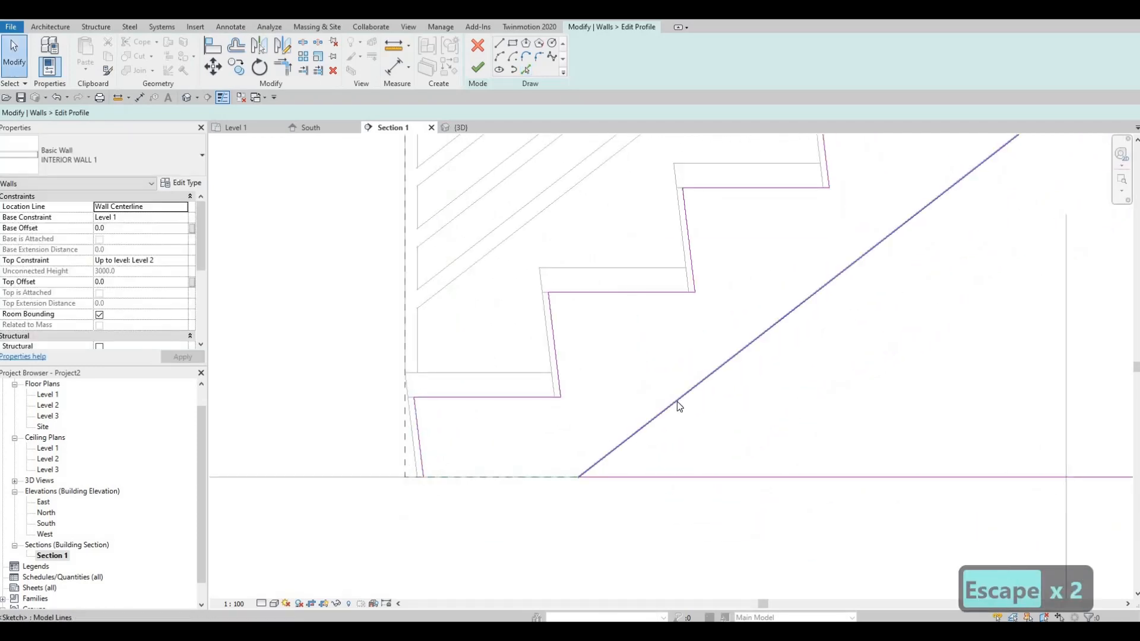
# Delete the sloped profile line and use Trim/Extend to join the base line to the lowest riser line.
pyautogui.click(677, 401)
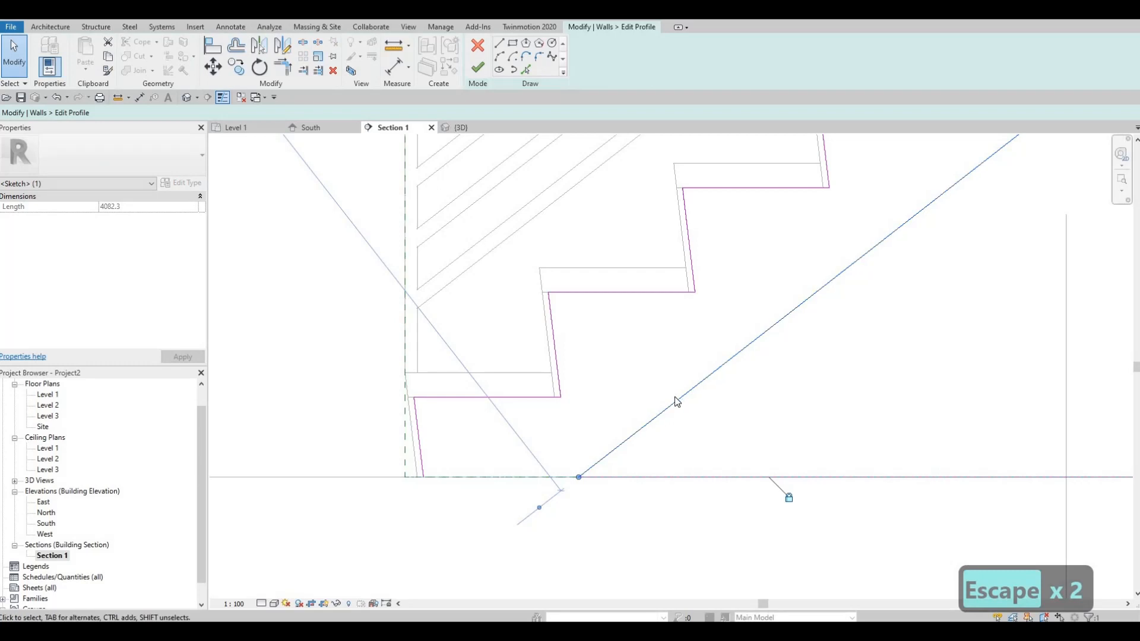
pyautogui.press('Delete')
pyautogui.press('t')
pyautogui.press('r')
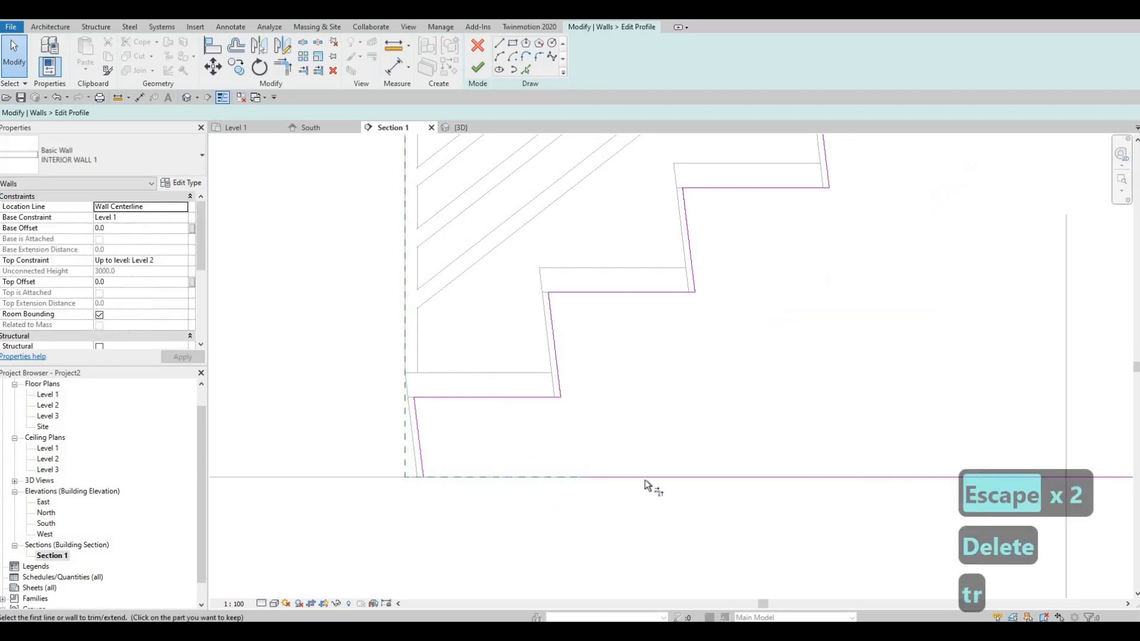
pyautogui.click(638, 477)
pyautogui.click(421, 440)
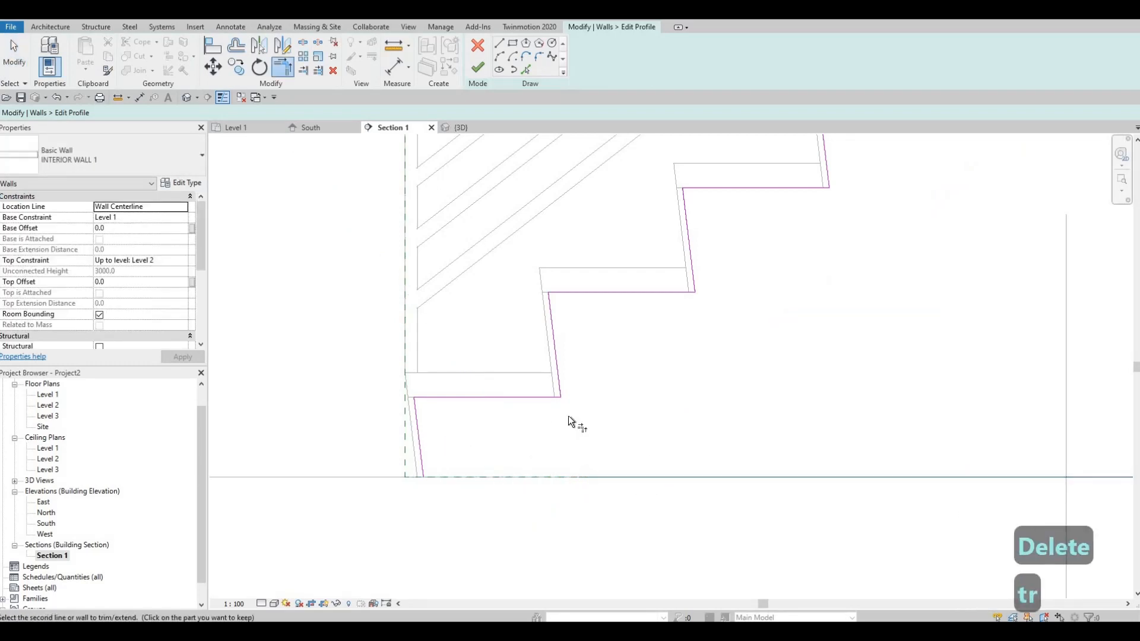
# Trim the uppermost tread line and the vertical end line of the wall profile to meet in a corner.
pyautogui.scroll(-2, 779, 330)
pyautogui.scroll(1, 660, 344)
pyautogui.scroll(-3, 660, 344)
pyautogui.moveTo(997, 177); pyautogui.dragTo(572, 425, button='middle')
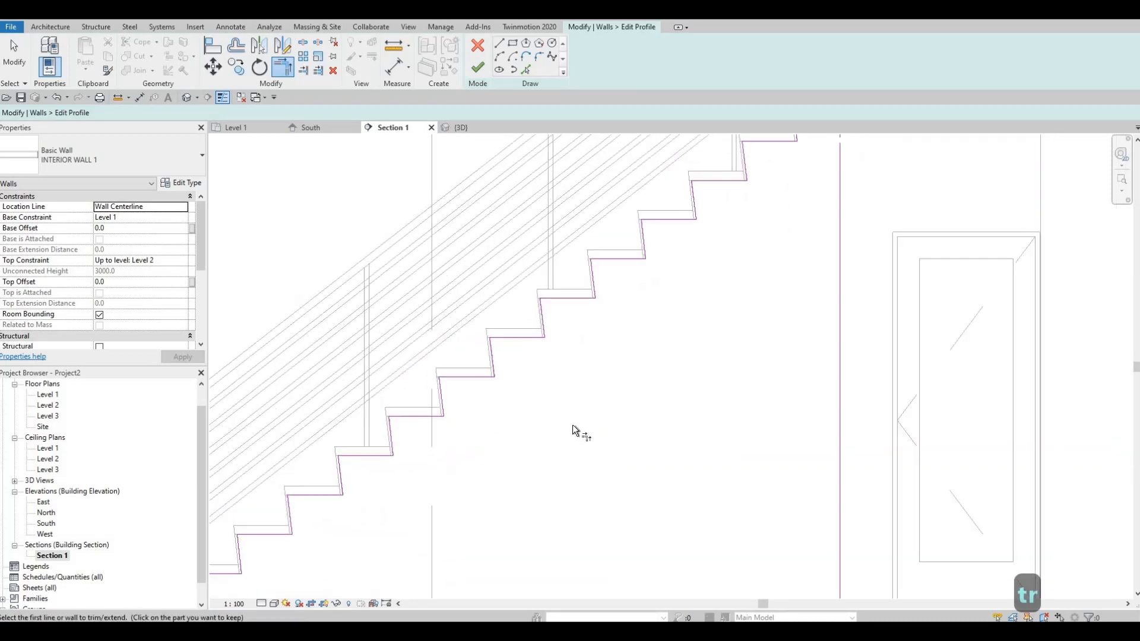
pyautogui.moveTo(779, 151); pyautogui.dragTo(657, 270, button='middle')
pyautogui.scroll(2, 704, 225)
pyautogui.click(705, 216)
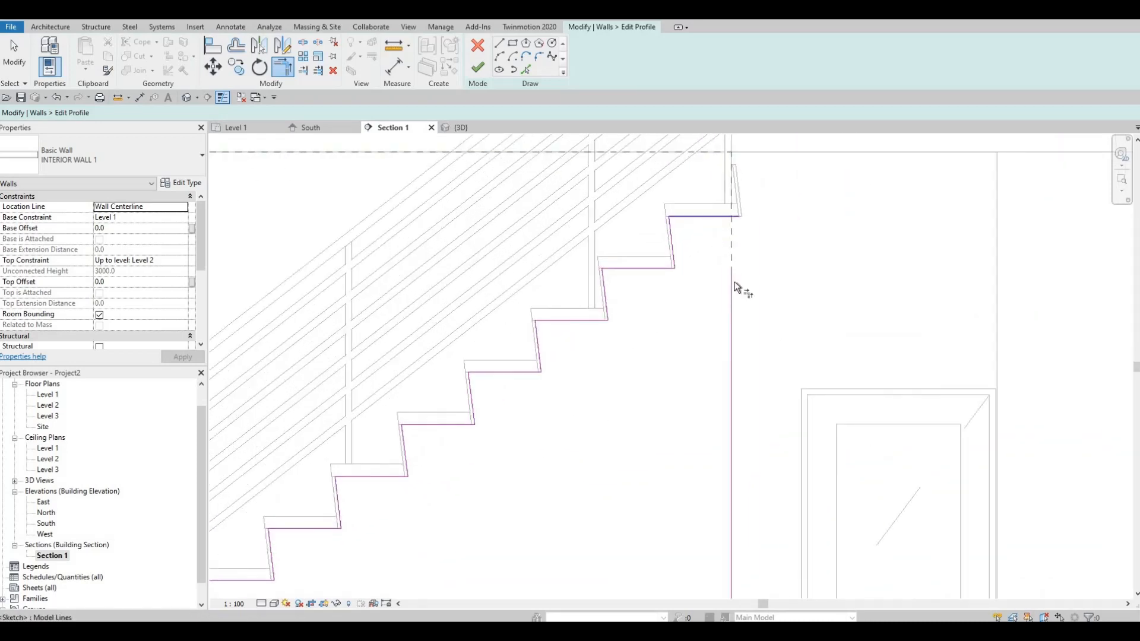
pyautogui.click(732, 354)
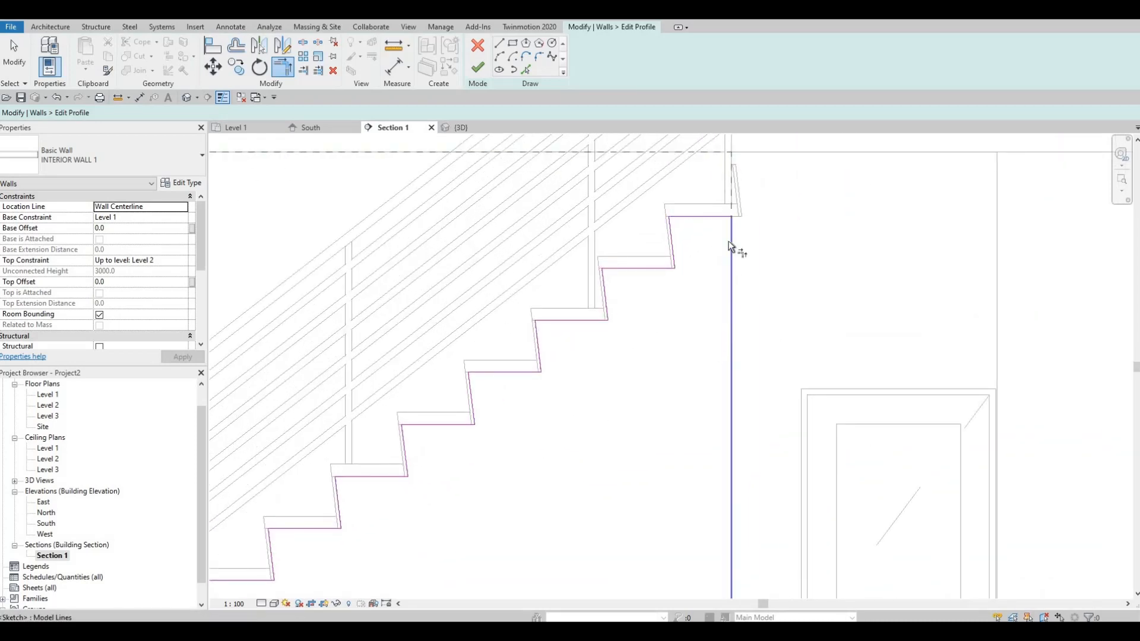
pyautogui.scroll(2, 753, 286)
pyautogui.scroll(-4, 688, 264)
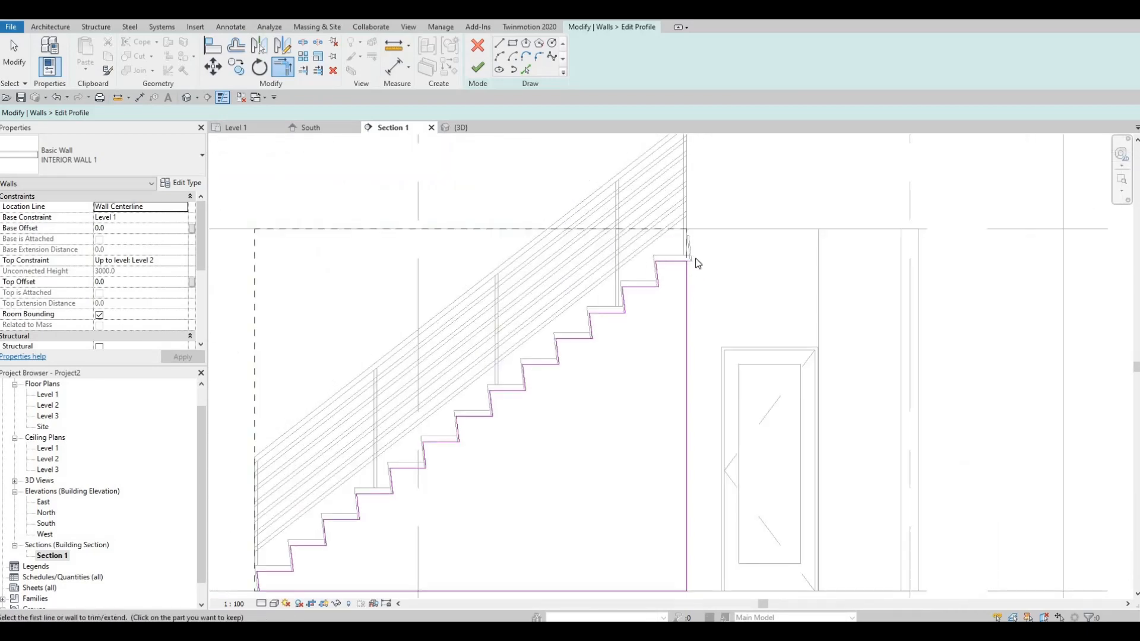
pyautogui.press('Escape')
# Try to move the vertical end line of the wall profile outward past the top of the stair.
pyautogui.scroll(2, 704, 274)
pyautogui.click(704, 274)
pyautogui.scroll(3, 653, 297)
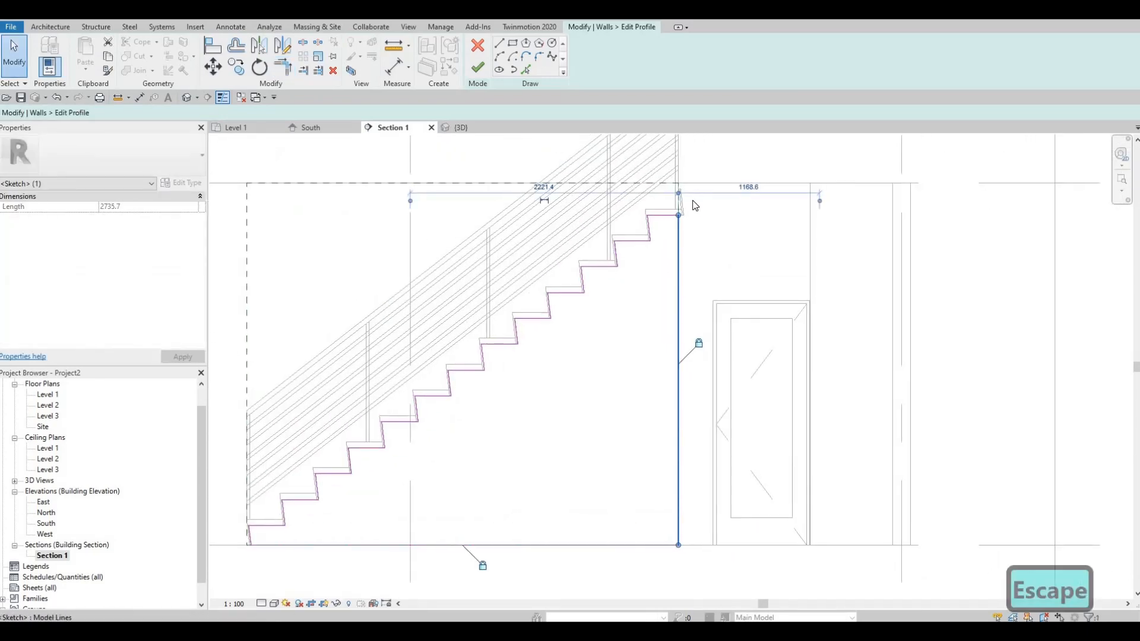
pyautogui.scroll(2, 647, 299)
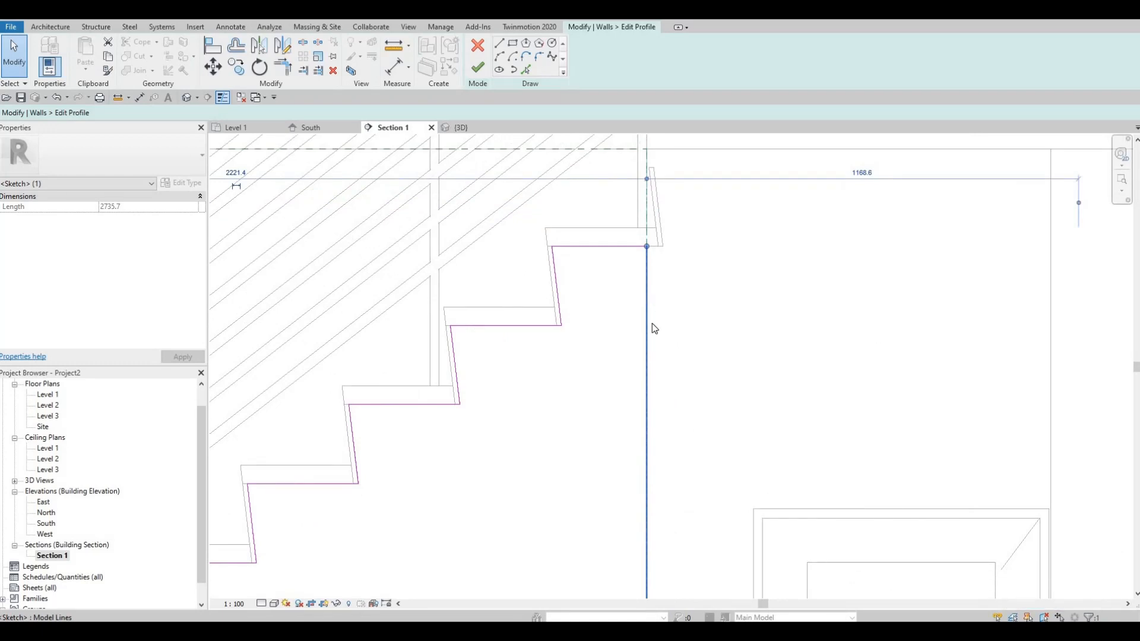
pyautogui.scroll(-3, 641, 320)
pyautogui.moveTo(645, 358); pyautogui.dragTo(654, 249, button='middle')
pyautogui.scroll(-3, 653, 249)
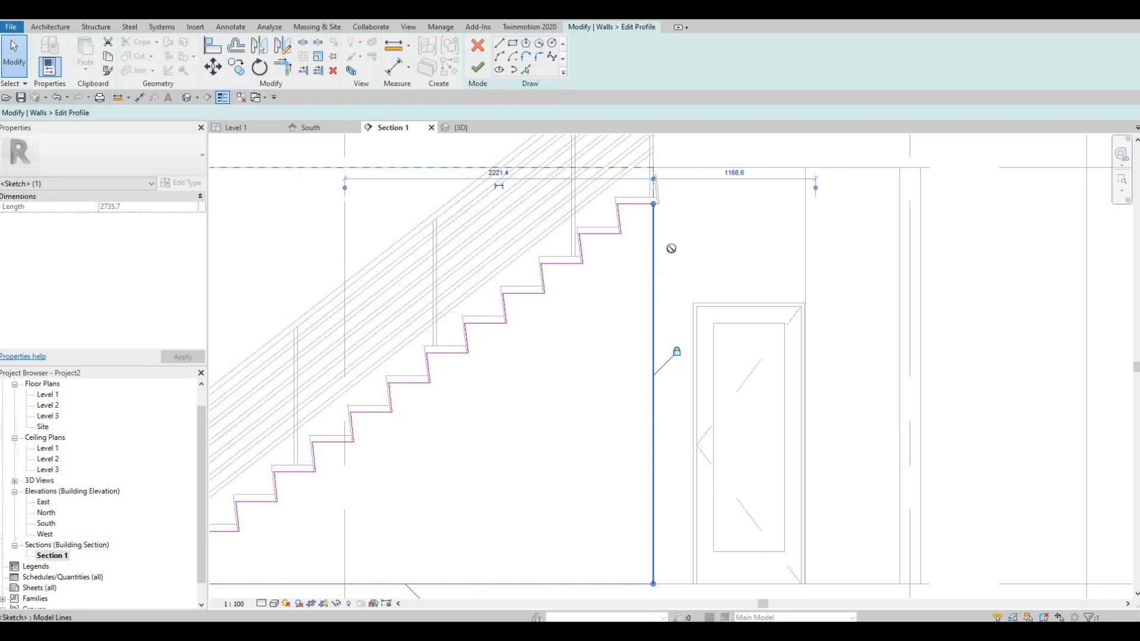
pyautogui.moveTo(653, 248); pyautogui.dragTo(671, 248)
pyautogui.press('Escape')
# Nudge the vertical end line of the wall profile outward from the stair, removing the constraints that block the move.
pyautogui.scroll(4, 623, 273)
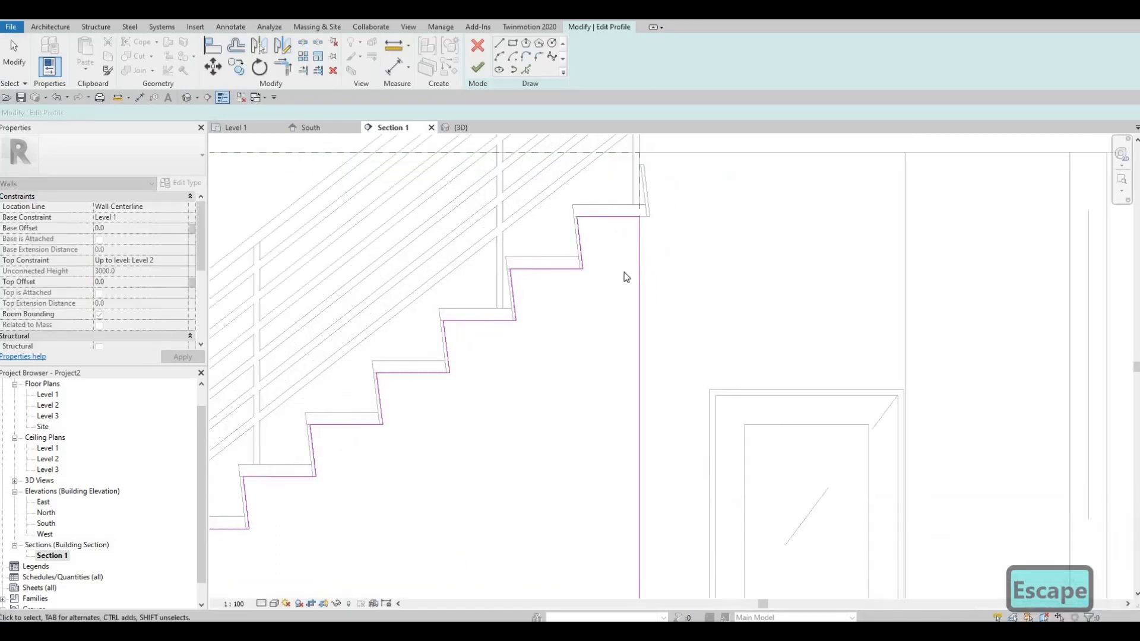
pyautogui.click(614, 298)
pyautogui.scroll(-5, 654, 294)
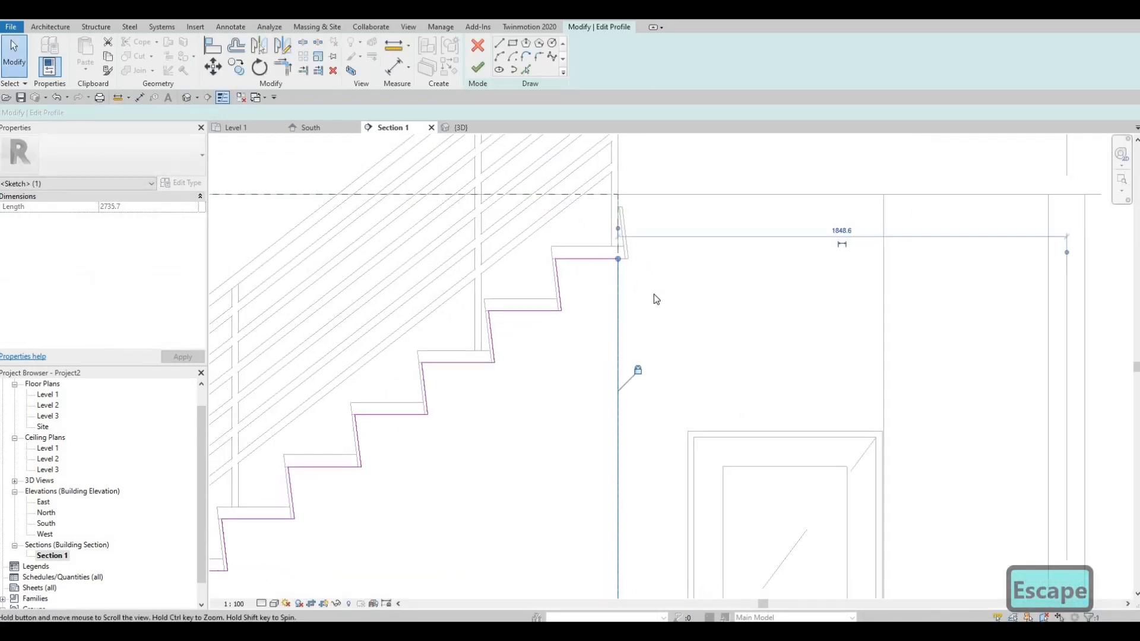
pyautogui.press('Right')
pyautogui.press('Right')
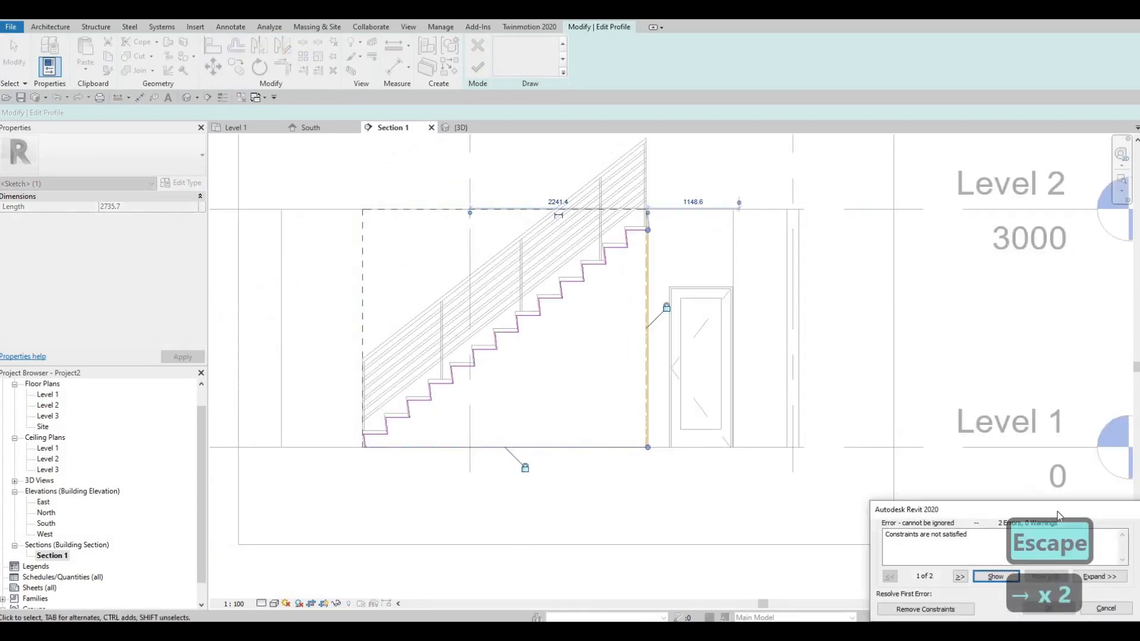
pyautogui.click(943, 611)
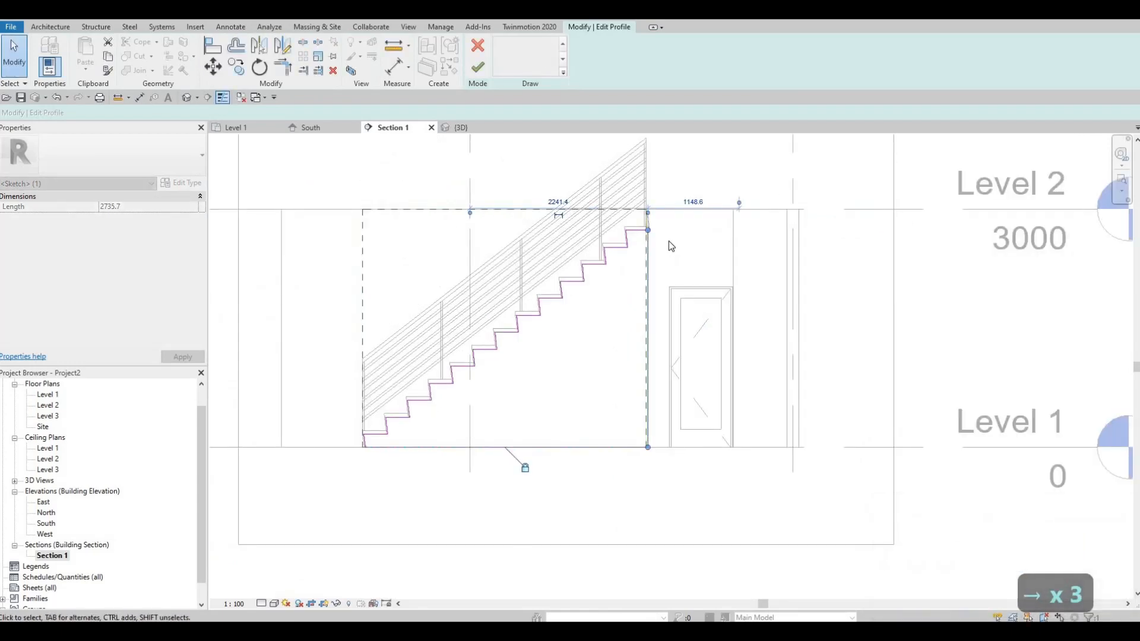
# Nudge the vertical end line about 100 mm further outward, beyond the uppermost riser.
pyautogui.press('Right')
pyautogui.press('Right')
pyautogui.press('Right')
pyautogui.scroll(1, 665, 236)
pyautogui.press('Right')
pyautogui.press('Right')
pyautogui.scroll(3, 660, 212)
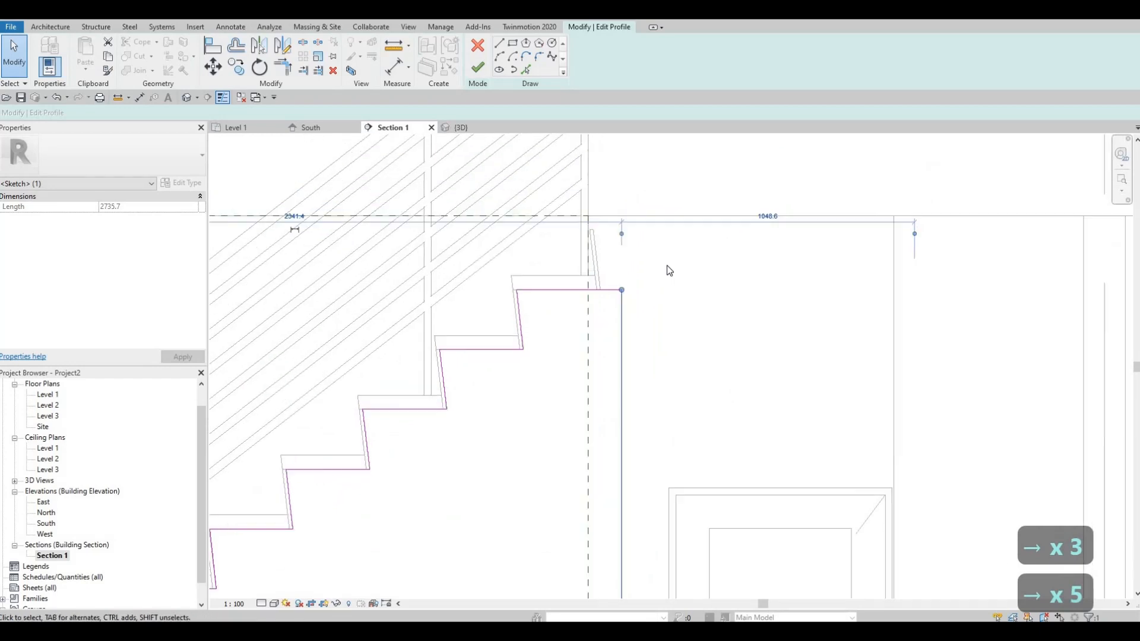
pyautogui.scroll(-1, 654, 244)
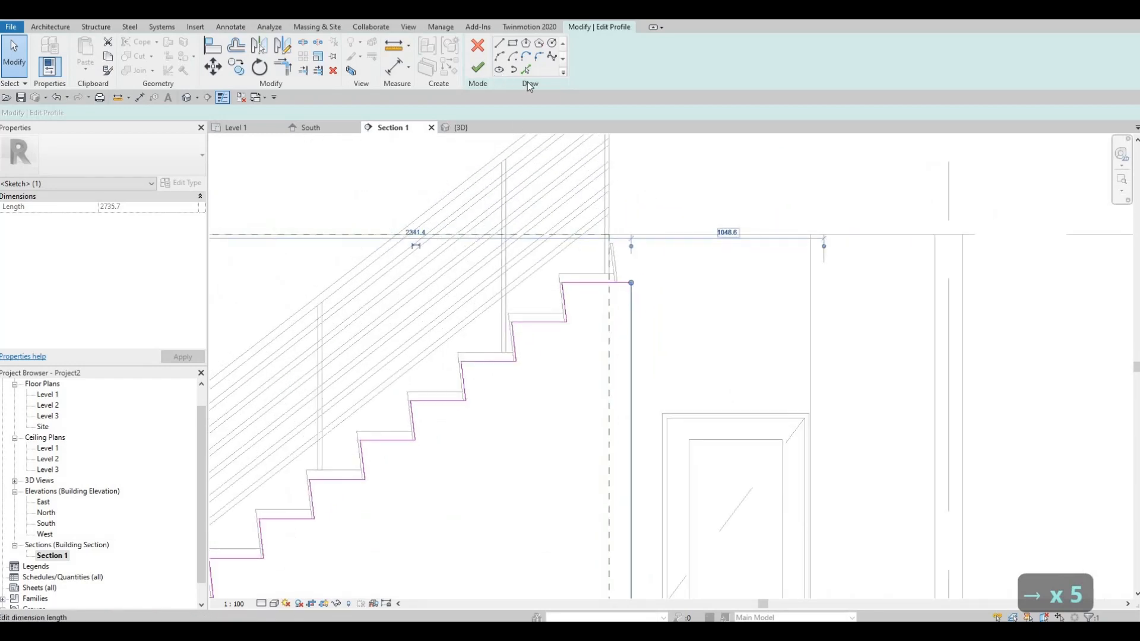
# With Pick Lines, trace the back of the uppermost riser and extend the line's upper end to Level 2.
pyautogui.click(526, 69)
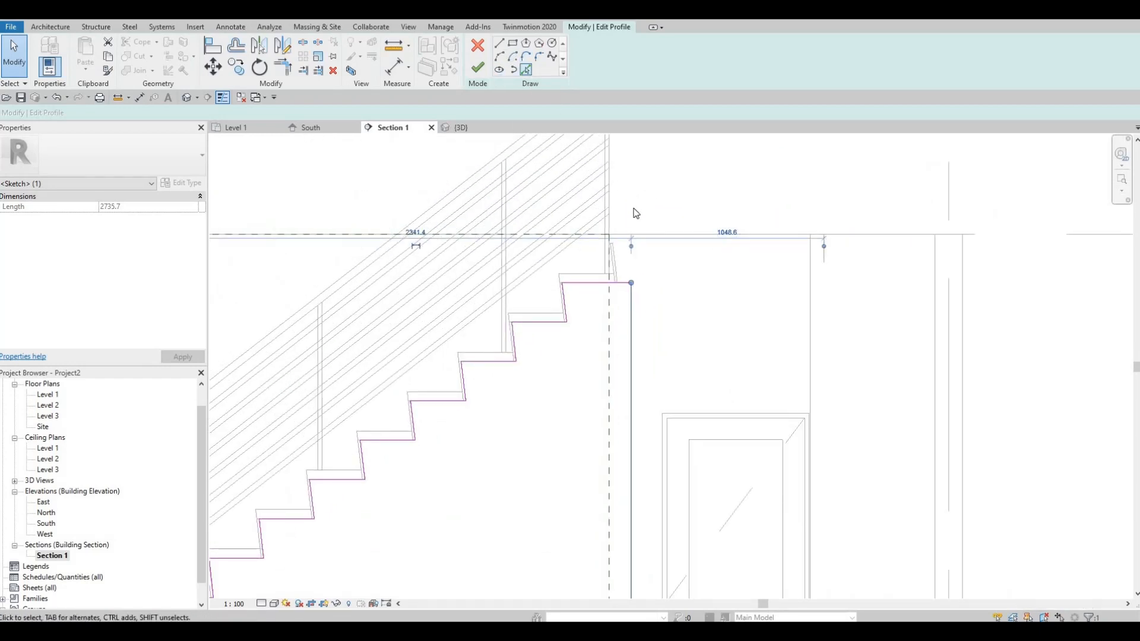
pyautogui.scroll(2, 612, 307)
pyautogui.click(635, 281)
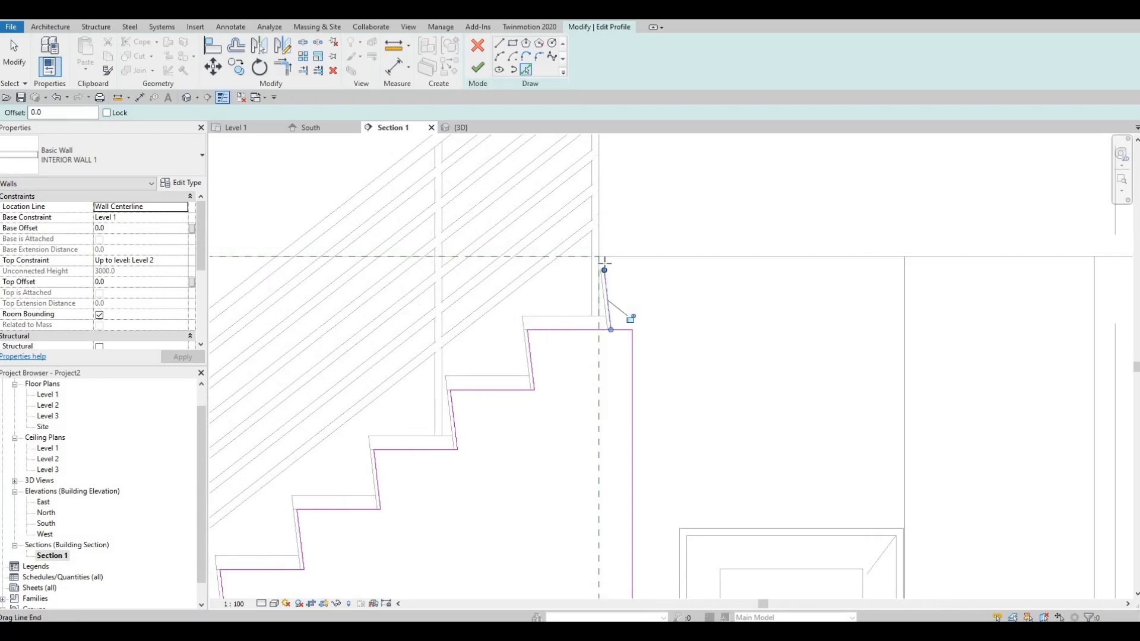
pyautogui.moveTo(605, 258); pyautogui.dragTo(601, 256)
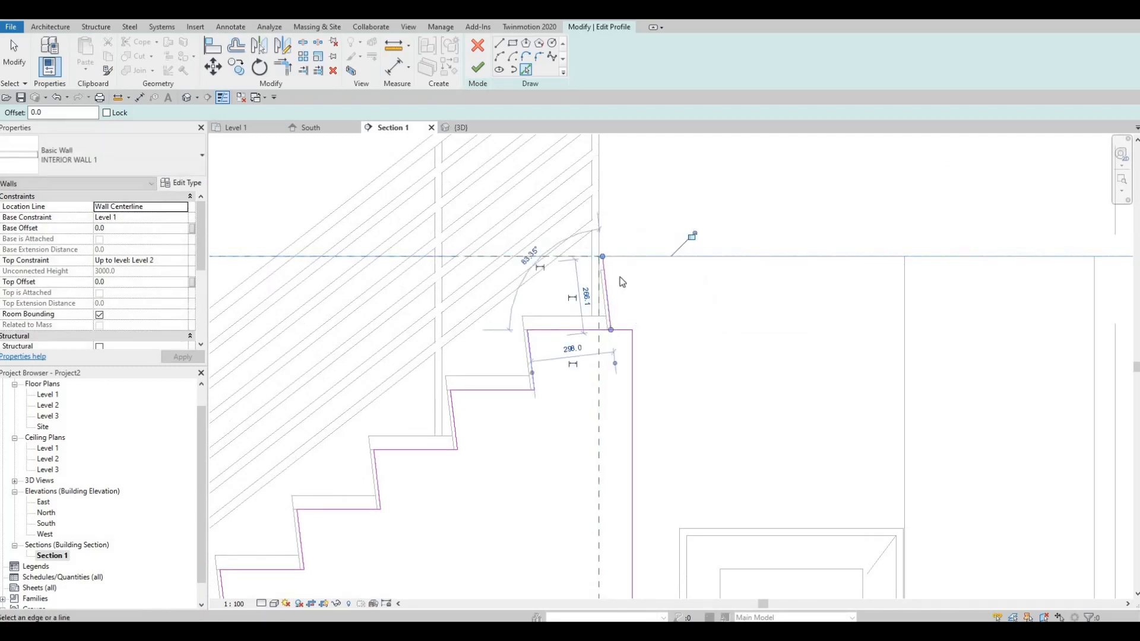
pyautogui.press('Escape')
pyautogui.press('Escape')
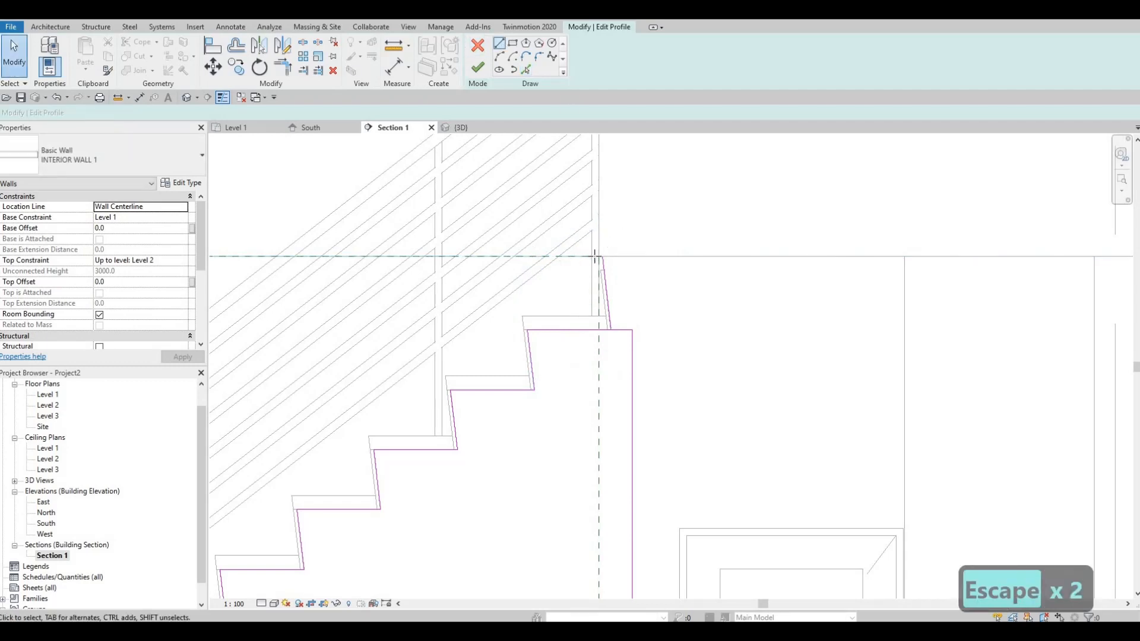
# Draw a horizontal line about 107 mm long along Level 2, from the uppermost riser line to above the vertical end line.
pyautogui.press('l')
pyautogui.press('i')
pyautogui.click(601, 256)
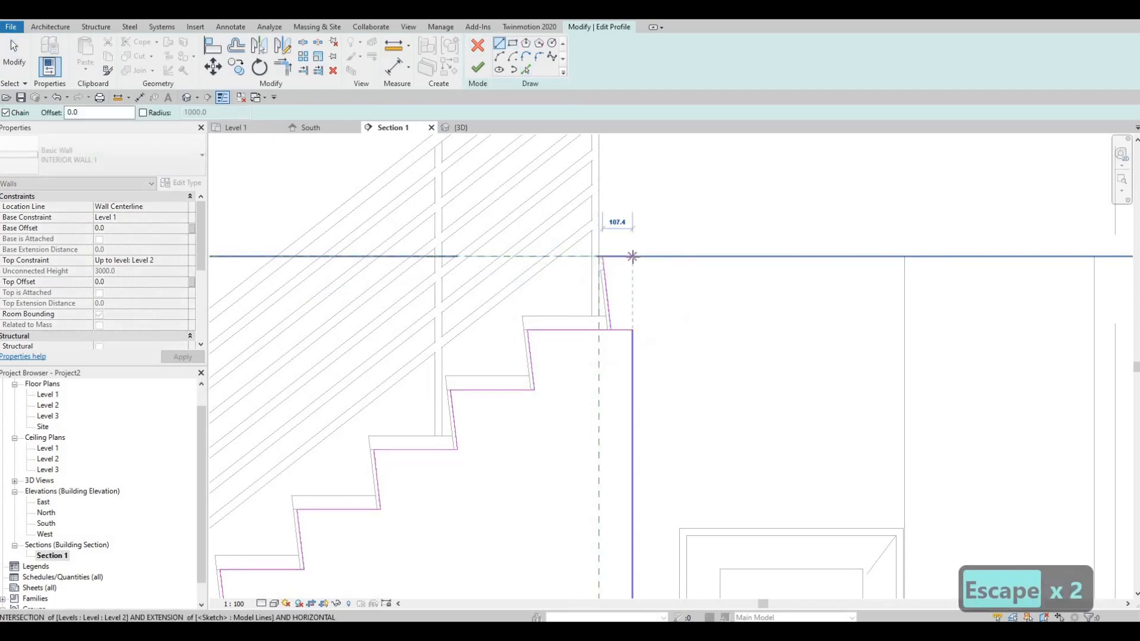
pyautogui.press('Escape')
pyautogui.press('Escape')
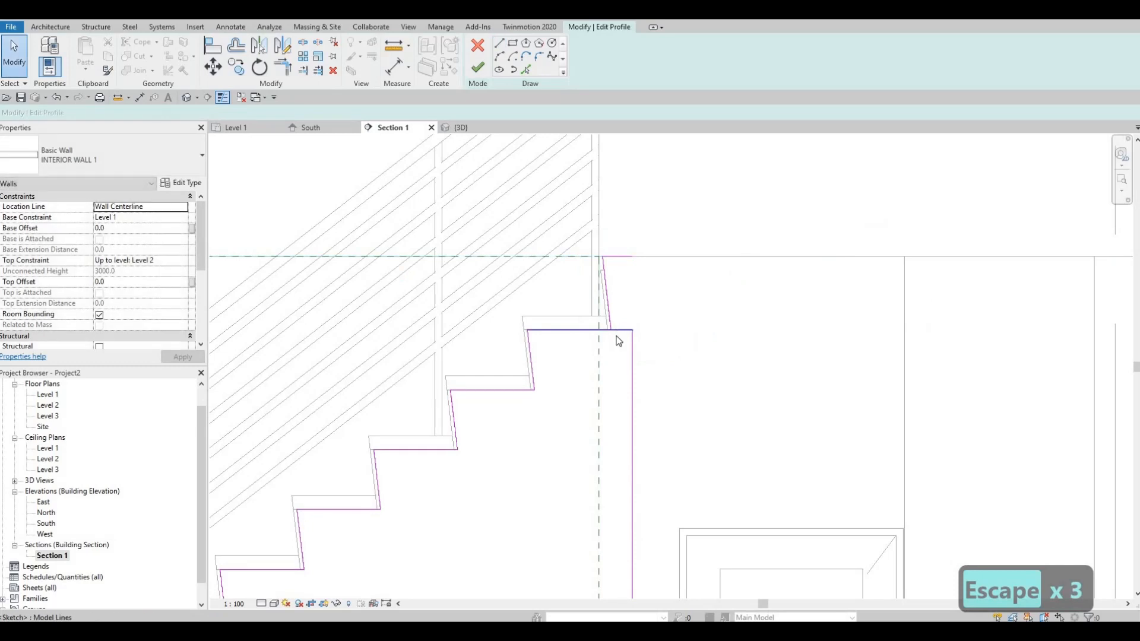
# Use Trim/Extend to close the profile's upper corners at the uppermost riser and the Level 2 line, and finish the wall profile edit.
pyautogui.click(615, 336)
pyautogui.press('Escape')
pyautogui.press('r')
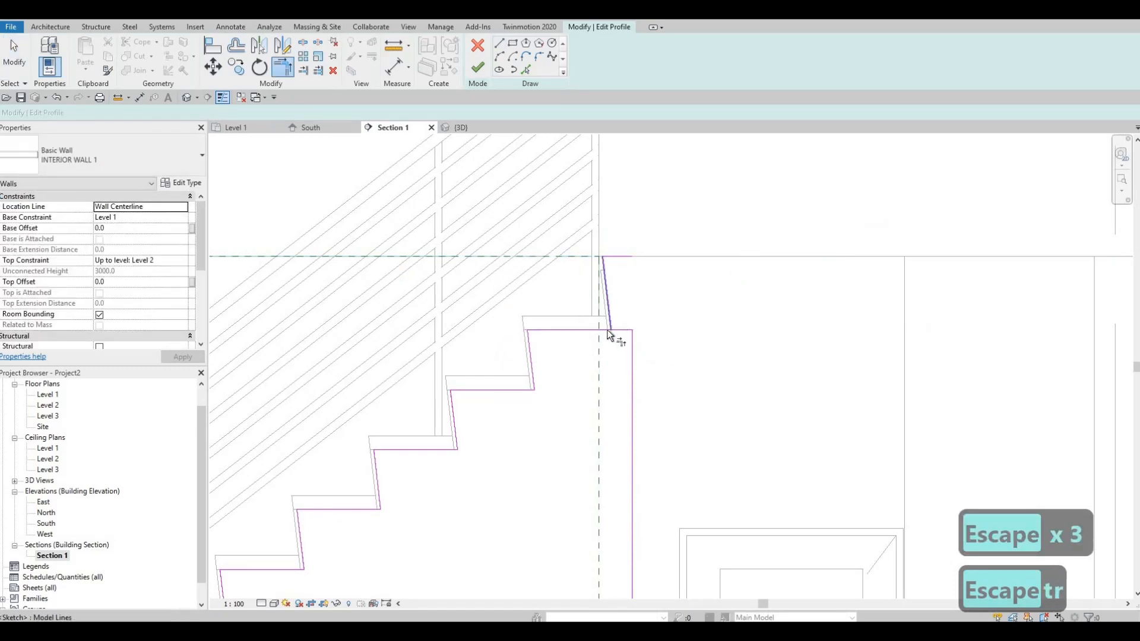
pyautogui.click(633, 354)
pyautogui.scroll(-5, 672, 282)
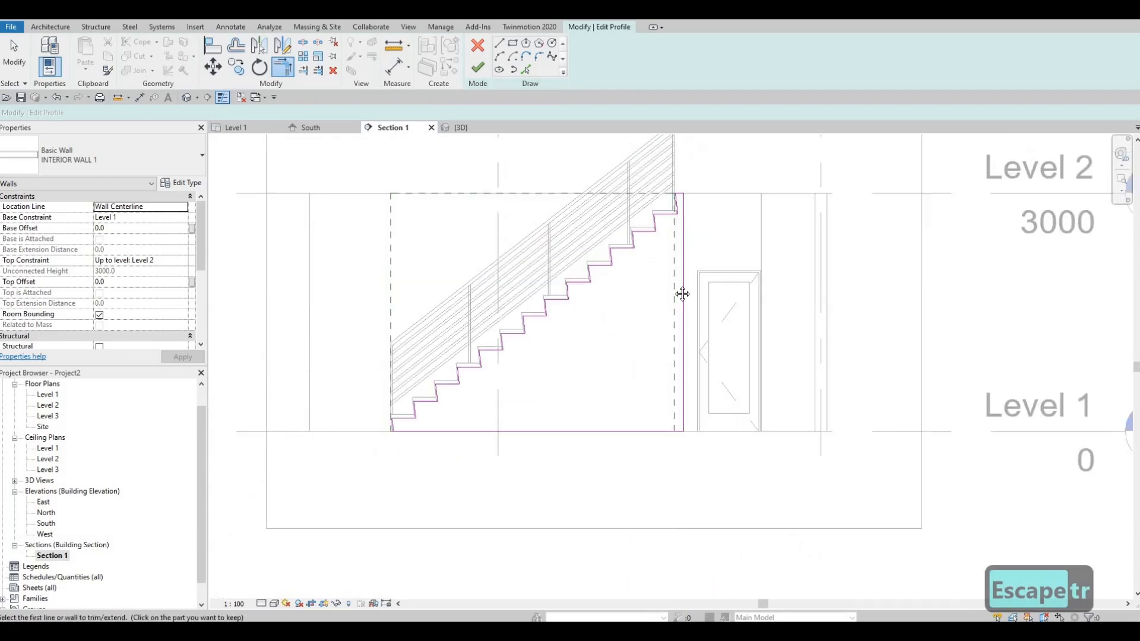
pyautogui.press('Escape')
pyautogui.press('Escape')
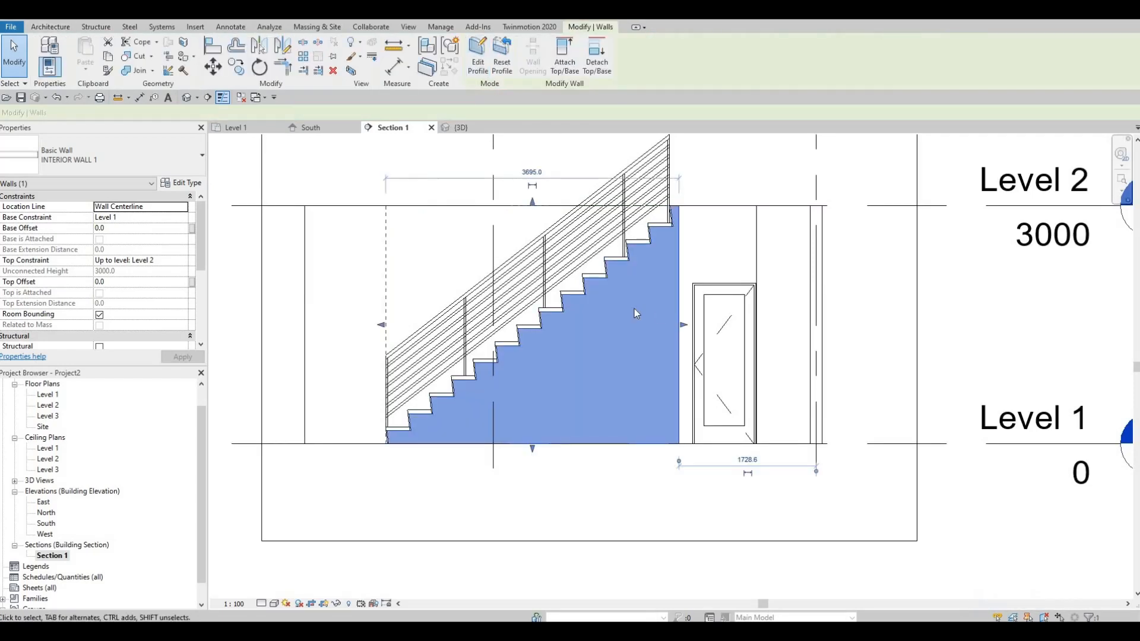
pyautogui.press('Escape')
pyautogui.press('Escape')
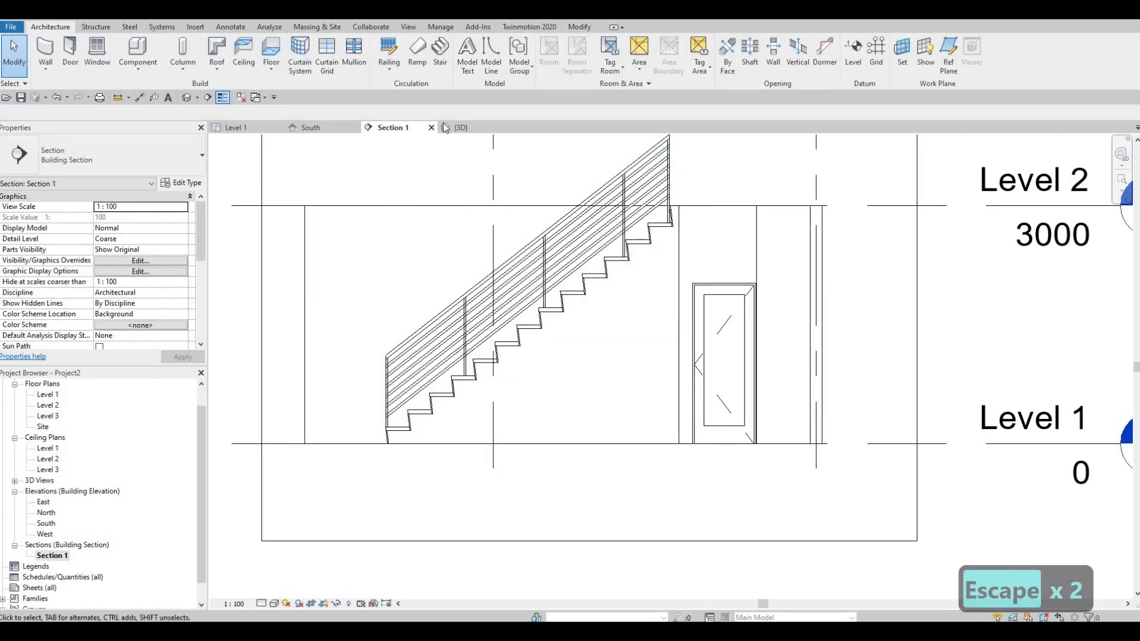
# Show the stair in the 3D view with the Consistent Colors visual style, close up on the wall beneath the steps.
pyautogui.hotkey('ctrl', 'Tab')
pyautogui.keyDown('shift'); pyautogui.moveTo(600, 356); pyautogui.dragTo(44, 401, button='middle'); pyautogui.keyUp('shift')
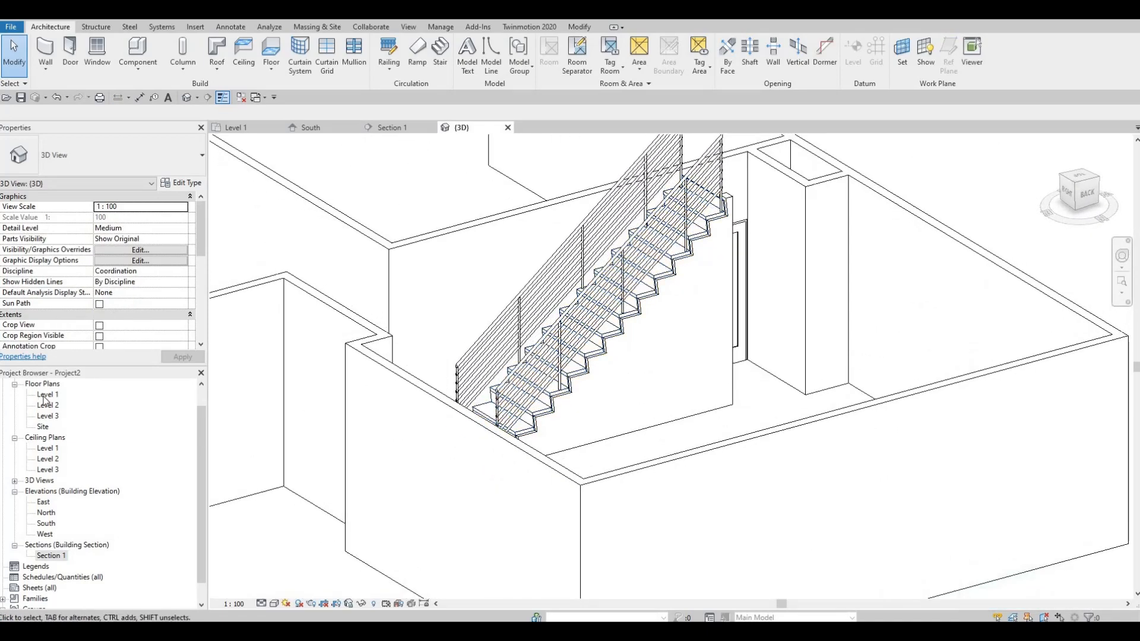
pyautogui.click(274, 604)
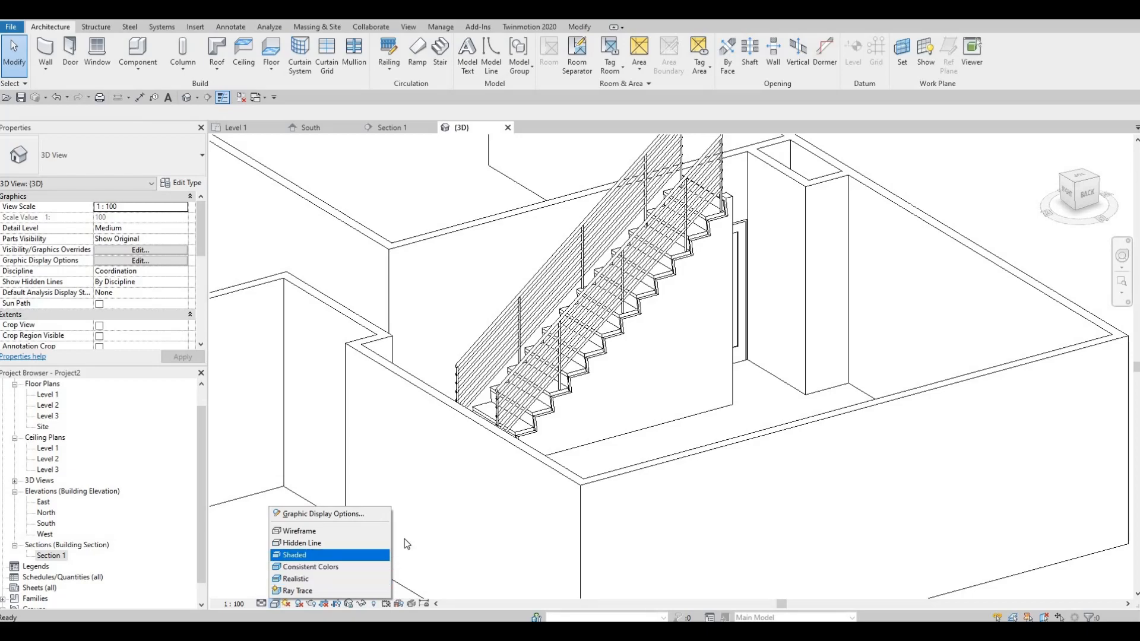
pyautogui.click(303, 567)
pyautogui.keyDown('shift'); pyautogui.moveTo(472, 470); pyautogui.dragTo(658, 362, button='middle'); pyautogui.keyUp('shift')
pyautogui.scroll(8, 658, 362)
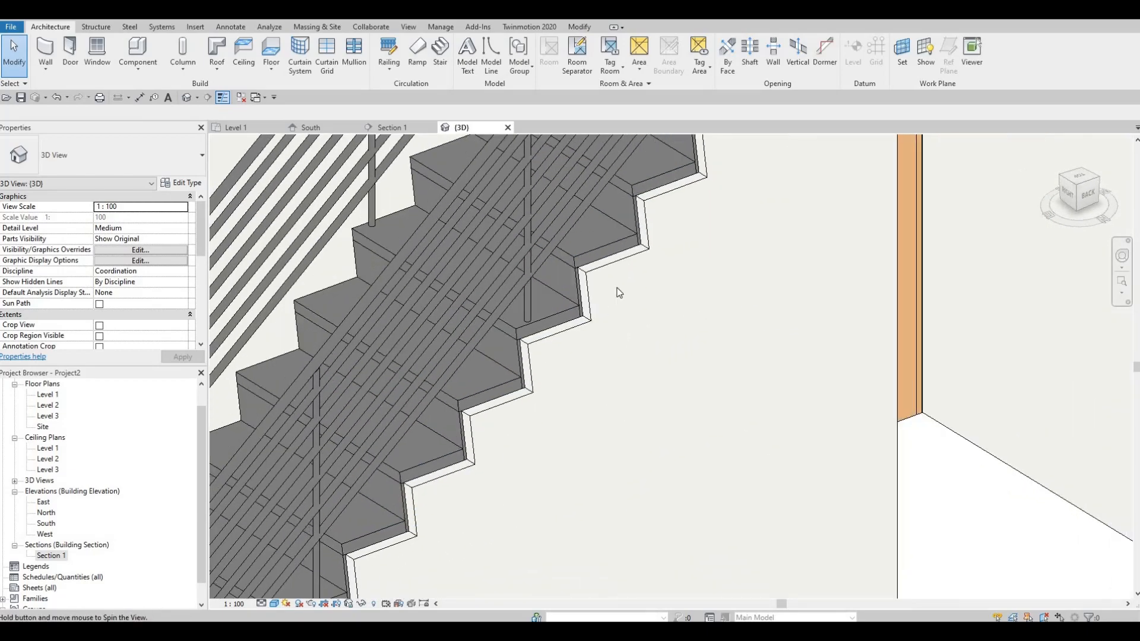
pyautogui.scroll(2, 589, 328)
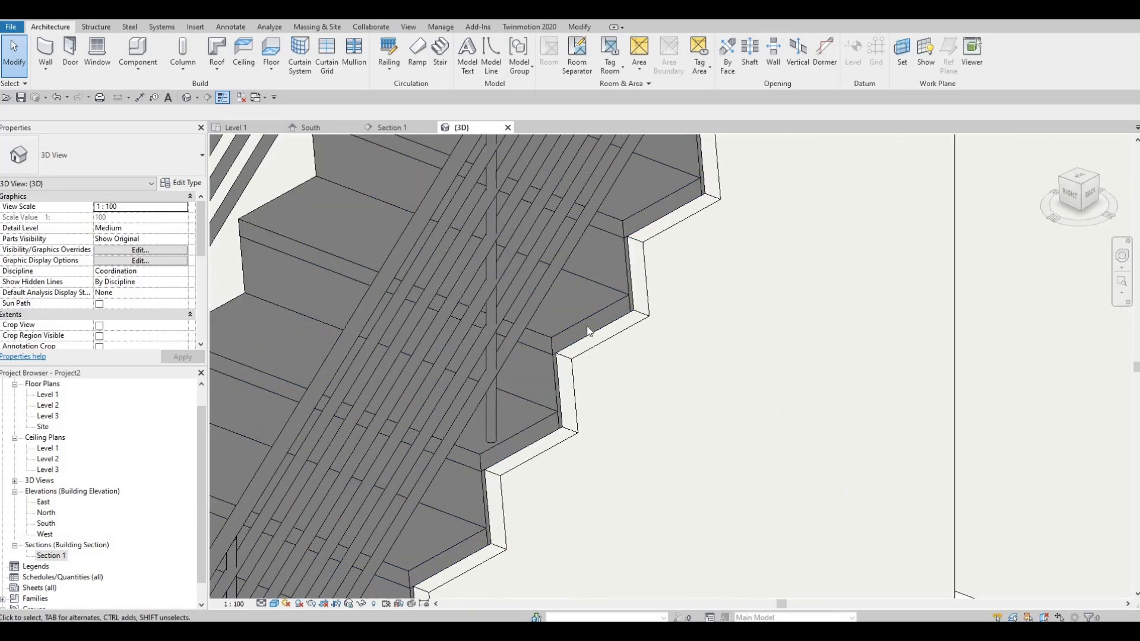
# Align the face of the under-stair wall with the outer side of the stair treads.
pyautogui.press('l')
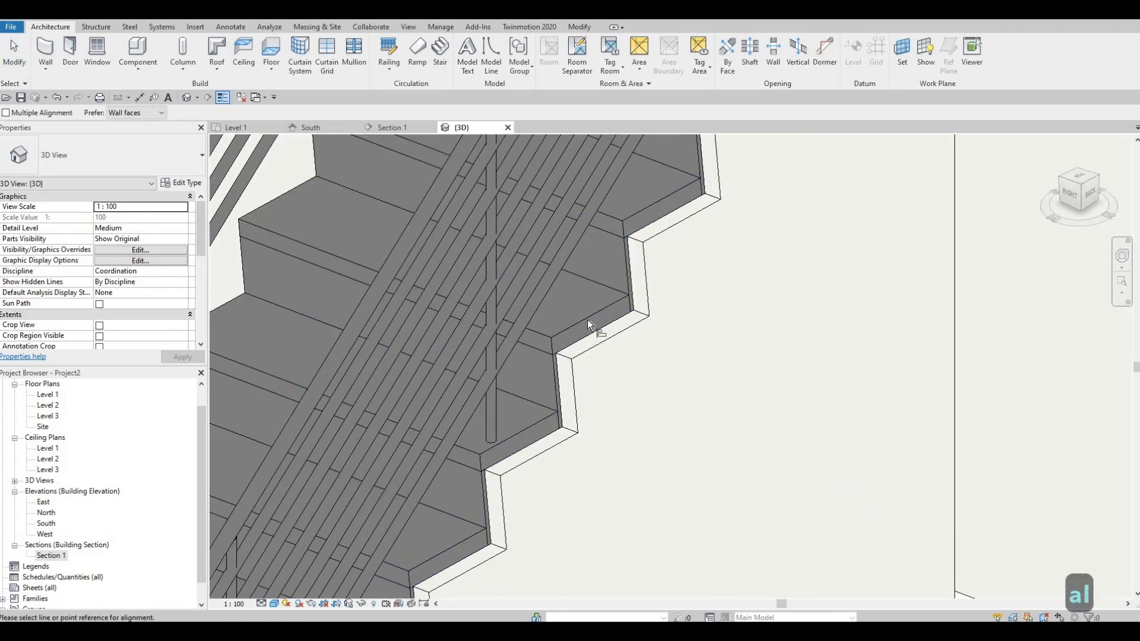
pyautogui.click(629, 336)
pyautogui.scroll(-3, 638, 352)
pyautogui.press('Escape')
pyautogui.keyDown('shift'); pyautogui.moveTo(636, 350); pyautogui.dragTo(542, 362, button='middle'); pyautogui.keyUp('shift')
pyautogui.press('Escape')
pyautogui.press('Escape')
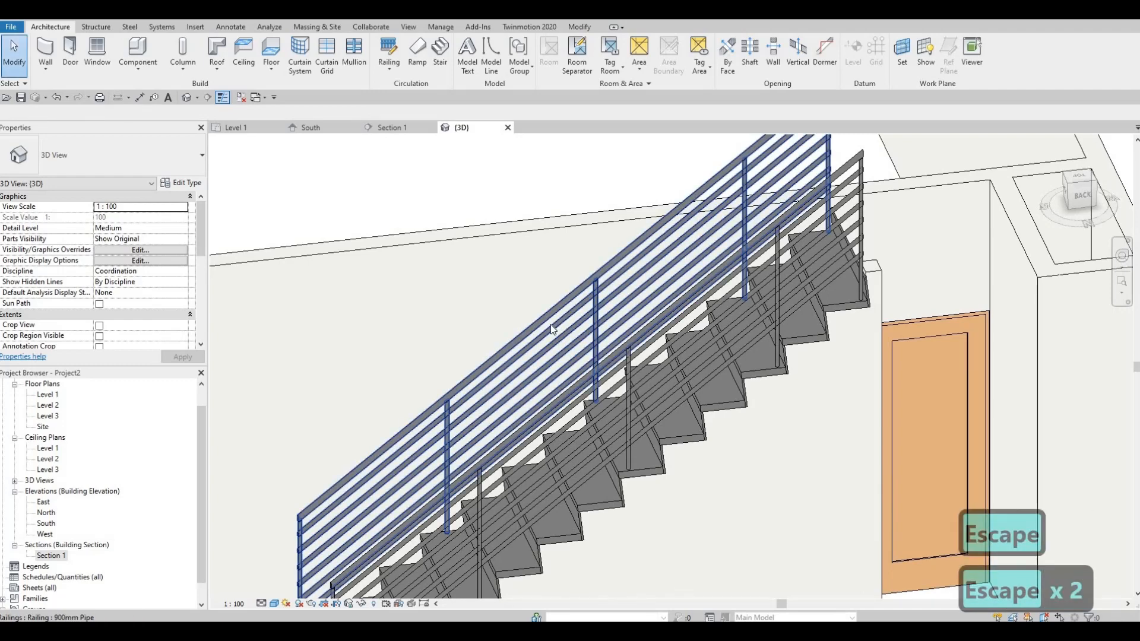
# Delete the pipe railing on the side of the stair that runs along the full-height wall.
pyautogui.click(550, 324)
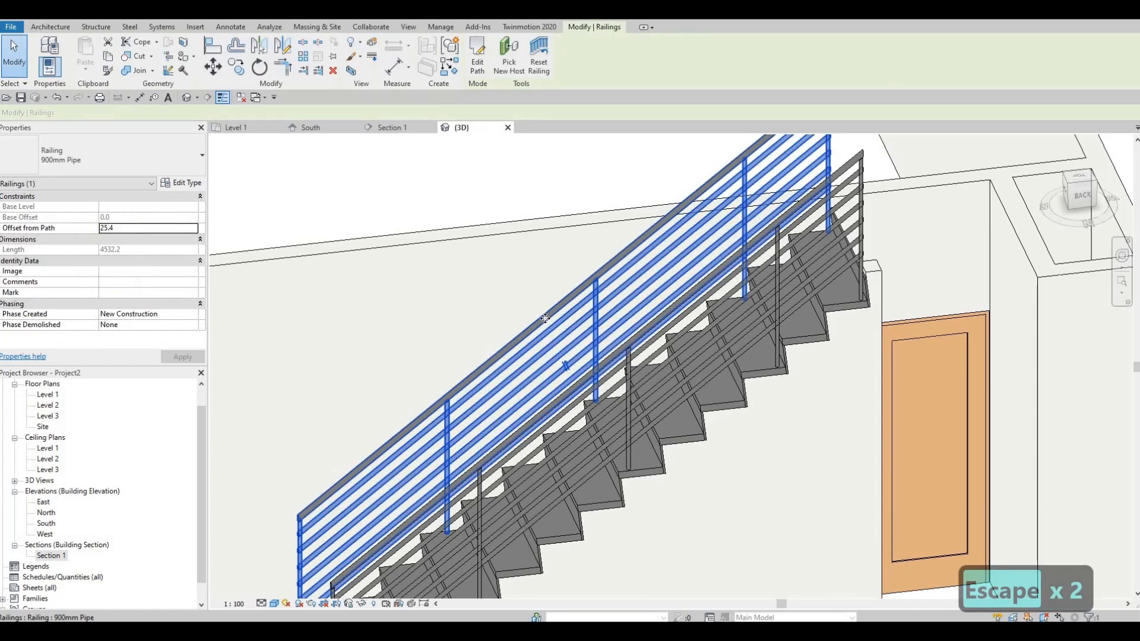
pyautogui.press('Escape')
pyautogui.click(546, 320)
pyautogui.press('Delete')
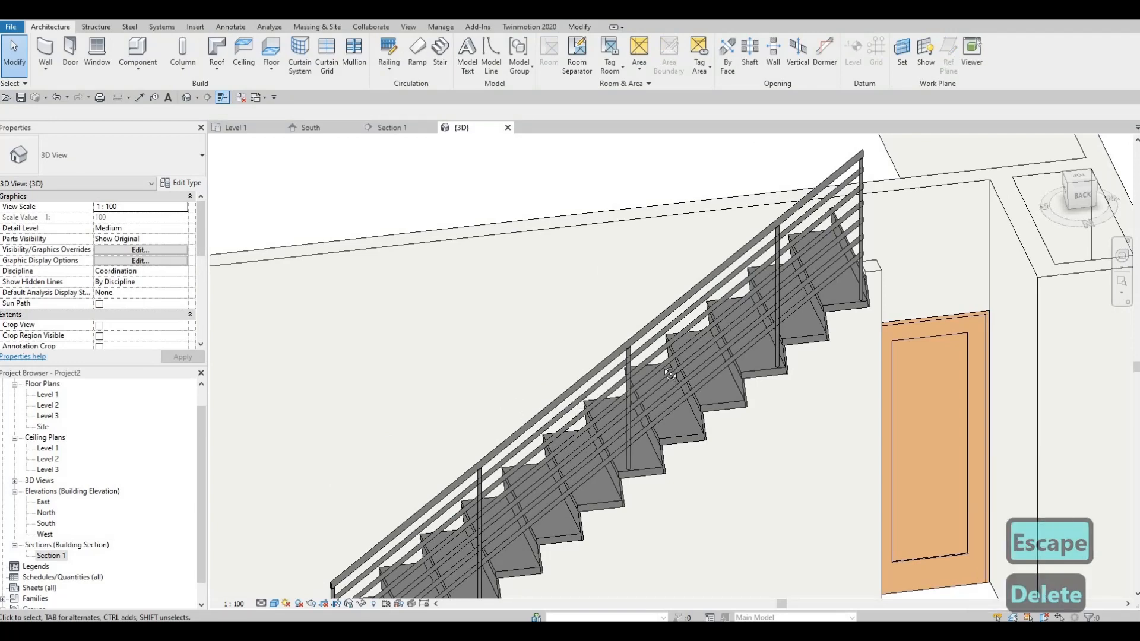
# Change the remaining stair railing's type to Glass Panel - Bottom Fill.
pyautogui.keyDown('shift'); pyautogui.moveTo(515, 402); pyautogui.dragTo(573, 375, button='middle'); pyautogui.keyUp('shift')
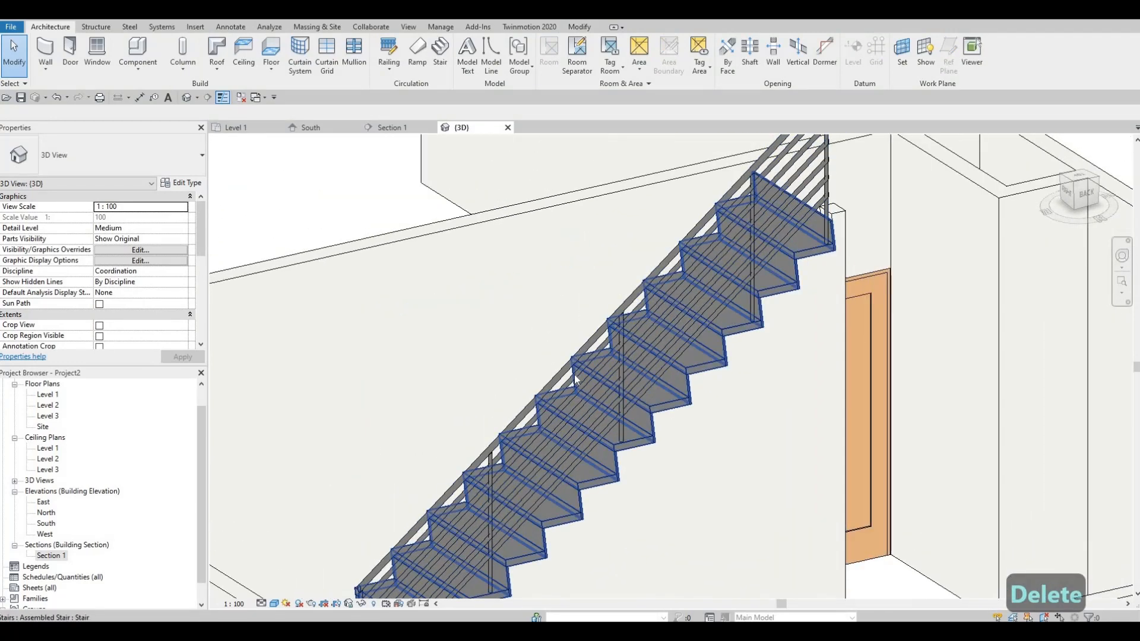
pyautogui.click(575, 376)
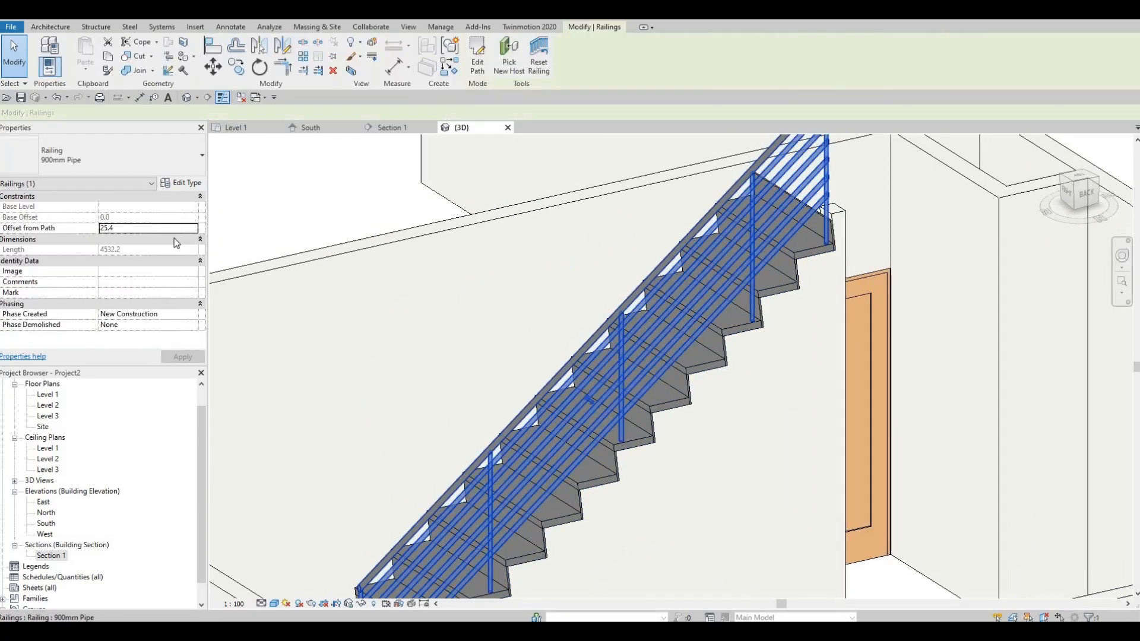
pyautogui.click(153, 167)
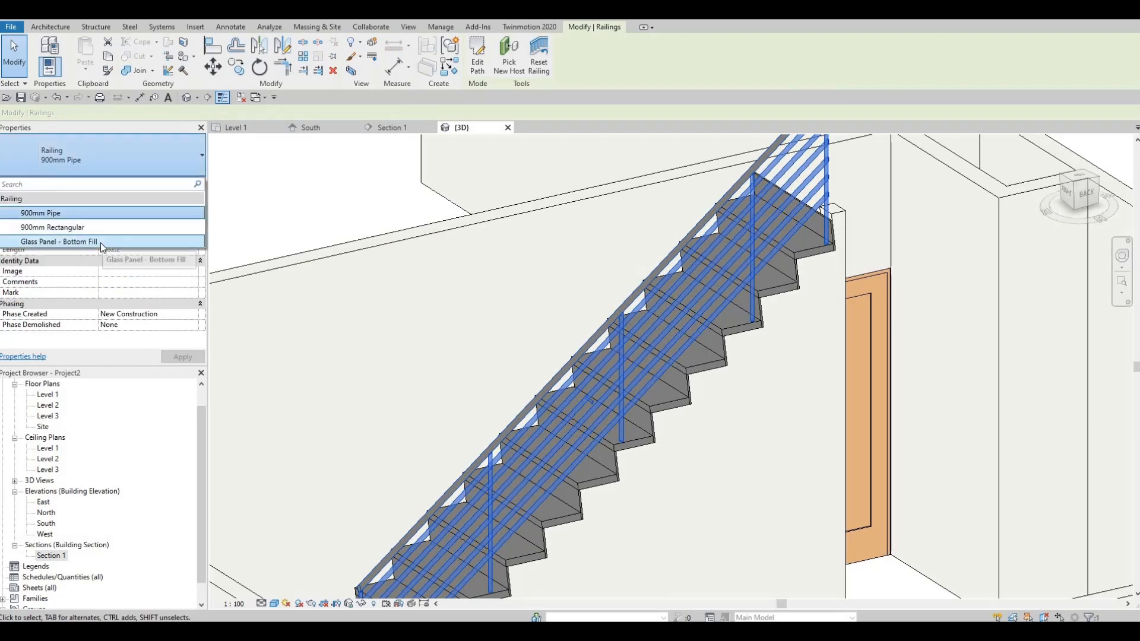
pyautogui.click(101, 242)
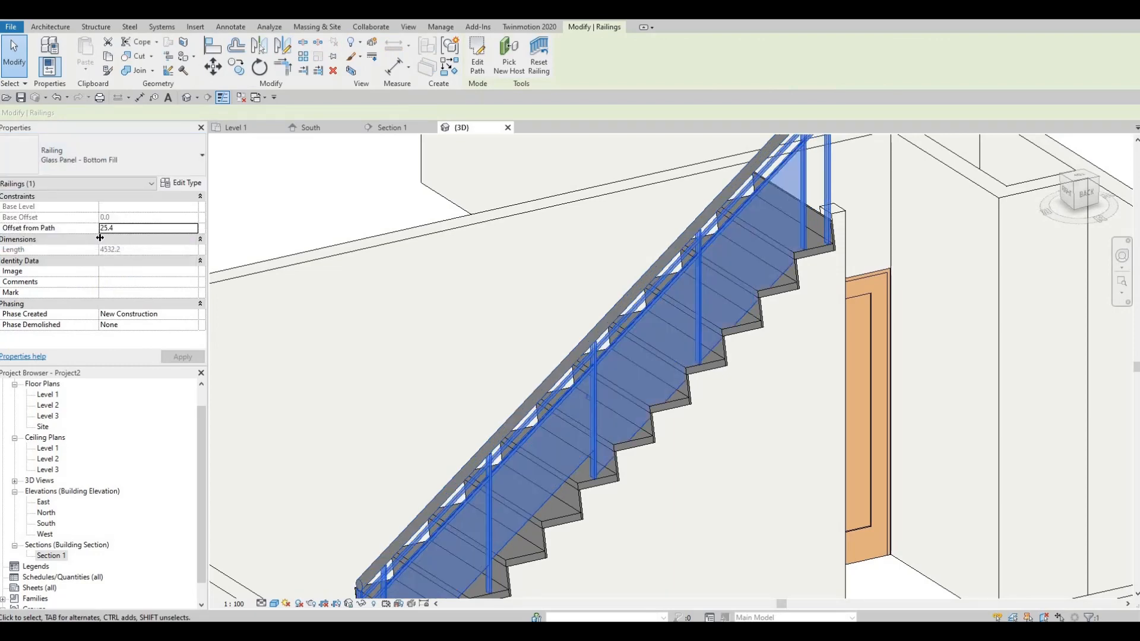
# Try the 900mm Rectangular type on the remaining stair railing.
pyautogui.click(94, 149)
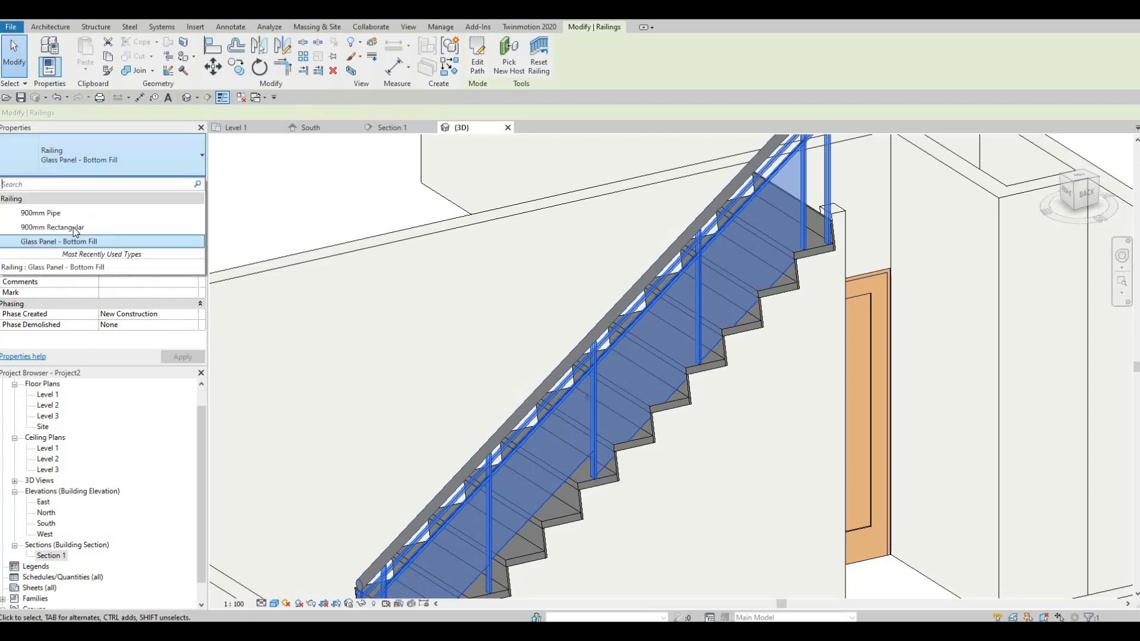
pyautogui.click(369, 295)
pyautogui.hotkey('ctrl', 'z')
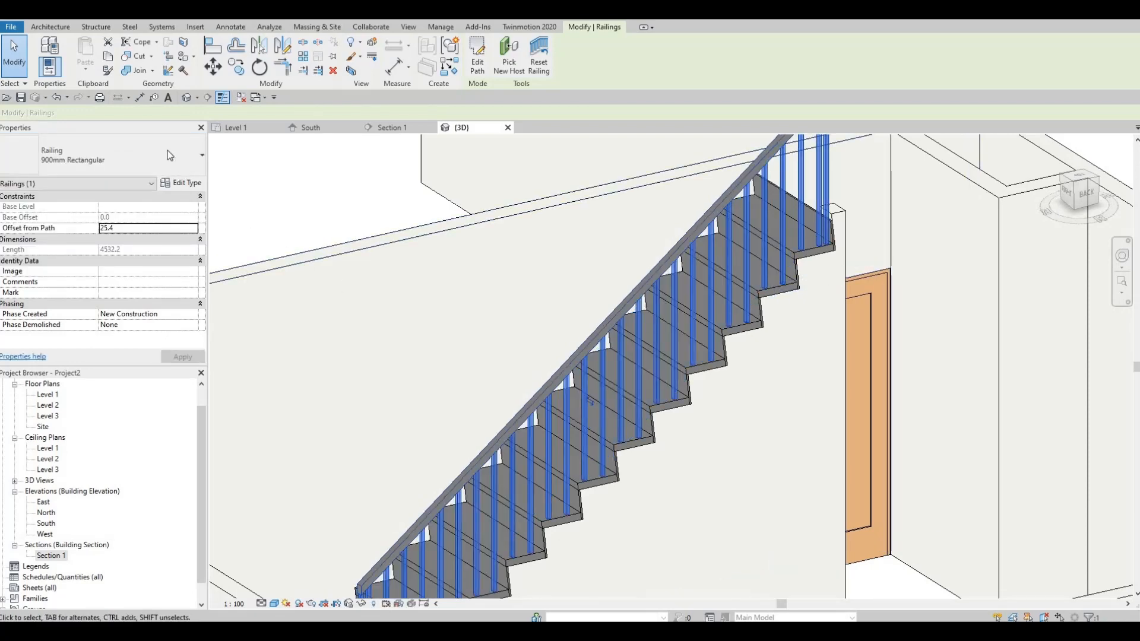
# Set the stair railing's type back to Glass Panel - Bottom Fill and view the stair from its open side.
pyautogui.click(95, 157)
pyautogui.click(91, 239)
pyautogui.scroll(-2, 419, 261)
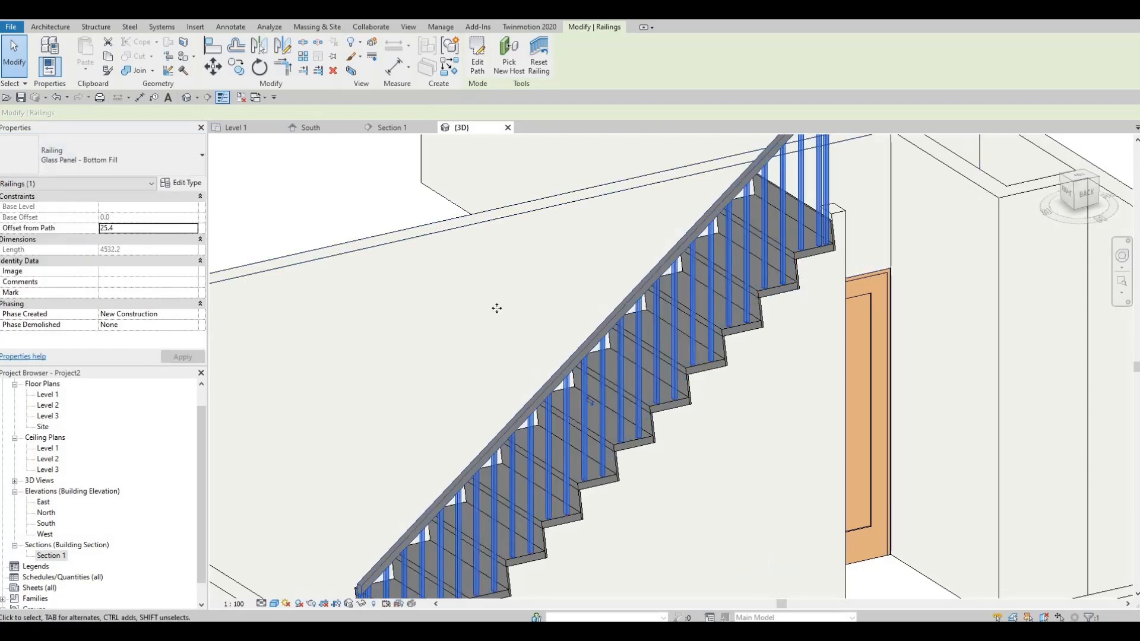
pyautogui.keyDown('shift'); pyautogui.moveTo(496, 308); pyautogui.dragTo(460, 355, button='middle'); pyautogui.keyUp('shift')
pyautogui.keyDown('shift'); pyautogui.moveTo(390, 399); pyautogui.dragTo(627, 364, button='middle'); pyautogui.keyUp('shift')
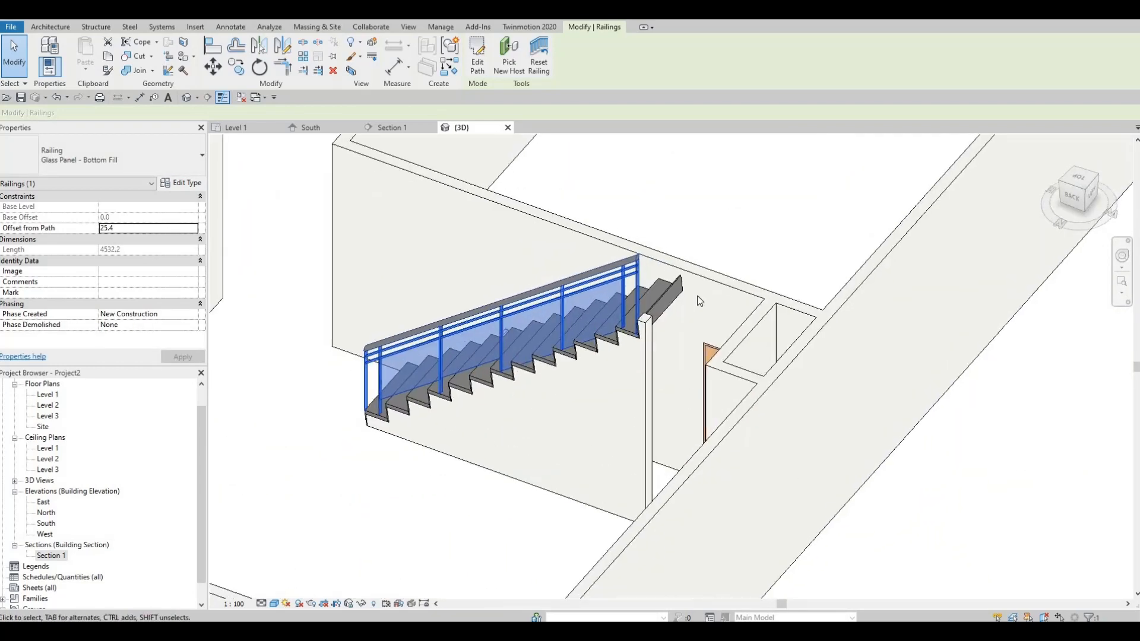
# On the Level 1 plan, draw an INTERIOR WALL 1 segment from the grid B wall to the under-stair wall's end beside the door.
pyautogui.scroll(-3, 627, 354)
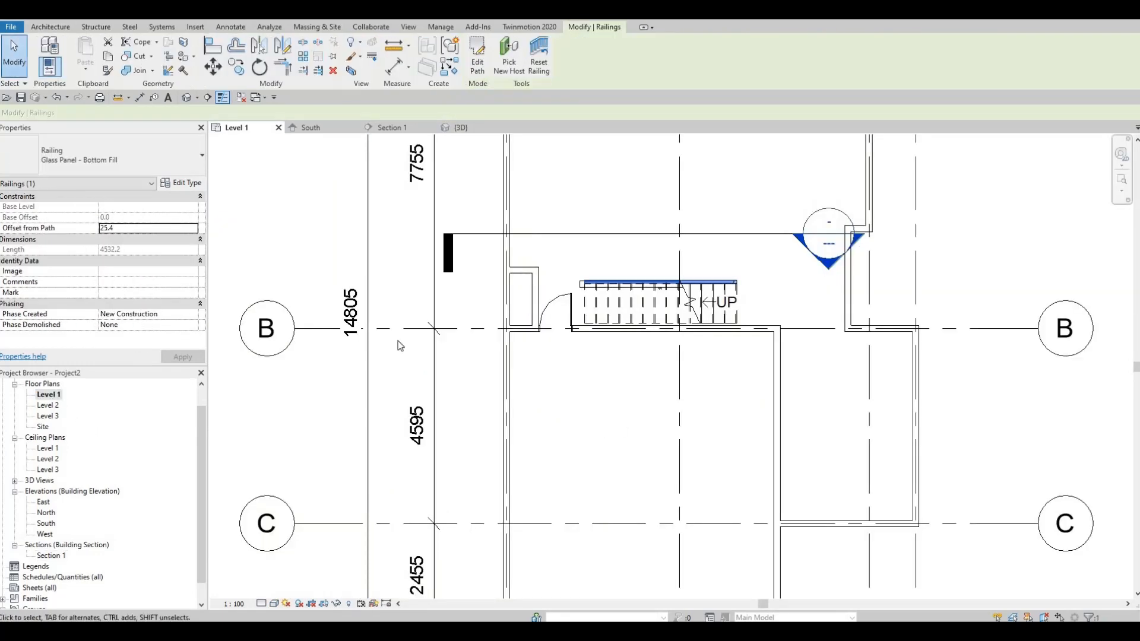
pyautogui.moveTo(399, 343); pyautogui.dragTo(365, 359, button='middle')
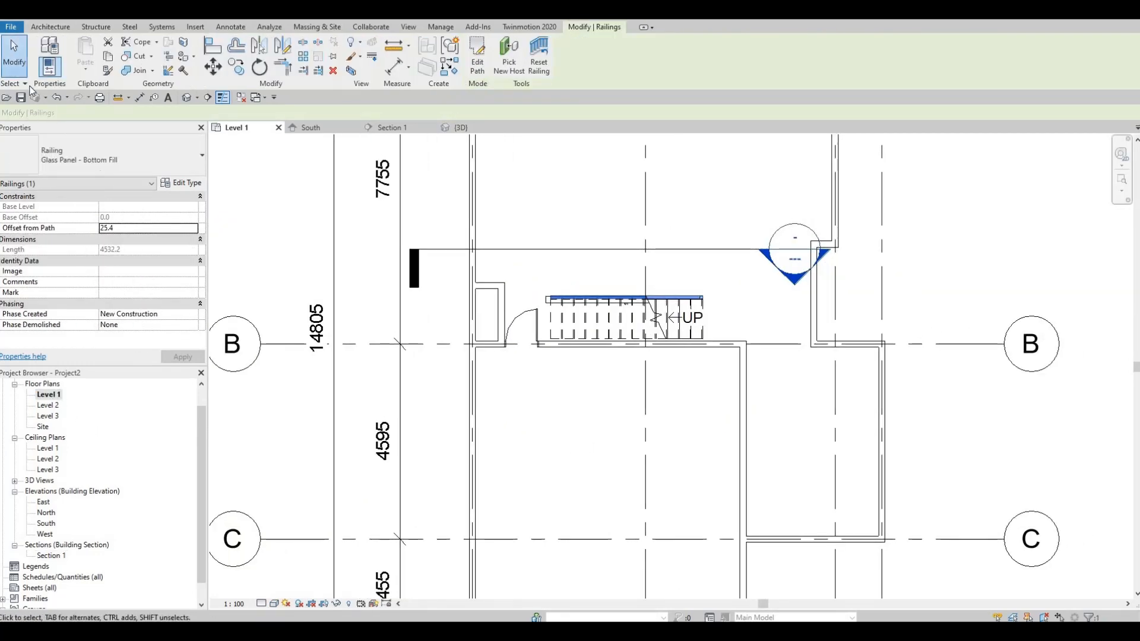
pyautogui.click(51, 27)
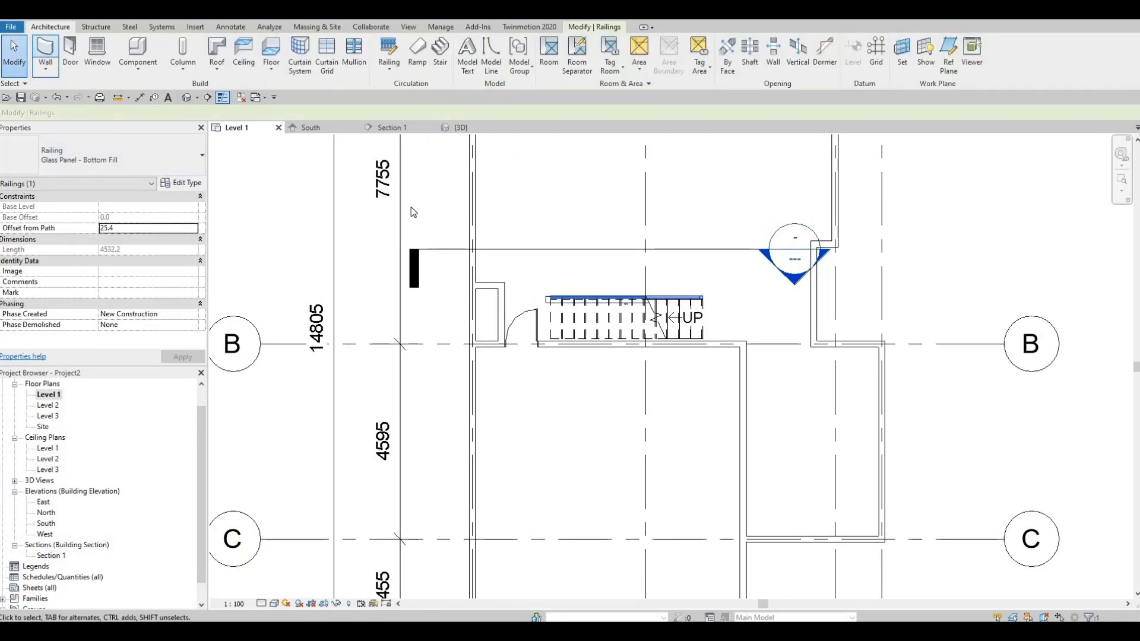
pyautogui.press('w')
pyautogui.press('a')
pyautogui.scroll(4, 527, 259)
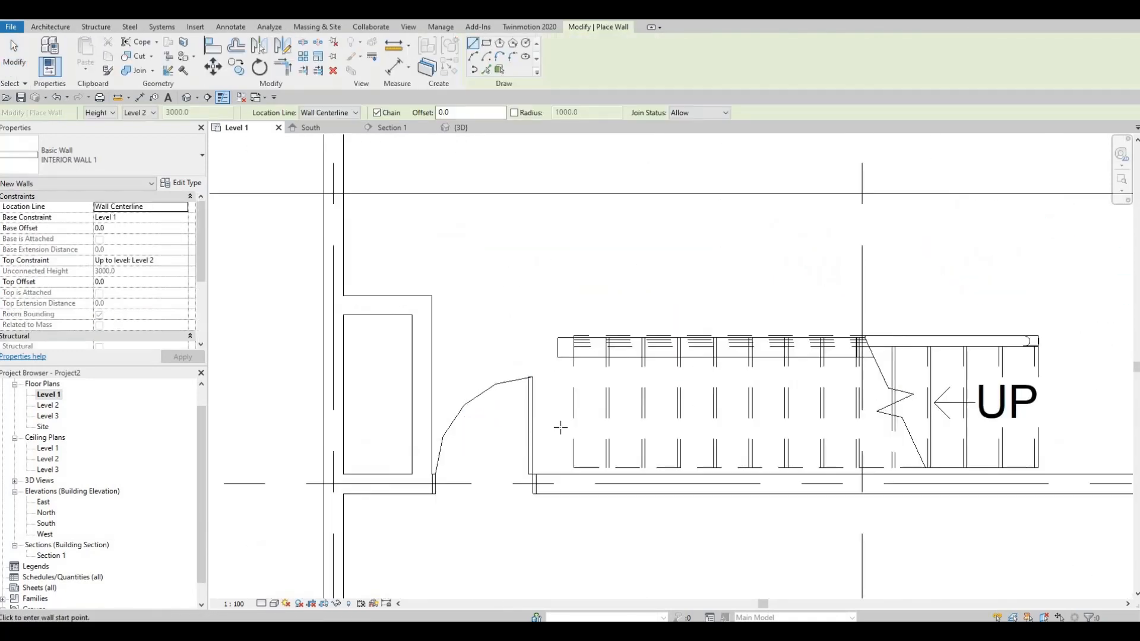
pyautogui.click(557, 475)
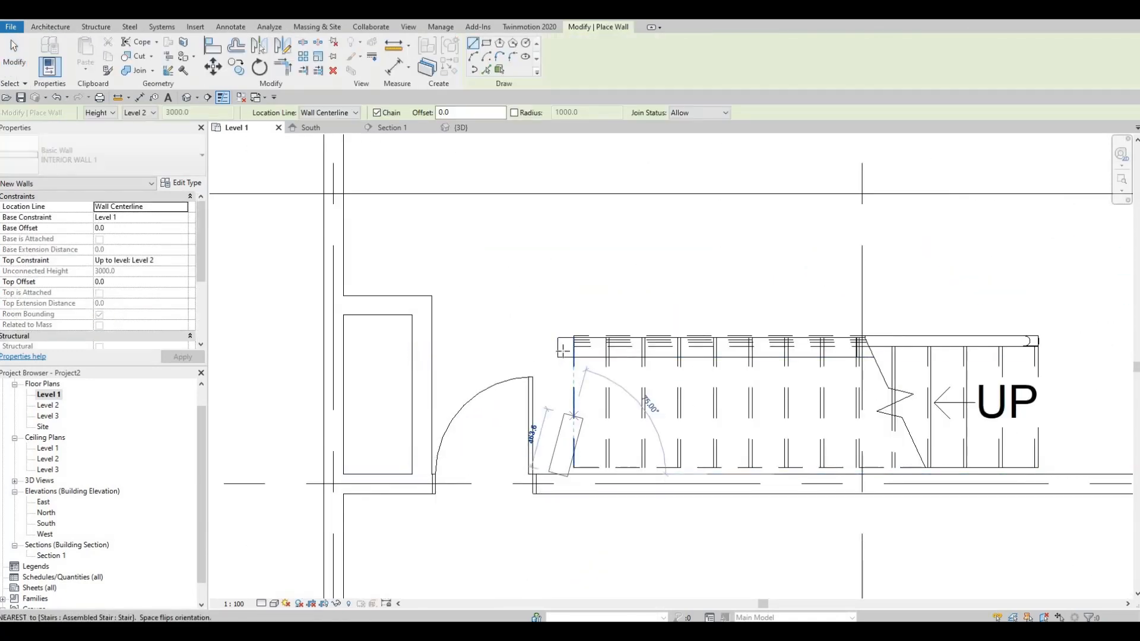
pyautogui.click(558, 357)
pyautogui.press('Escape')
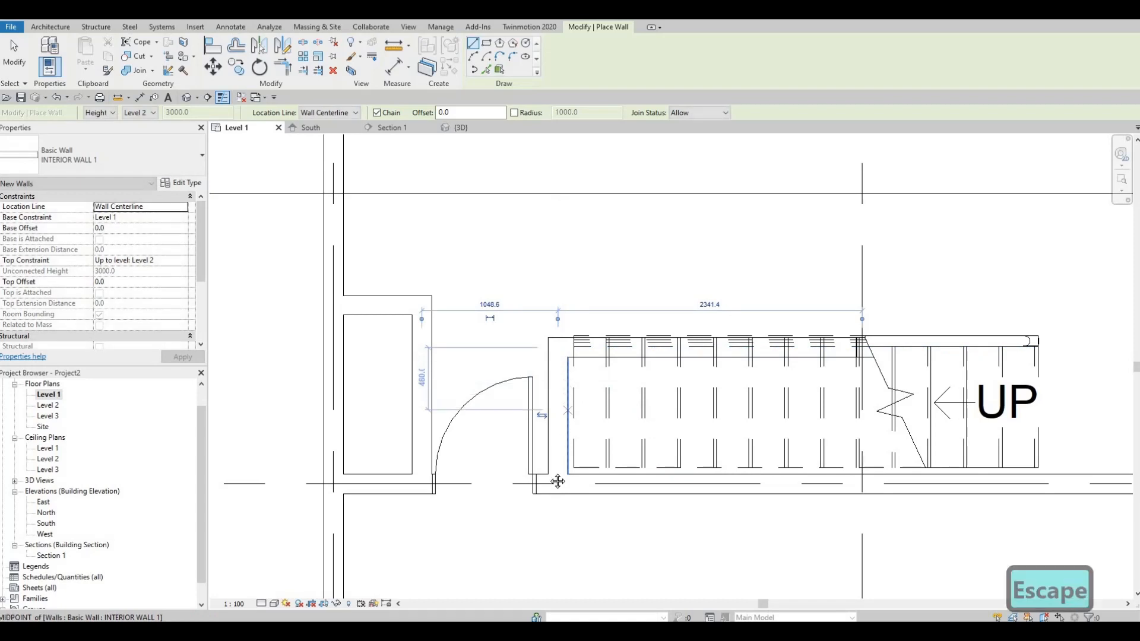
pyautogui.press('Escape')
# Nudge the stair together with its railing and the under-stair wall toward the full-height wall along grid B.
pyautogui.moveTo(606, 435); pyautogui.dragTo(491, 397, button='middle')
pyautogui.moveTo(644, 433); pyautogui.dragTo(625, 435, button='middle')
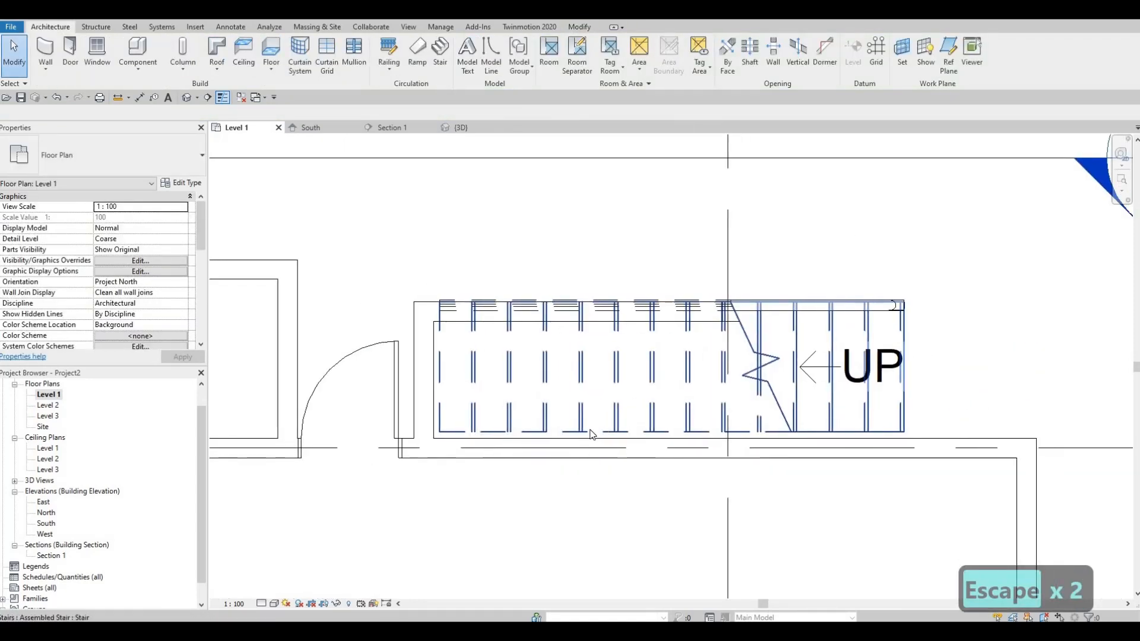
pyautogui.scroll(1, 567, 433)
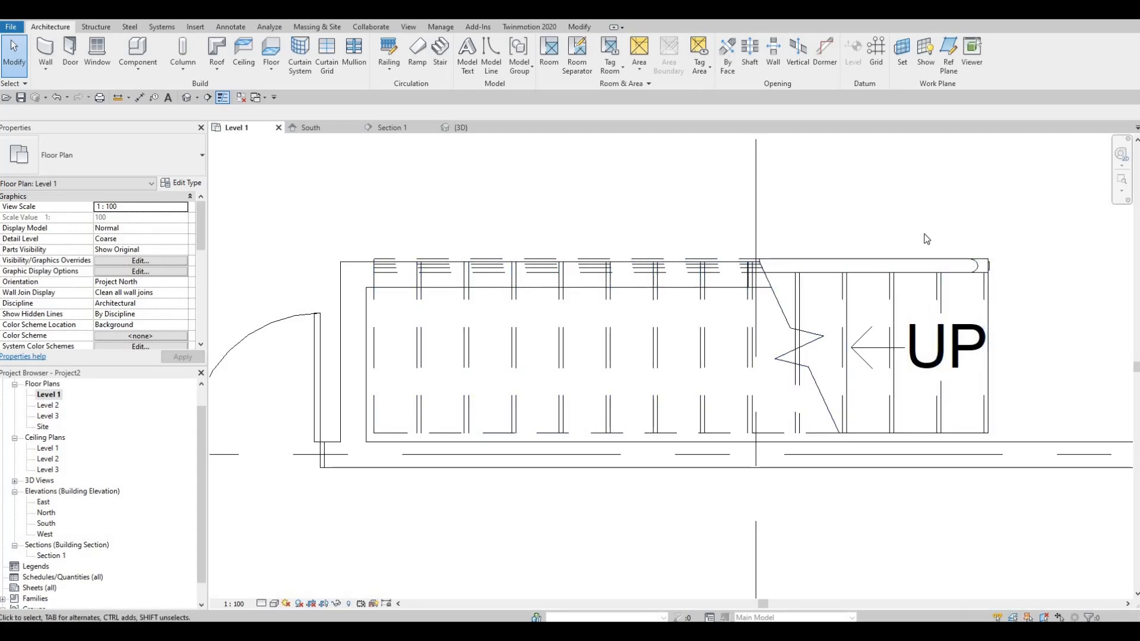
pyautogui.moveTo(1033, 303); pyautogui.dragTo(918, 248)
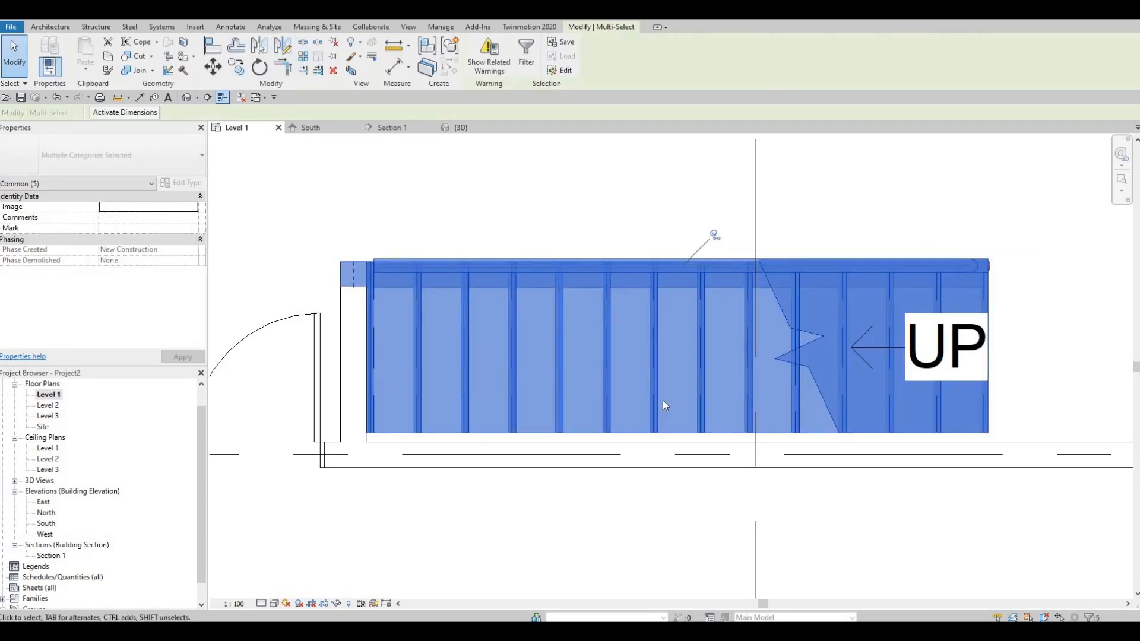
pyautogui.press('Down')
pyautogui.press('Down')
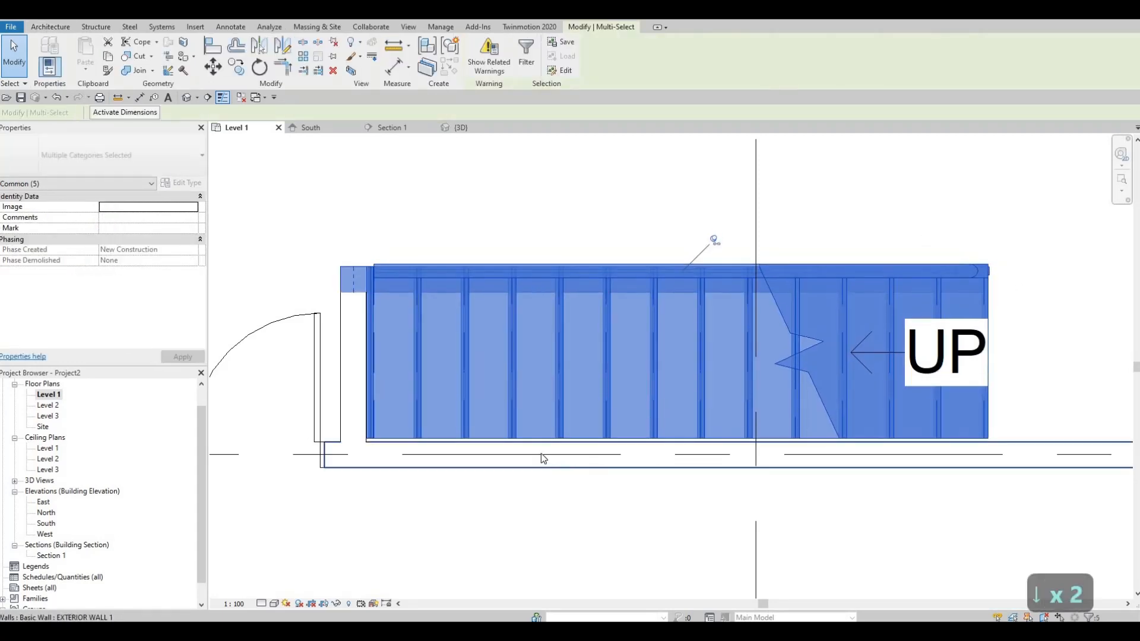
pyautogui.press('Down')
pyautogui.scroll(5, 1028, 437)
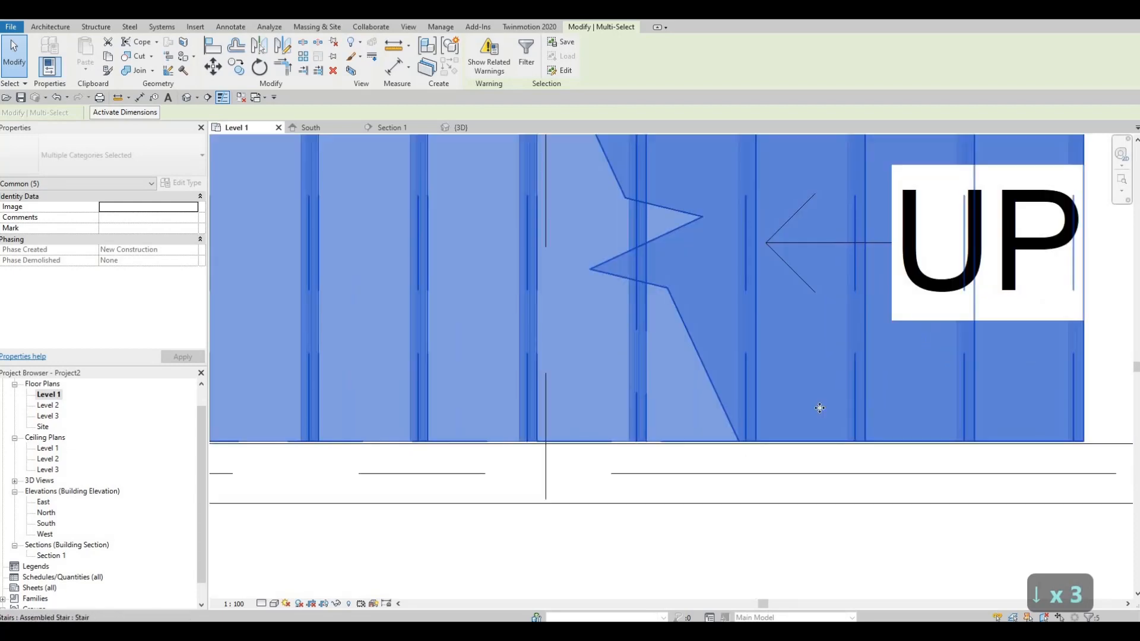
pyautogui.scroll(1, 913, 406)
pyautogui.press('Down')
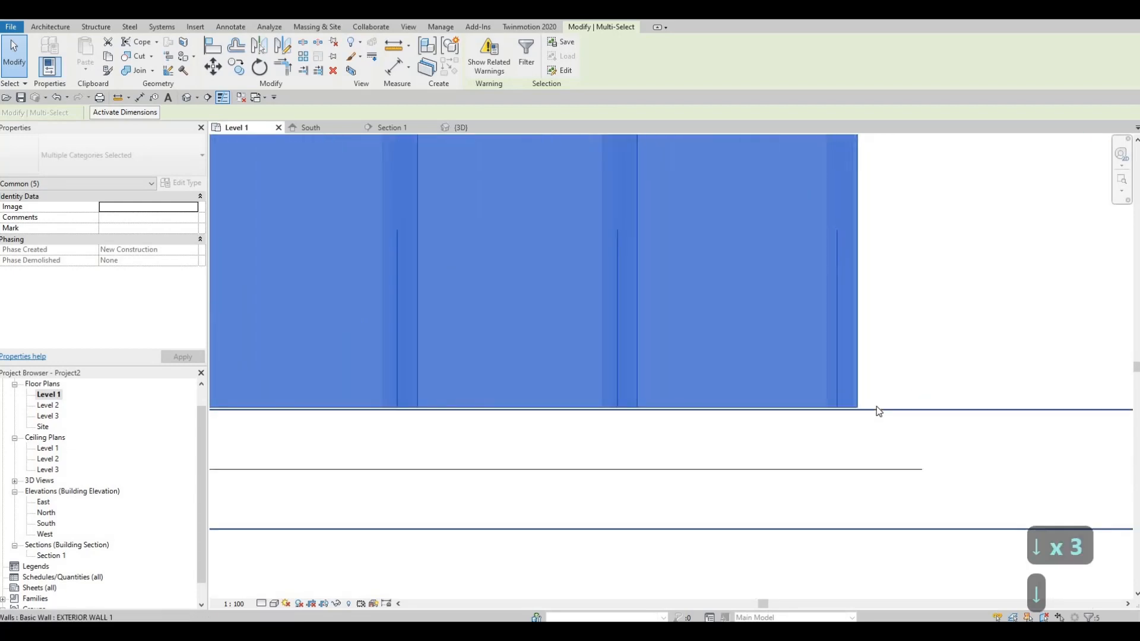
pyautogui.press('Escape')
pyautogui.press('Escape')
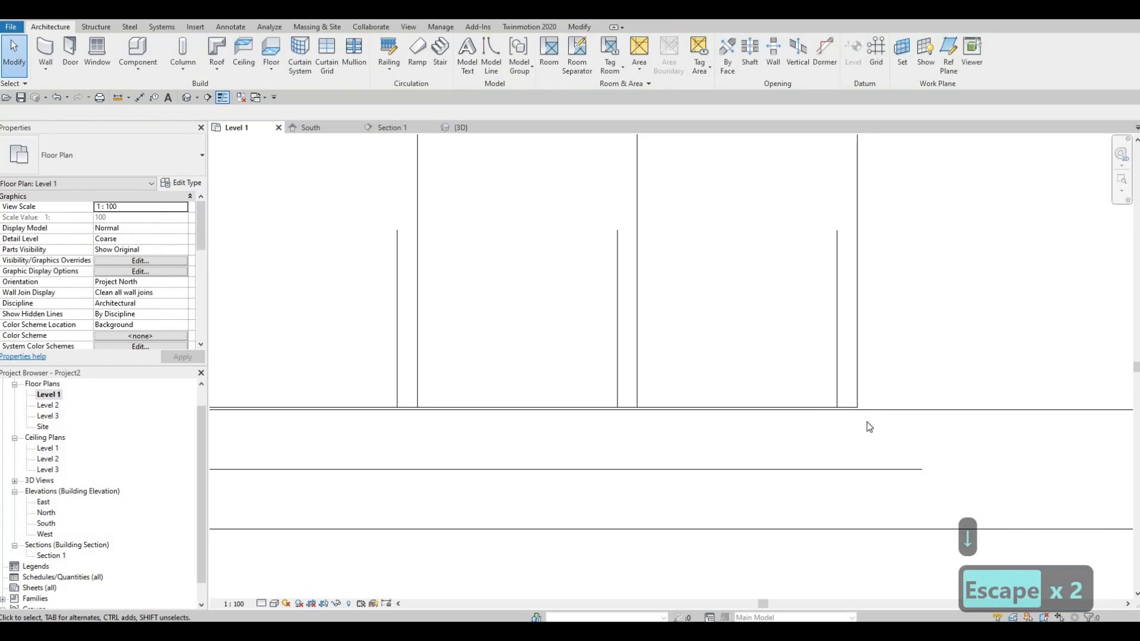
# Align the stair's inner side with the face of the full-height wall along grid B.
pyautogui.press('a')
pyautogui.press('l')
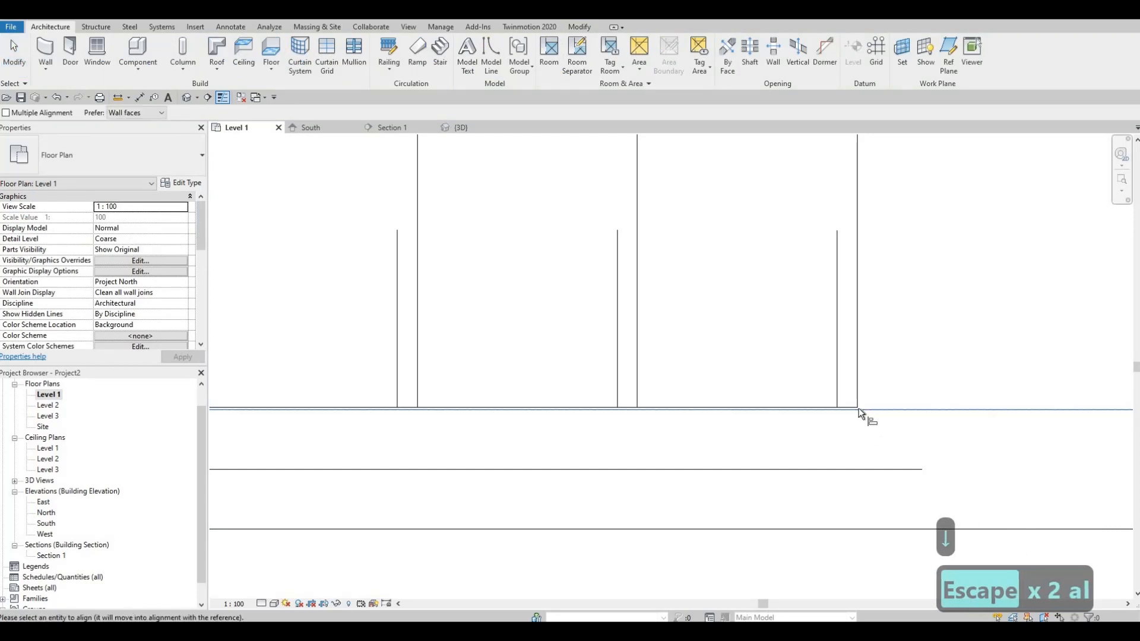
pyautogui.click(859, 408)
pyautogui.moveTo(859, 443)
pyautogui.mouseDown(button='middle')
pyautogui.moveTo(881, 402)
pyautogui.moveTo(866, 440)
pyautogui.mouseUp(button='middle')
pyautogui.scroll(-4, 865, 440)
pyautogui.moveTo(772, 157); pyautogui.dragTo(758, 311, button='middle')
pyautogui.scroll(-2, 758, 311)
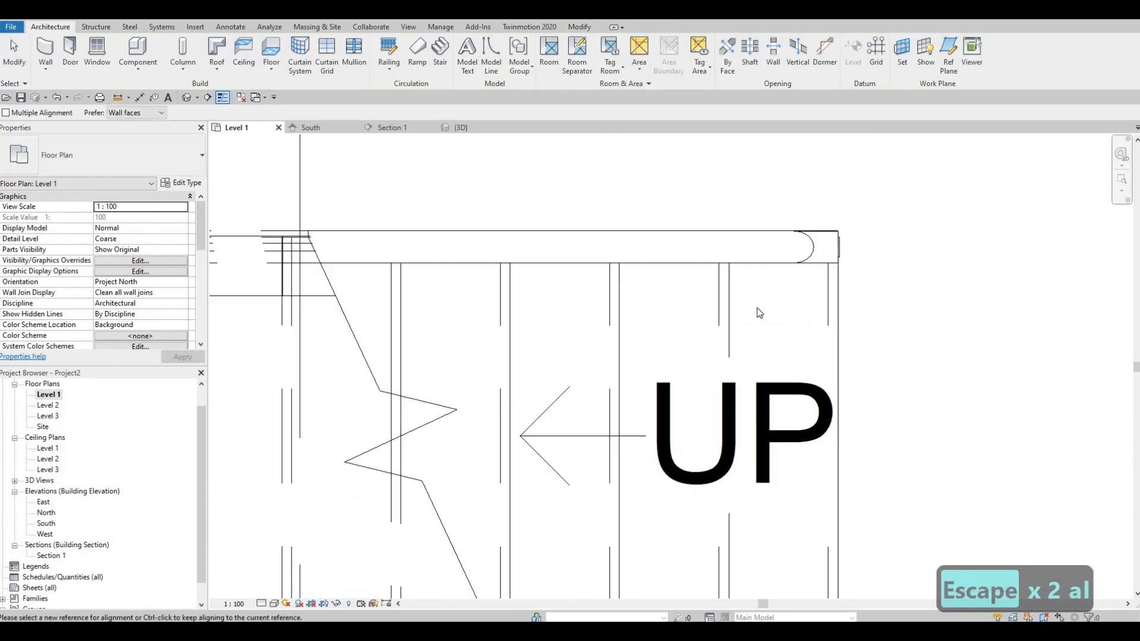
pyautogui.press('Escape')
pyautogui.press('Escape')
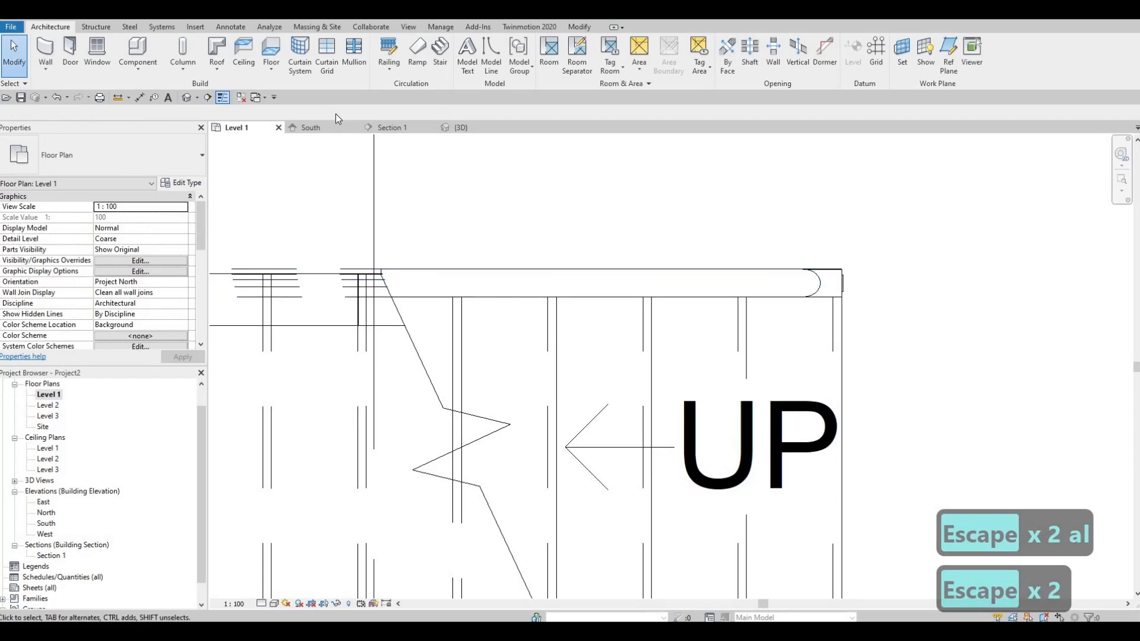
# In the 3D view, align the under-stair wall's face with the open side of the stair.
pyautogui.click(458, 127)
pyautogui.scroll(4, 574, 285)
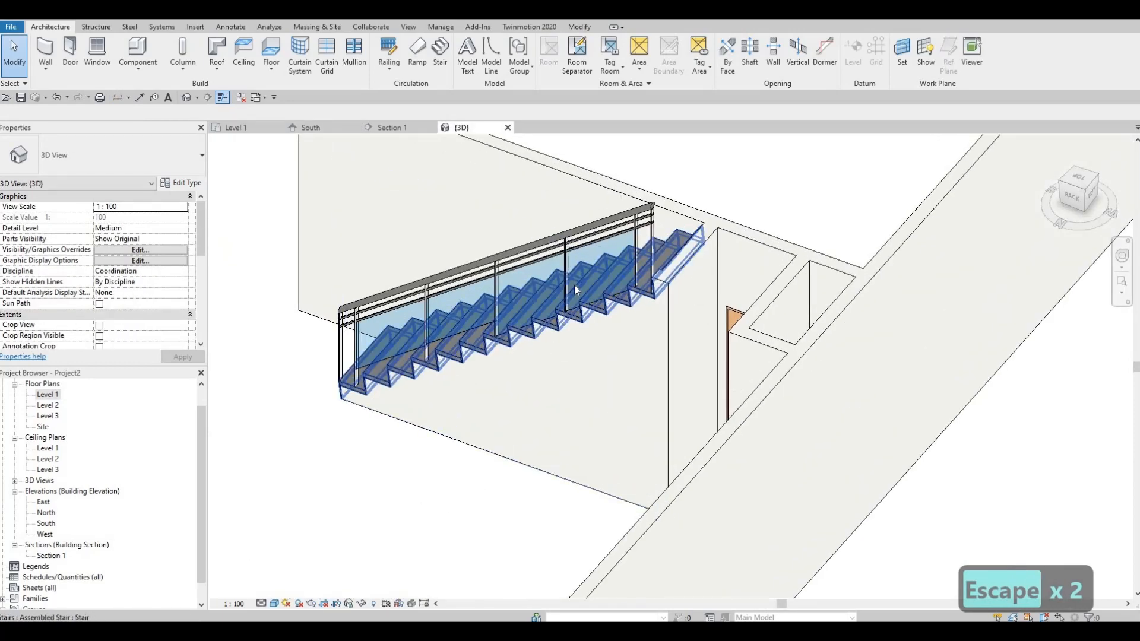
pyautogui.scroll(5, 541, 293)
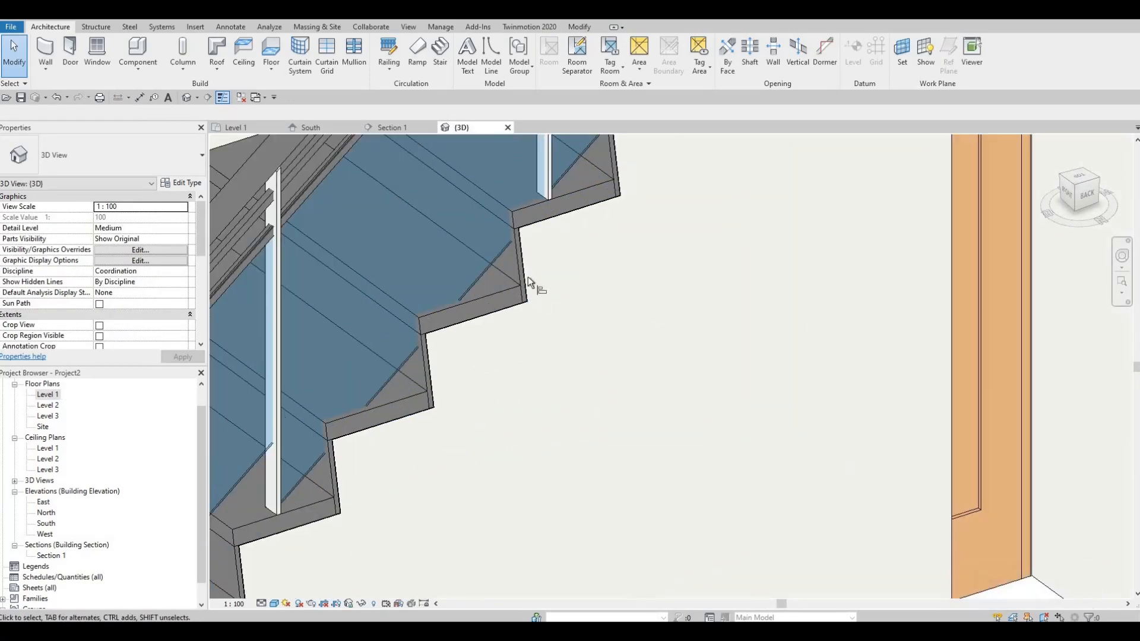
pyautogui.press('a')
pyautogui.press('l')
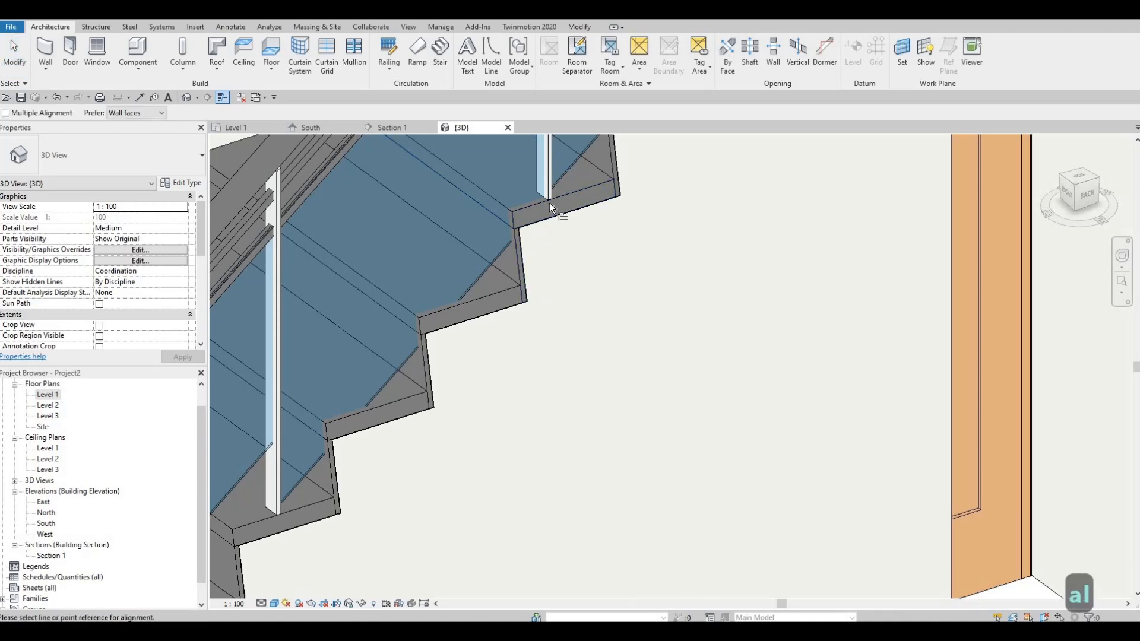
pyautogui.scroll(-3, 631, 285)
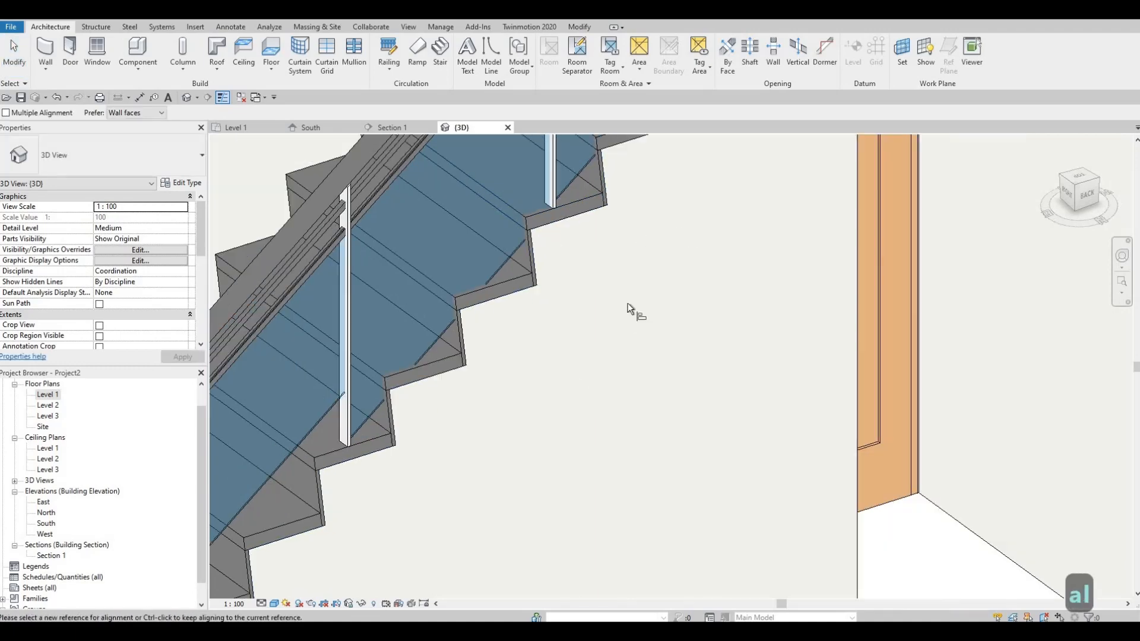
pyautogui.moveTo(718, 259); pyautogui.dragTo(619, 422, button='middle')
pyautogui.scroll(-1, 652, 354)
pyautogui.press('Escape')
pyautogui.keyDown('shift'); pyautogui.moveTo(546, 383); pyautogui.dragTo(482, 311, button='middle'); pyautogui.keyUp('shift')
pyautogui.press('Escape')
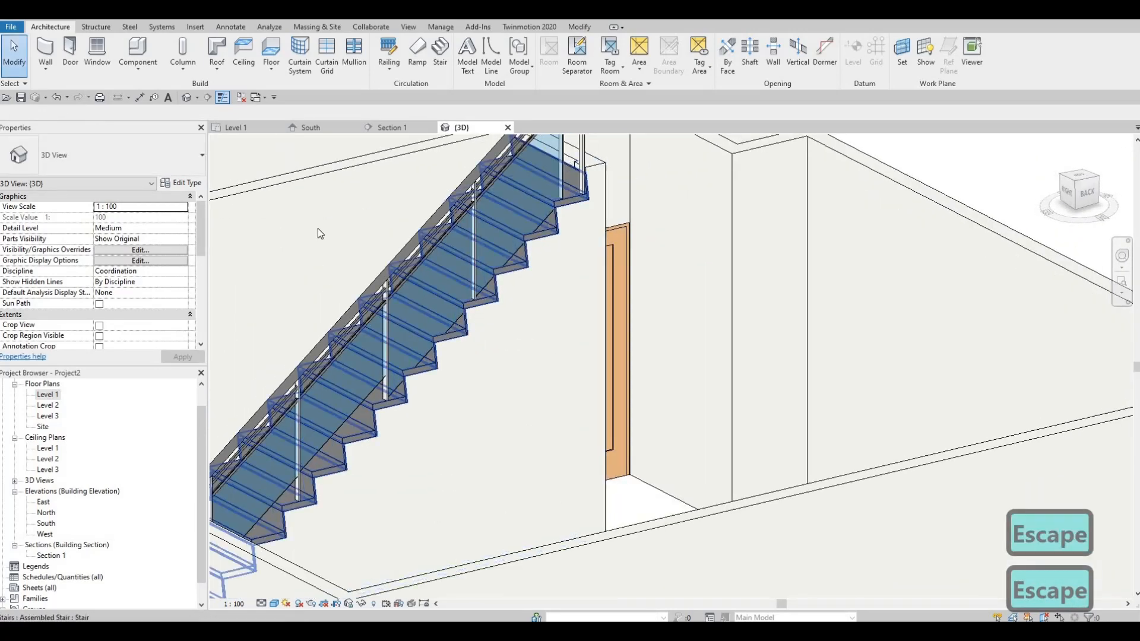
# Set the tread material of the stair's run type to Cherry.
pyautogui.click(479, 307)
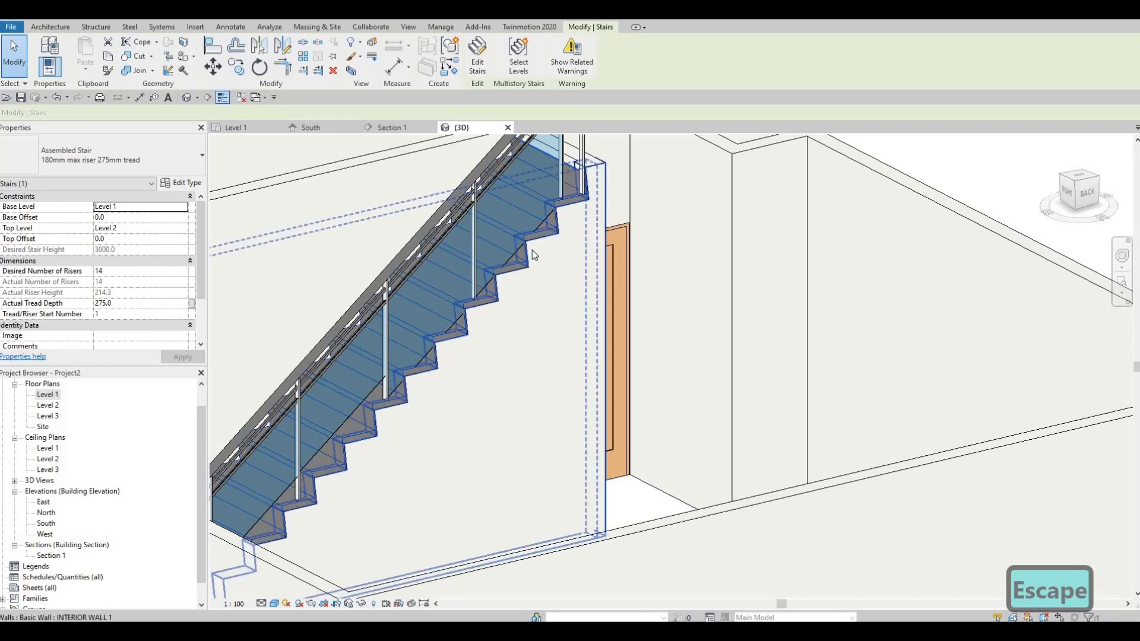
pyautogui.press('Escape')
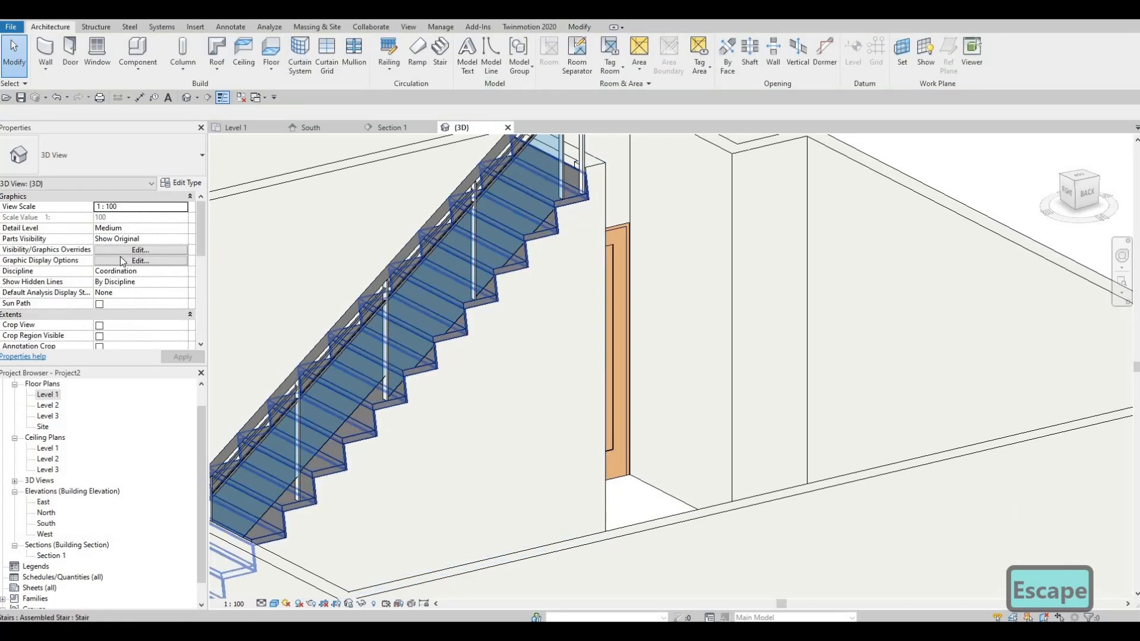
pyautogui.hotkey('ctrl', 'Left')
pyautogui.click(182, 183)
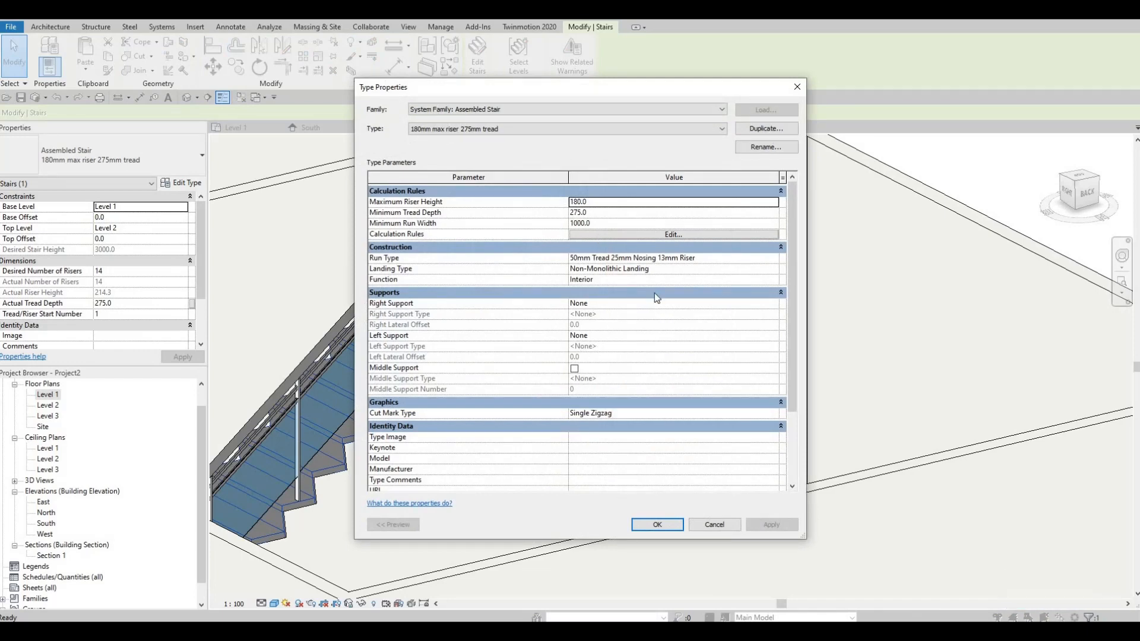
pyautogui.press('F1')
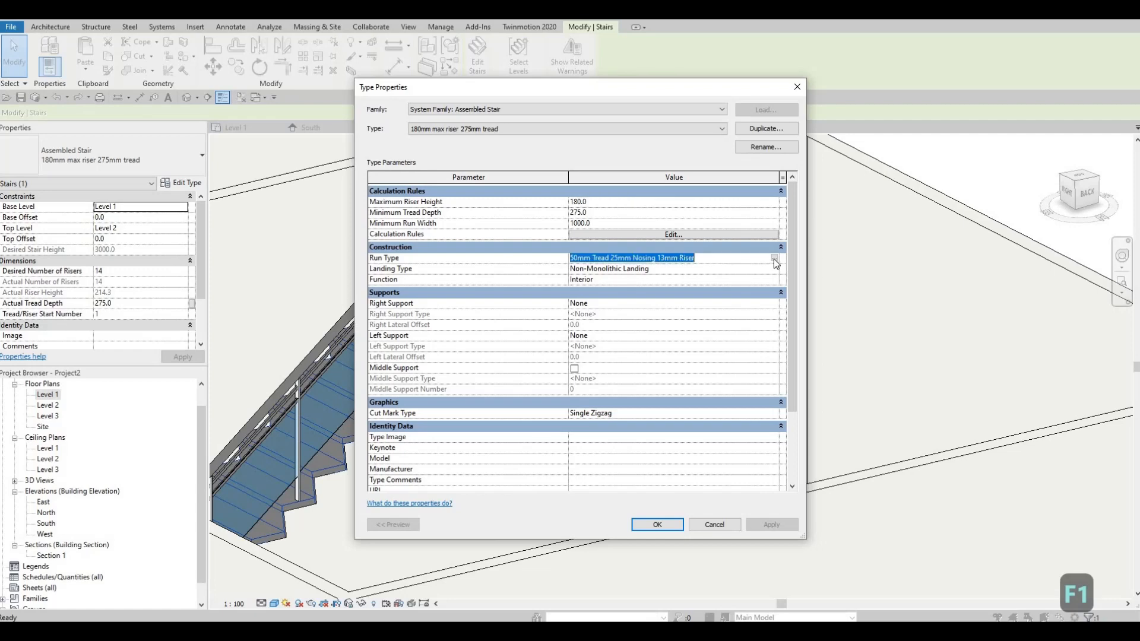
pyautogui.click(774, 258)
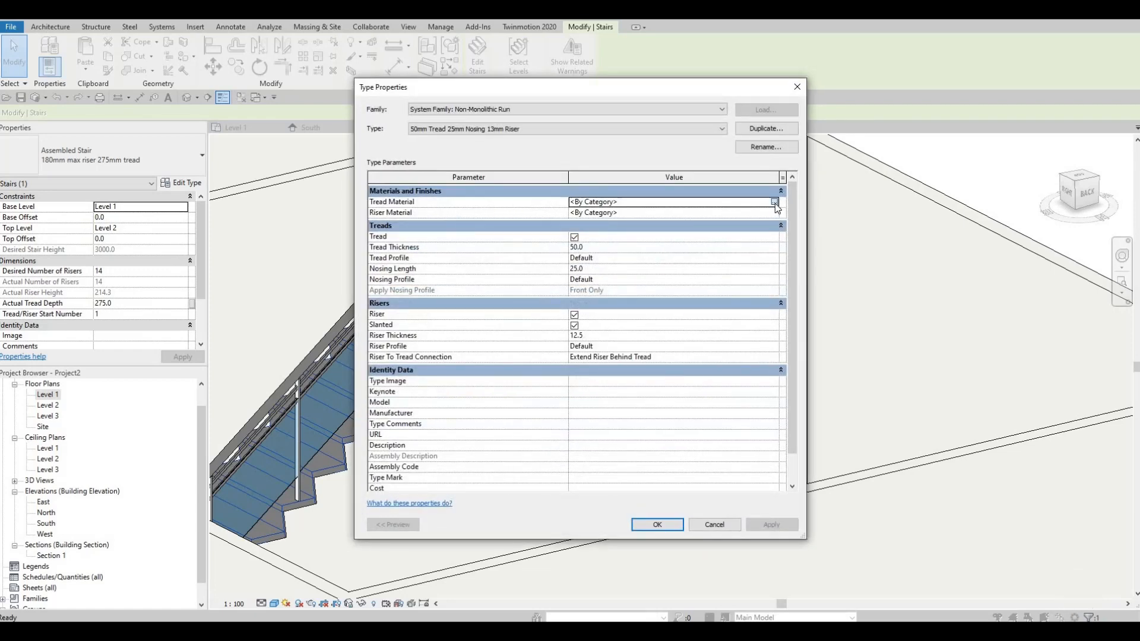
pyautogui.click(775, 202)
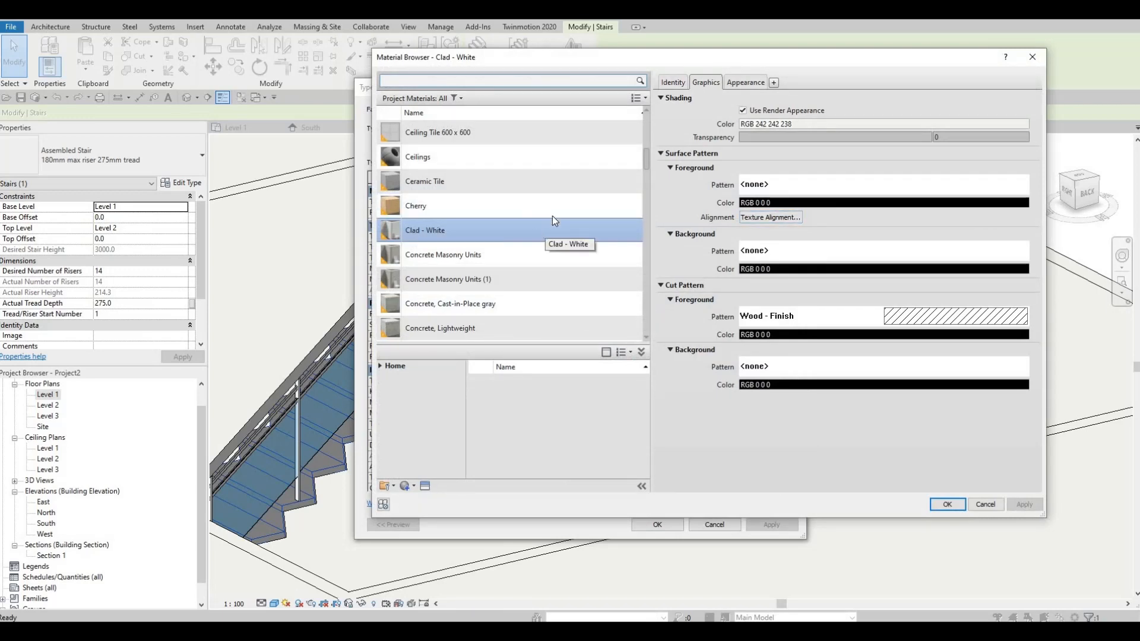
pyautogui.click(947, 504)
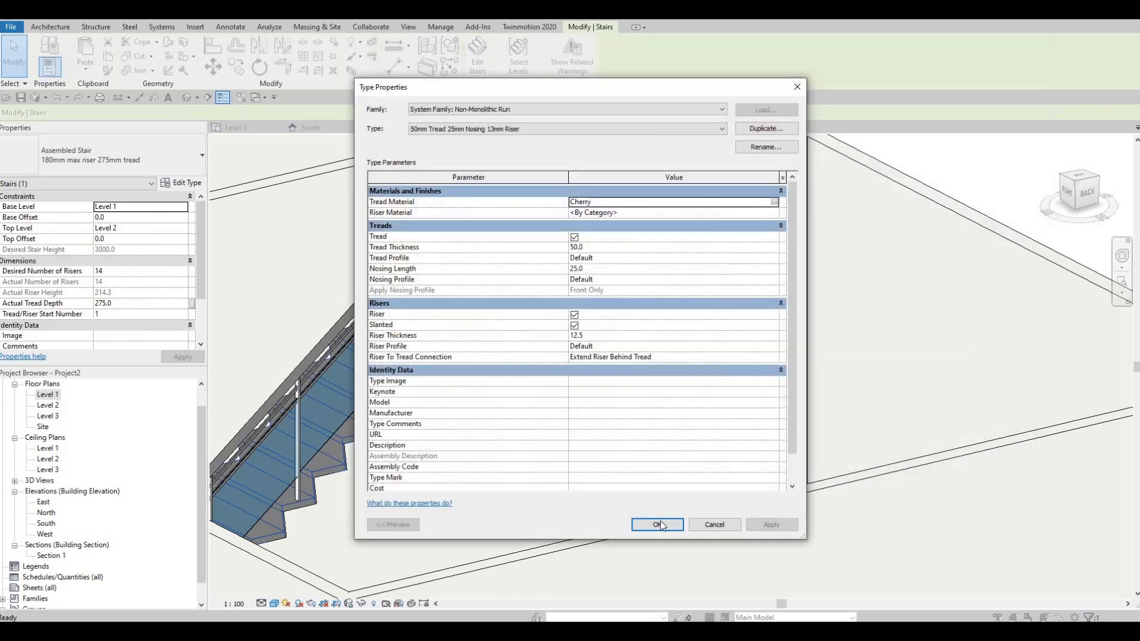
pyautogui.press('Return')
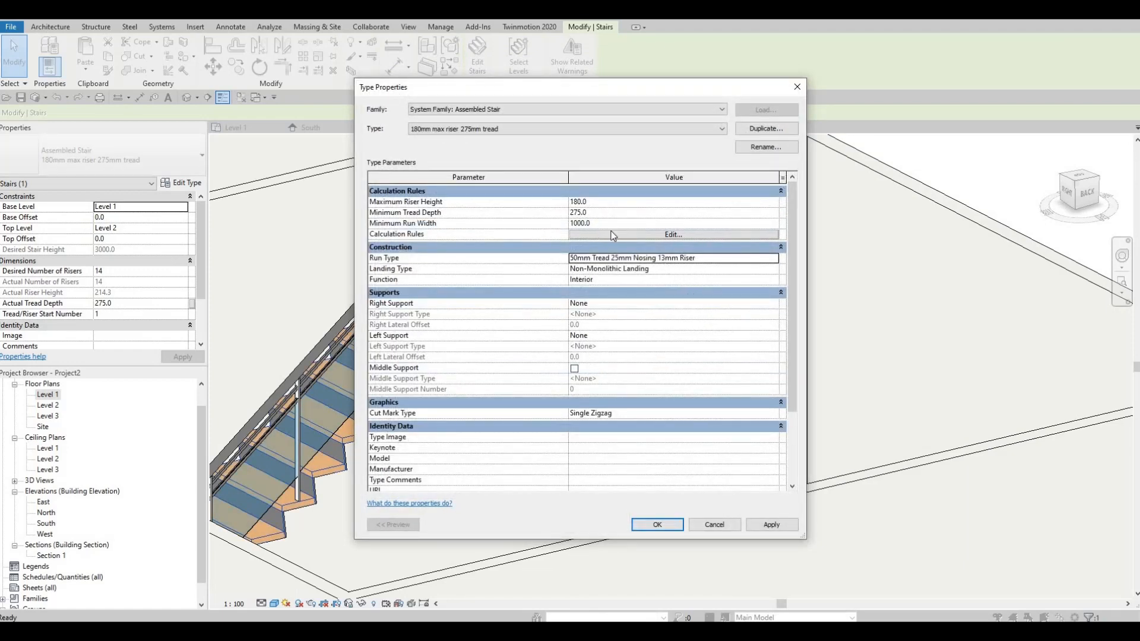
# Set the riser material of the stair's run type to Clad - White and apply the stair type changes.
pyautogui.click(770, 259)
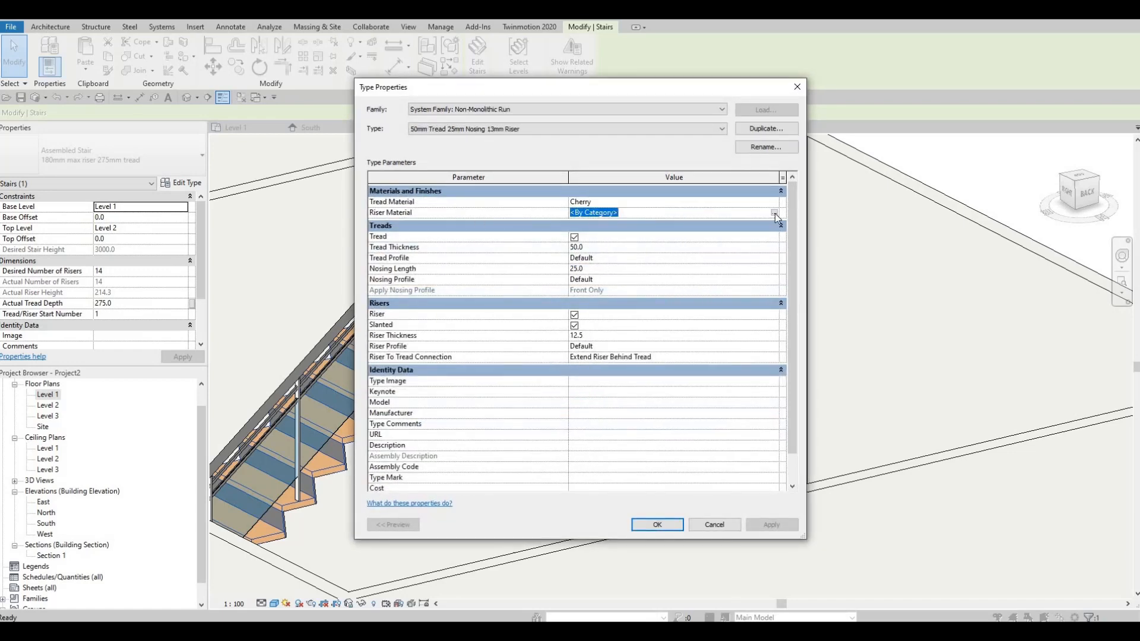
pyautogui.click(775, 213)
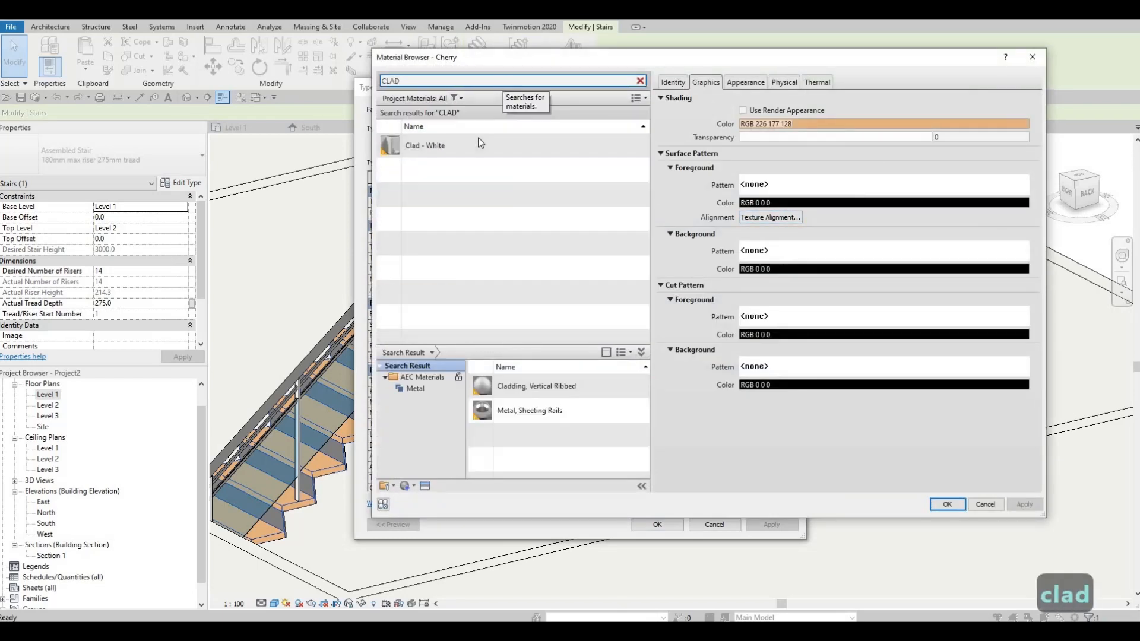
pyautogui.click(480, 139)
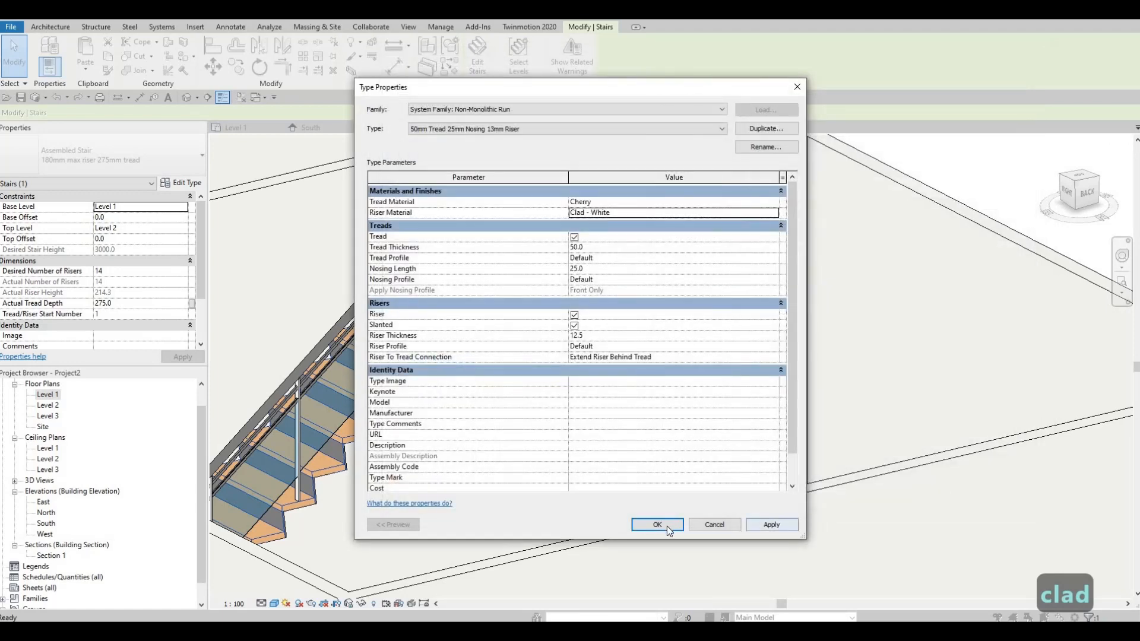
pyautogui.click(657, 525)
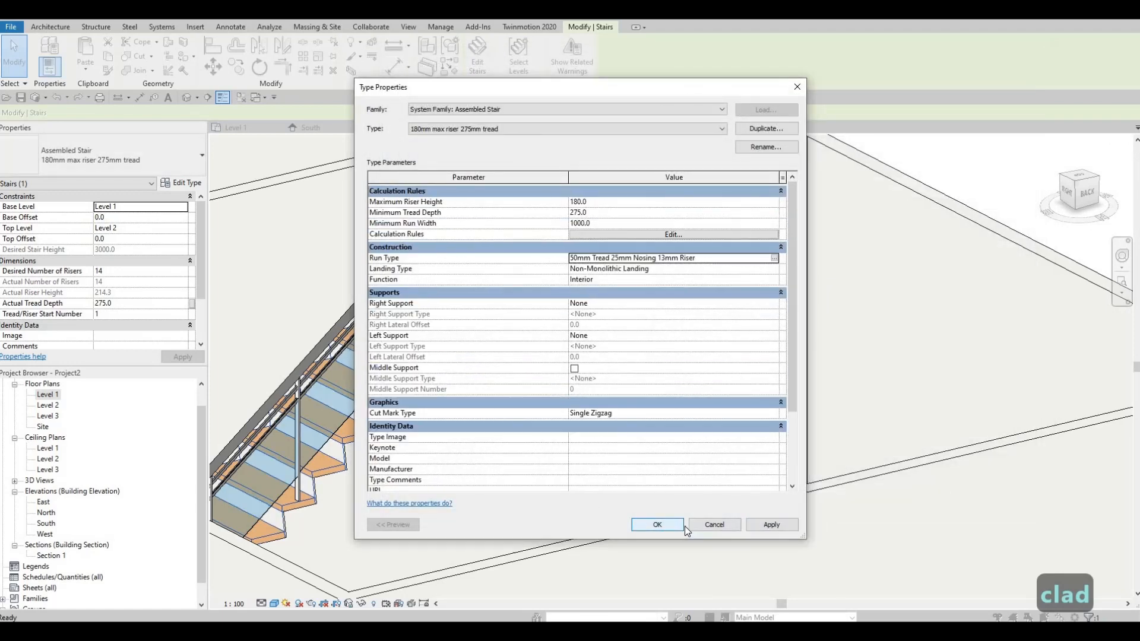
pyautogui.click(657, 525)
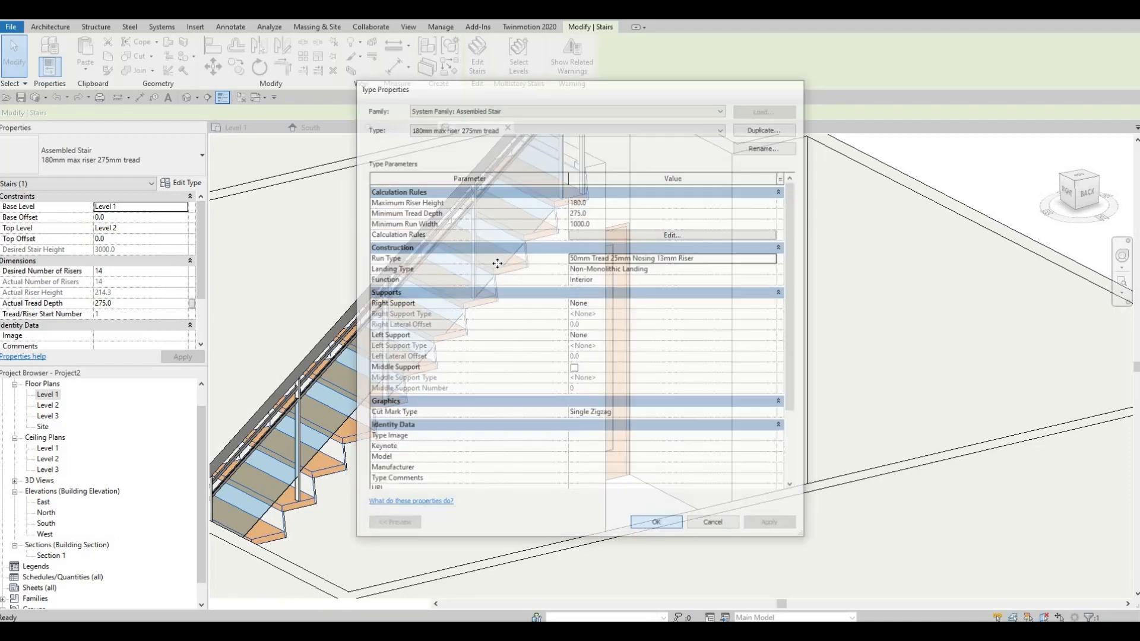
# Examine the stair's treads, risers and railing and the walls around the door from several angles in 3D.
pyautogui.scroll(5, 842, 297)
pyautogui.scroll(-8, 842, 297)
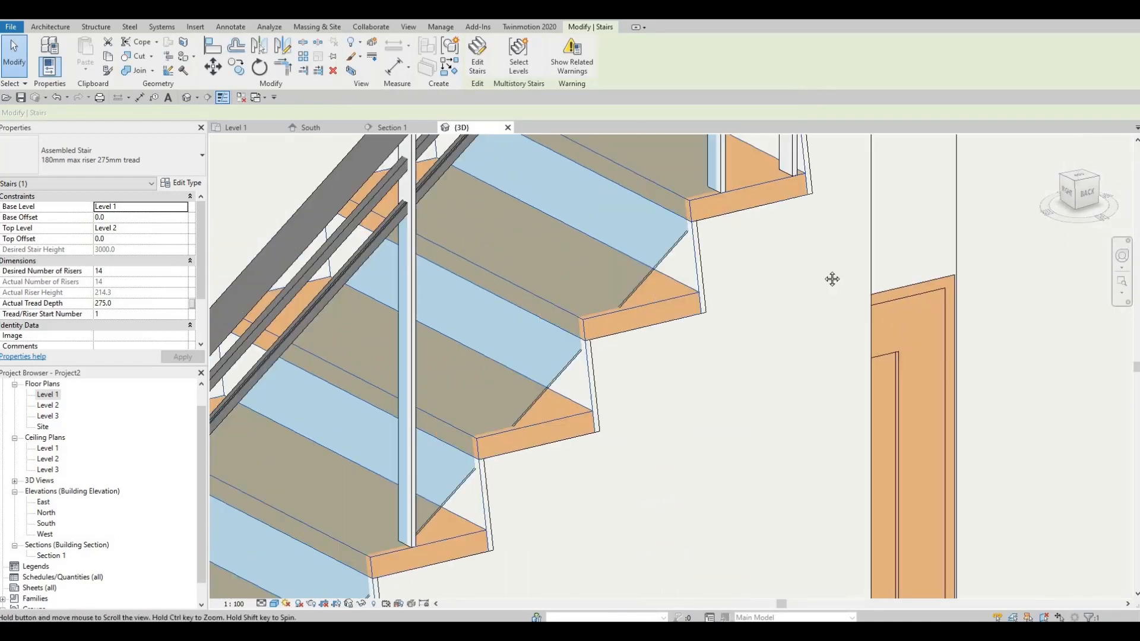
pyautogui.keyDown('shift'); pyautogui.moveTo(820, 331); pyautogui.dragTo(730, 372, button='middle'); pyautogui.keyUp('shift')
pyautogui.keyDown('shift'); pyautogui.moveTo(815, 277); pyautogui.dragTo(950, 261, button='middle'); pyautogui.keyUp('shift')
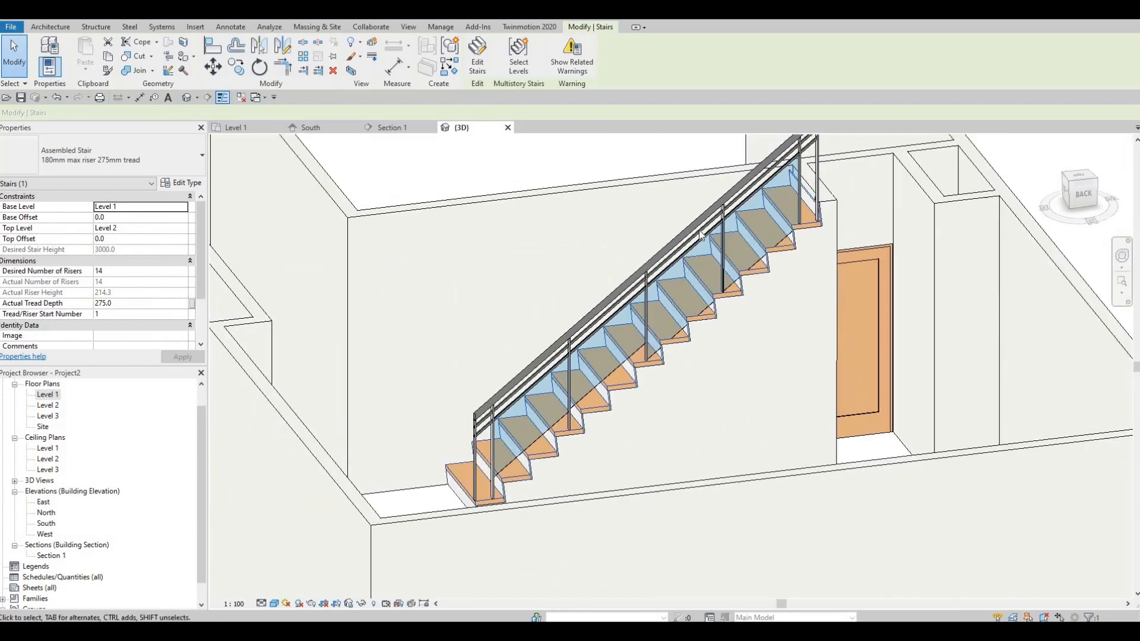
pyautogui.moveTo(962, 170); pyautogui.dragTo(837, 257, button='middle')
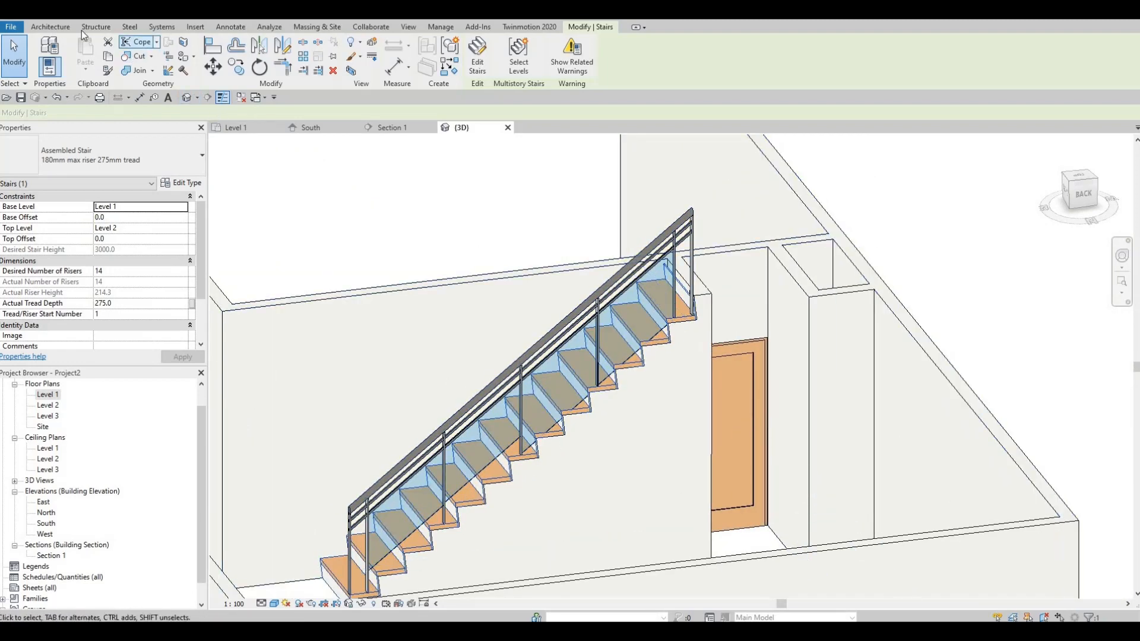
pyautogui.click(51, 27)
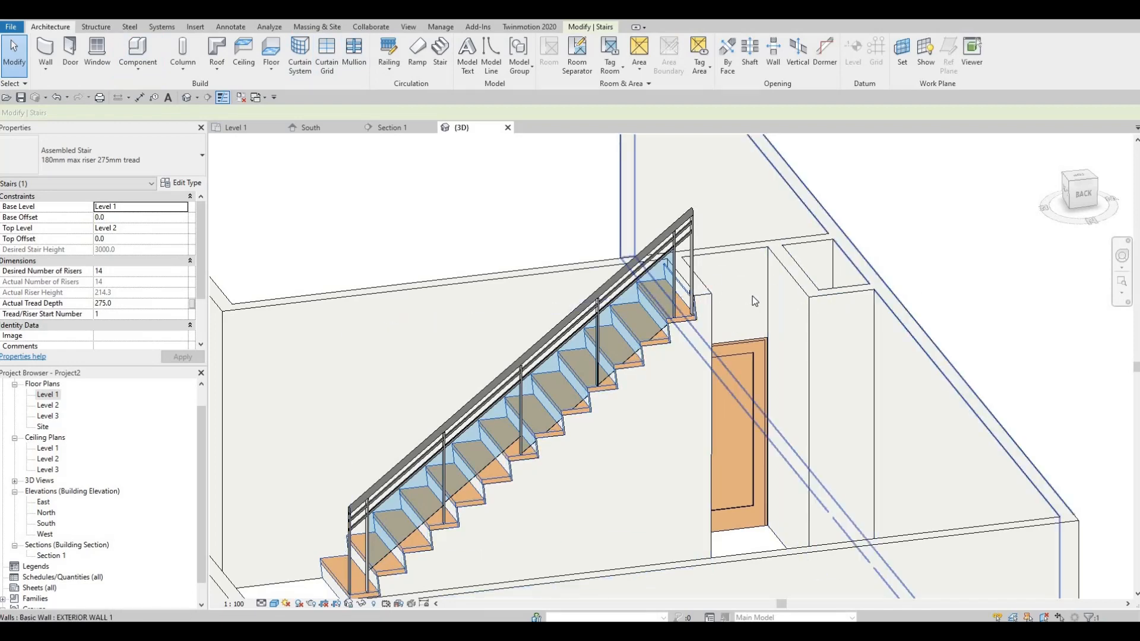
pyautogui.scroll(-2, 707, 285)
pyautogui.scroll(4, 707, 349)
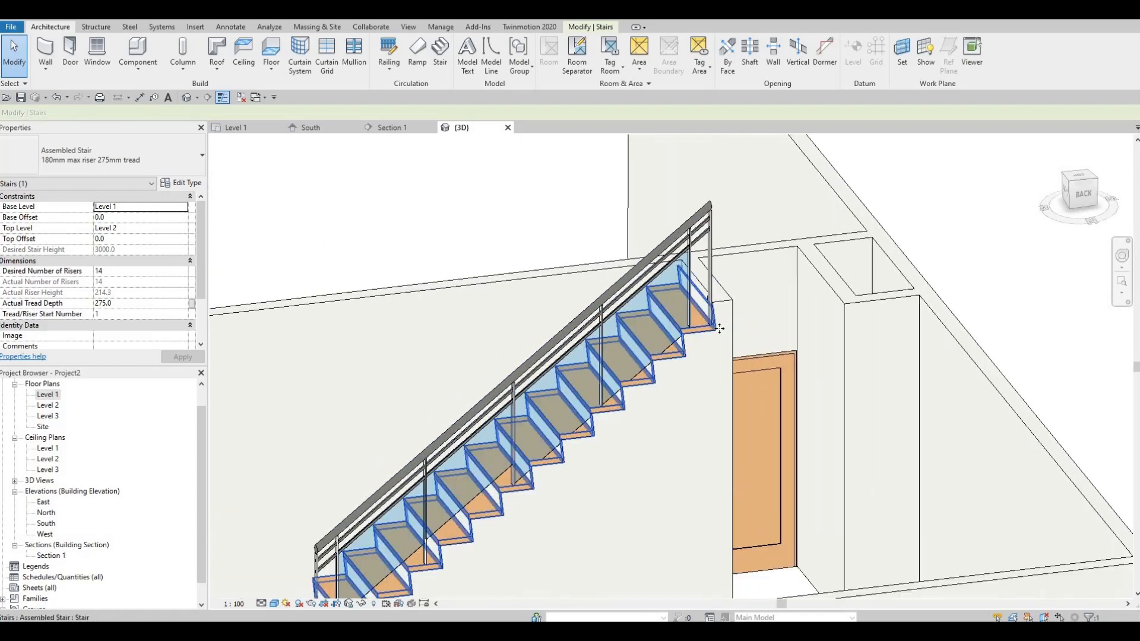
pyautogui.keyDown('shift'); pyautogui.moveTo(707, 348); pyautogui.dragTo(669, 443, button='middle'); pyautogui.keyUp('shift')
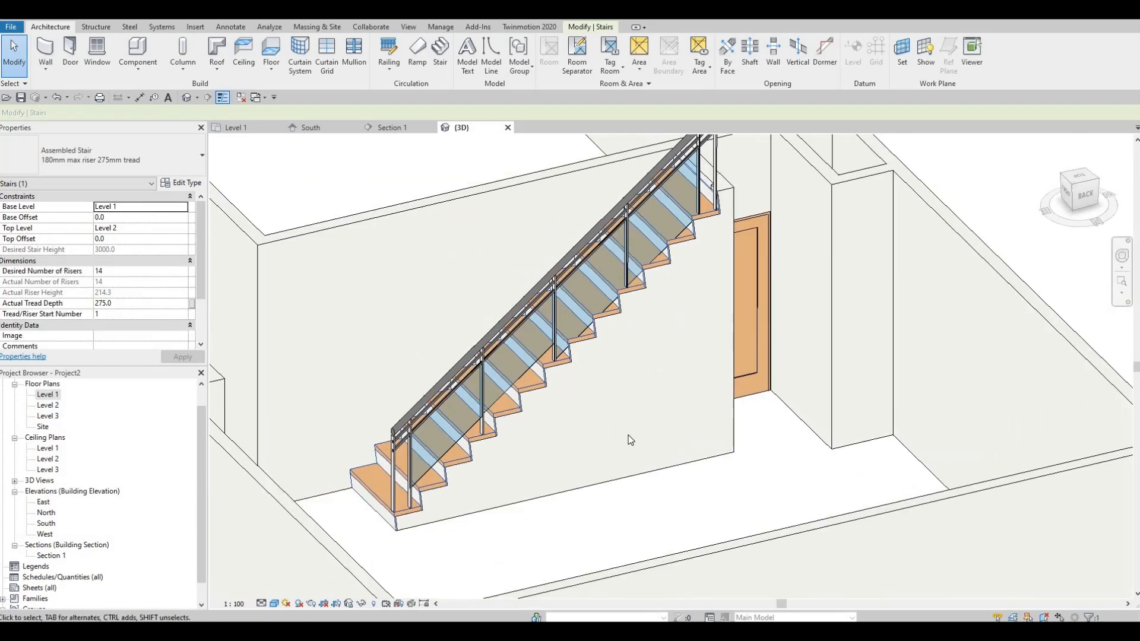
pyautogui.click(566, 532)
pyautogui.click(492, 487)
pyautogui.press('Escape')
pyautogui.keyDown('shift'); pyautogui.moveTo(516, 516); pyautogui.dragTo(780, 398, button='middle'); pyautogui.keyUp('shift')
pyautogui.scroll(2, 775, 386)
pyautogui.scroll(1, 776, 377)
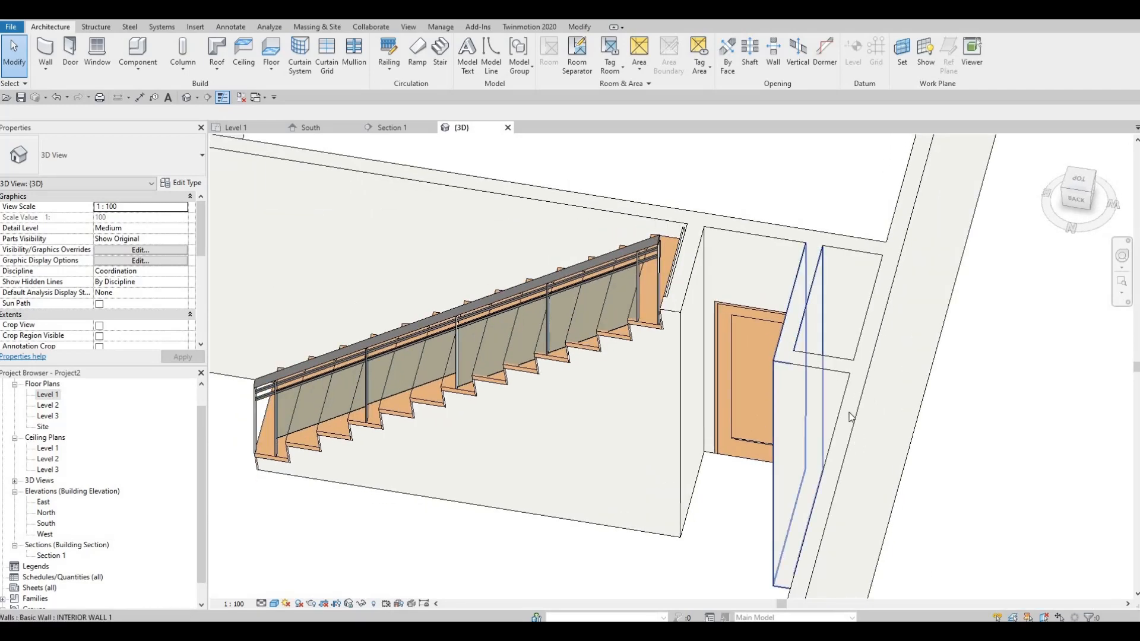
pyautogui.keyDown('shift'); pyautogui.moveTo(851, 417); pyautogui.dragTo(736, 452, button='middle'); pyautogui.keyUp('shift')
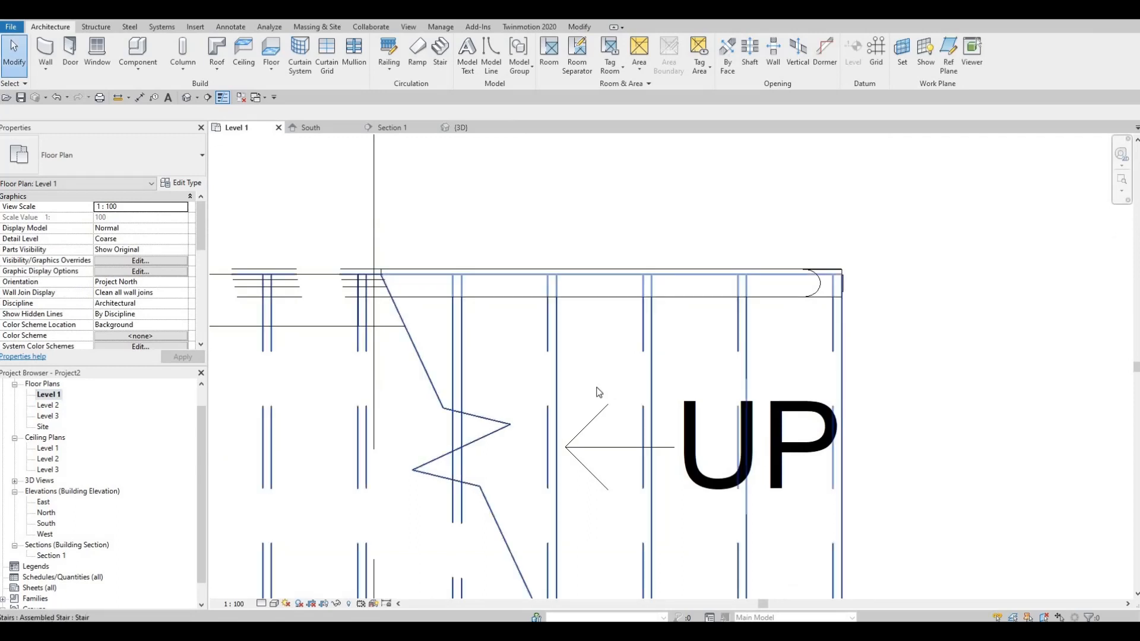
# Nudge the single-panel door beside the stair two increments toward the stair in the Level 1 floor plan.
pyautogui.moveTo(598, 392); pyautogui.dragTo(662, 345, button='middle')
pyautogui.scroll(-4, 662, 344)
pyautogui.moveTo(440, 383); pyautogui.dragTo(657, 343, button='middle')
pyautogui.moveTo(523, 344); pyautogui.dragTo(647, 344, button='middle')
pyautogui.scroll(1, 647, 344)
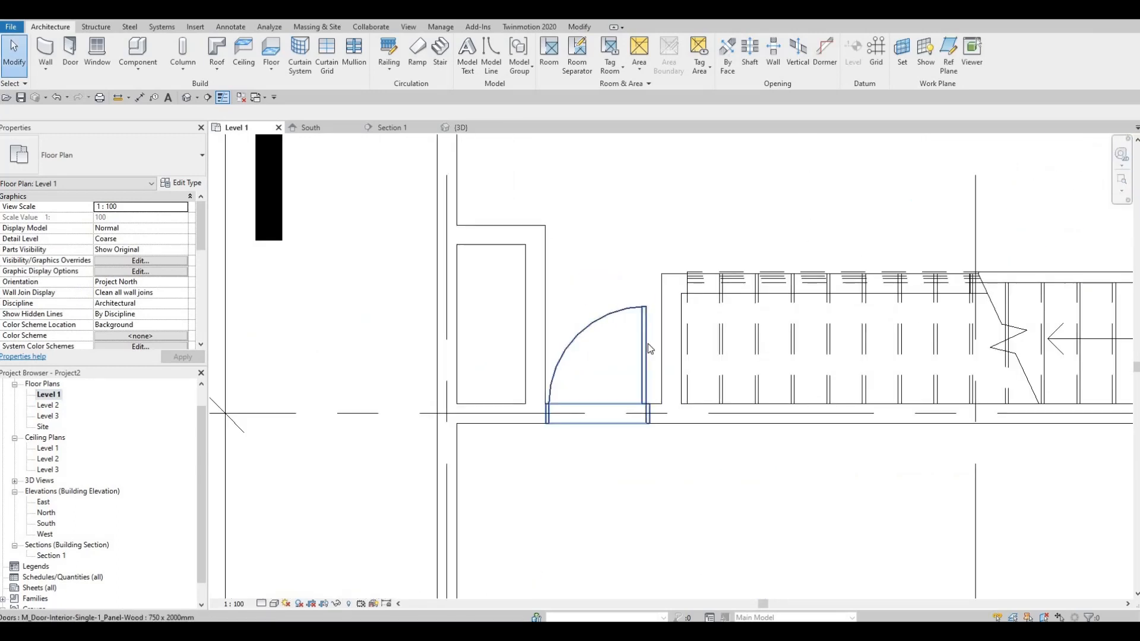
pyautogui.click(648, 343)
pyautogui.press('Right')
pyautogui.press('Right')
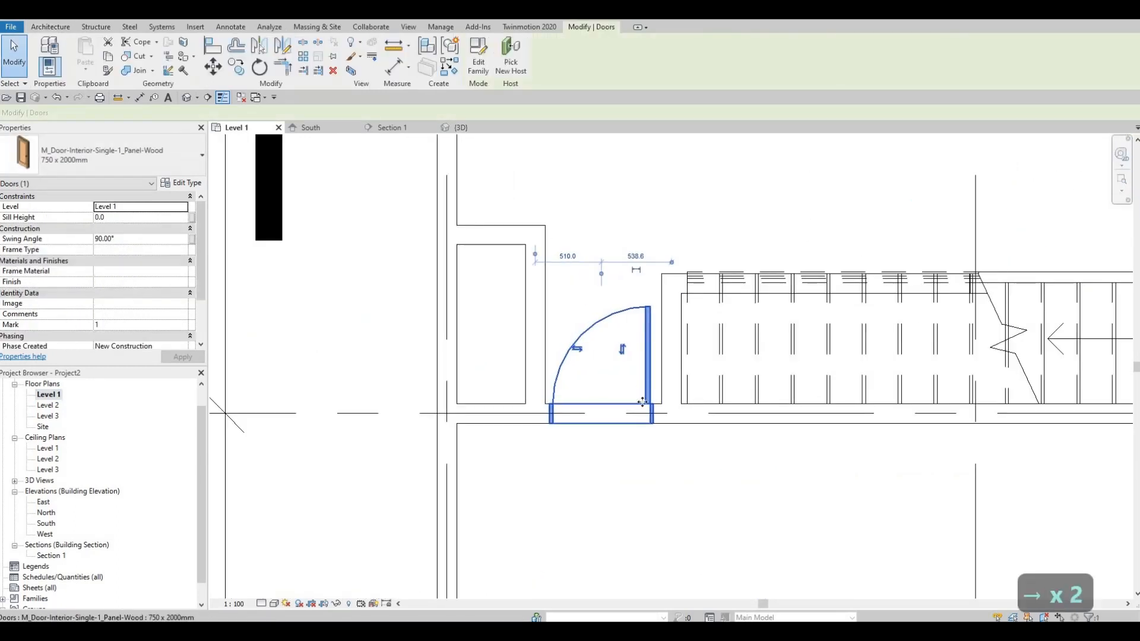
pyautogui.press('Escape')
pyautogui.press('Escape')
pyautogui.scroll(-1, 607, 359)
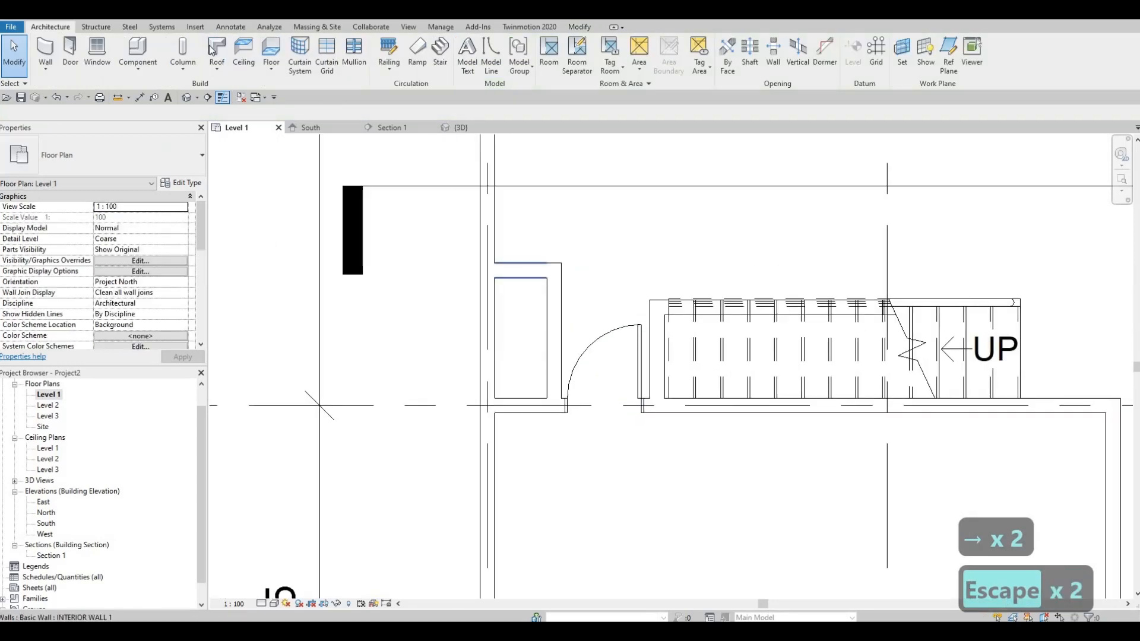
# Preview the residential door families and open M_Door-Interior-Double-Sliding-2_Panel-Wood for loading.
pyautogui.click(195, 27)
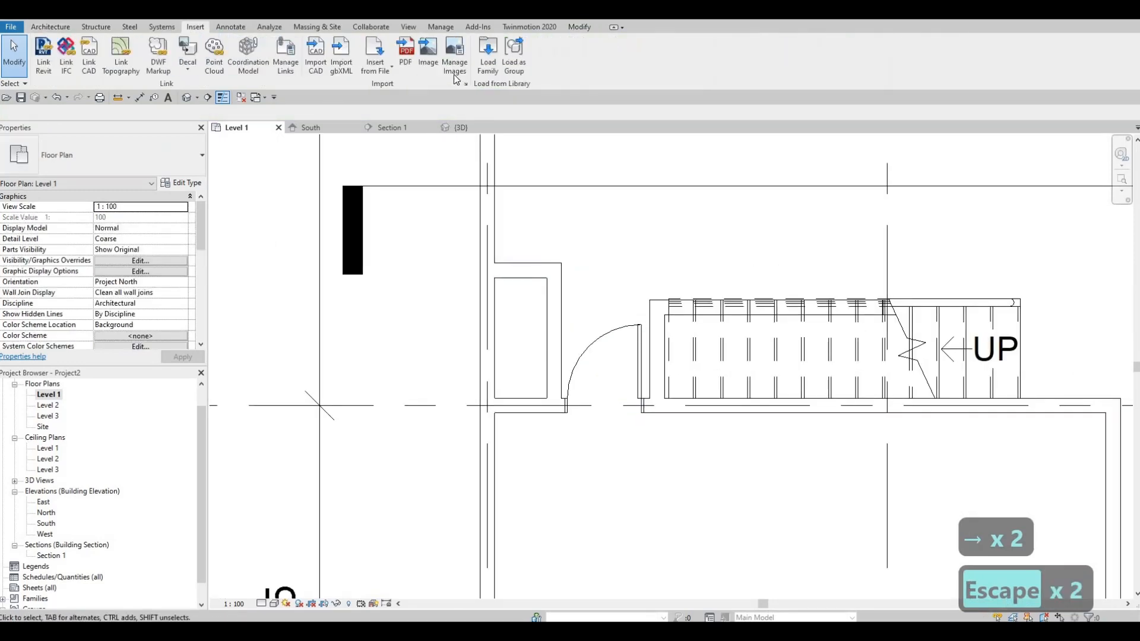
pyautogui.click(488, 56)
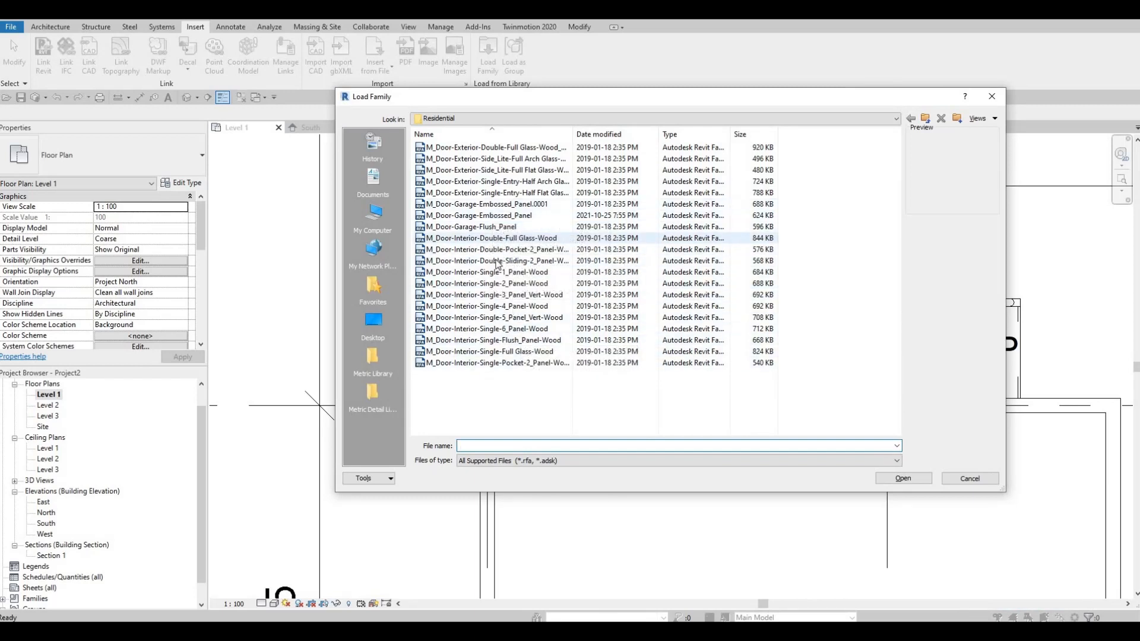
pyautogui.click(497, 261)
pyautogui.click(496, 238)
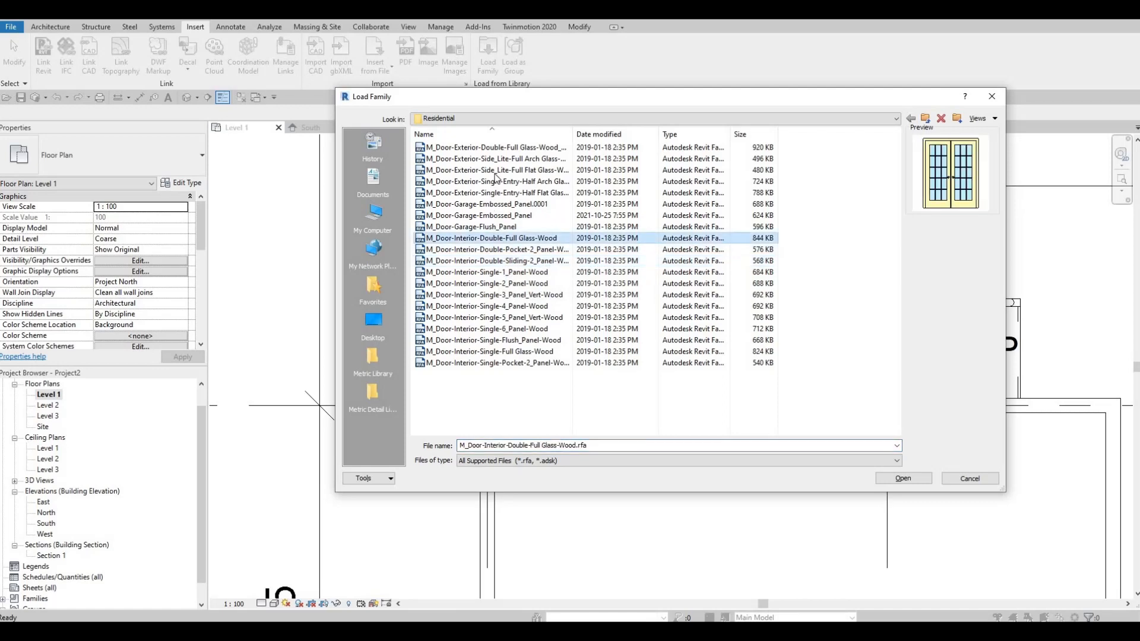
pyautogui.click(496, 203)
pyautogui.click(496, 159)
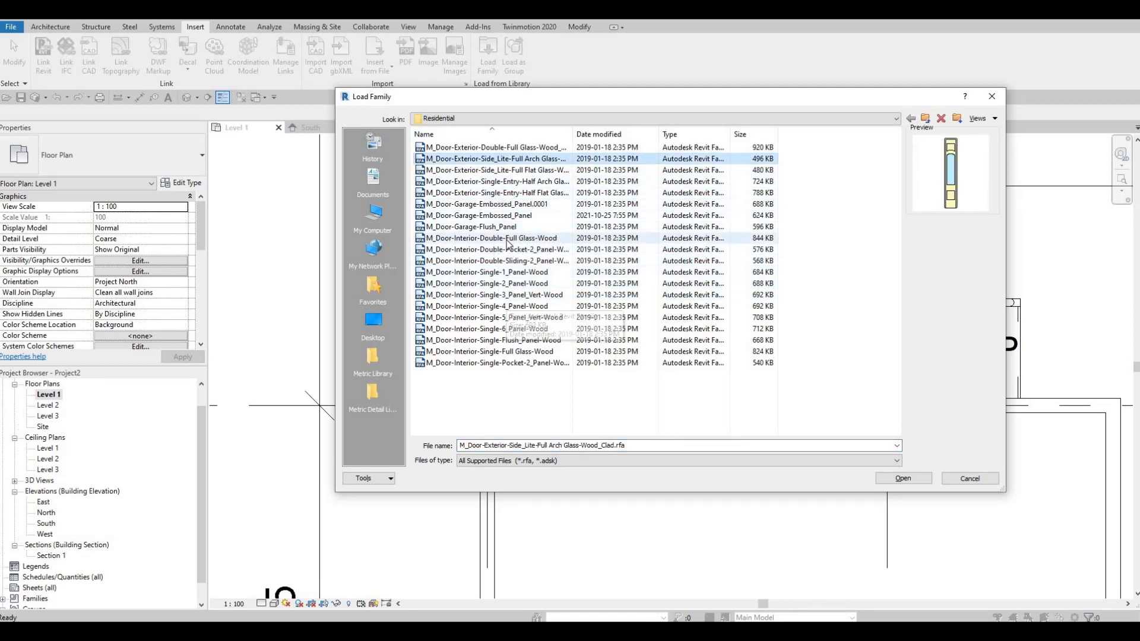
pyautogui.click(503, 238)
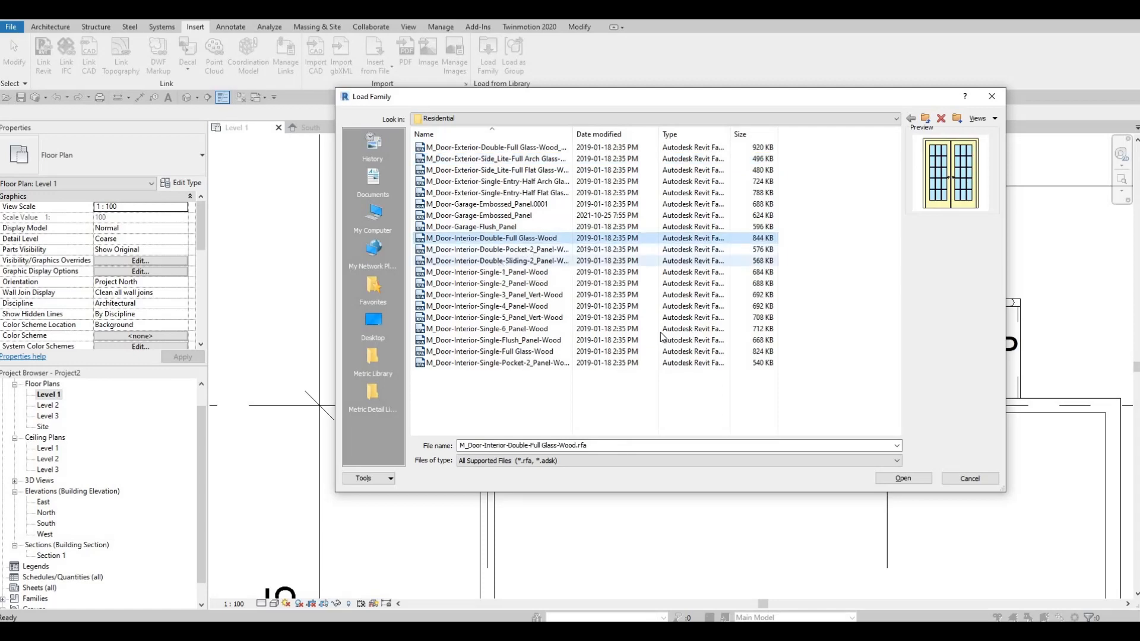
pyautogui.click(525, 262)
pyautogui.click(899, 479)
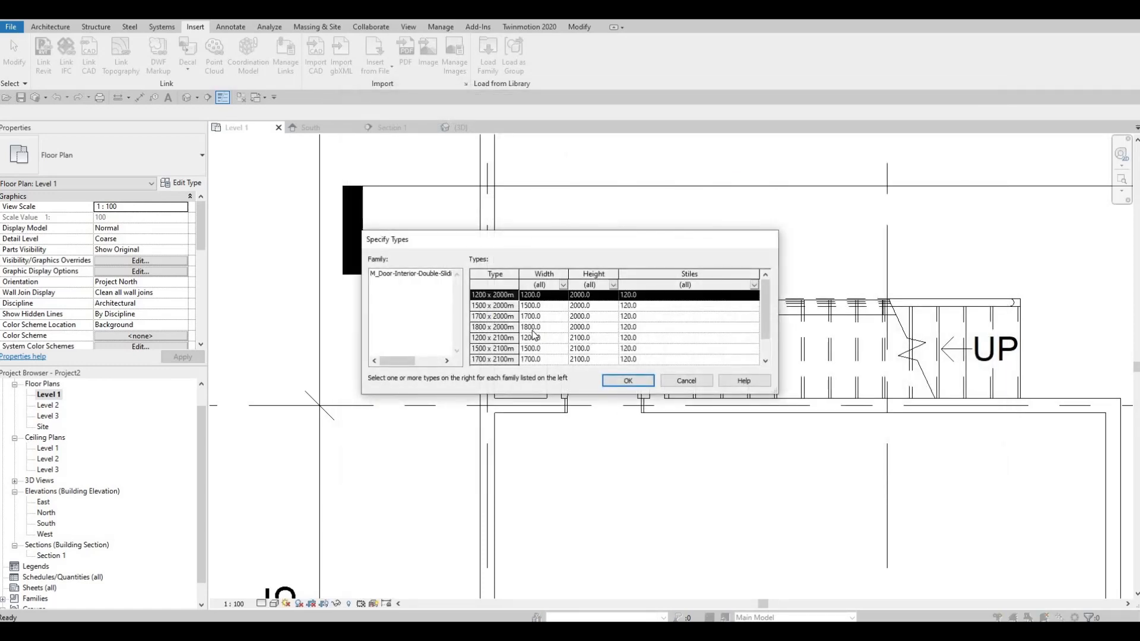
# Load all size types of the double sliding door family into the project.
pyautogui.scroll(-1, 522, 348)
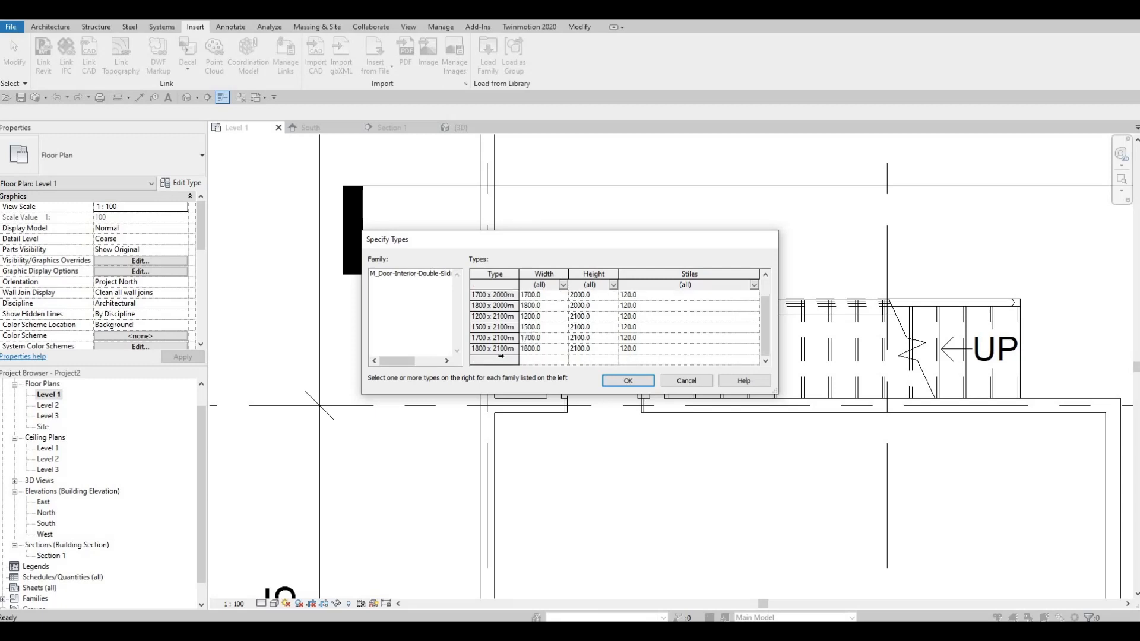
pyautogui.hotkey('ctrl', 'a')
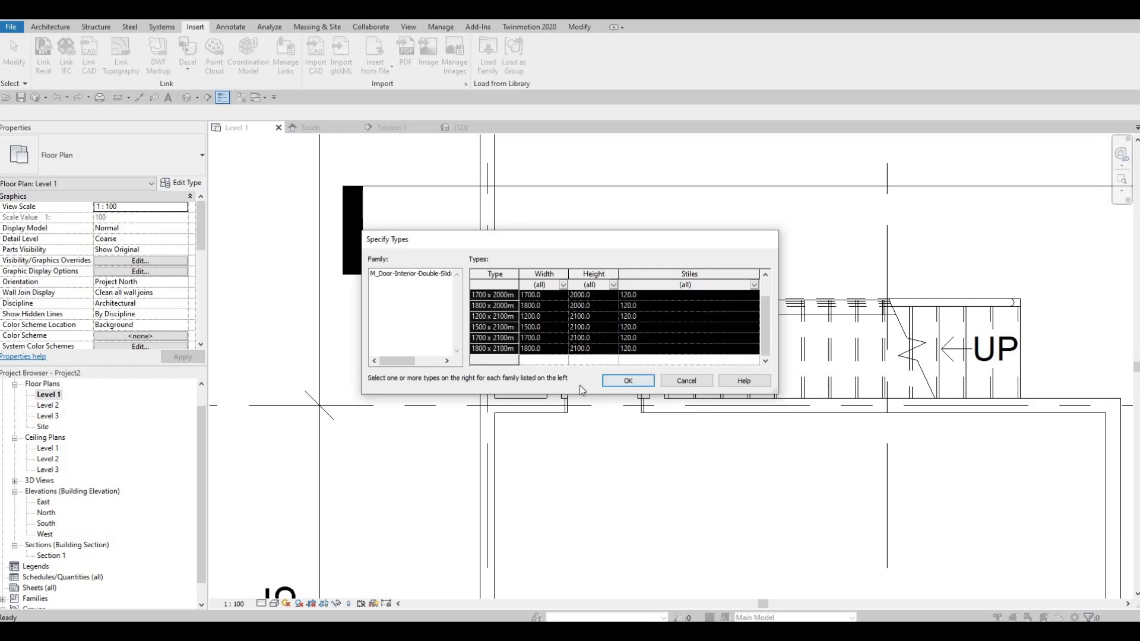
pyautogui.press('Return')
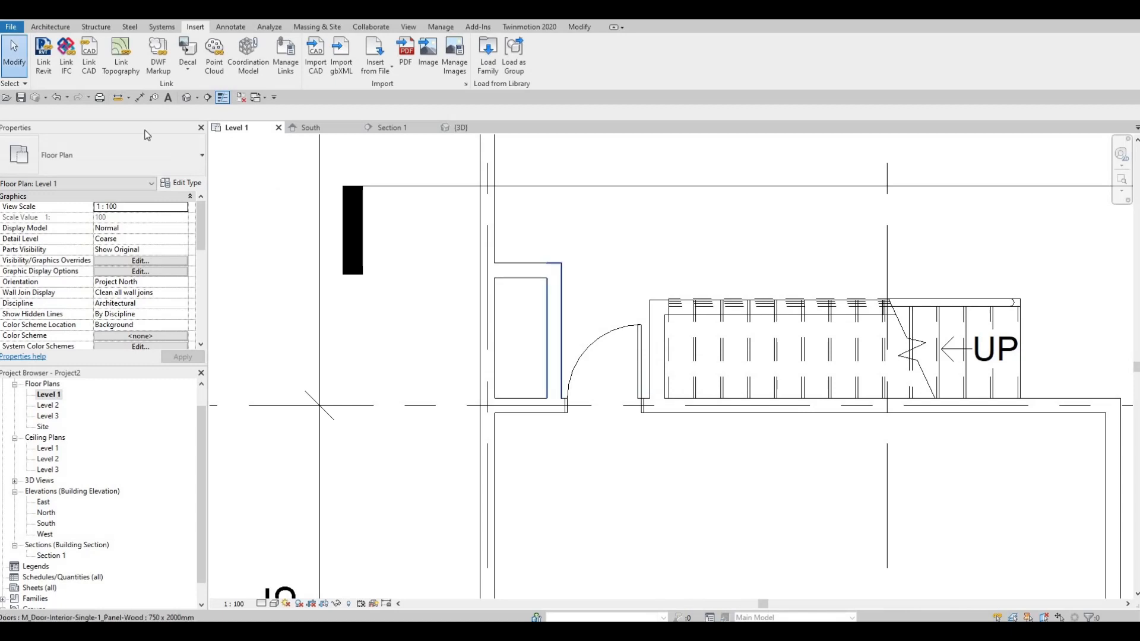
# Place a 1200 x 2000mm double sliding door centred in the closet's front wall on the Level 1 plan.
pyautogui.click(51, 27)
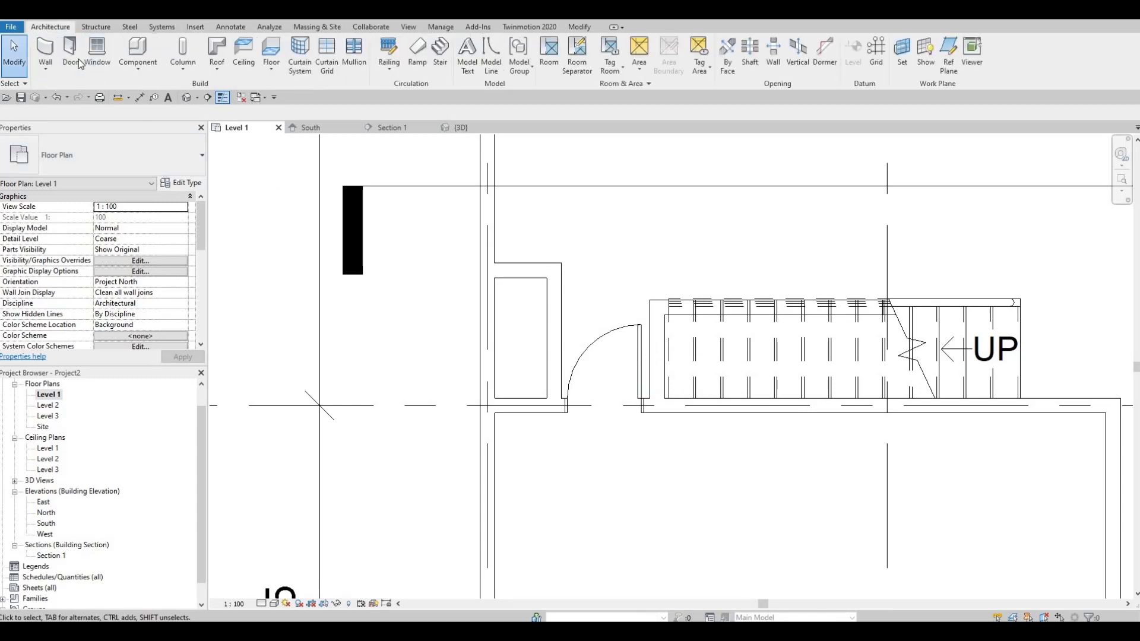
pyautogui.click(72, 54)
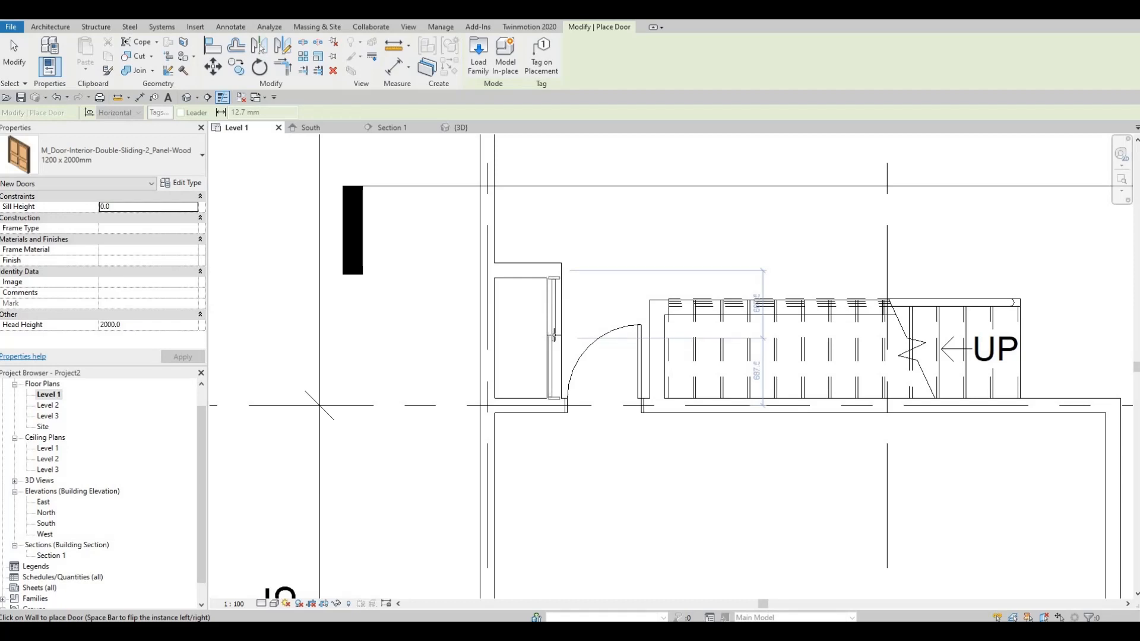
pyautogui.scroll(2, 554, 336)
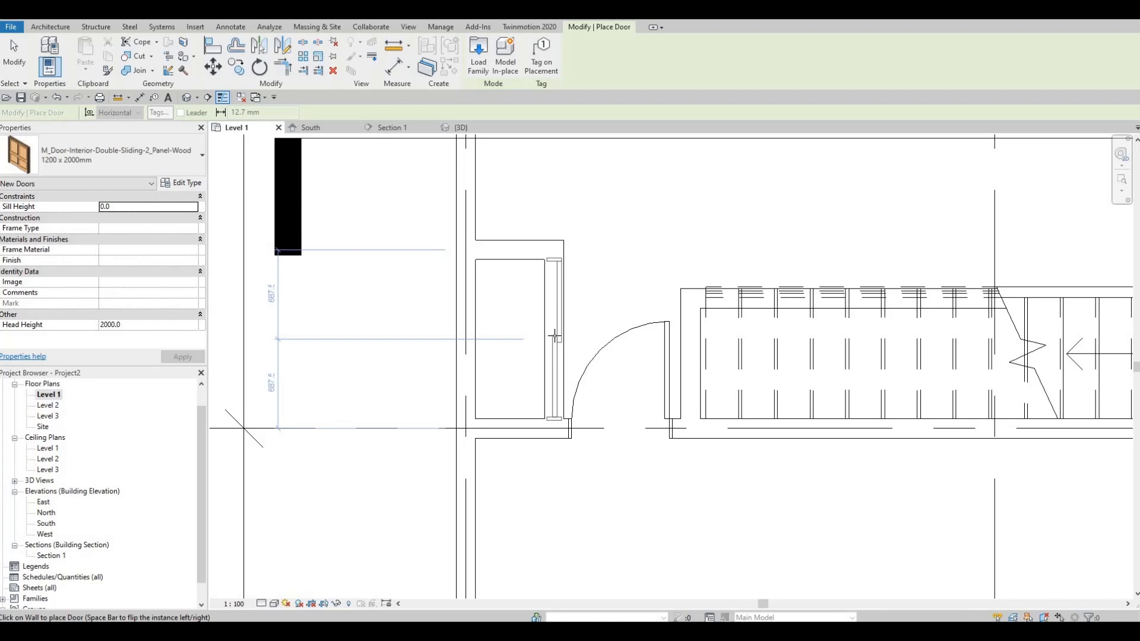
pyautogui.click(554, 335)
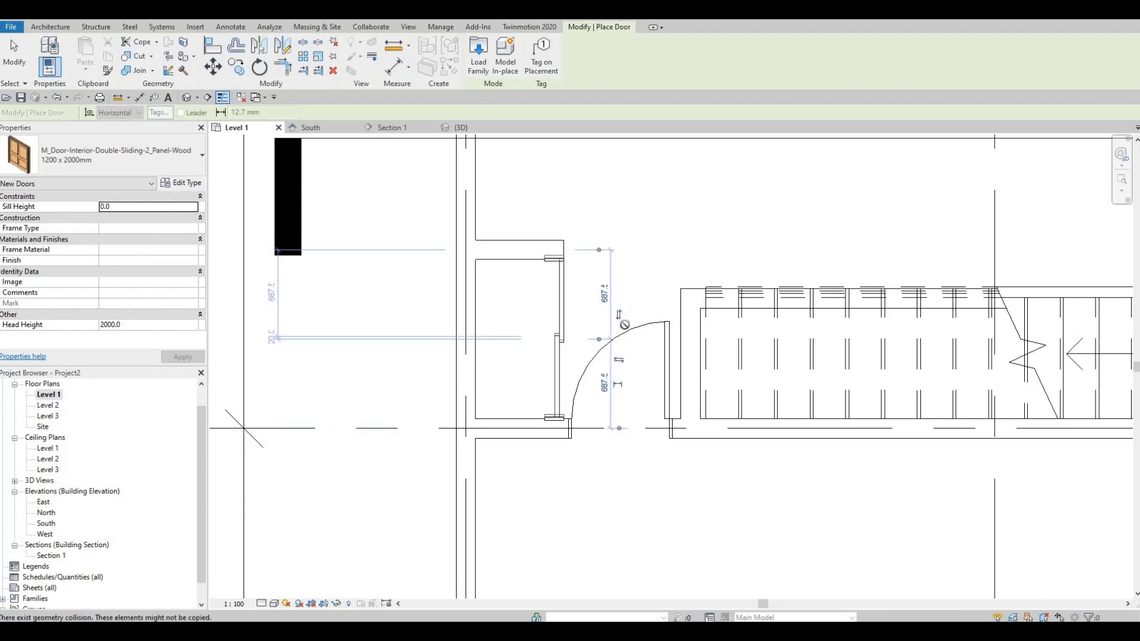
pyautogui.scroll(2, 546, 423)
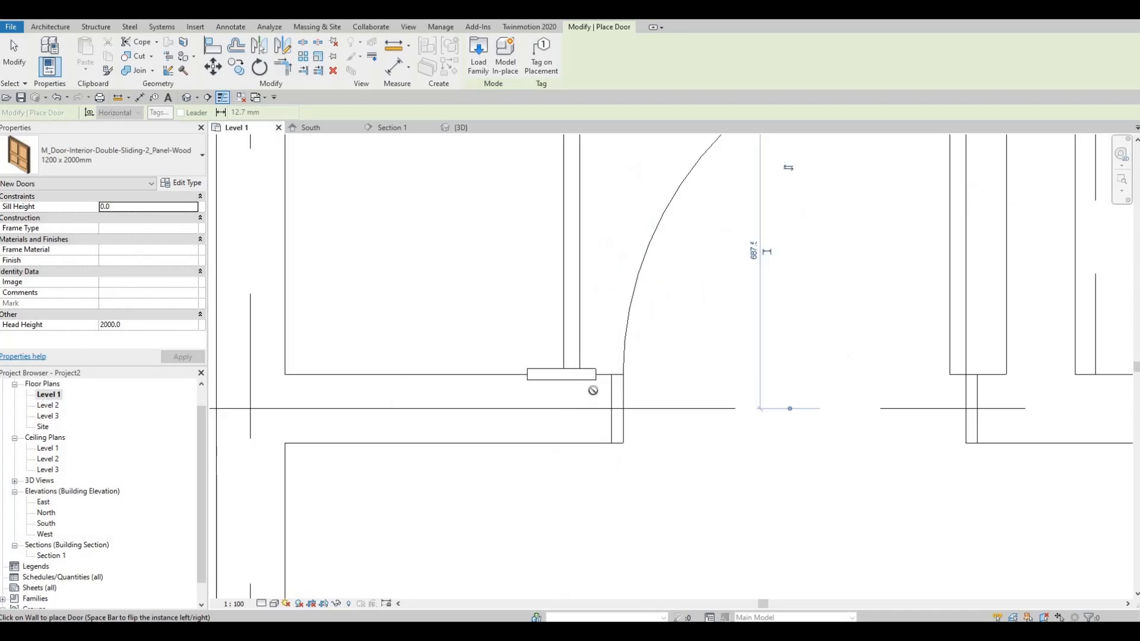
pyautogui.scroll(-2, 593, 389)
# Duplicate the double sliding door type and name the copy 800 x 2000mm.
pyautogui.scroll(4, 578, 372)
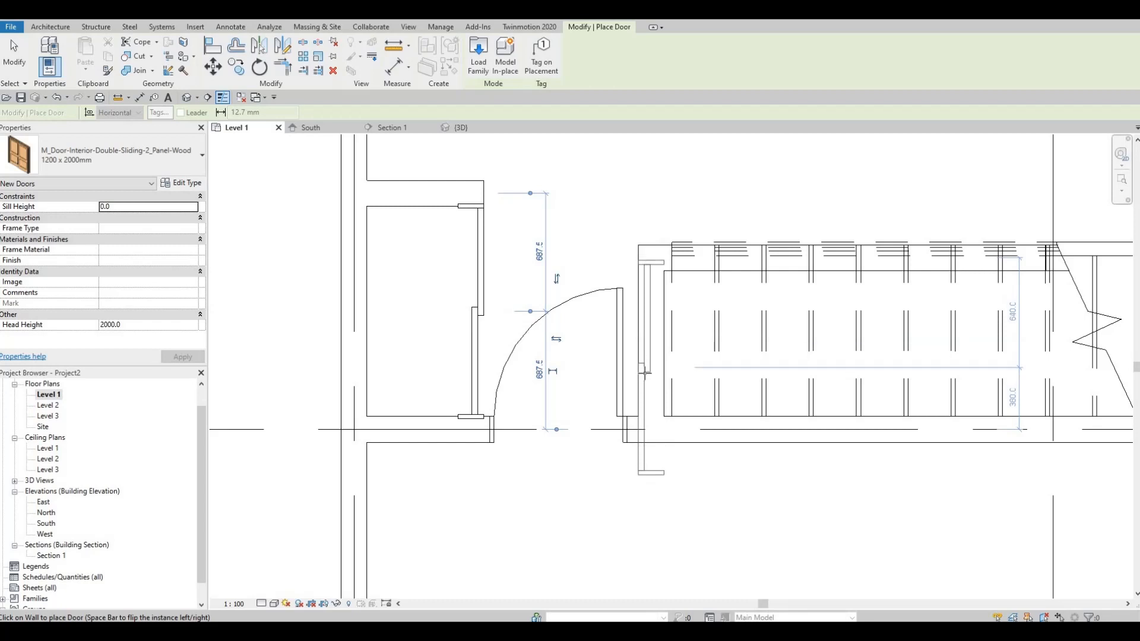
pyautogui.scroll(-2, 647, 374)
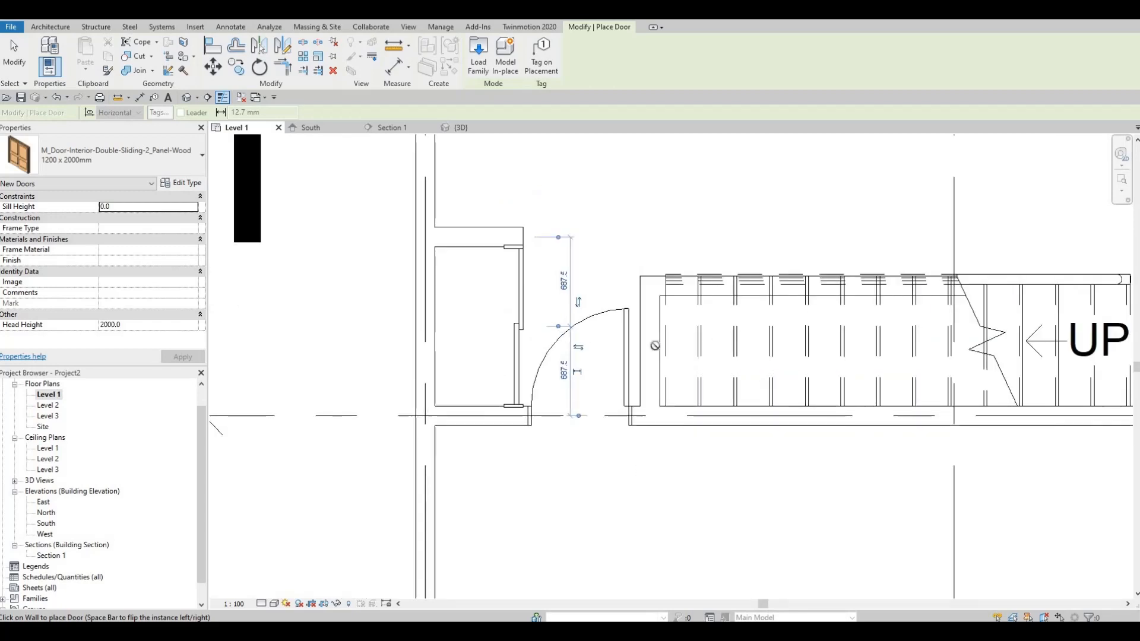
pyautogui.click(188, 184)
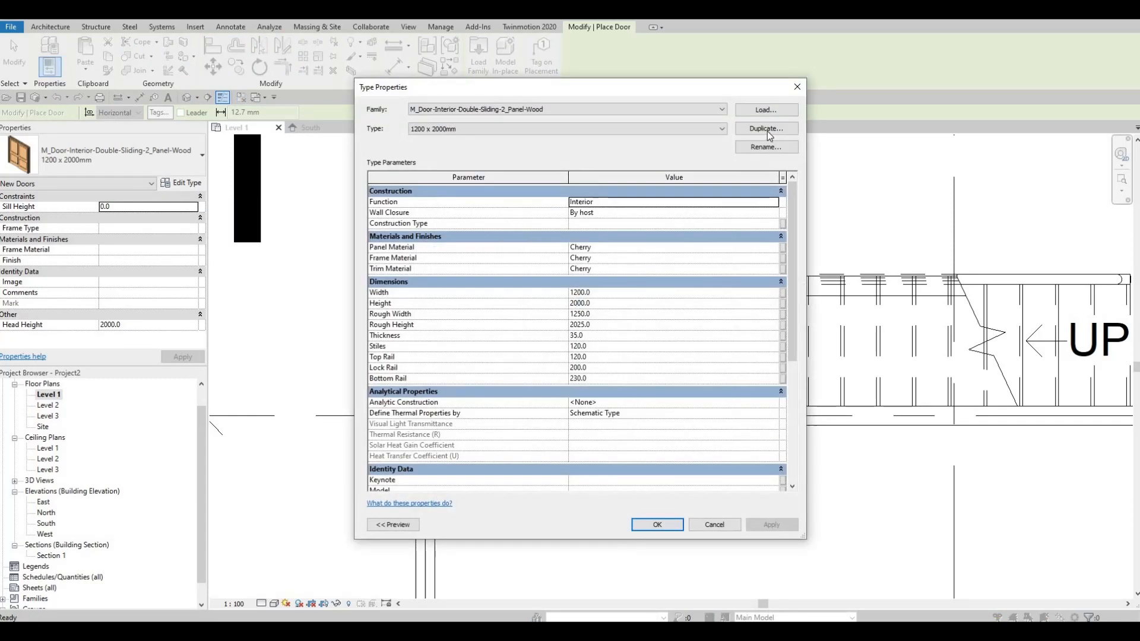
pyautogui.click(767, 130)
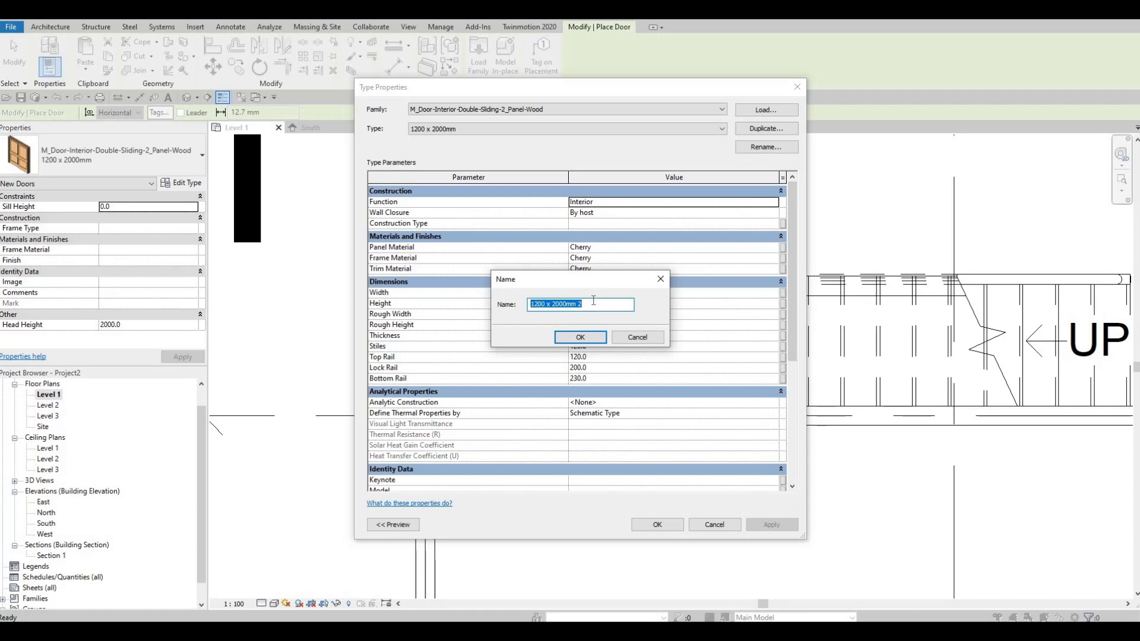
pyautogui.click(591, 302)
pyautogui.press('BackSpace')
pyautogui.press('BackSpace')
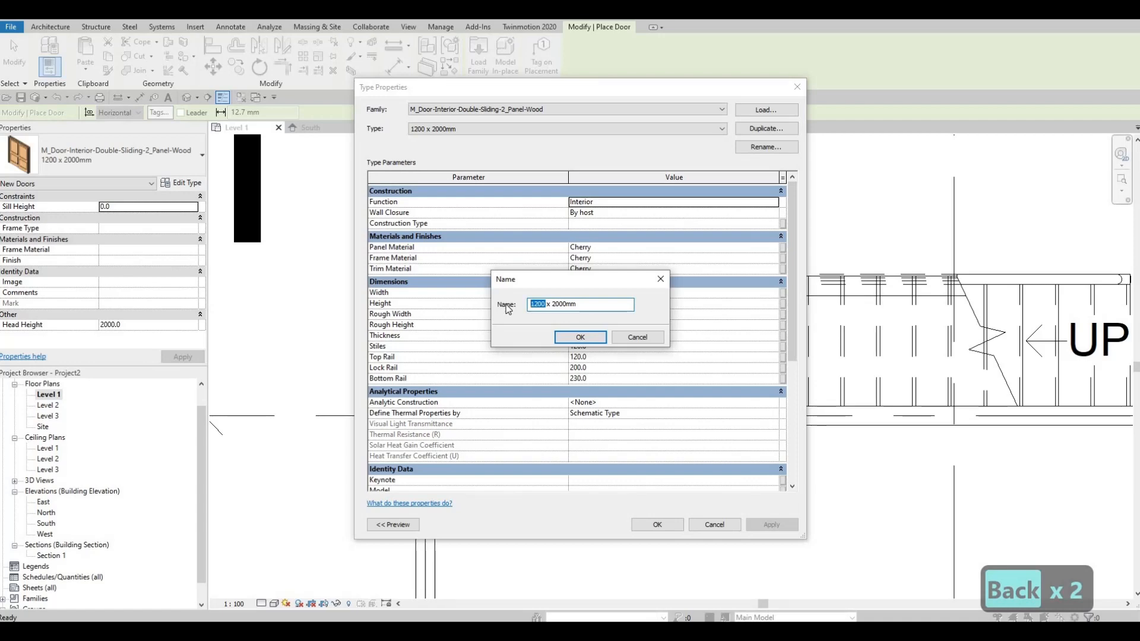
pyautogui.write('800')
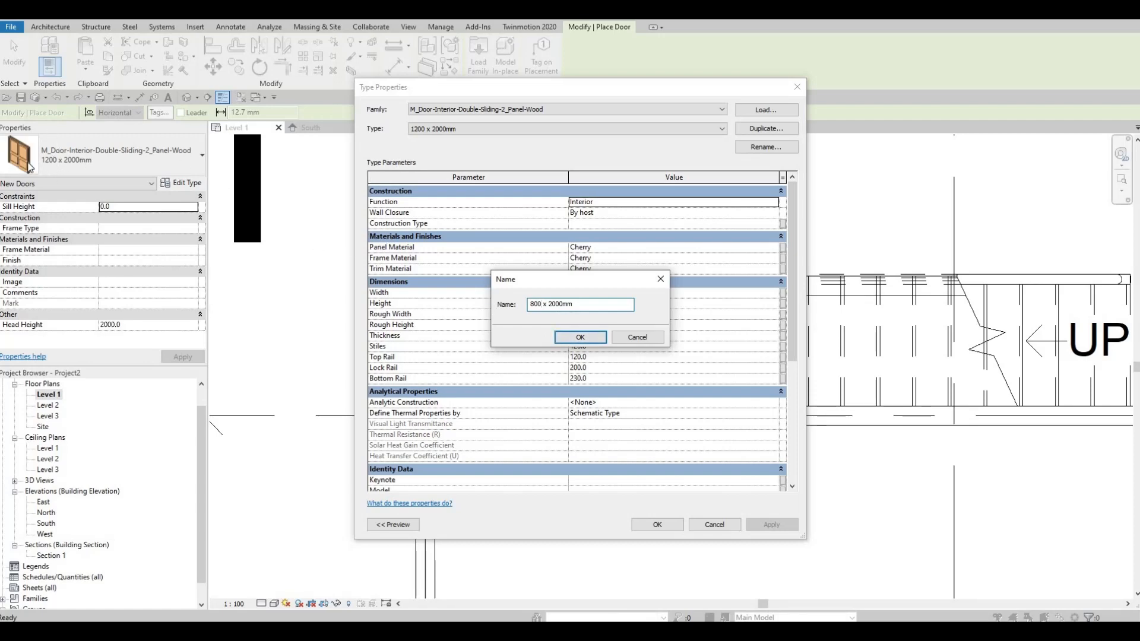
pyautogui.click(580, 338)
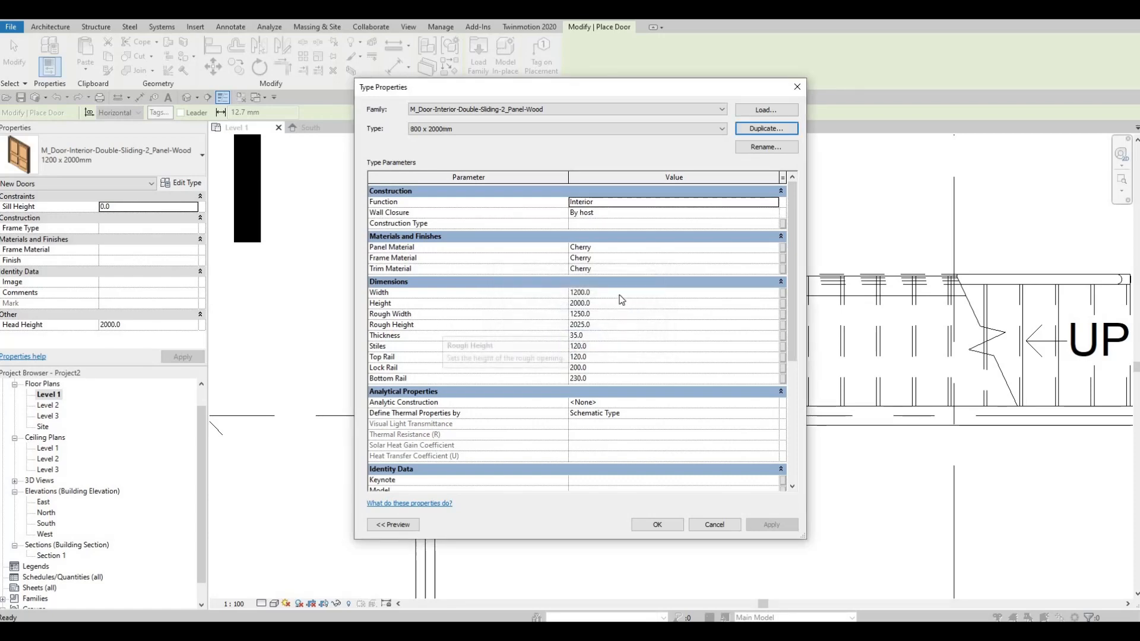
# Set the Width of the 800 x 2000mm door type to 800 and accept the type properties.
pyautogui.click(610, 292)
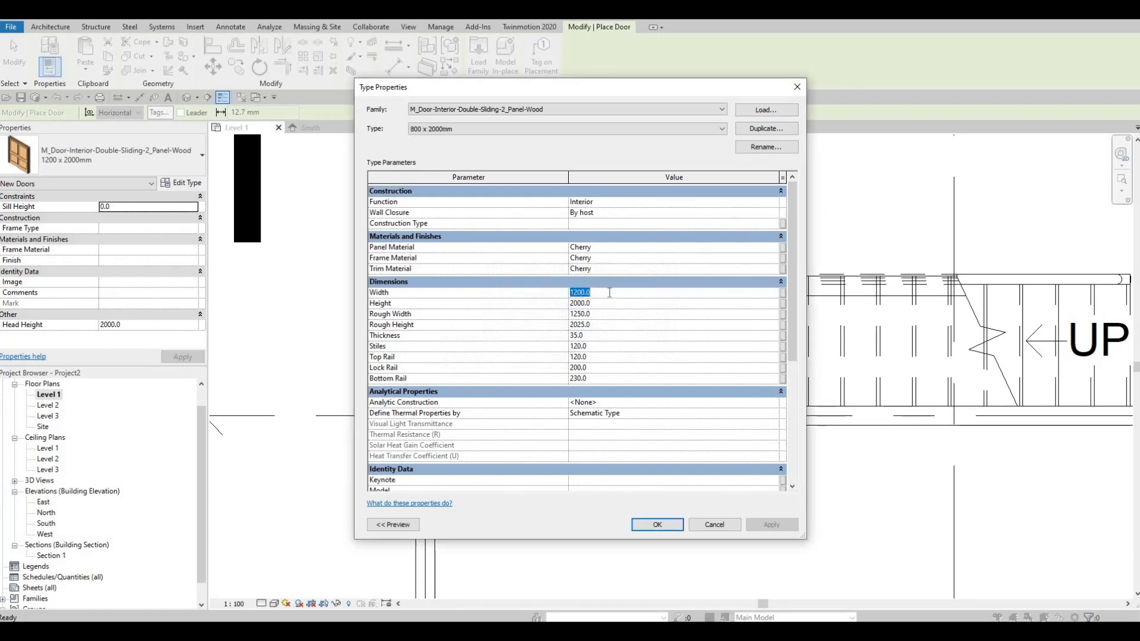
pyautogui.write('800')
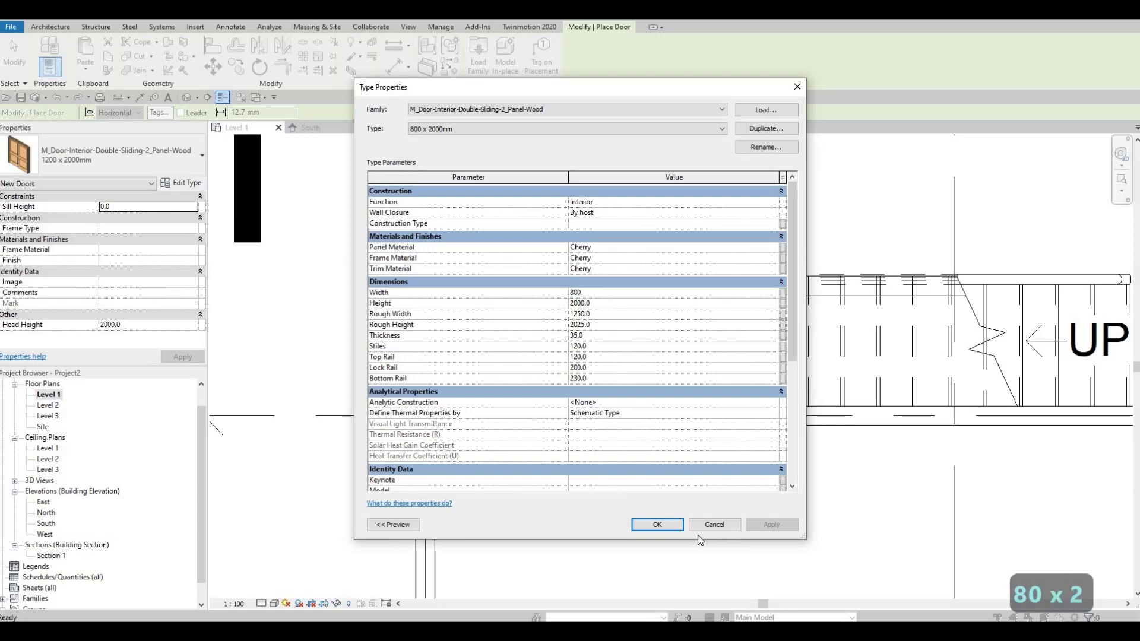
pyautogui.click(658, 525)
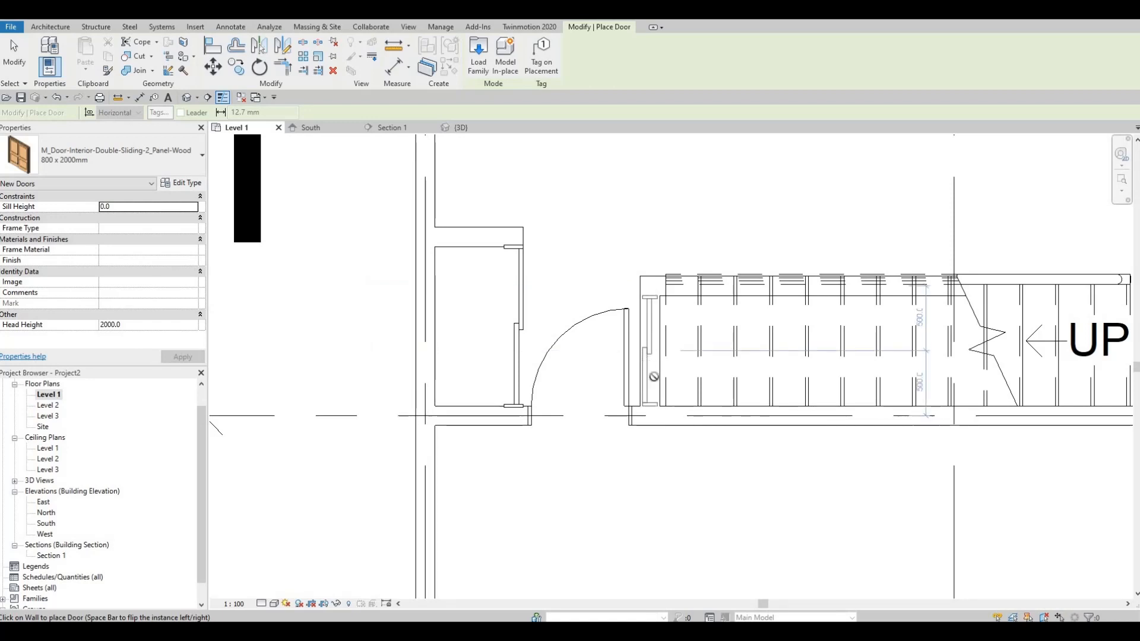
# Place the 800 x 2000mm double sliding door in the short wall closing the space under the stair.
pyautogui.click(647, 348)
pyautogui.press('Escape')
pyautogui.press('Escape')
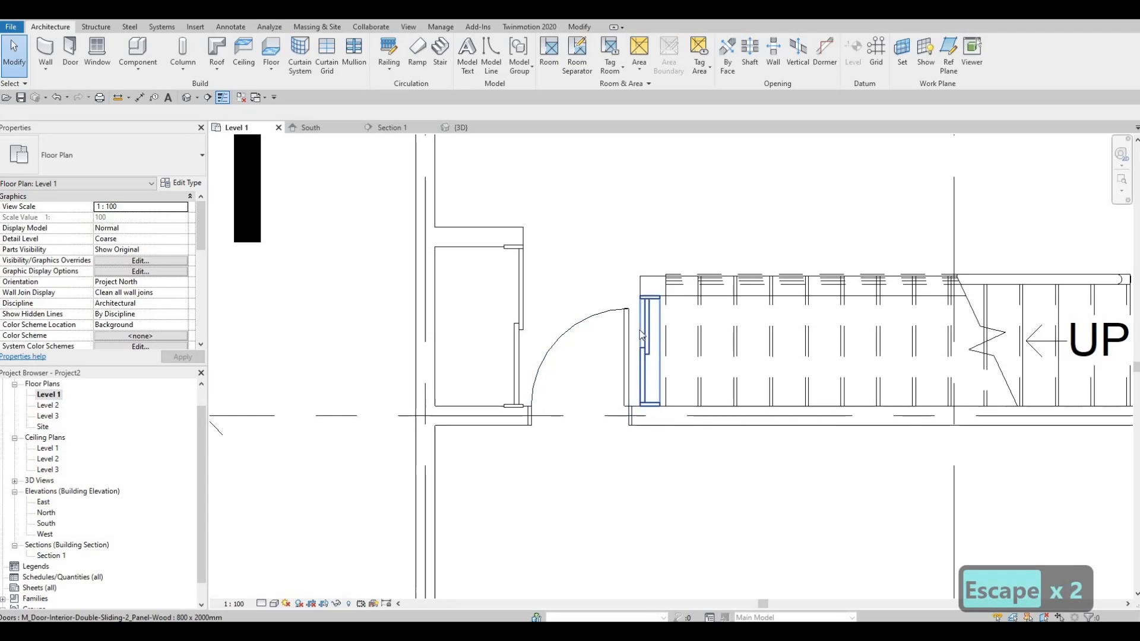
pyautogui.scroll(-2, 618, 357)
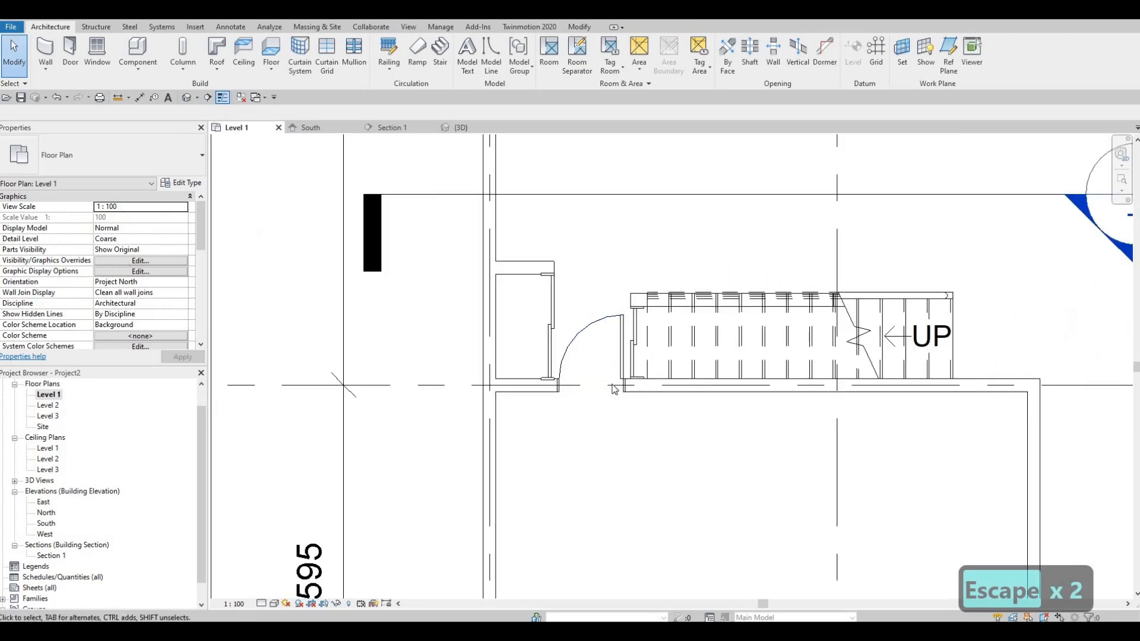
pyautogui.moveTo(601, 415); pyautogui.dragTo(604, 428, button='middle')
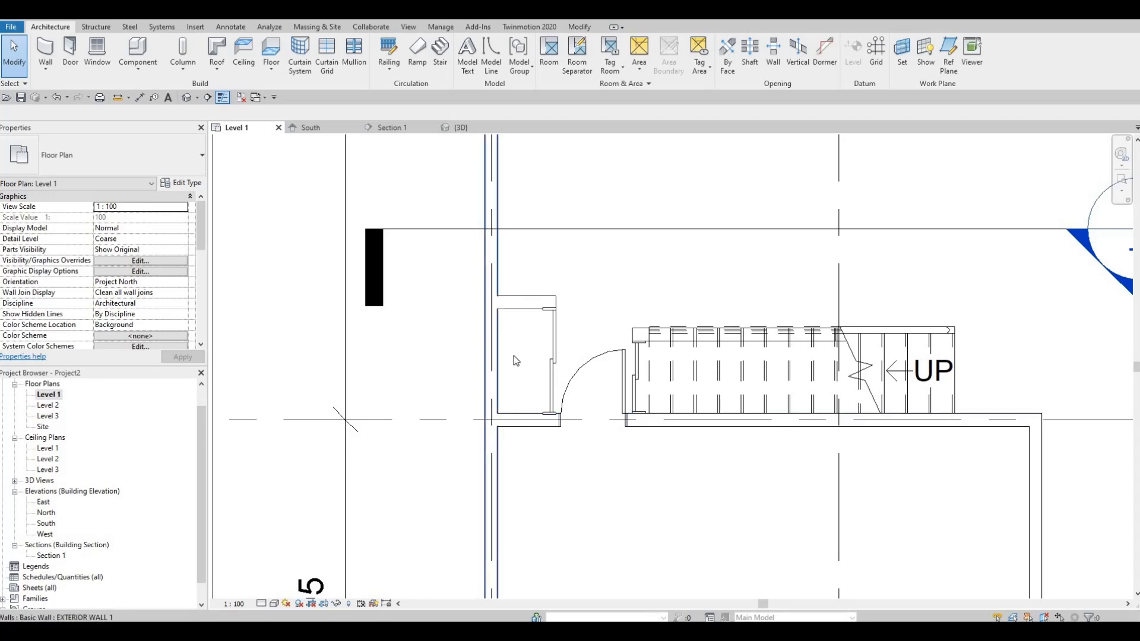
# Draw a detail line about 1225 mm long in the <Demolished> style across the closet interior, parallel to its sliding door.
pyautogui.click(221, 29)
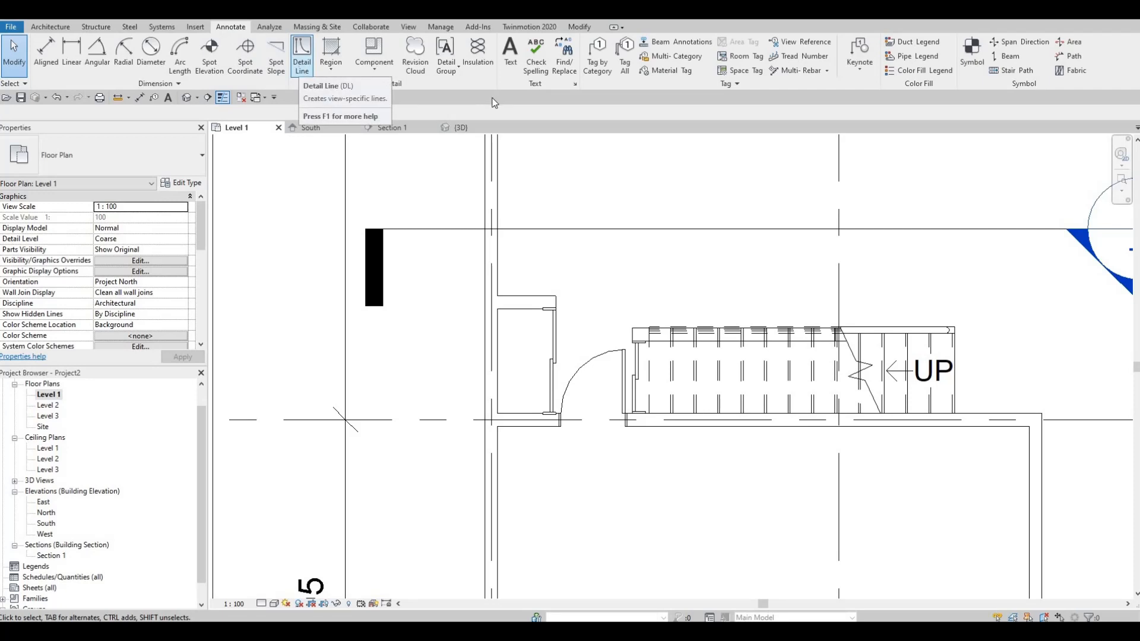
pyautogui.click(300, 69)
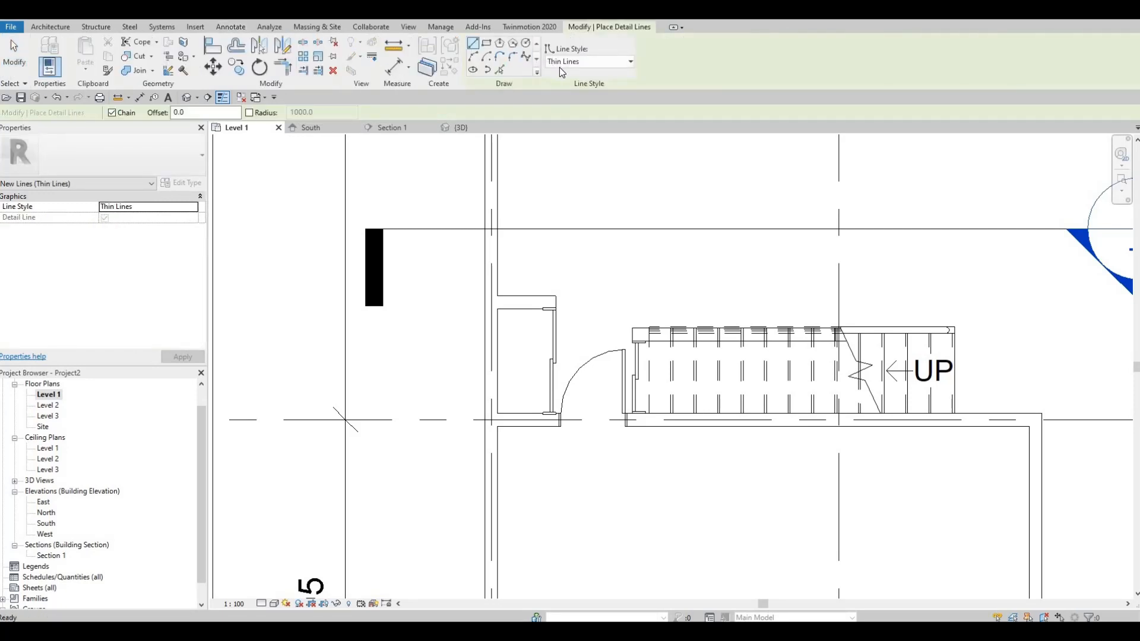
pyautogui.click(588, 61)
pyautogui.click(572, 99)
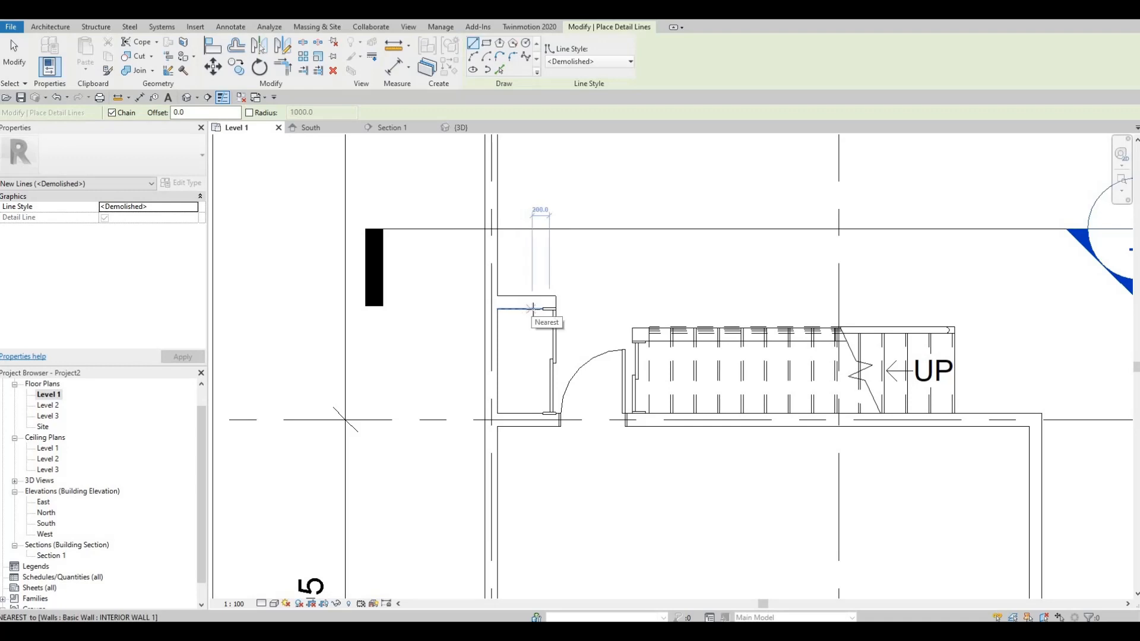
pyautogui.click(530, 309)
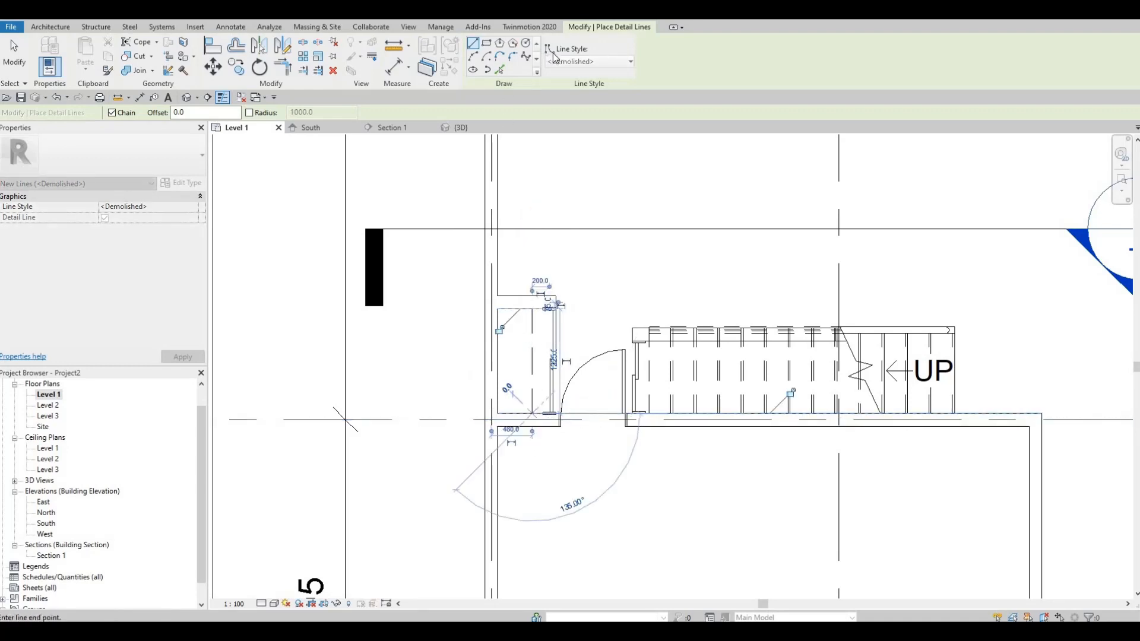
pyautogui.press('Escape')
# Draw a Thin Lines detail line parallel to the dashed closet line, about 60 mm from it on the sliding door side.
pyautogui.click(588, 62)
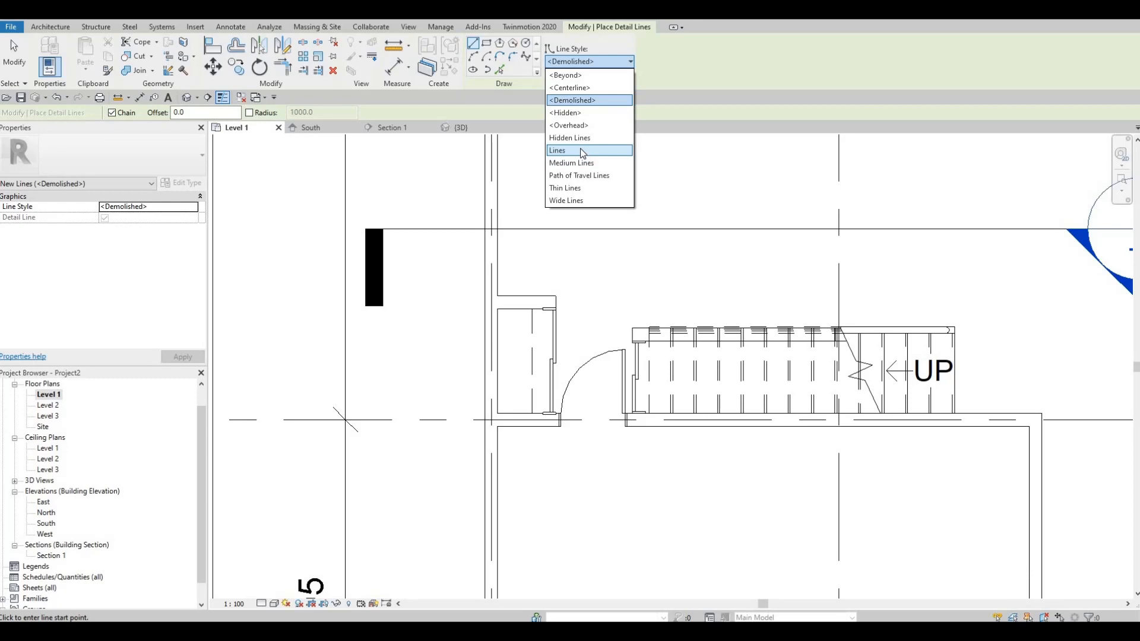
pyautogui.click(581, 188)
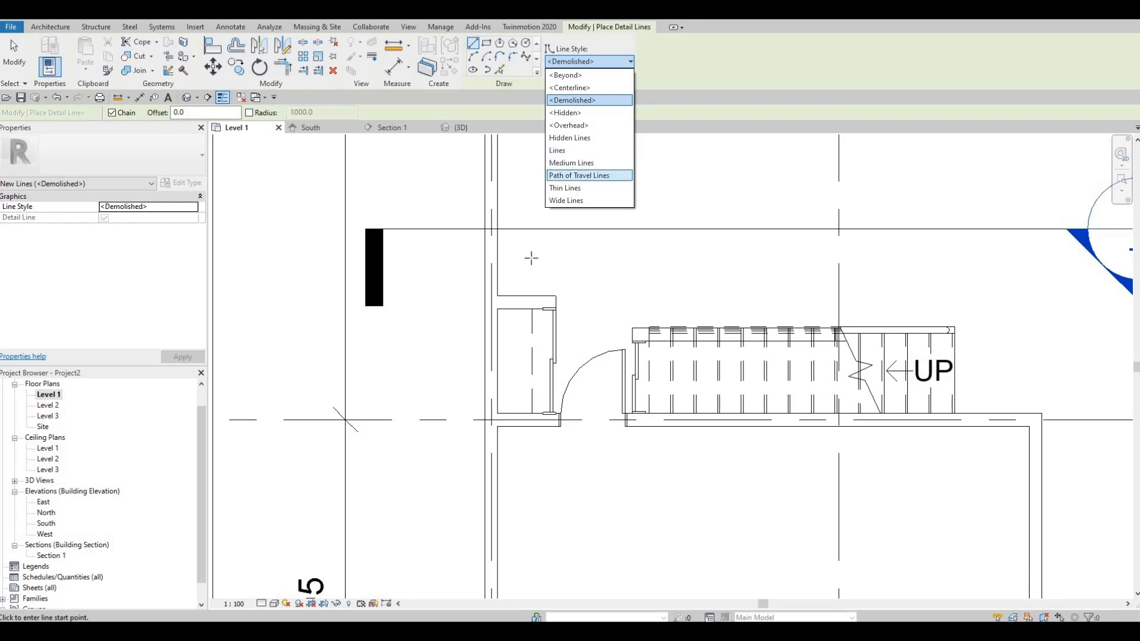
pyautogui.scroll(2, 536, 309)
pyautogui.scroll(1, 536, 309)
pyautogui.click(535, 309)
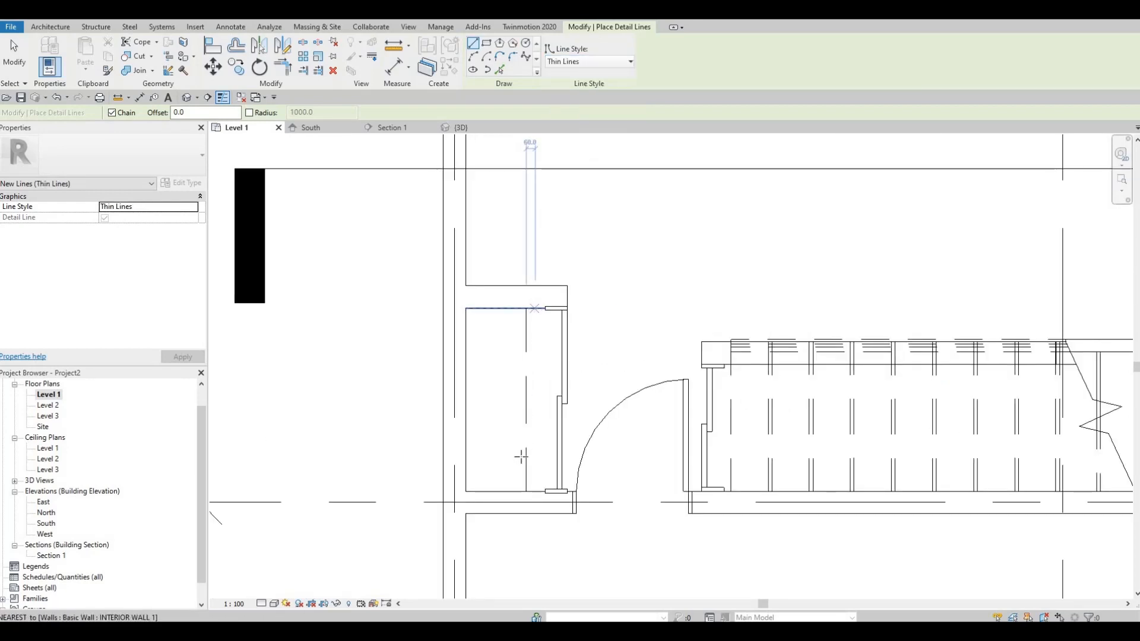
pyautogui.click(535, 492)
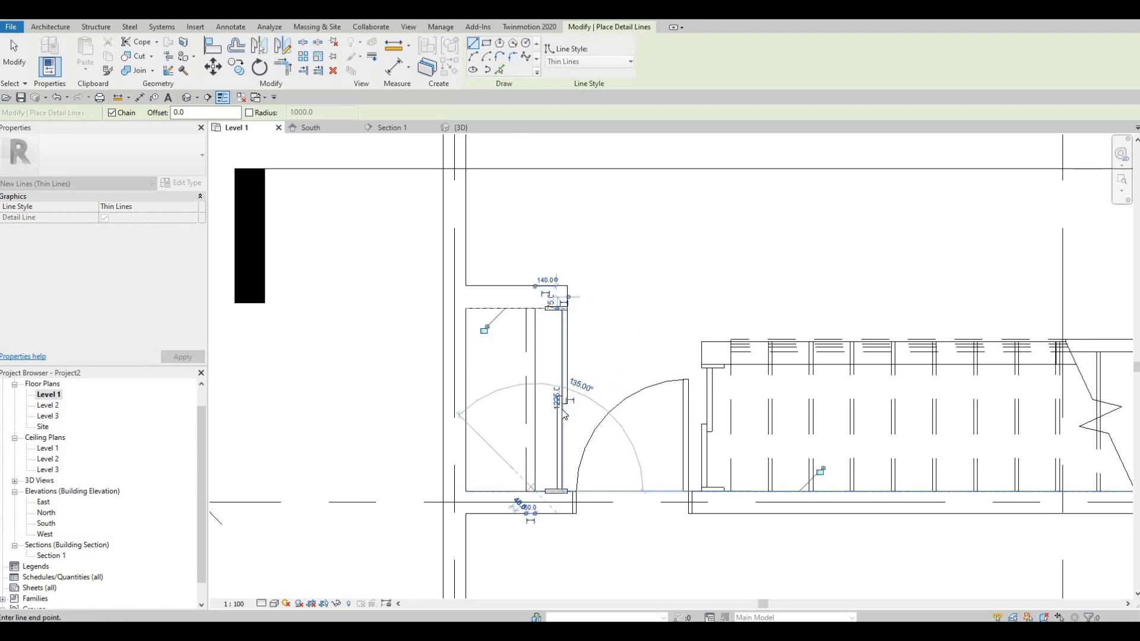
pyautogui.press('Escape')
pyautogui.press('Escape')
pyautogui.scroll(-3, 568, 404)
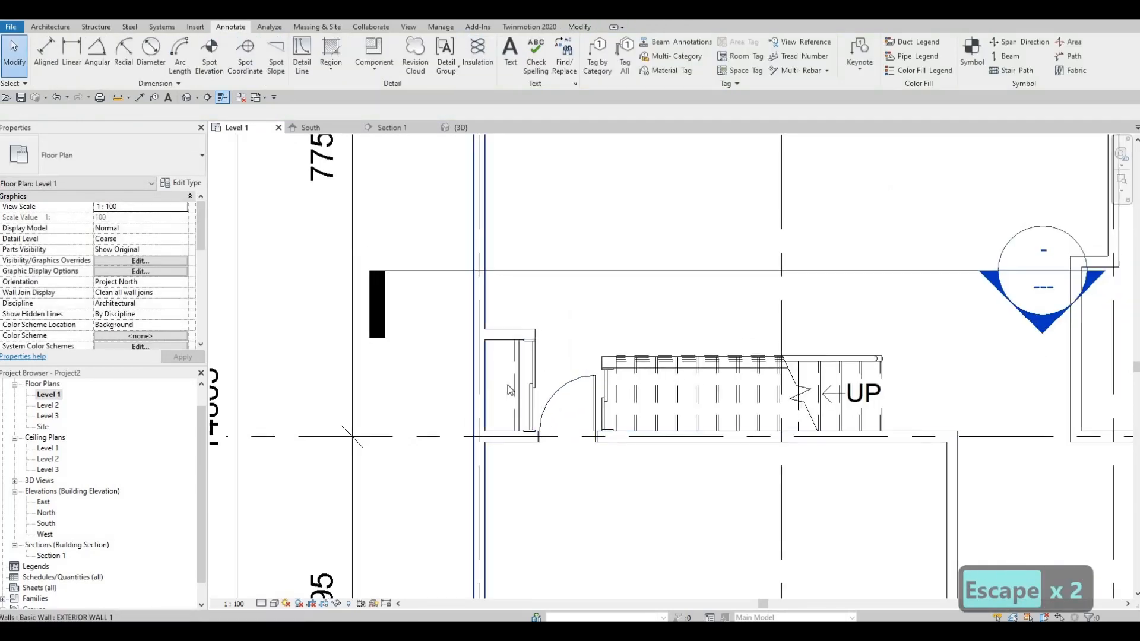
# Examine the closet lines, the doors and the stair area on the Level 1 floor plan.
pyautogui.scroll(2, 508, 356)
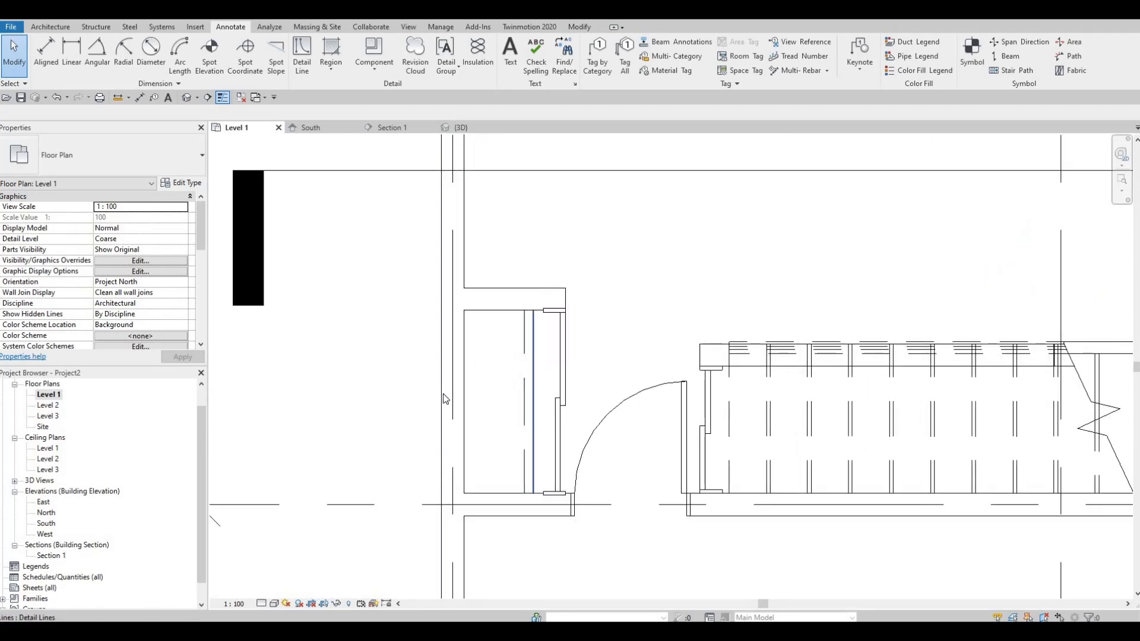
pyautogui.scroll(-1, 455, 406)
pyautogui.scroll(-1, 473, 346)
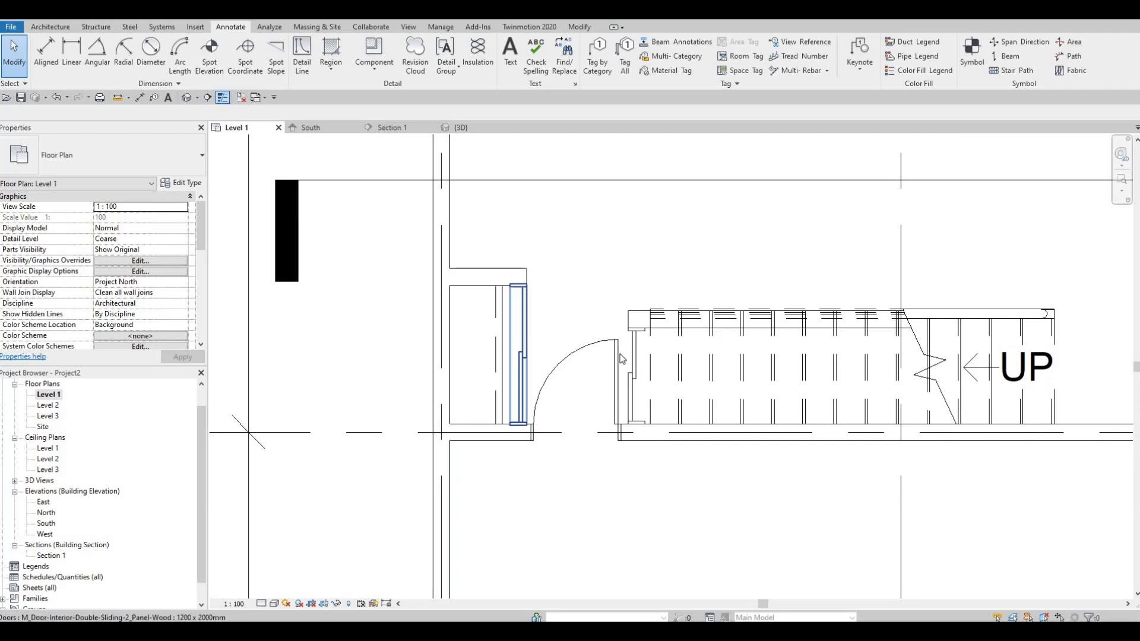
pyautogui.moveTo(574, 299); pyautogui.dragTo(563, 325, button='middle')
pyautogui.scroll(-2, 564, 330)
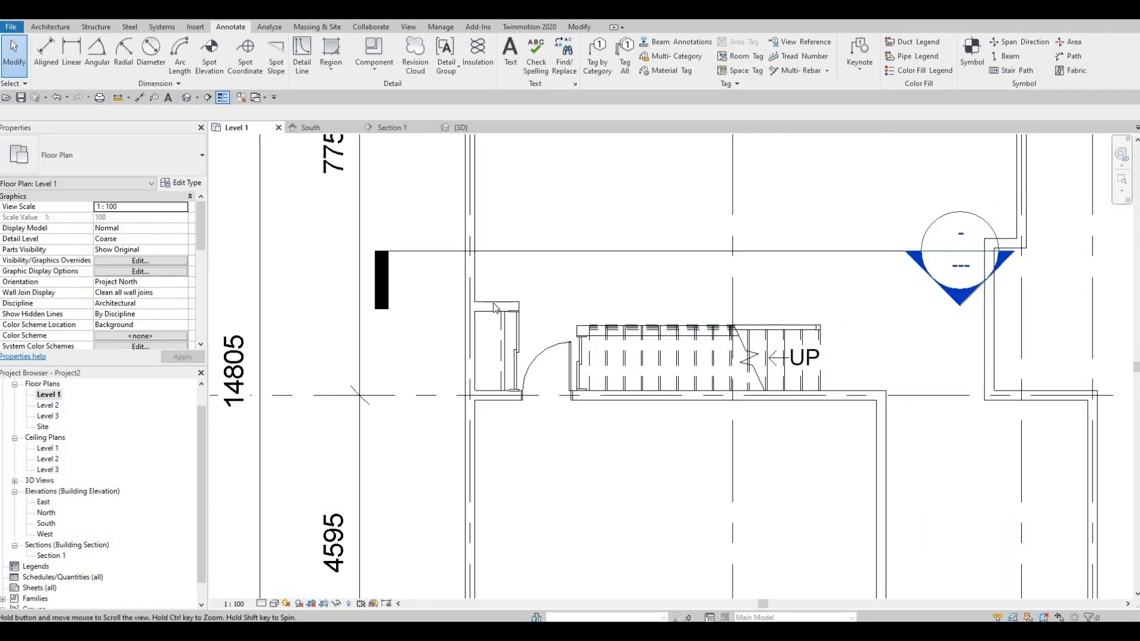
pyautogui.scroll(5, 466, 307)
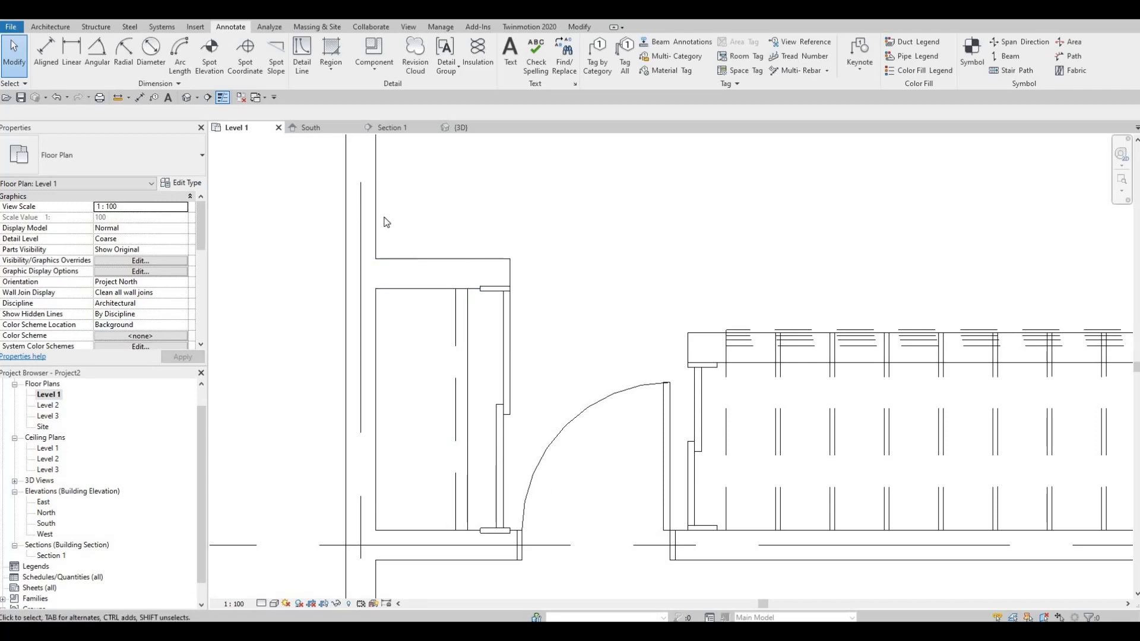
pyautogui.scroll(-5, 529, 308)
pyautogui.scroll(-2, 599, 353)
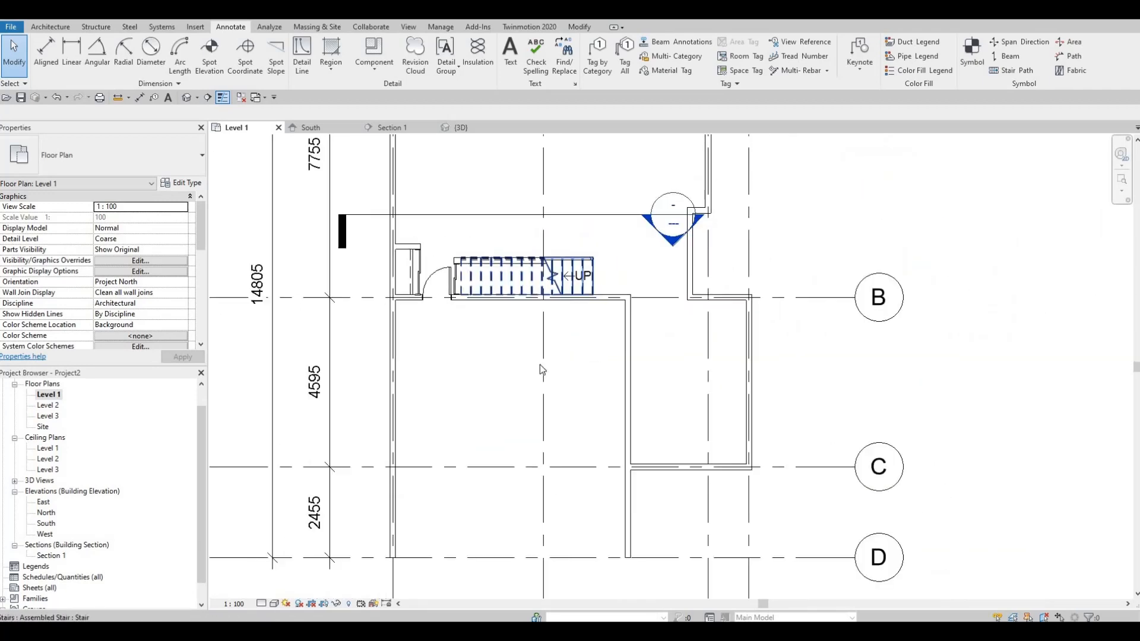
# Draw an INTERIOR WALL 1 wall about 2800 mm long from the exterior wall corner at grid B straight toward grid C.
pyautogui.moveTo(542, 374); pyautogui.dragTo(453, 374, button='middle')
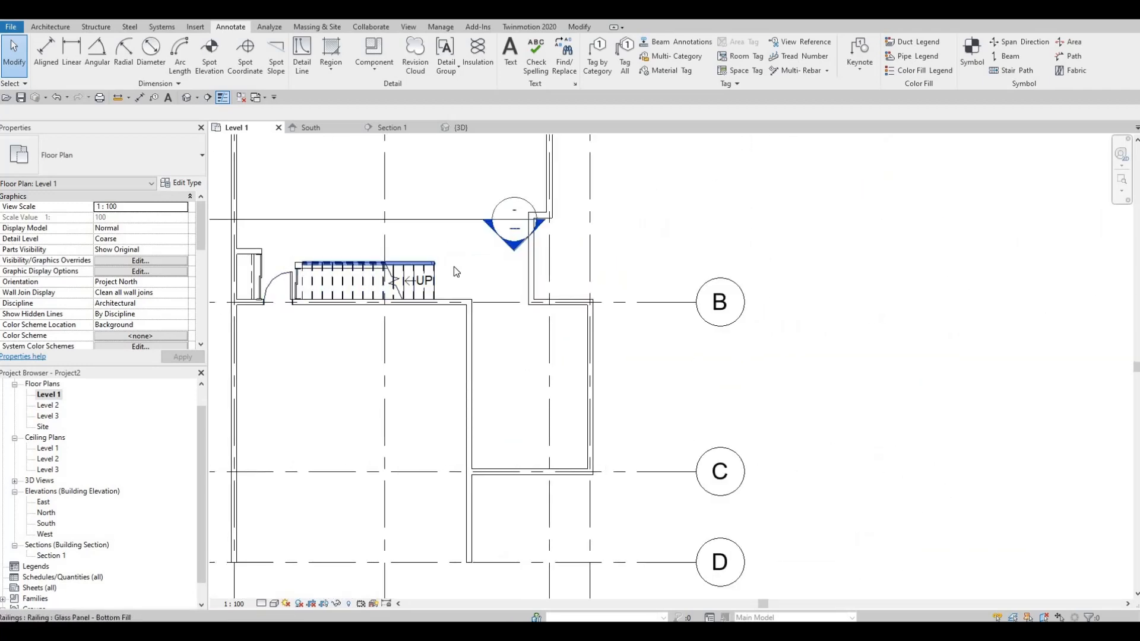
pyautogui.press('Escape')
pyautogui.press('Escape')
pyautogui.moveTo(468, 275); pyautogui.dragTo(575, 308, button='middle')
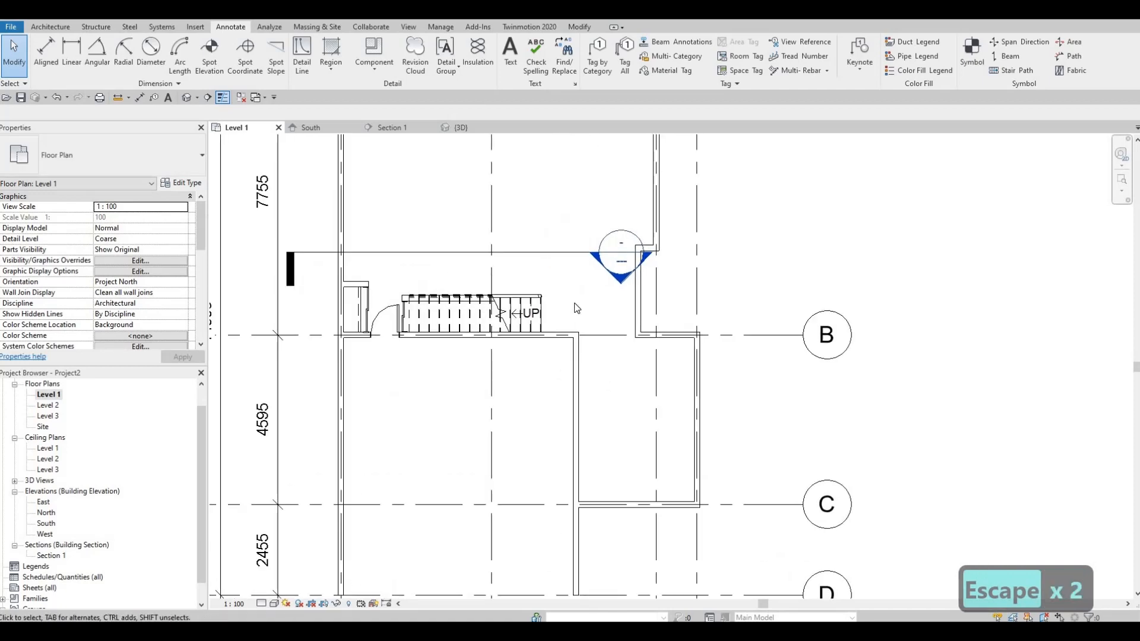
pyautogui.click(356, 285)
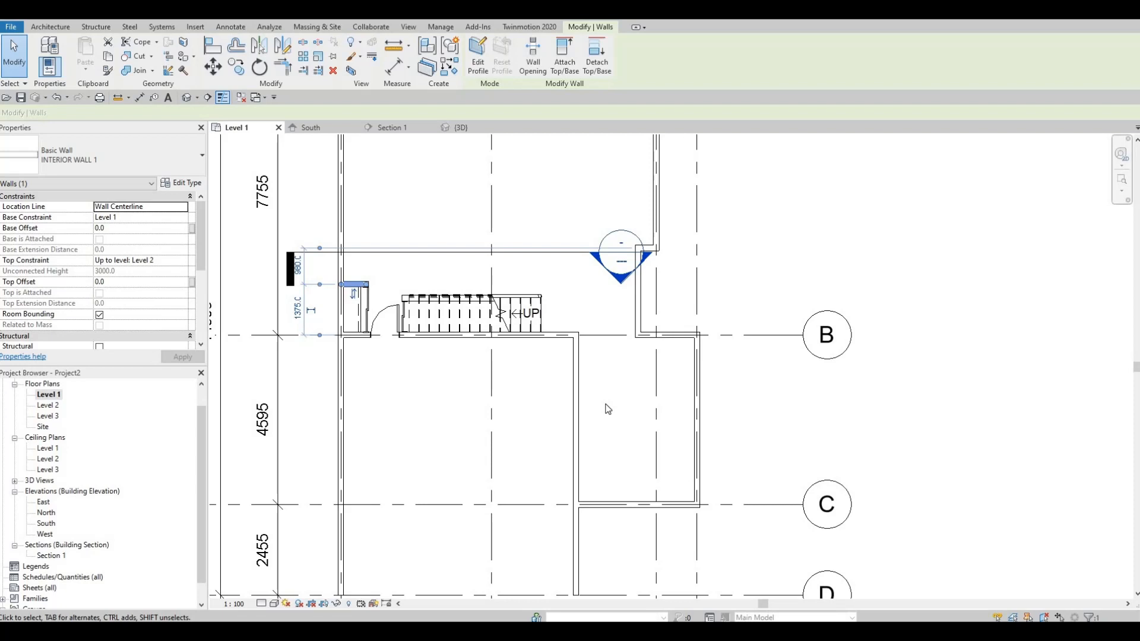
pyautogui.press('c')
pyautogui.press('s')
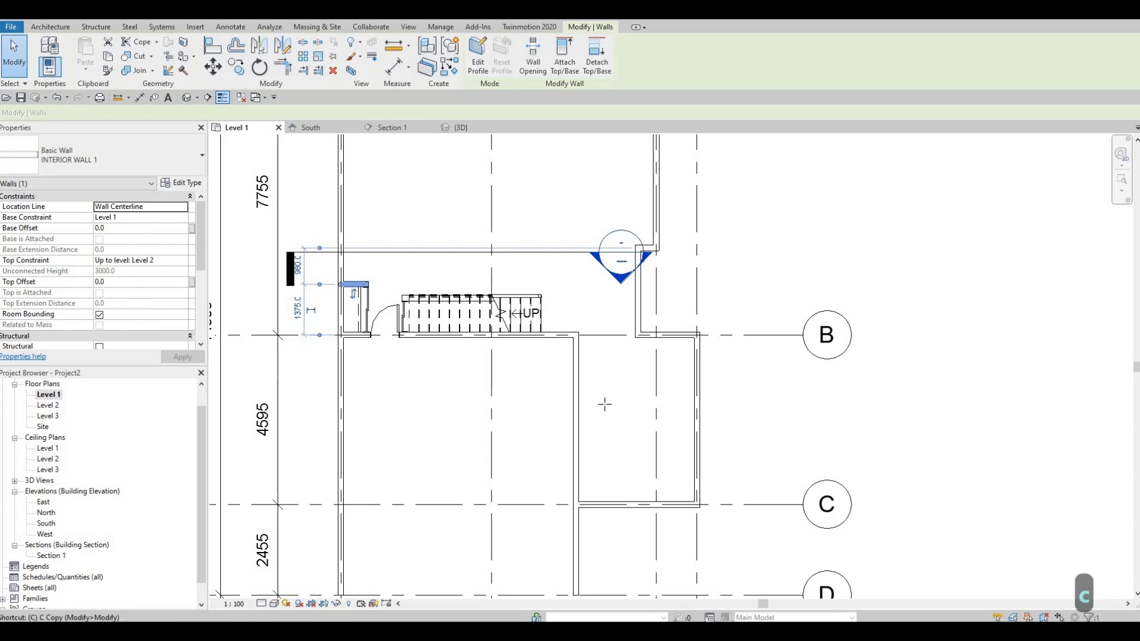
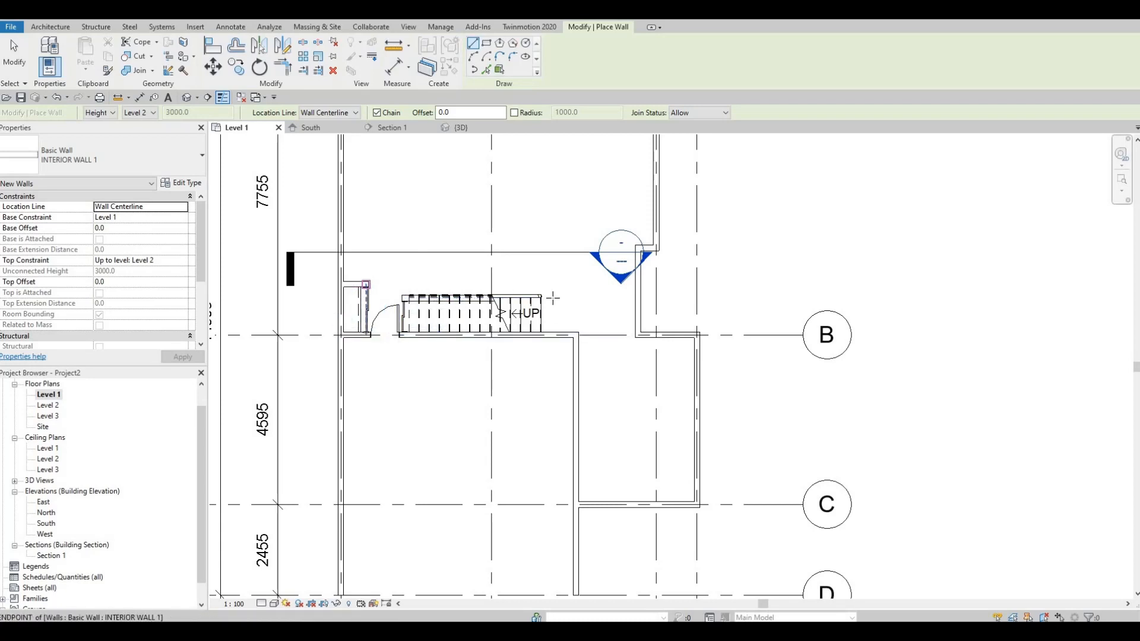
pyautogui.scroll(2, 636, 346)
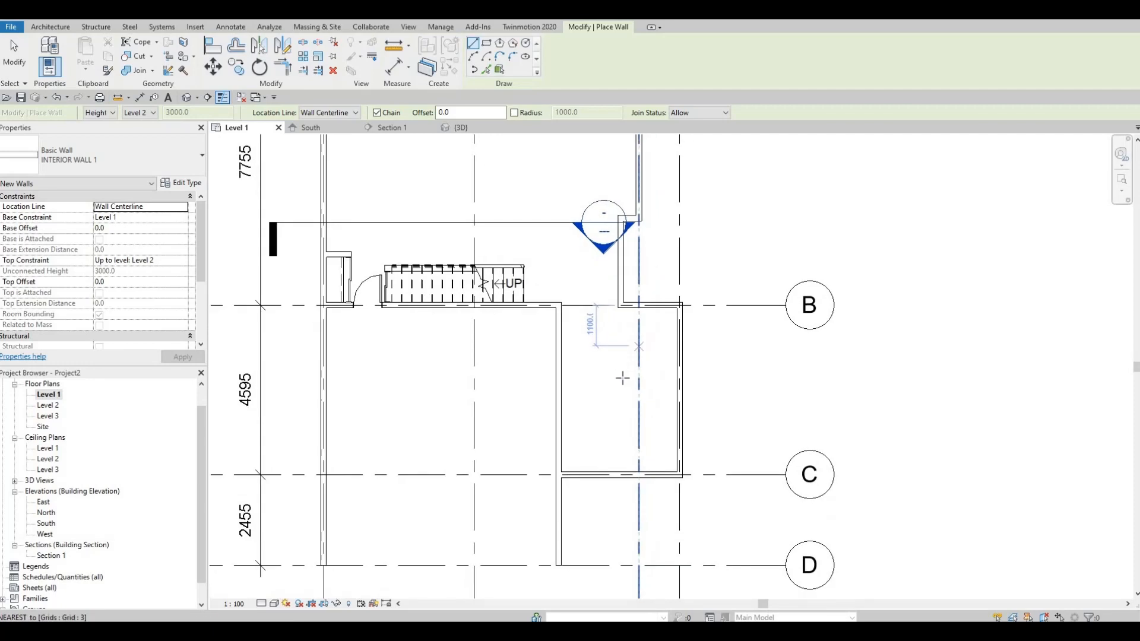
pyautogui.scroll(-1, 620, 308)
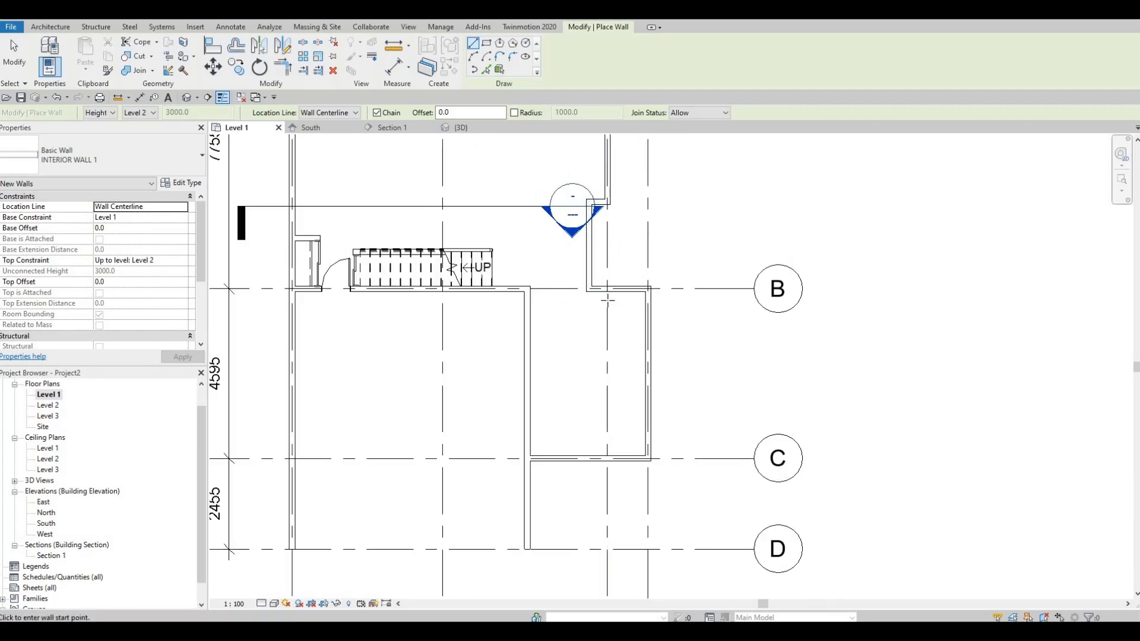
pyautogui.scroll(4, 553, 273)
pyautogui.click(555, 274)
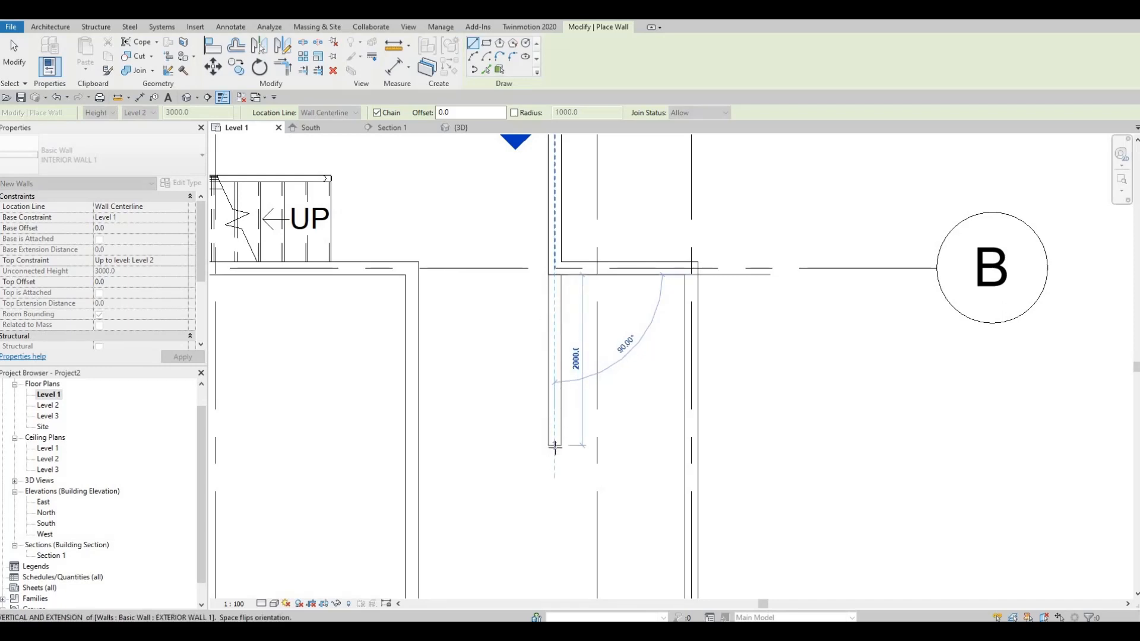
pyautogui.moveTo(558, 427); pyautogui.dragTo(555, 398, button='middle')
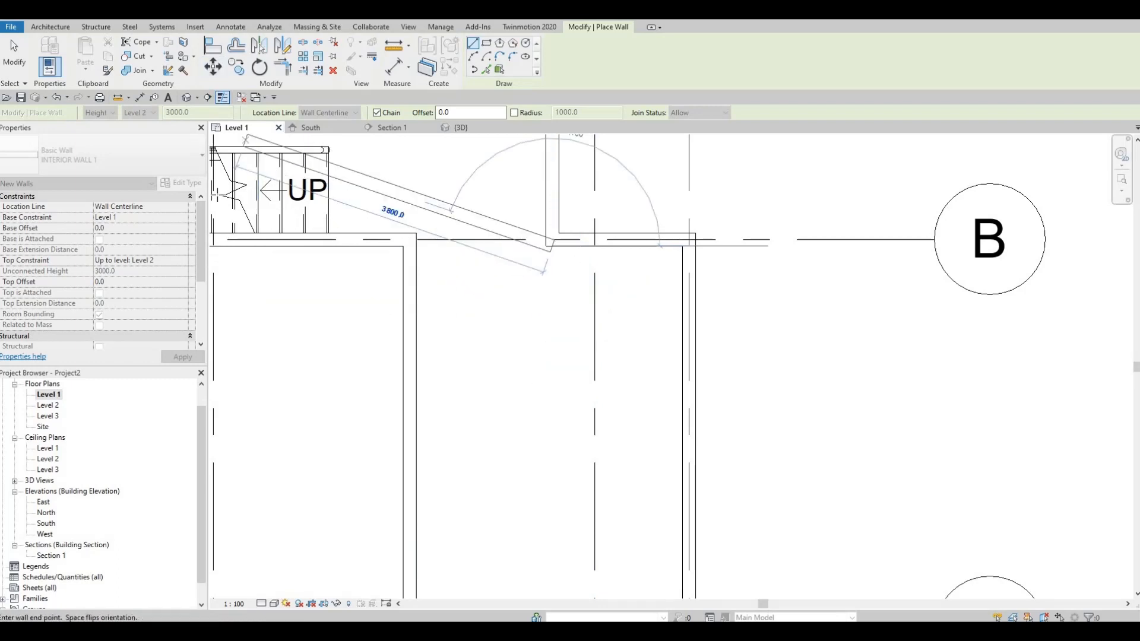
pyautogui.moveTo(421, 363); pyautogui.dragTo(457, 496, button='middle')
pyautogui.scroll(-1, 458, 496)
pyautogui.moveTo(425, 279); pyautogui.dragTo(603, 425, button='middle')
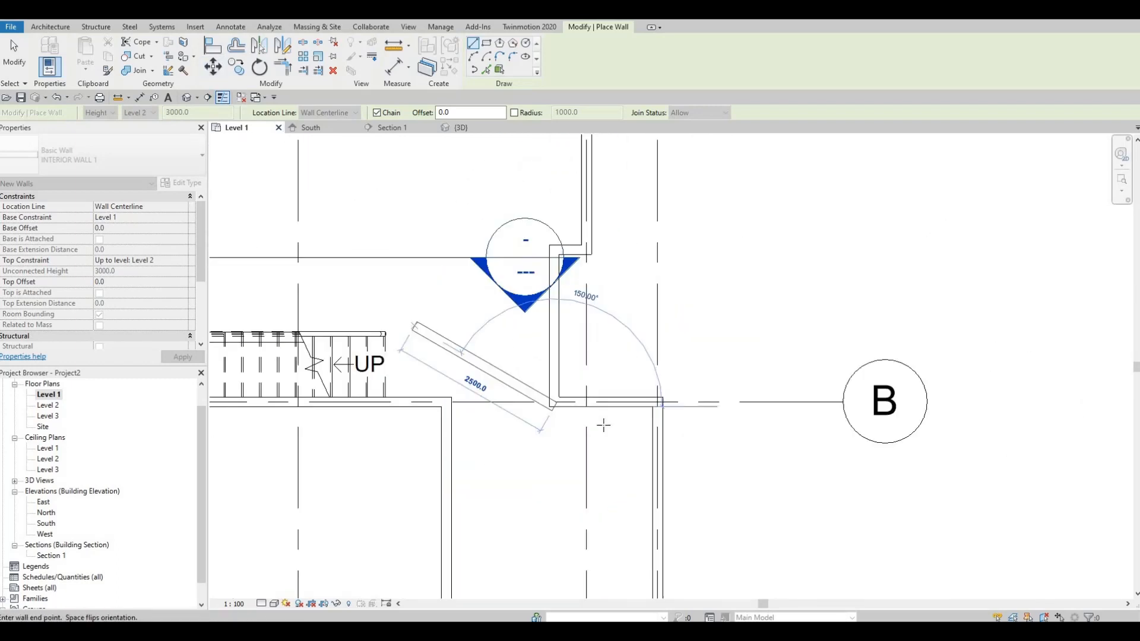
pyautogui.moveTo(564, 254); pyautogui.dragTo(601, 340, button='middle')
pyautogui.scroll(-1, 601, 340)
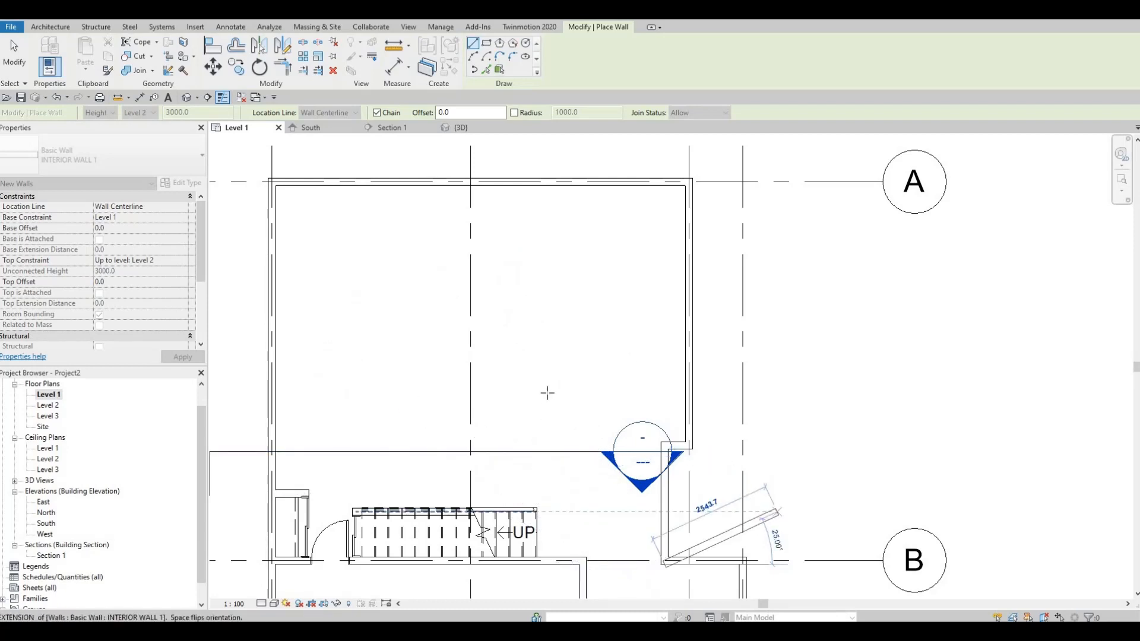
pyautogui.moveTo(646, 580); pyautogui.dragTo(534, 393, button='middle')
pyautogui.moveTo(551, 482); pyautogui.dragTo(545, 437, button='middle')
pyautogui.scroll(1, 543, 435)
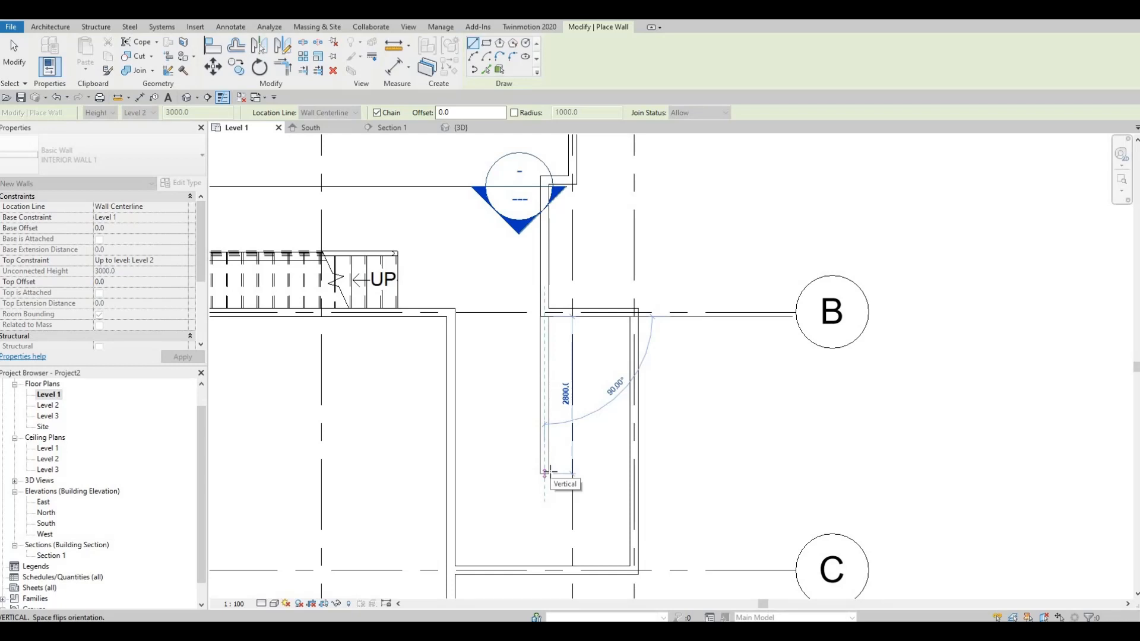
pyautogui.click(545, 473)
pyautogui.press('Escape')
pyautogui.press('Escape')
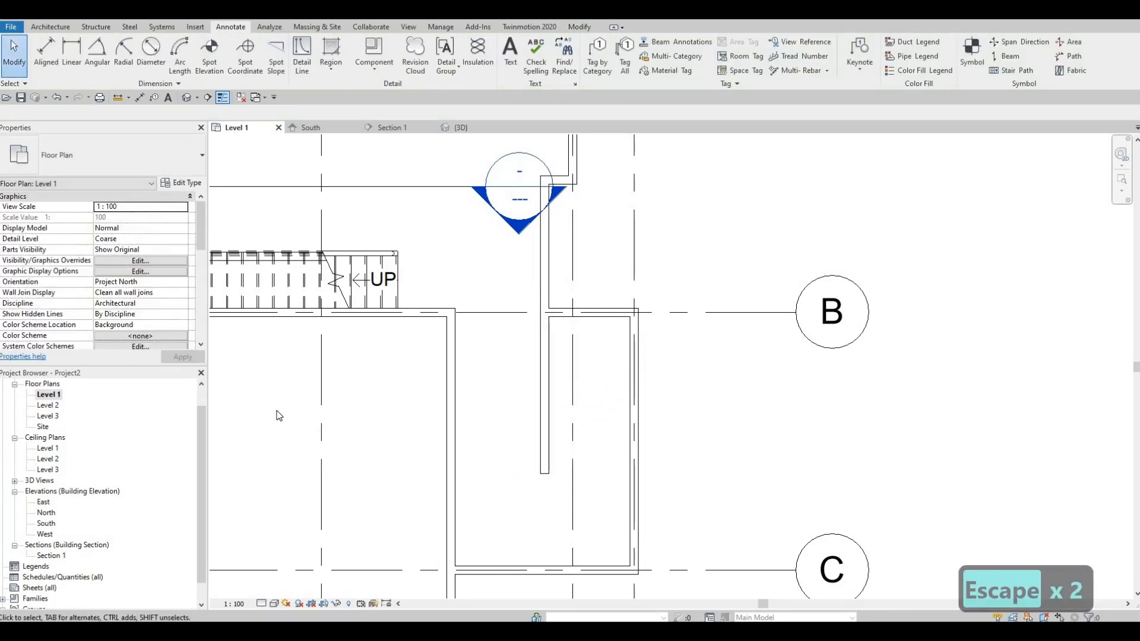
# Delete the interior wall just drawn from the corner at grid B.
pyautogui.doubleClick(546, 444)
pyautogui.press('Escape')
pyautogui.press('Escape')
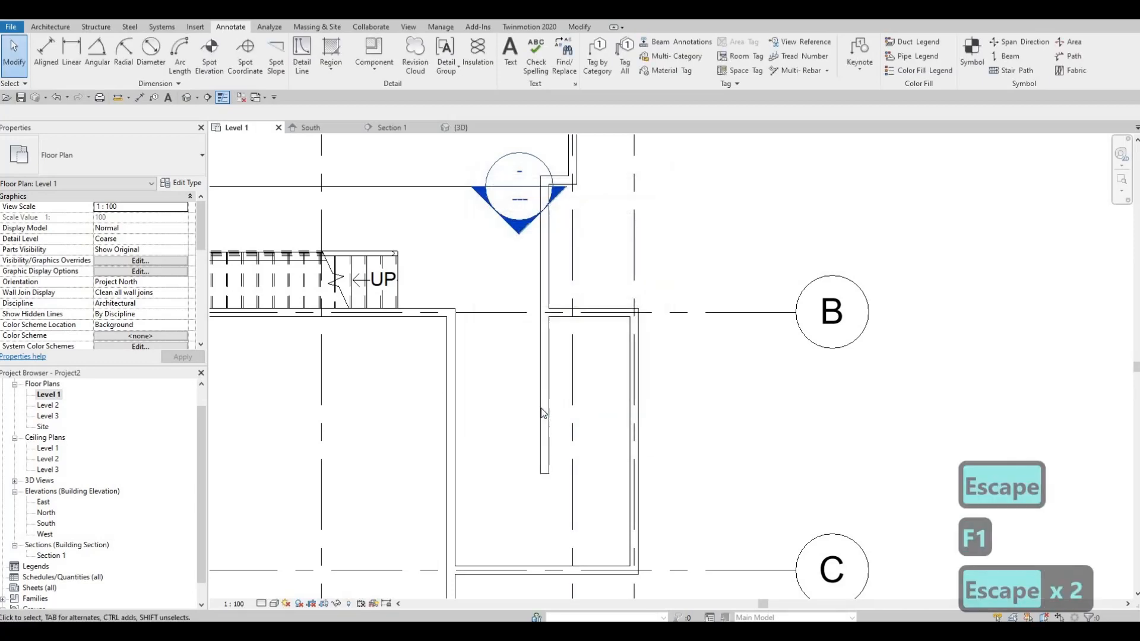
pyautogui.click(541, 409)
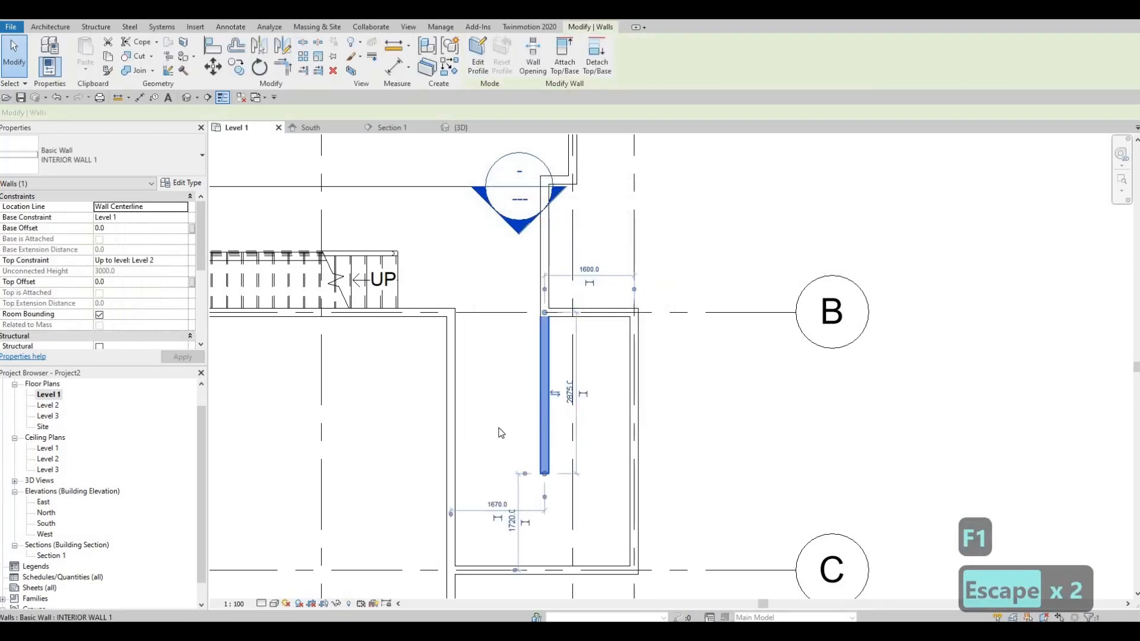
pyautogui.press('Delete')
pyautogui.scroll(-1, 280, 297)
pyautogui.moveTo(280, 297); pyautogui.dragTo(379, 330, button='middle')
pyautogui.press('Escape')
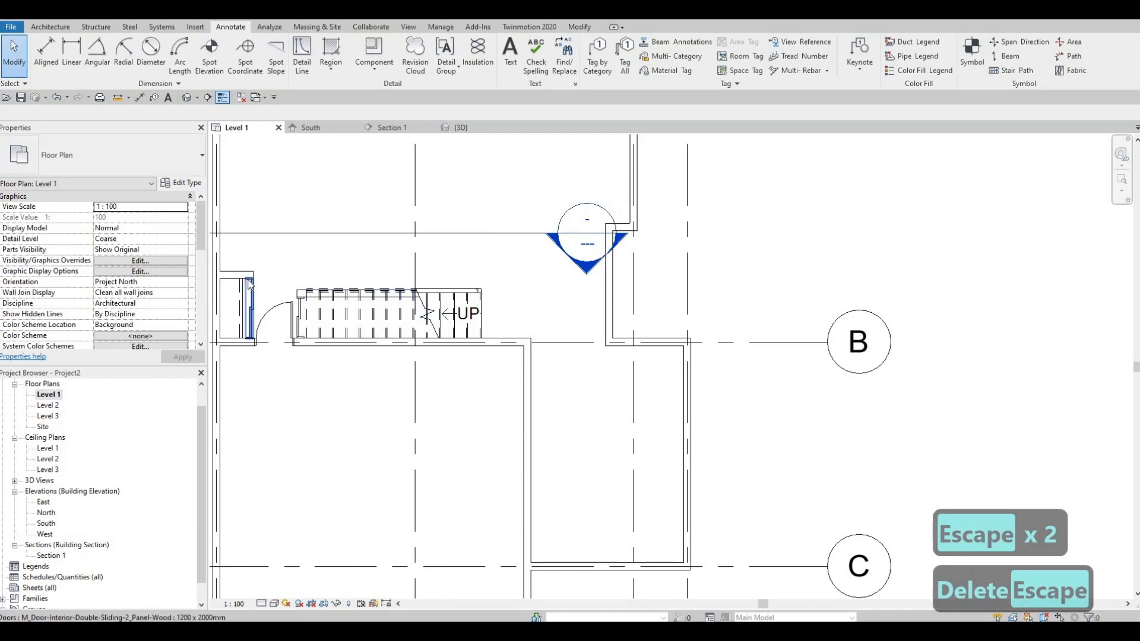
# Draw a 3050 mm INTERIOR WALL 1 wall from the exterior wall corner at grid B straight toward grid C, matching the closet wall's type.
pyautogui.click(281, 314)
pyautogui.press('c')
pyautogui.press('s')
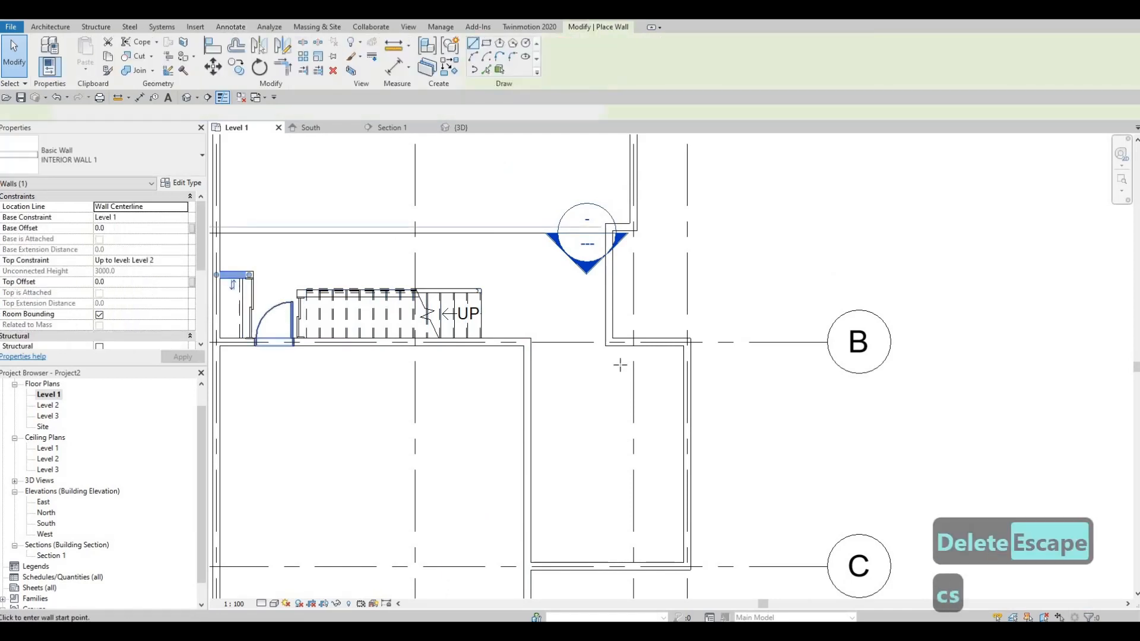
pyautogui.scroll(2, 599, 321)
pyautogui.click(603, 325)
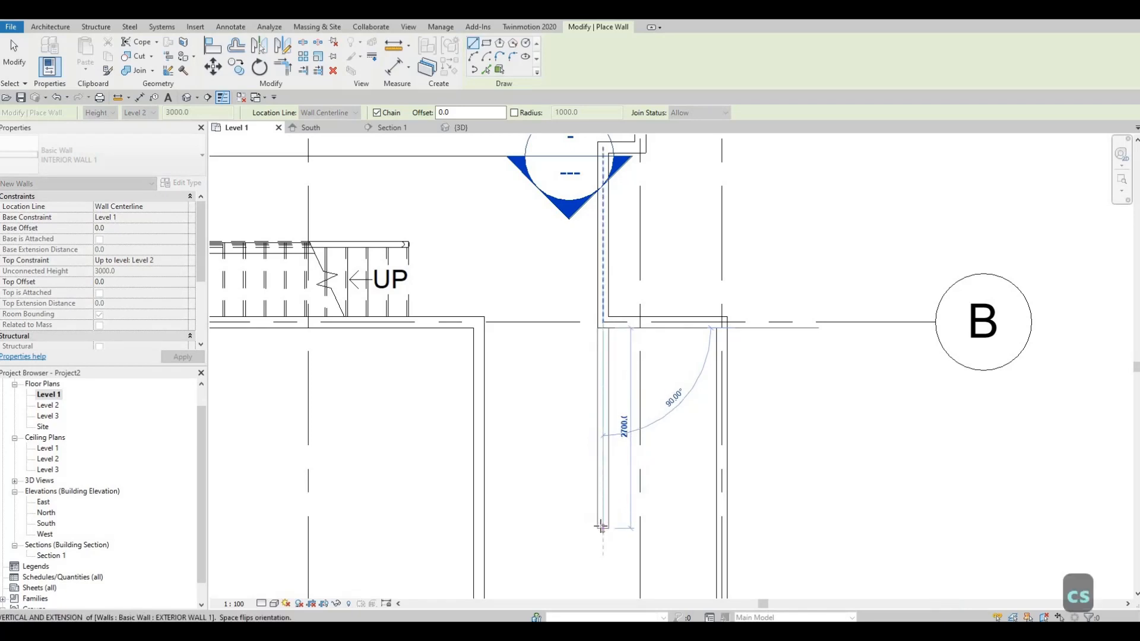
pyautogui.write('30')
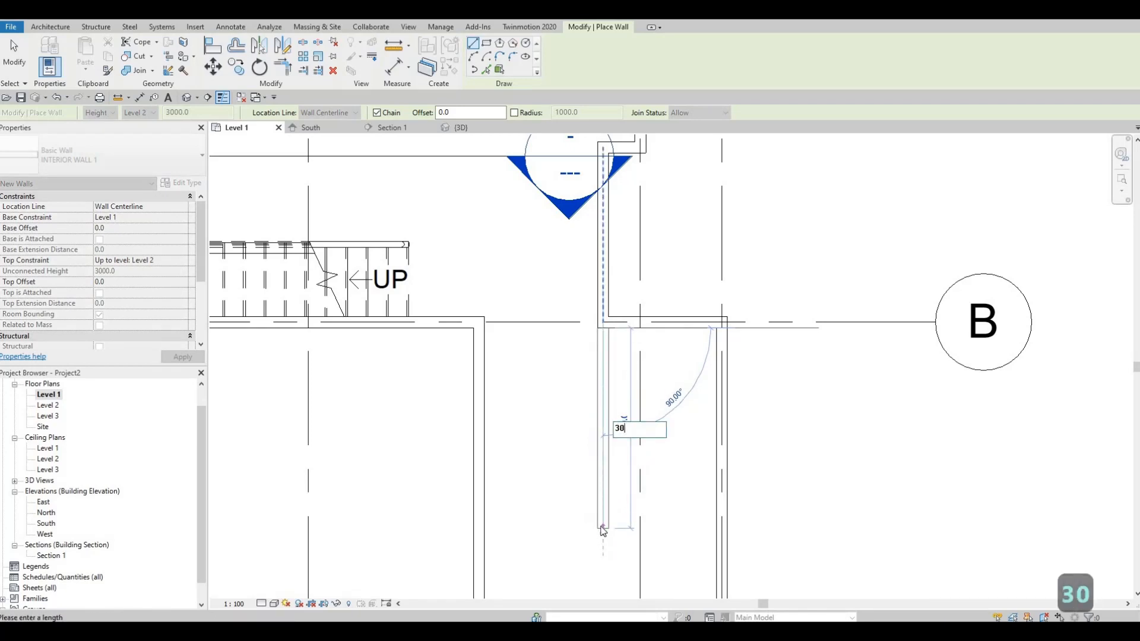
pyautogui.write('00')
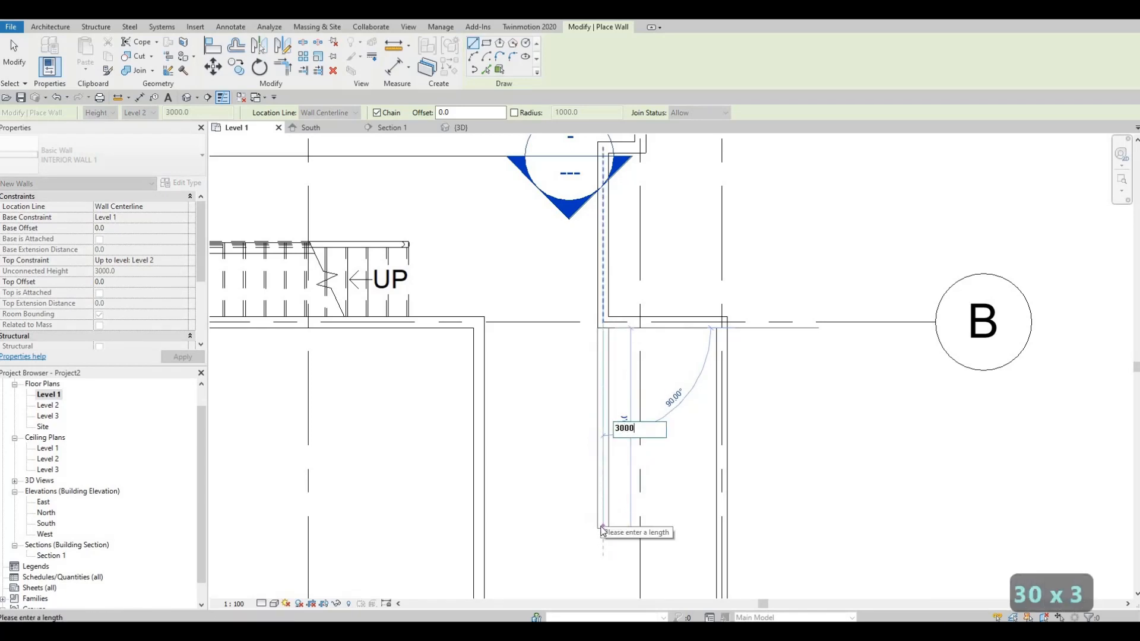
pyautogui.press('BackSpace')
pyautogui.press('BackSpace')
pyautogui.write('50')
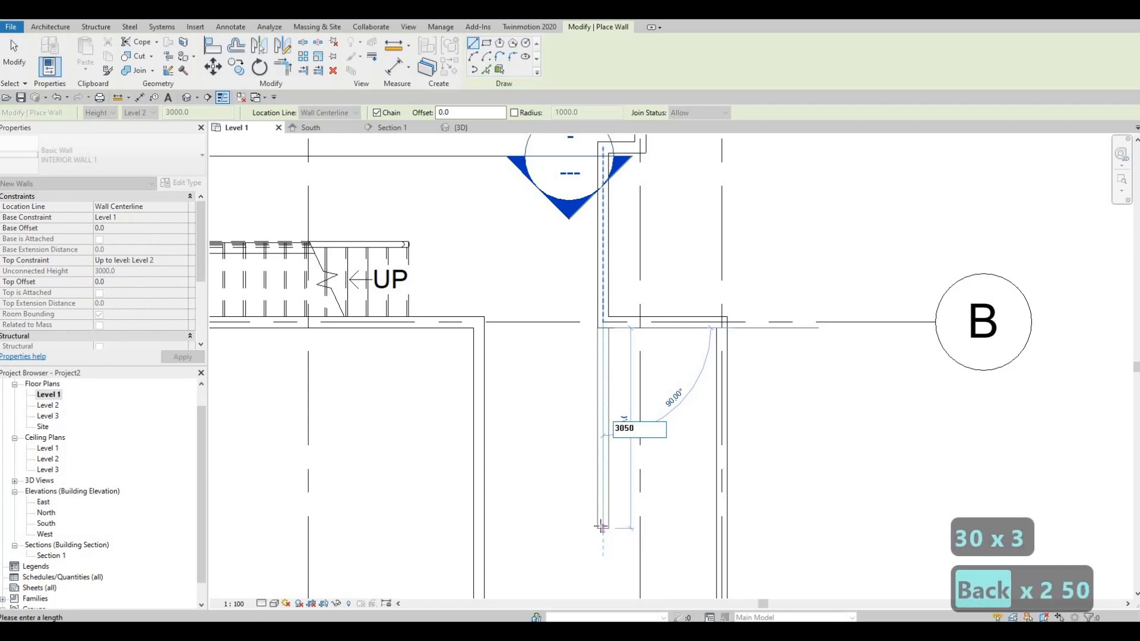
pyautogui.press('Return')
# Continue the interior wall about 1600 mm perpendicular to the exterior wall, closing off the room below grid B.
pyautogui.moveTo(688, 555); pyautogui.dragTo(583, 400, button='middle')
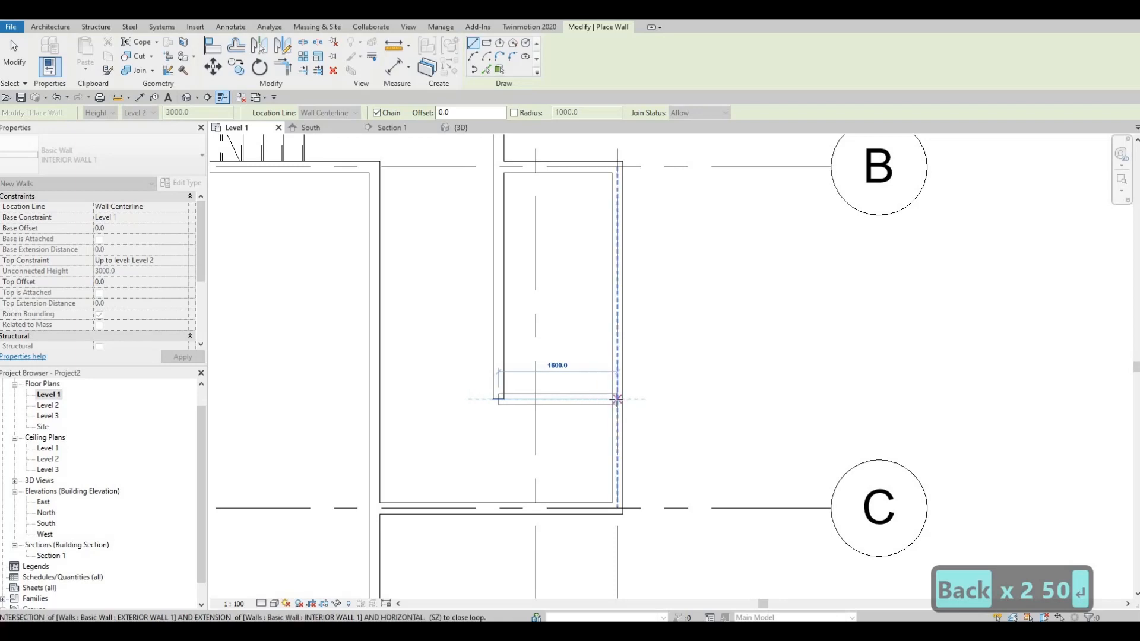
pyautogui.click(617, 399)
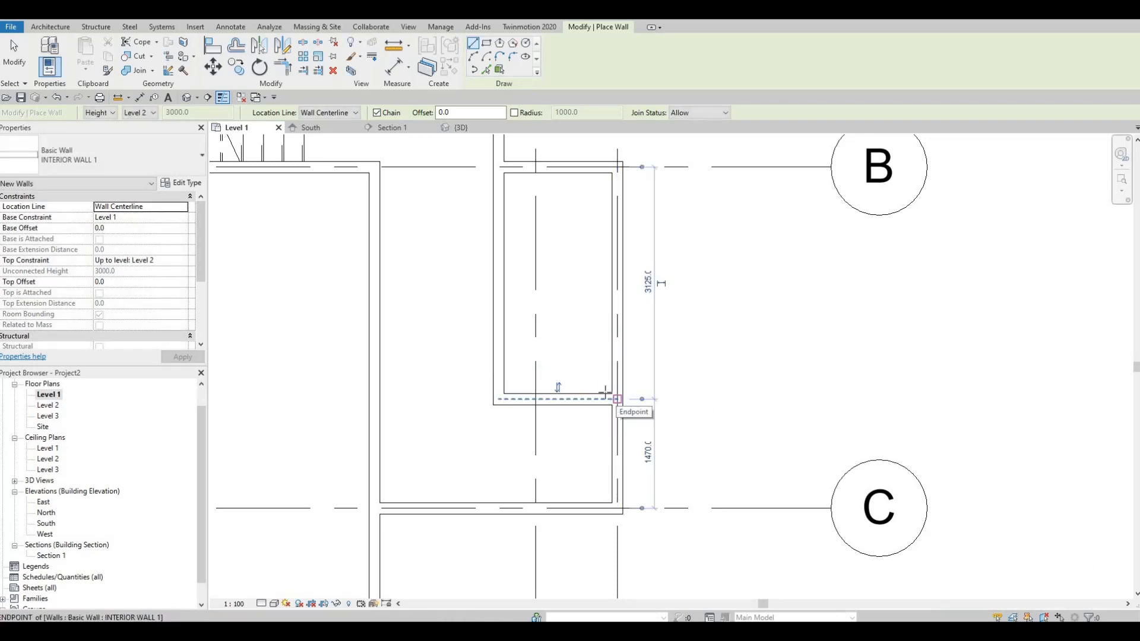
pyautogui.press('Escape')
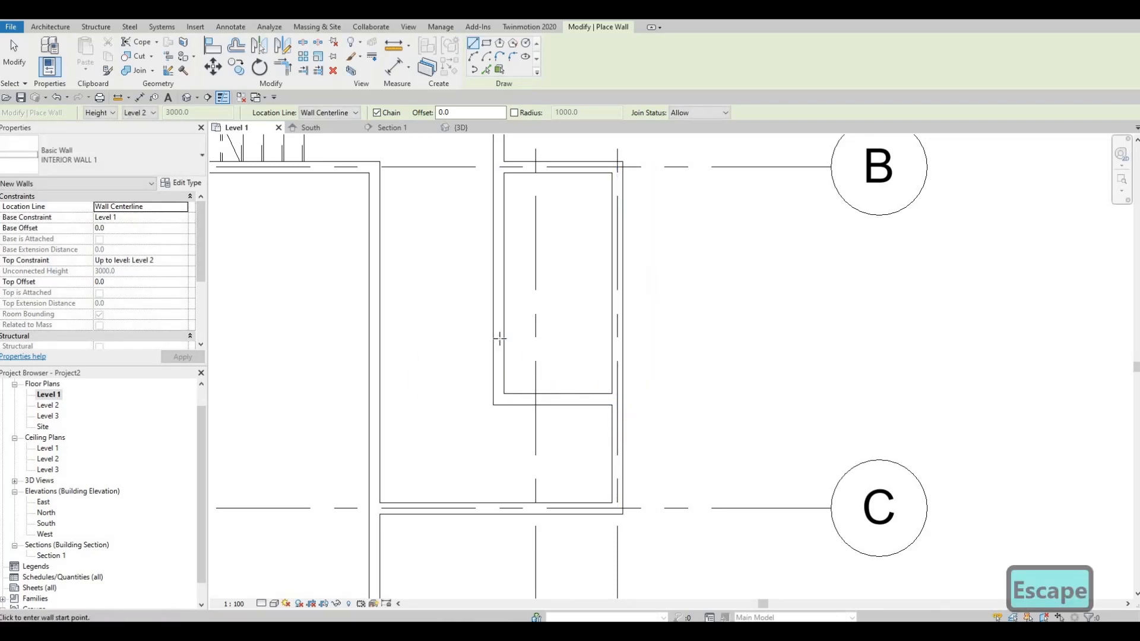
# Draw a second interior cross wall parallel to the closing wall, about 800 mm from it toward grid B, ending at the exterior wall.
pyautogui.click(607, 346)
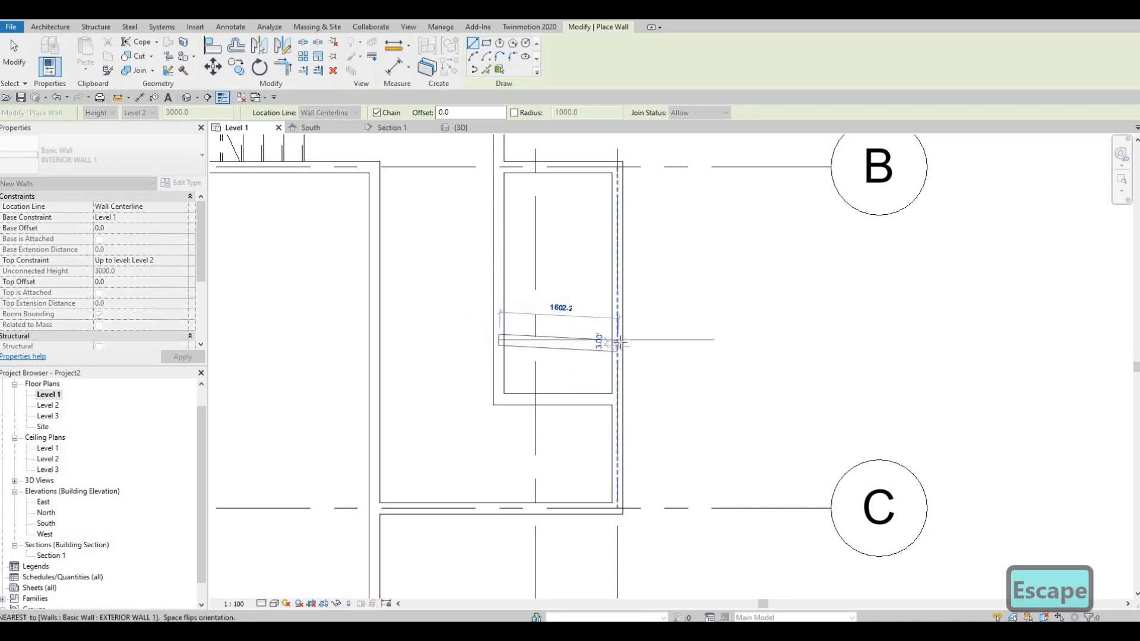
pyautogui.click(582, 355)
pyautogui.press('Escape')
pyautogui.press('Escape')
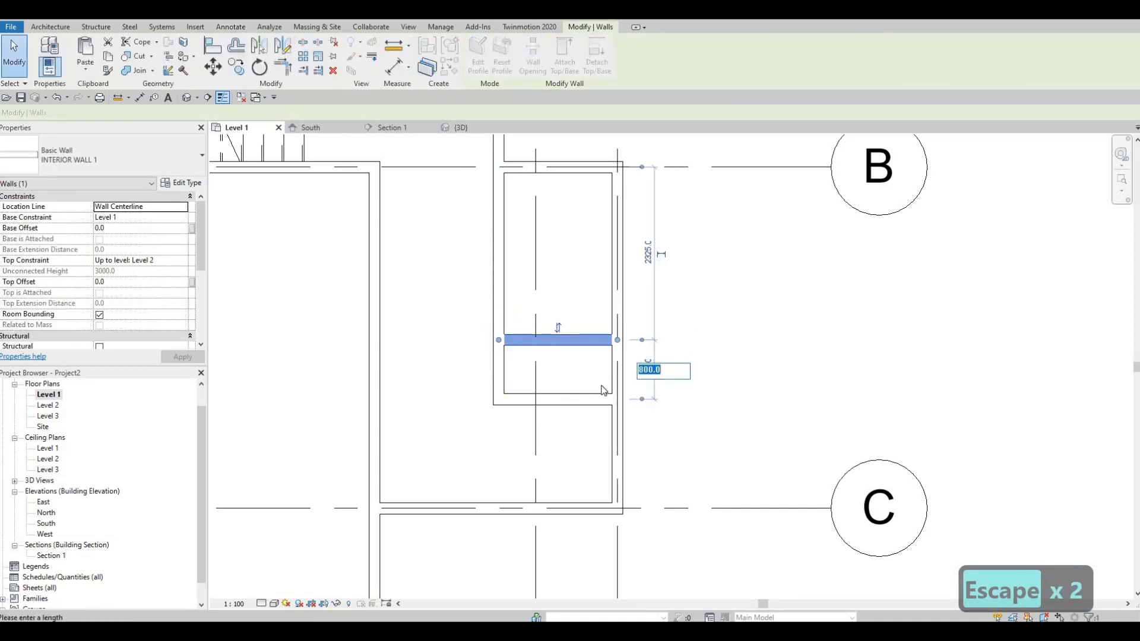
pyautogui.press('Escape')
pyautogui.press('Escape')
pyautogui.scroll(-2, 653, 380)
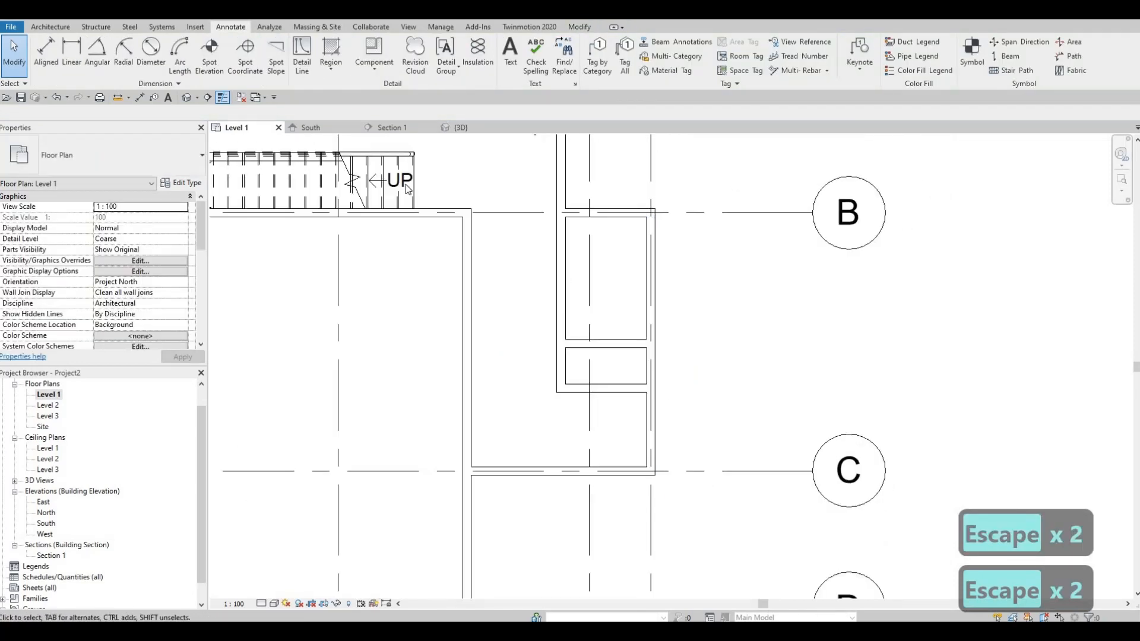
pyautogui.moveTo(477, 202); pyautogui.dragTo(634, 291, button='middle')
pyautogui.scroll(-2, 634, 288)
pyautogui.moveTo(398, 263); pyautogui.dragTo(640, 287, button='middle')
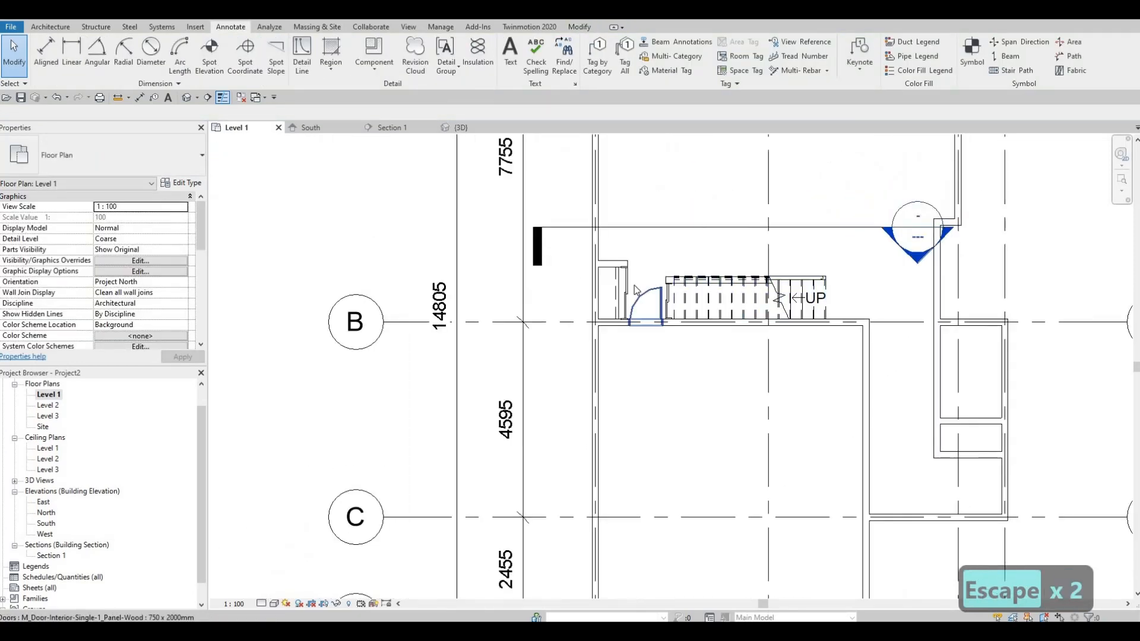
pyautogui.scroll(5, 640, 285)
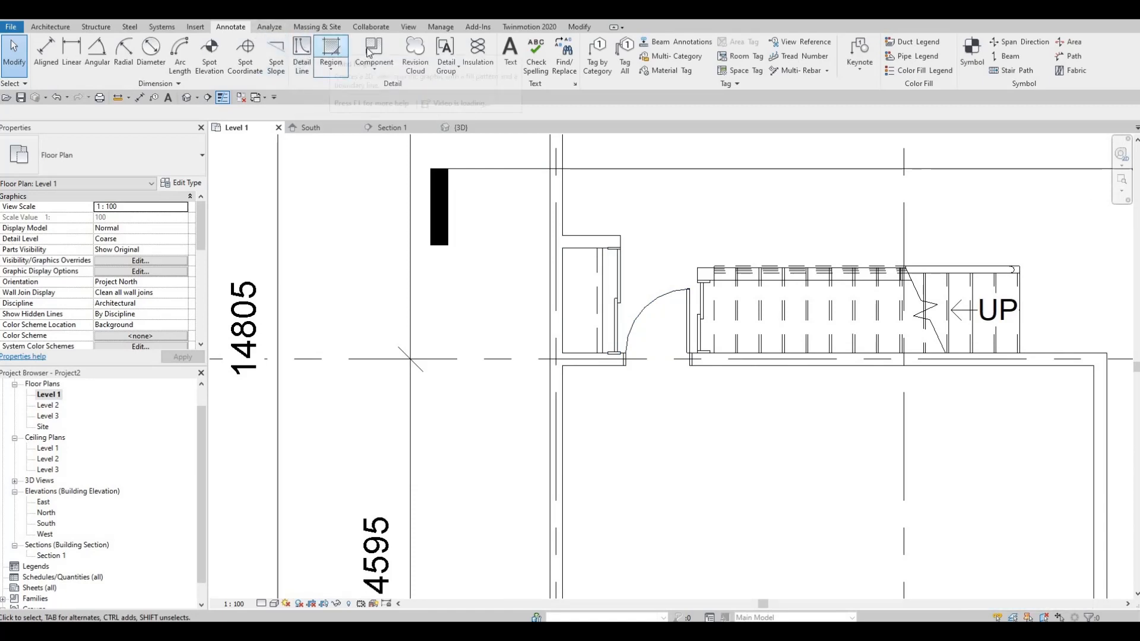
pyautogui.press('d')
pyautogui.press('l')
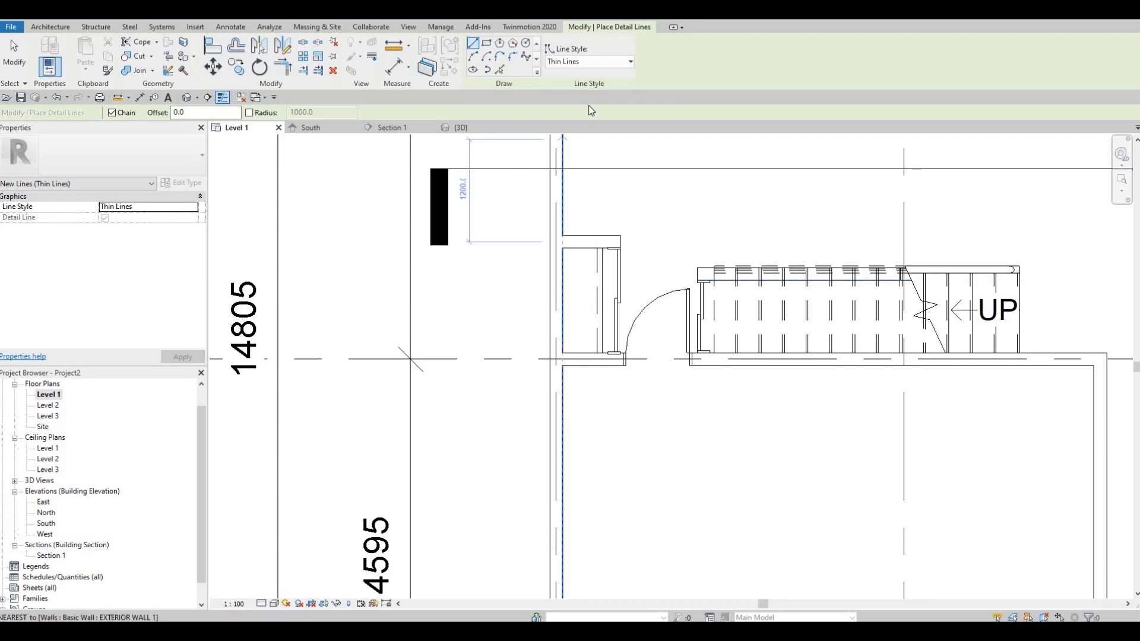
pyautogui.click(593, 61)
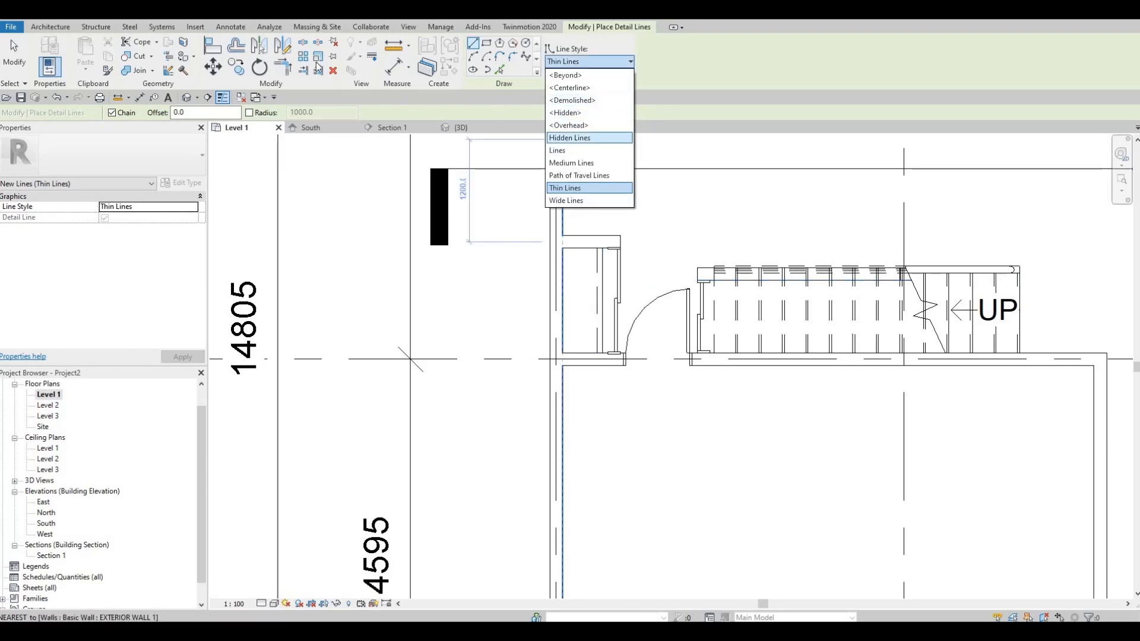
pyautogui.press('Escape')
pyautogui.press('Escape')
pyautogui.press('Escape')
pyautogui.press('Escape')
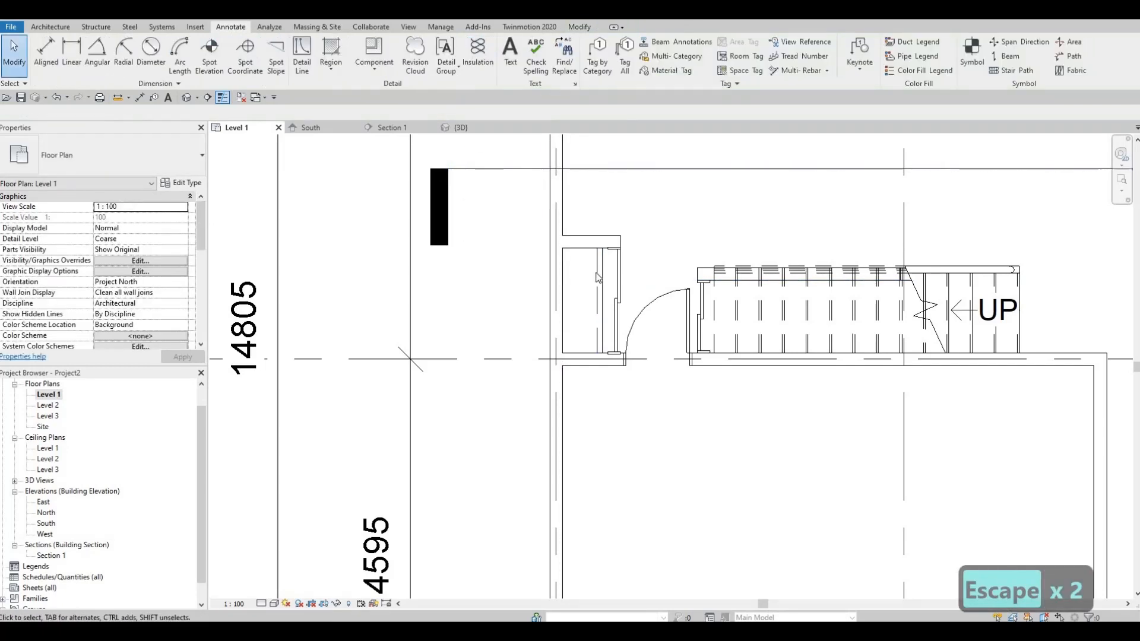
# Draw a detail line about 1450 mm long in the closet's <Demolished> line style, running lengthwise through the narrow space between the two cross walls.
pyautogui.click(595, 432)
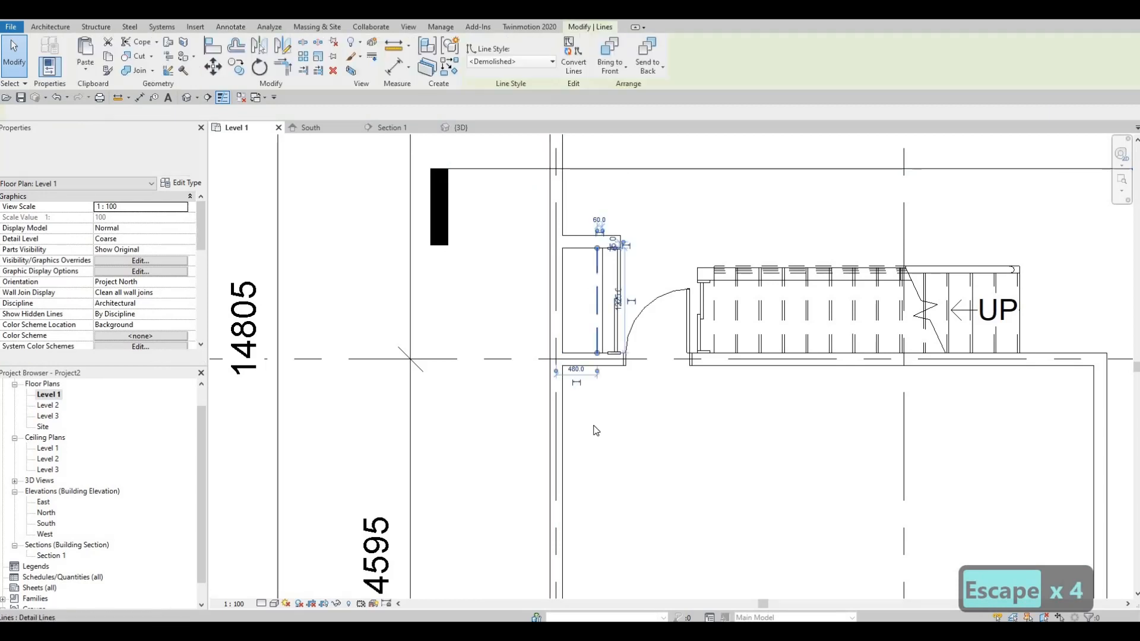
pyautogui.press('c')
pyautogui.press('s')
pyautogui.moveTo(926, 373); pyautogui.dragTo(639, 179, button='middle')
pyautogui.scroll(-3, 639, 179)
pyautogui.scroll(2, 911, 338)
pyautogui.moveTo(724, 392); pyautogui.dragTo(662, 397, button='middle')
pyautogui.scroll(2, 662, 397)
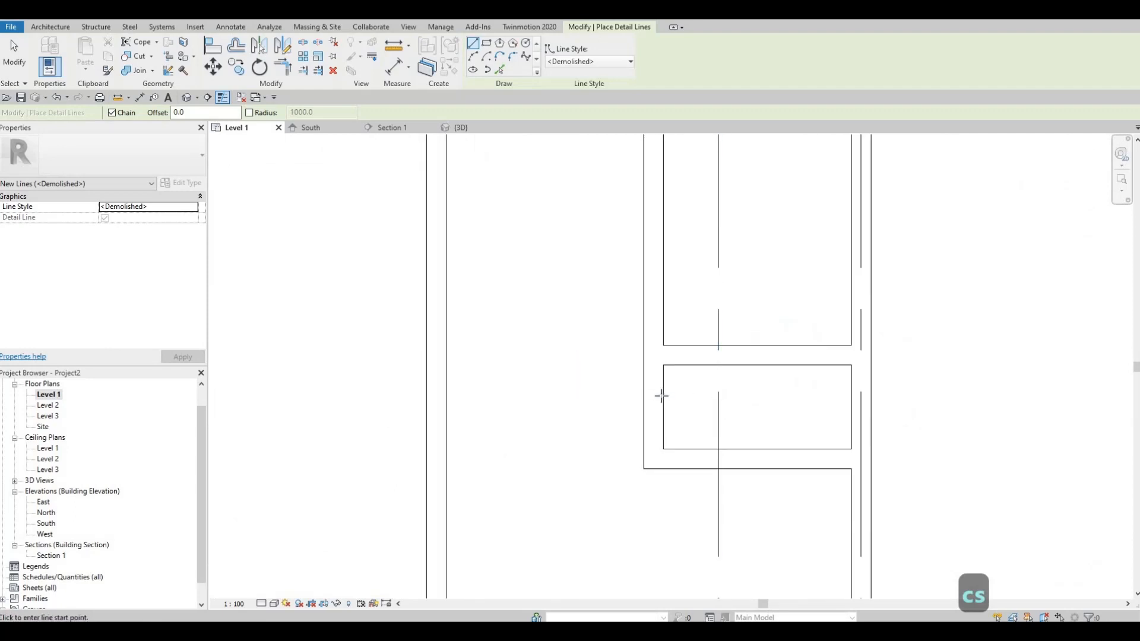
pyautogui.click(662, 396)
pyautogui.click(853, 396)
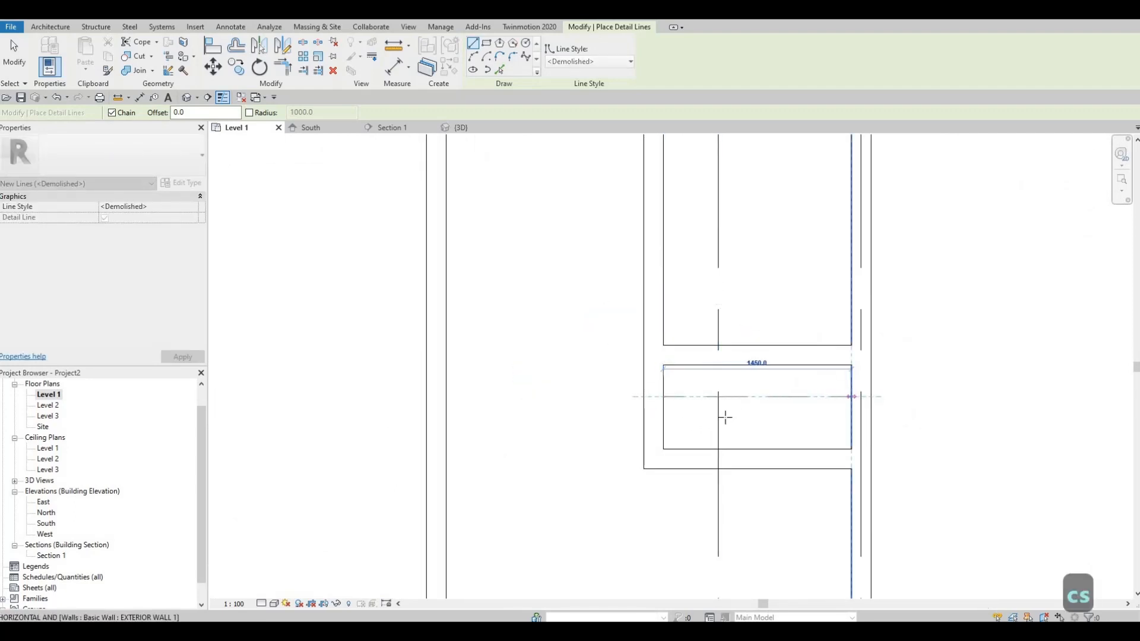
# Draw a second <Demolished> detail line close and parallel to the first, spanning the narrow closet between the two cross walls.
pyautogui.press('Escape')
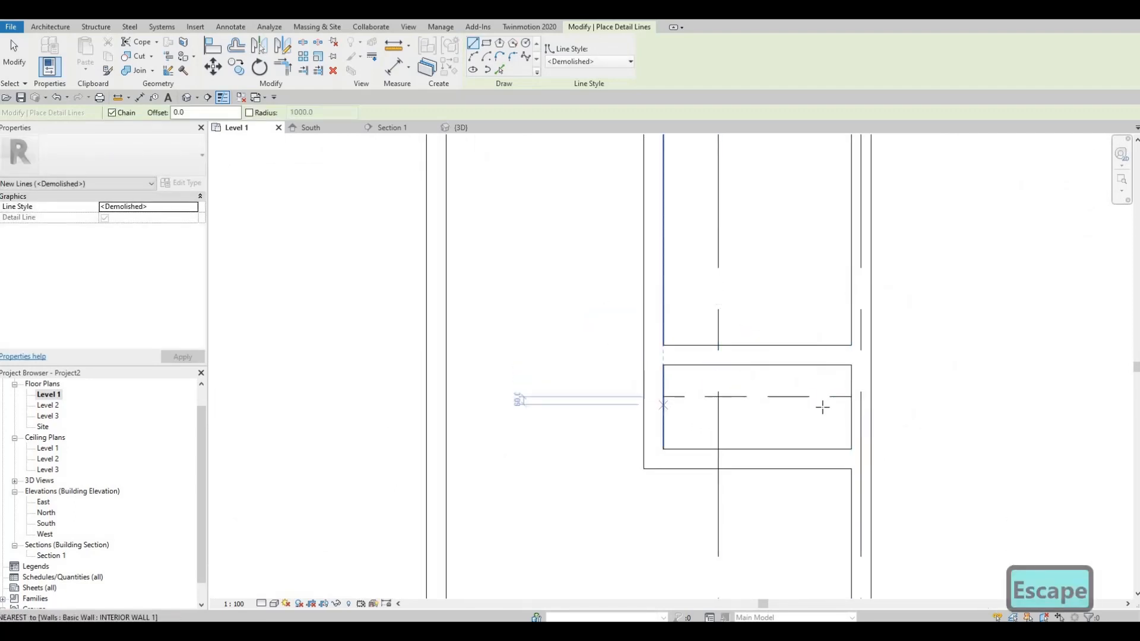
pyautogui.click(664, 405)
pyautogui.press('Escape')
pyautogui.press('Escape')
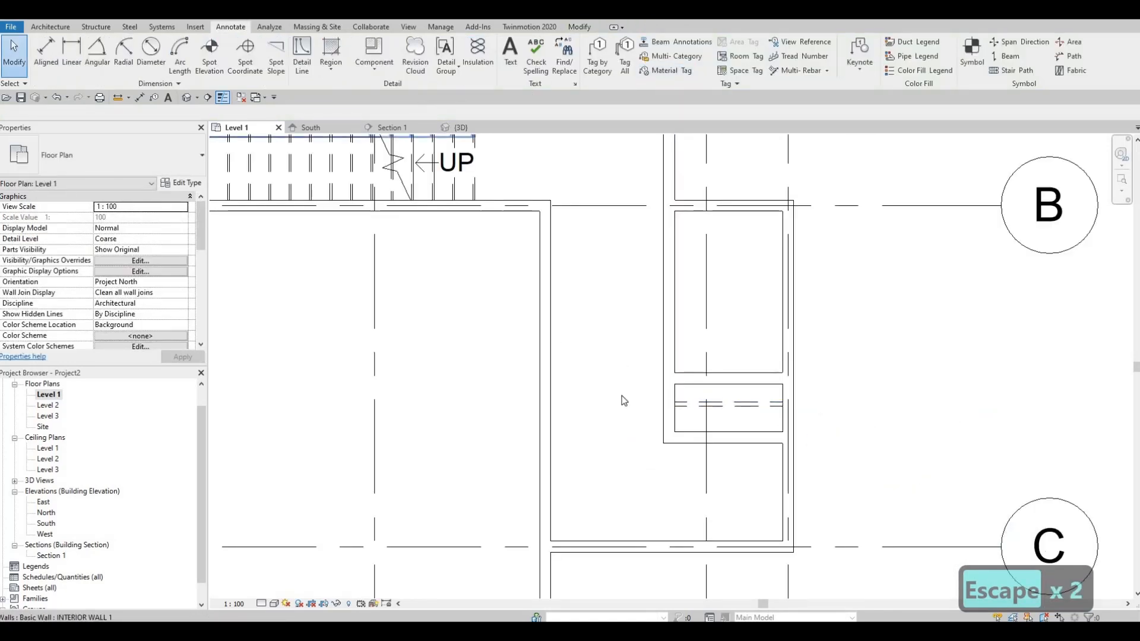
# Place a 1200 x 2000mm interior double sliding door, matching the existing closet door by the stairs, in the new closet's wall facing grid C.
pyautogui.moveTo(239, 219); pyautogui.dragTo(514, 340, button='middle')
pyautogui.scroll(-1, 514, 339)
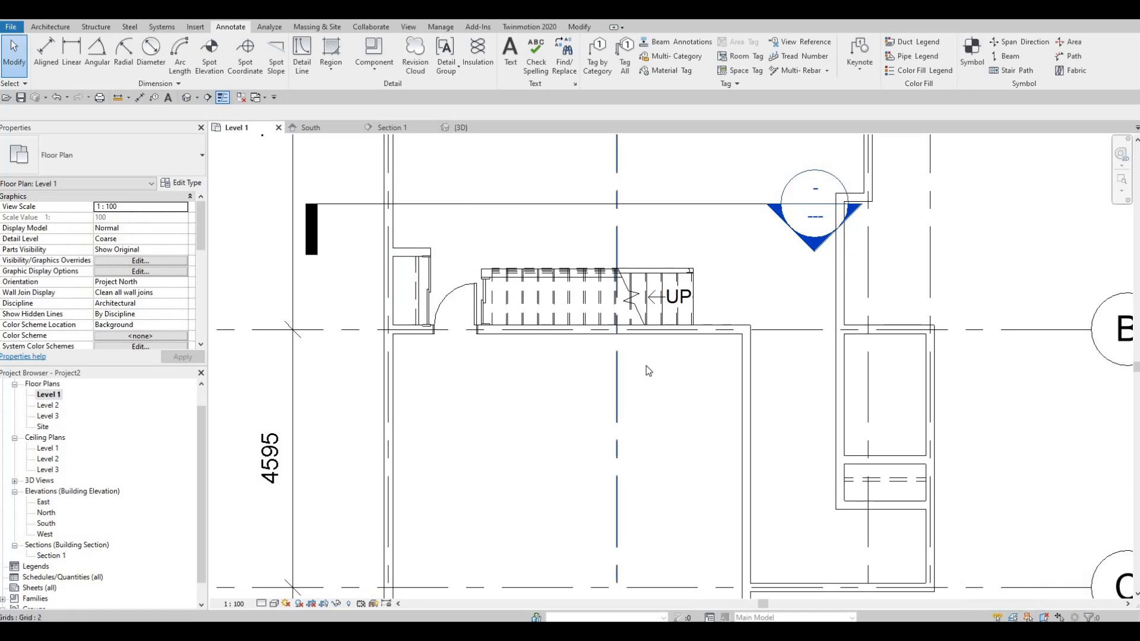
pyautogui.moveTo(646, 371); pyautogui.dragTo(517, 300, button='middle')
pyautogui.scroll(-2, 516, 300)
pyautogui.press('Escape')
pyautogui.scroll(3, 658, 392)
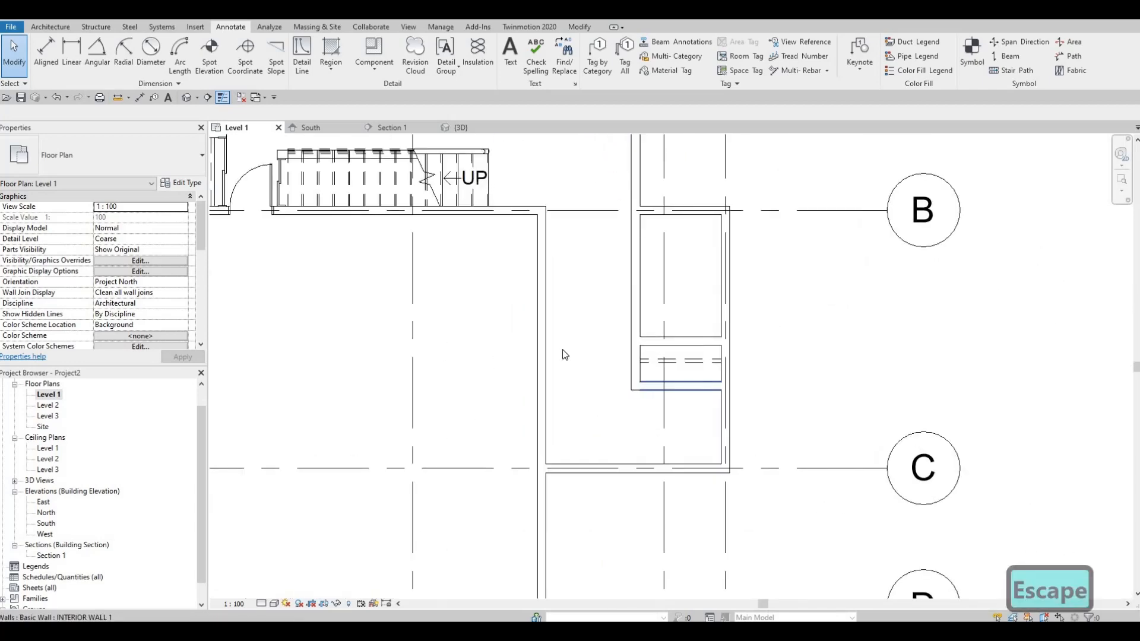
pyautogui.scroll(-2, 573, 331)
pyautogui.moveTo(271, 207); pyautogui.dragTo(459, 289, button='middle')
pyautogui.scroll(2, 475, 297)
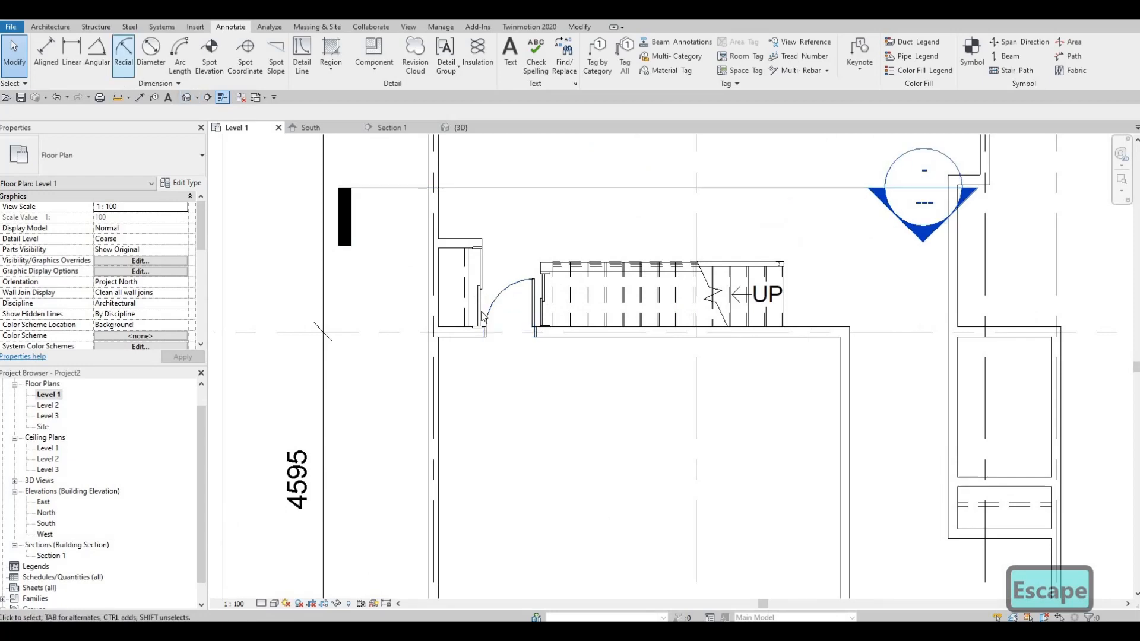
pyautogui.click(498, 306)
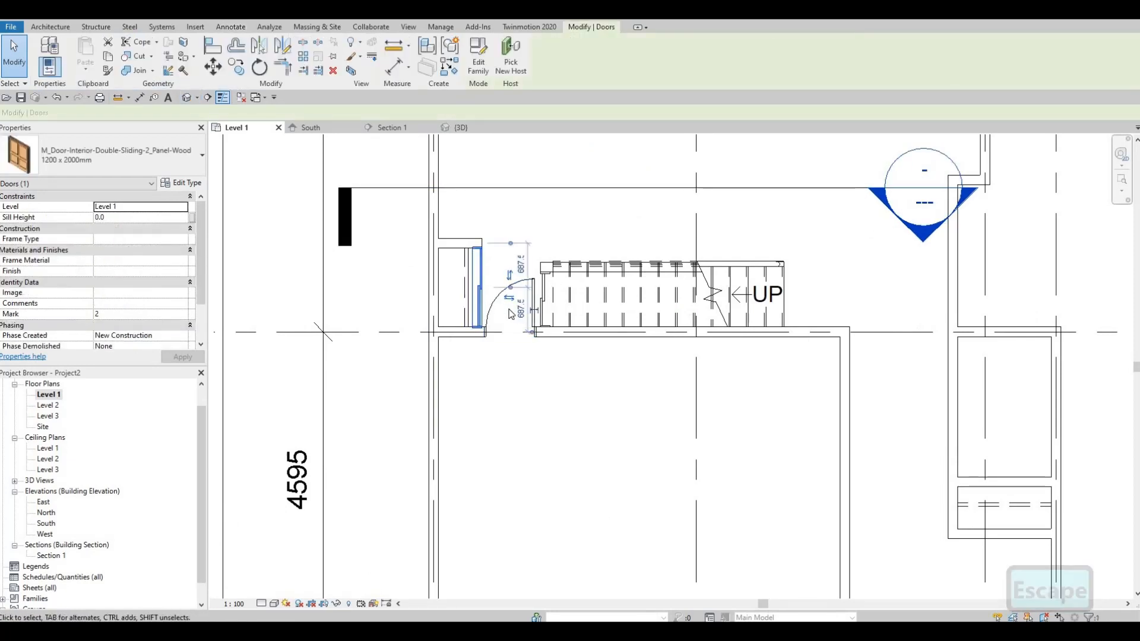
pyautogui.press('c')
pyautogui.press('s')
pyautogui.moveTo(715, 373); pyautogui.dragTo(343, 212, button='middle')
pyautogui.scroll(2, 586, 371)
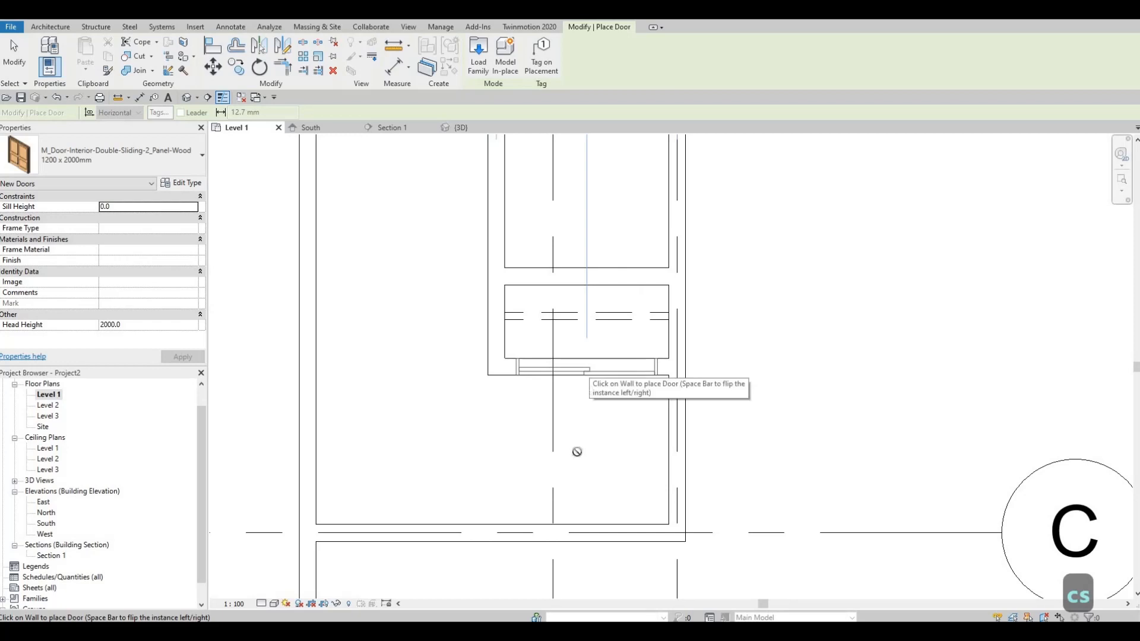
pyautogui.press('Escape')
pyautogui.press('Escape')
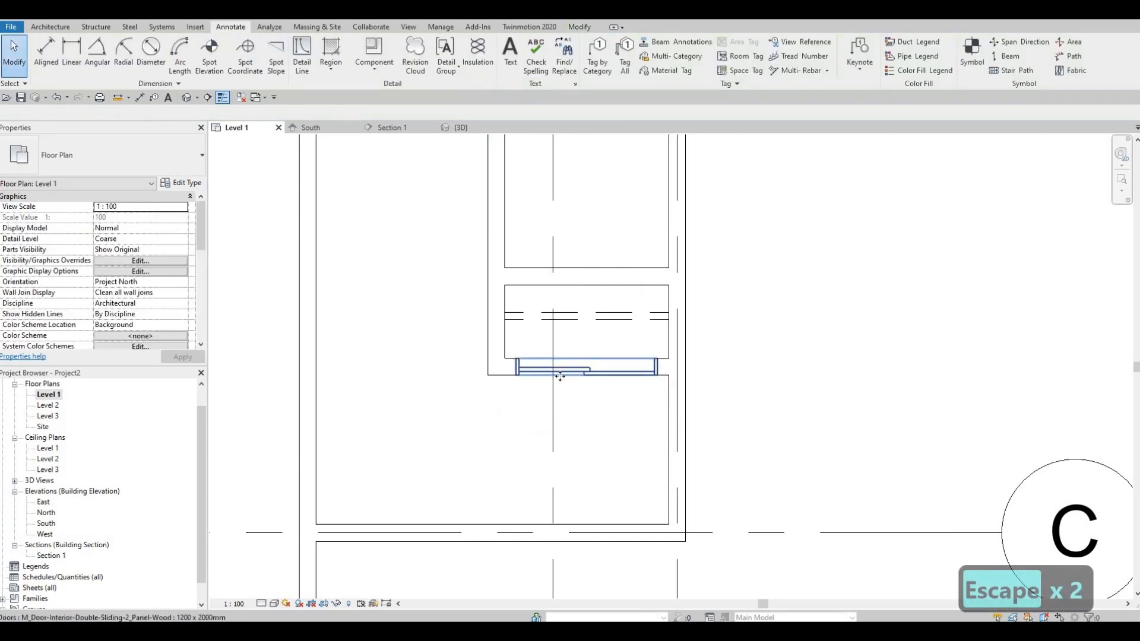
# Try the 1200 x 2100mm and 1500 x 2000mm types on the new closet's sliding door, then return it to 1200 x 2000mm.
pyautogui.click(128, 154)
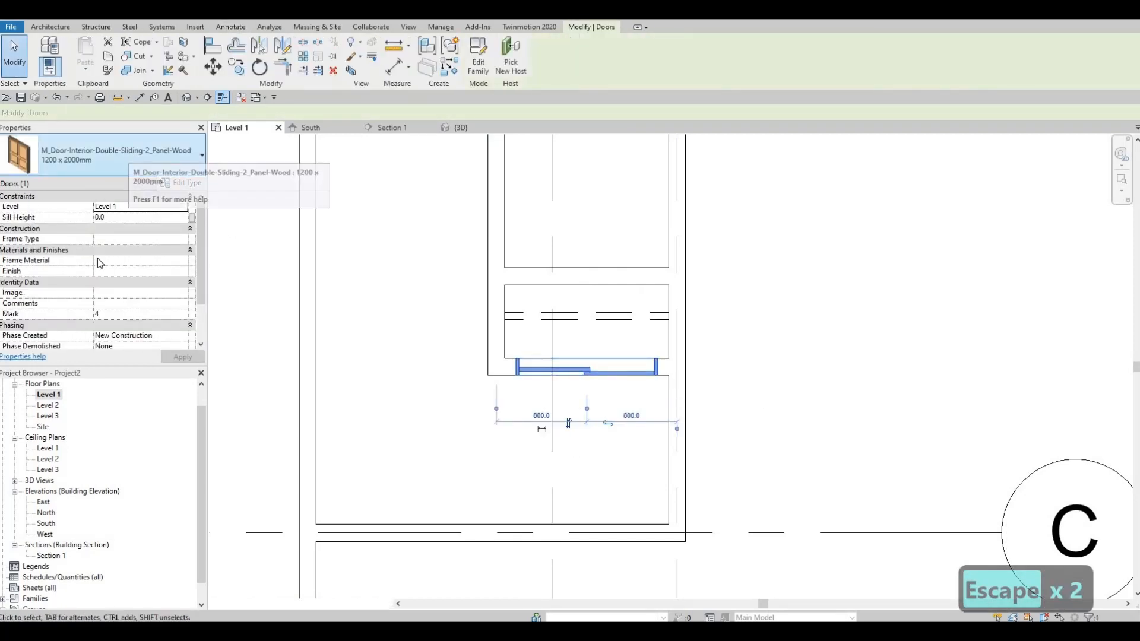
pyautogui.click(87, 250)
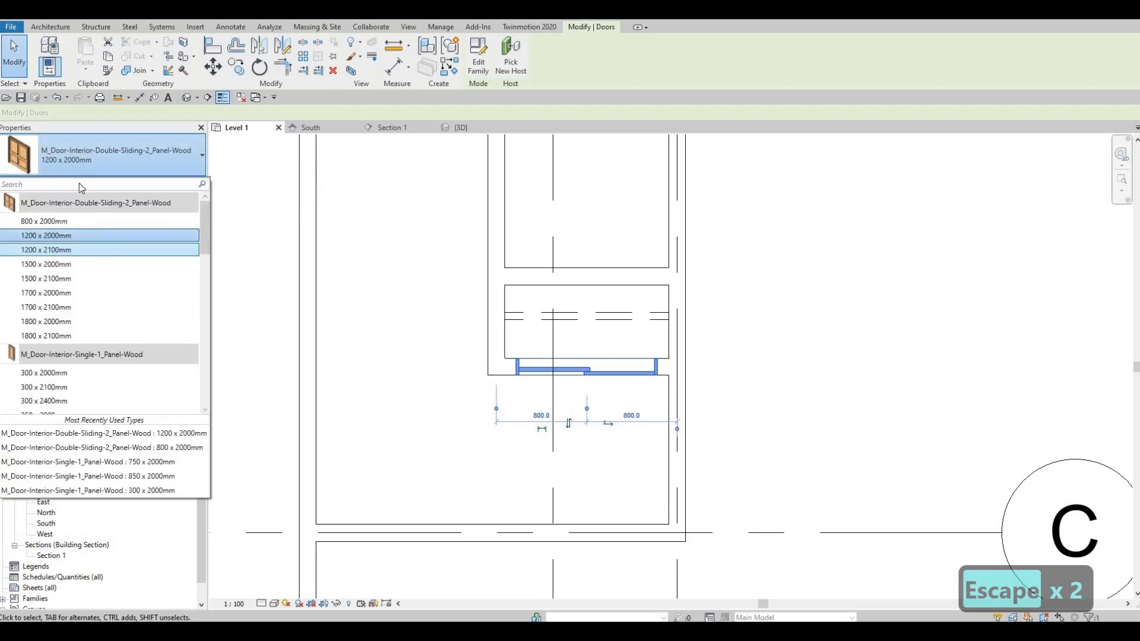
pyautogui.click(82, 162)
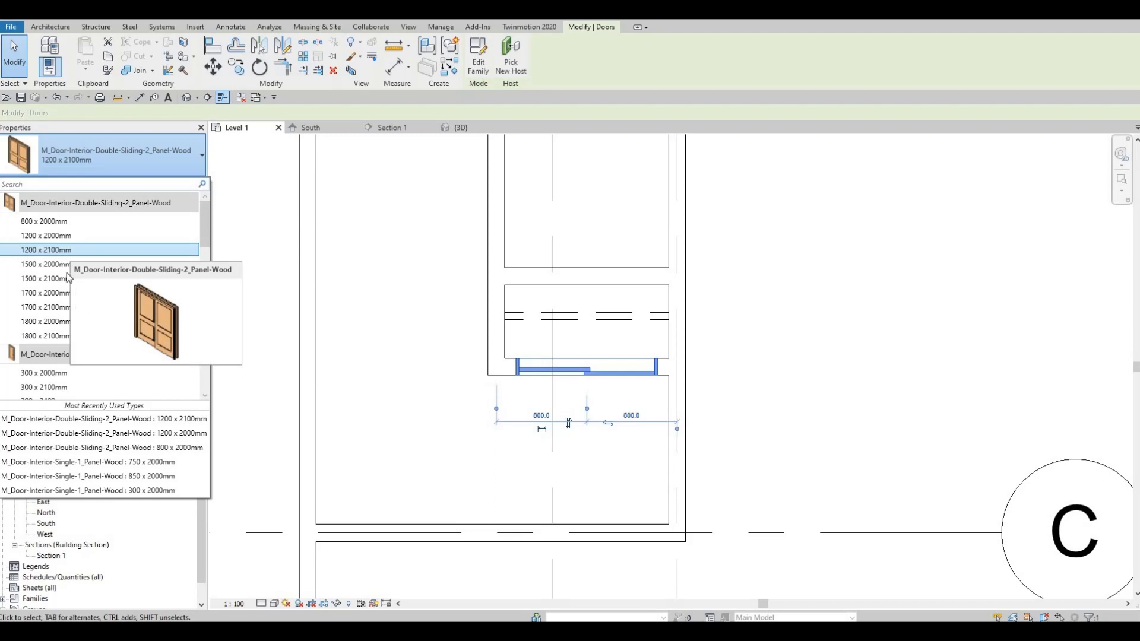
pyautogui.press('Escape')
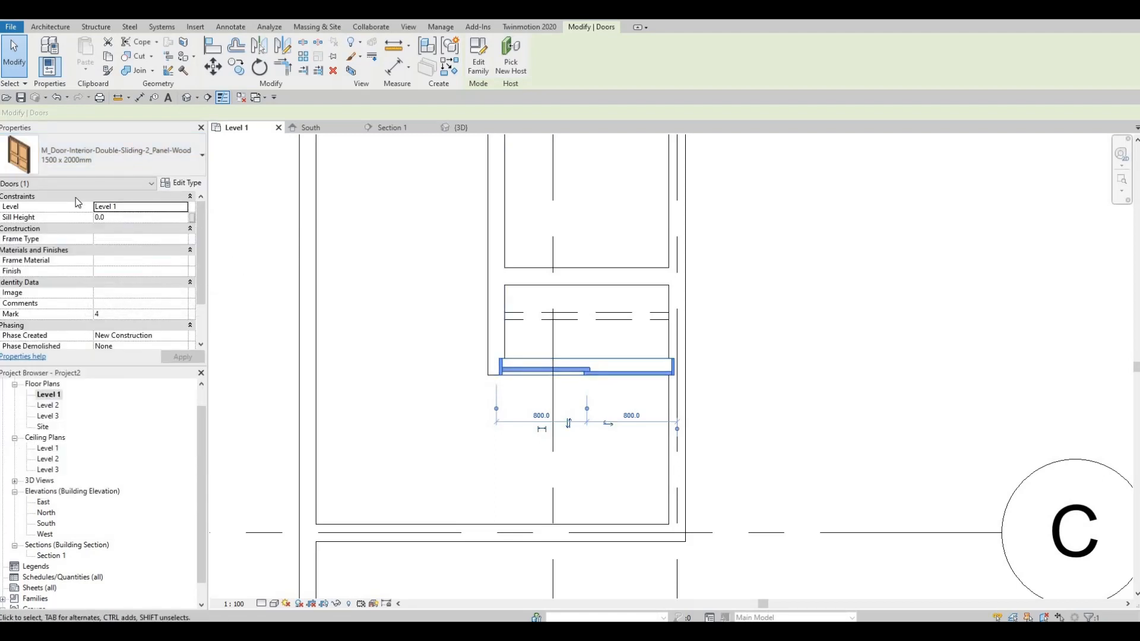
pyautogui.click(146, 156)
pyautogui.click(68, 234)
pyautogui.moveTo(532, 389); pyautogui.dragTo(597, 375, button='middle')
pyautogui.scroll(-1, 600, 371)
pyautogui.press('Escape')
pyautogui.press('Escape')
# Nudge the closet's sliding door along its wall so its centre sits 780 mm from the interior side wall and 820 mm from the exterior wall.
pyautogui.click(603, 364)
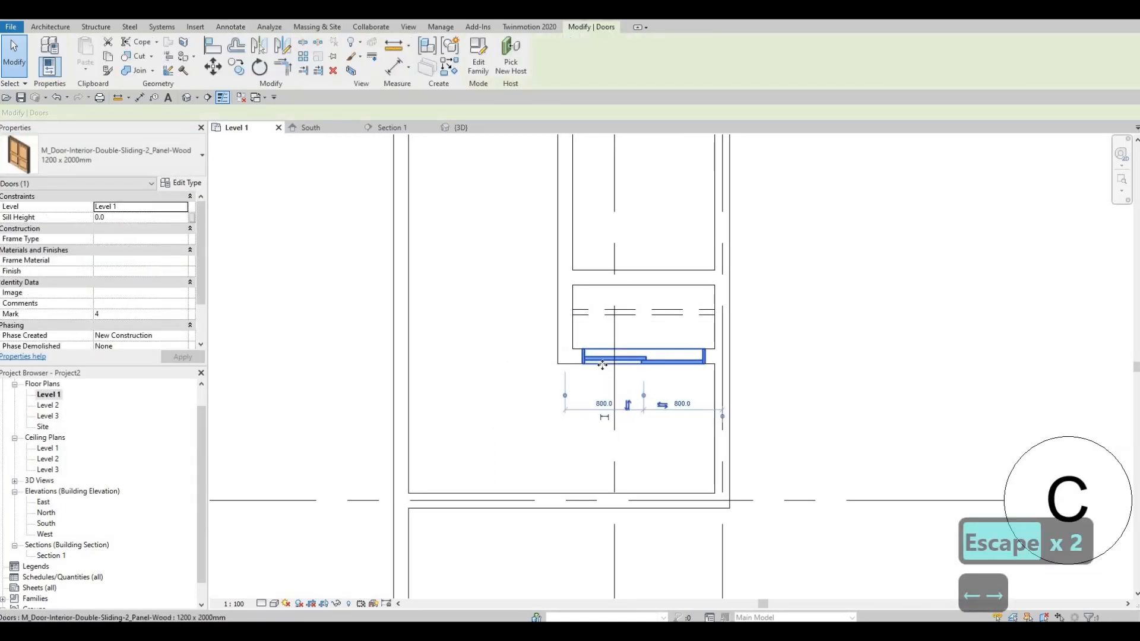
pyautogui.press('Right')
pyautogui.press('Left')
pyautogui.press('Escape')
pyautogui.press('Escape')
pyautogui.press('Escape')
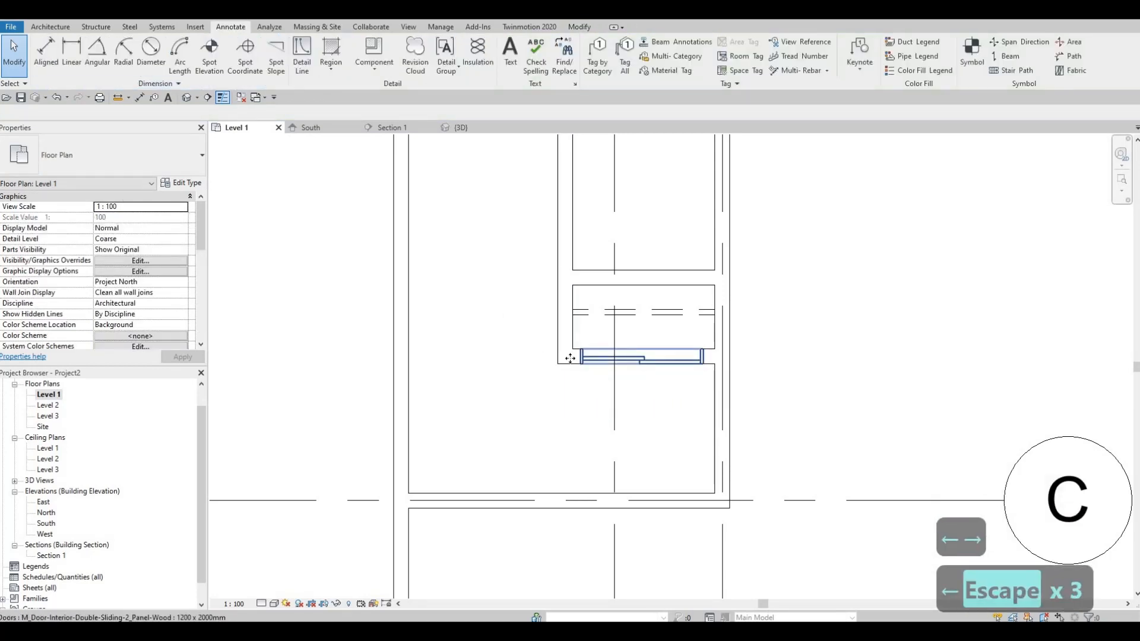
pyautogui.click(596, 360)
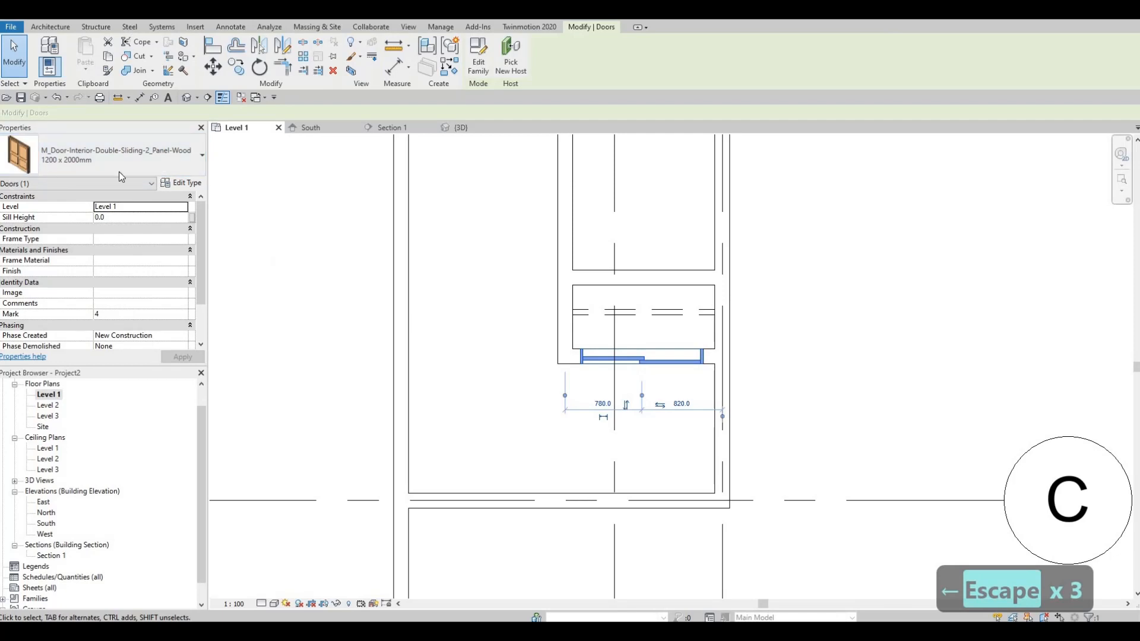
pyautogui.moveTo(564, 344); pyautogui.dragTo(572, 337, button='middle')
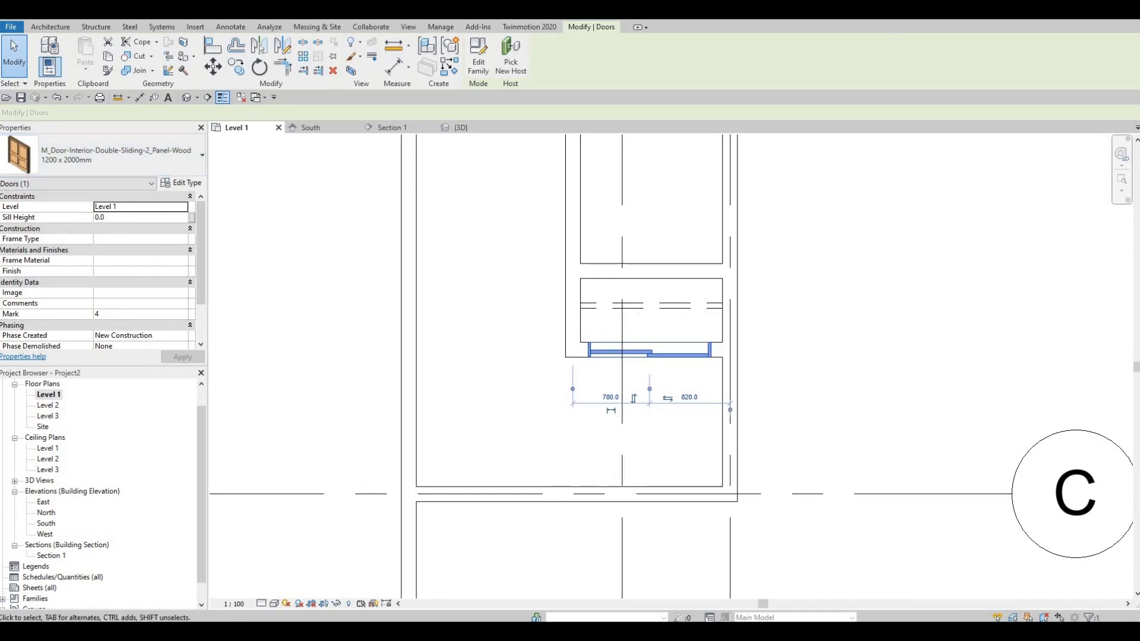
pyautogui.press('Escape')
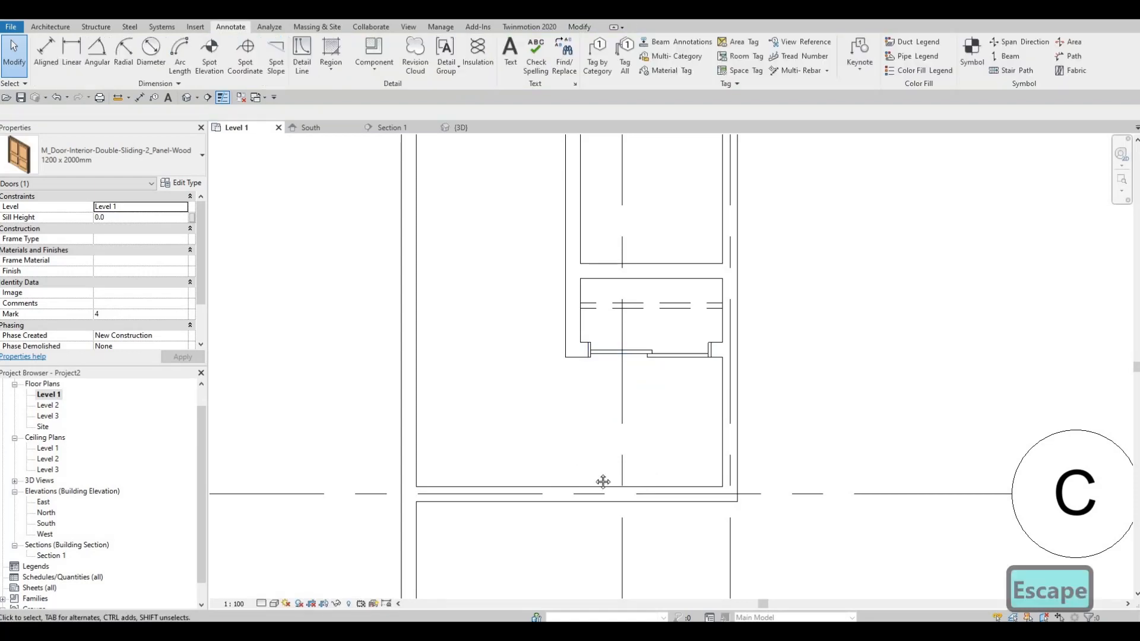
# Preview the Residential door families and choose M_Door-Exterior-Double-Full Glass-Wood_Clad.rfa for loading.
pyautogui.scroll(-3, 601, 479)
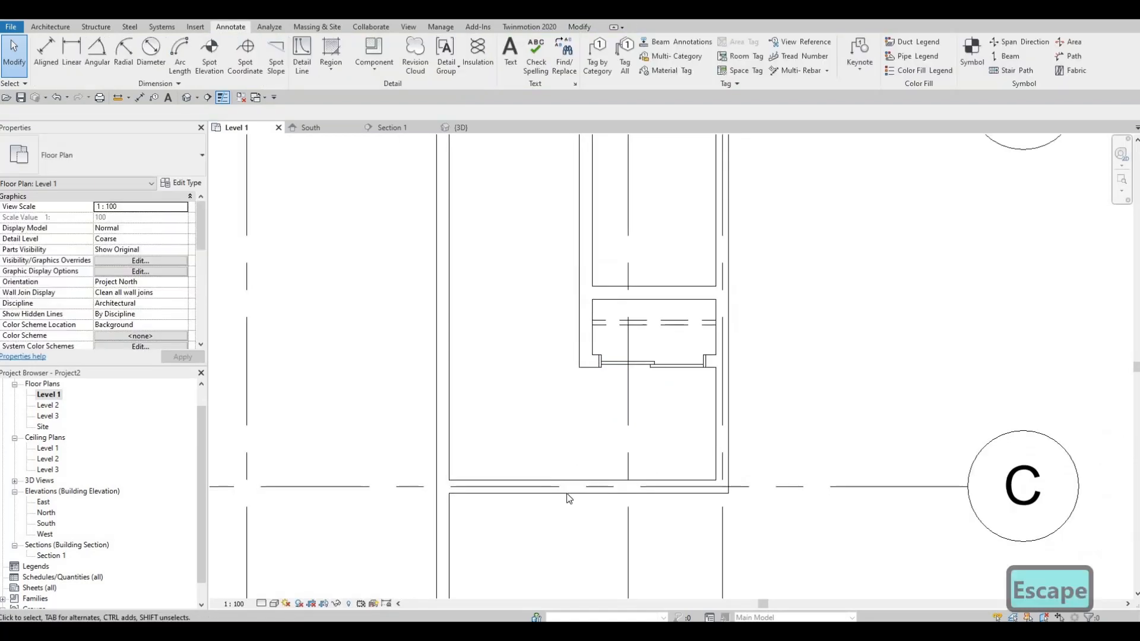
pyautogui.click(194, 29)
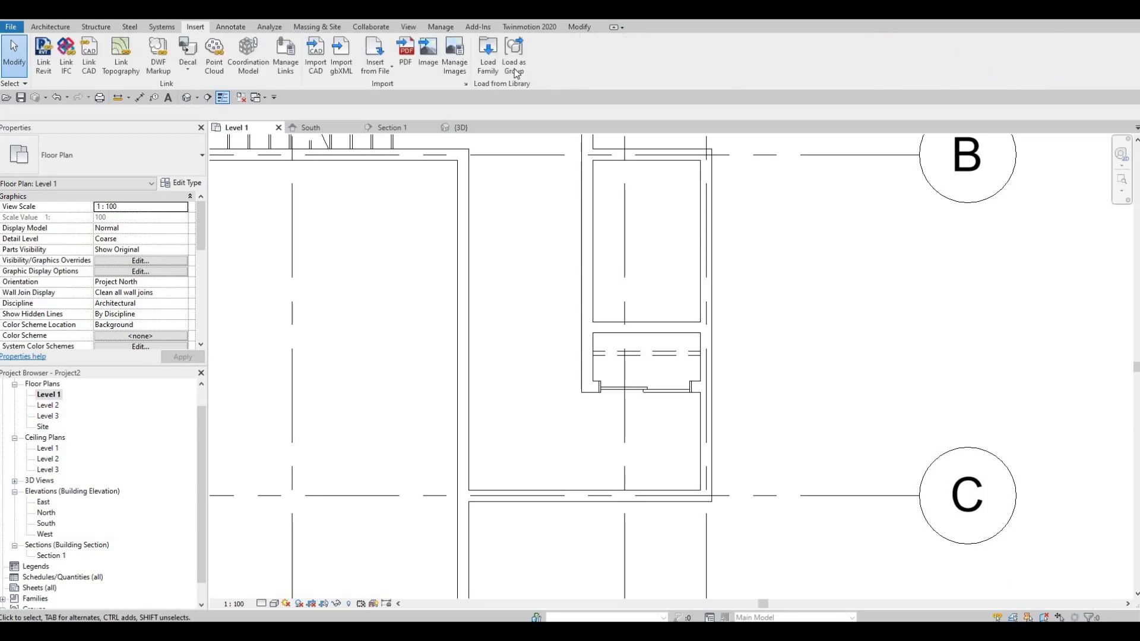
pyautogui.click(489, 57)
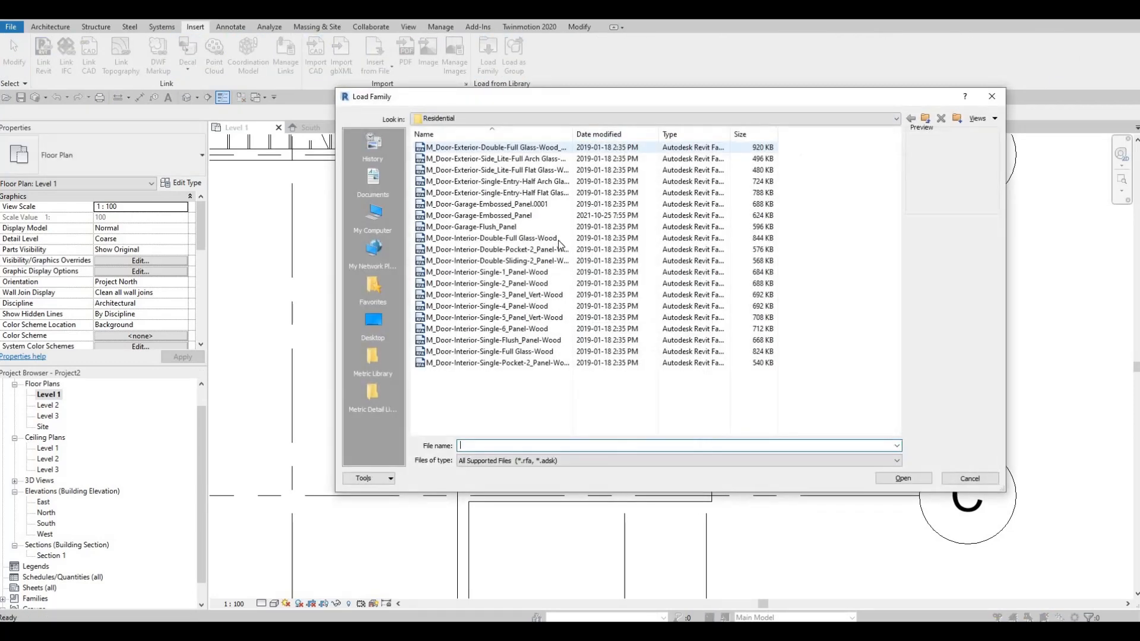
pyautogui.click(514, 283)
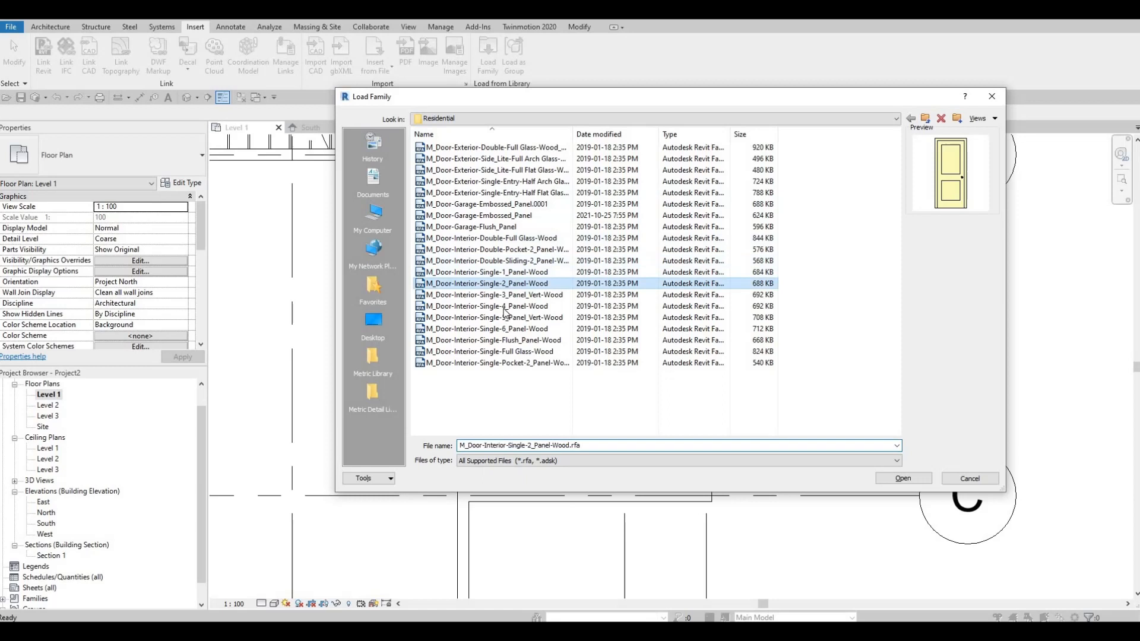
pyautogui.click(473, 188)
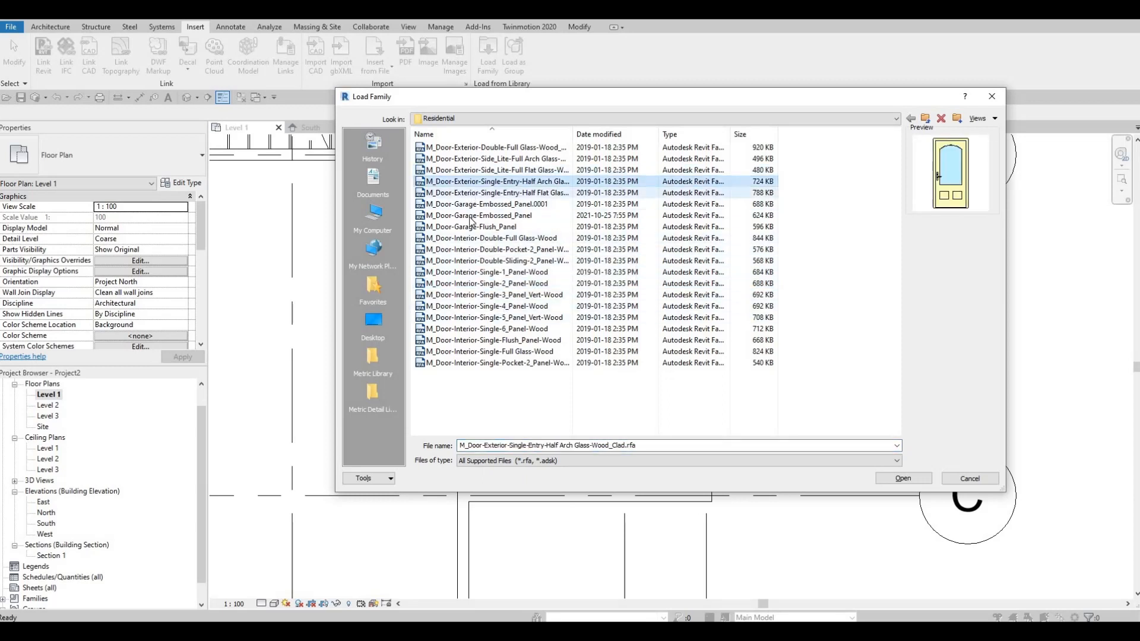
pyautogui.click(472, 216)
pyautogui.click(466, 160)
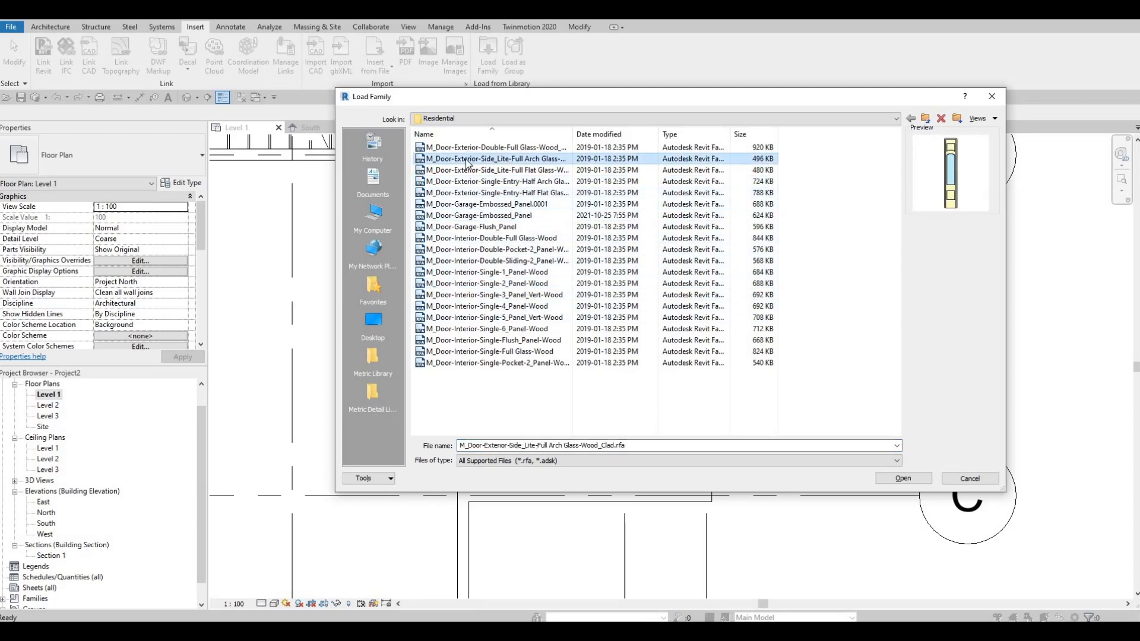
pyautogui.press('Up')
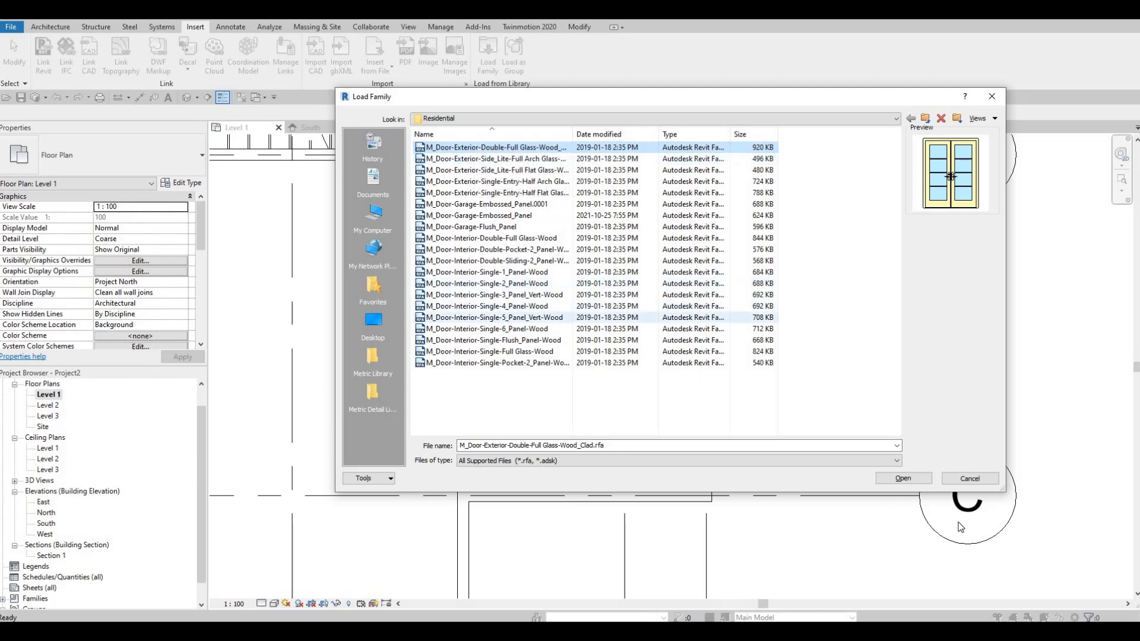
pyautogui.click(902, 479)
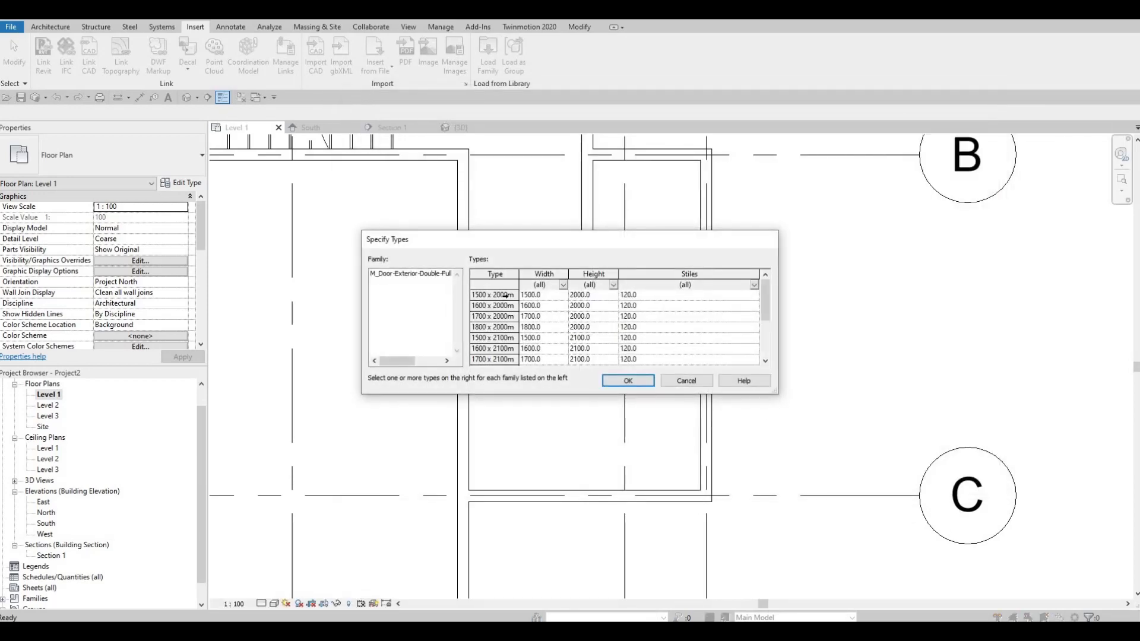
# Load all listed sizes of the exterior double glass door, from 1500 x 2000mm through 1800 x 2400mm.
pyautogui.click(508, 304)
pyautogui.scroll(-2, 502, 345)
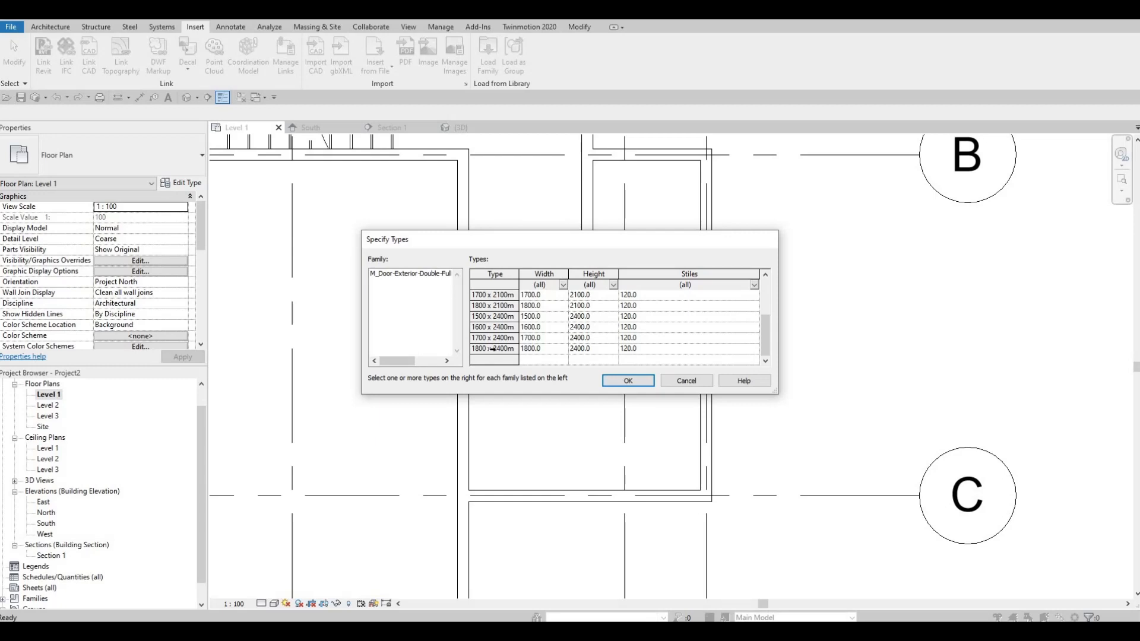
pyautogui.keyDown('shift'); pyautogui.click(493, 350); pyautogui.keyUp('shift')
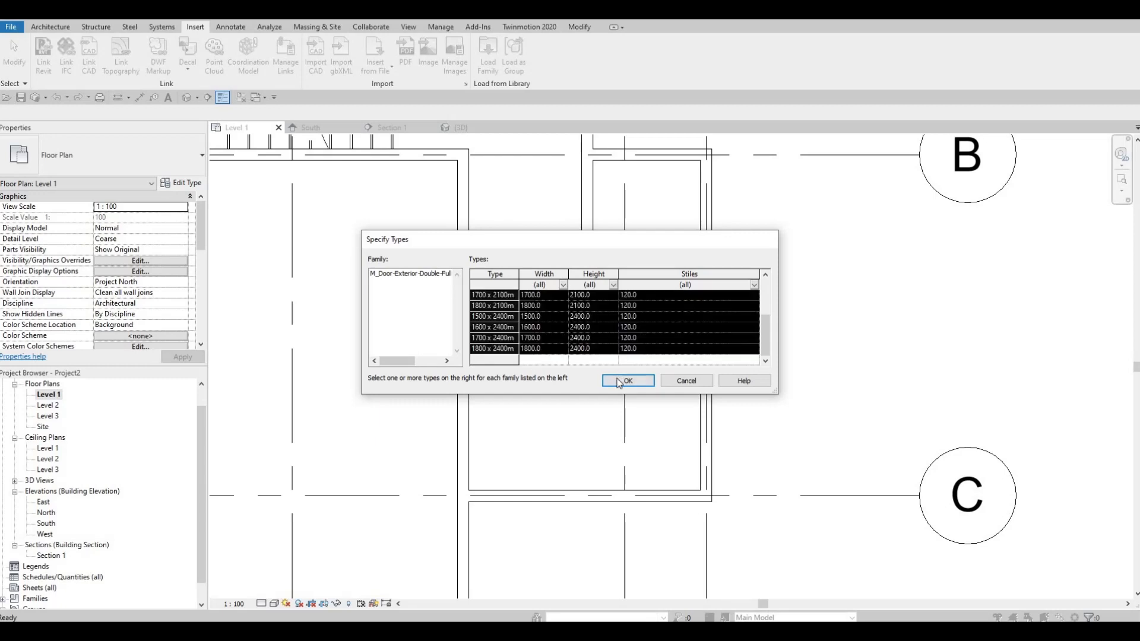
pyautogui.click(618, 381)
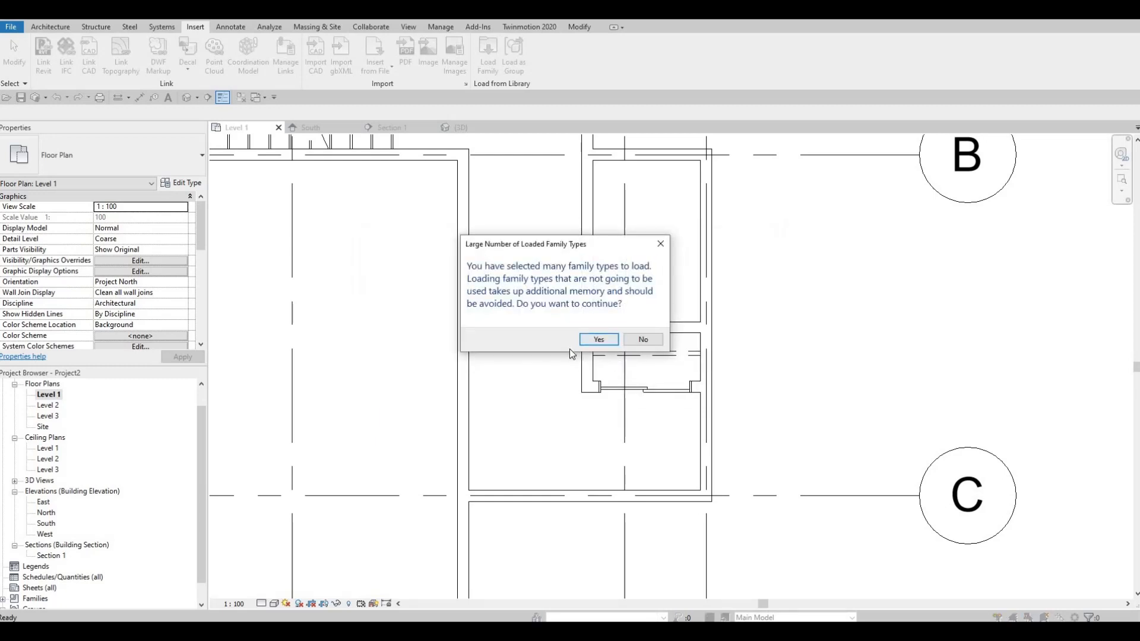
pyautogui.click(599, 341)
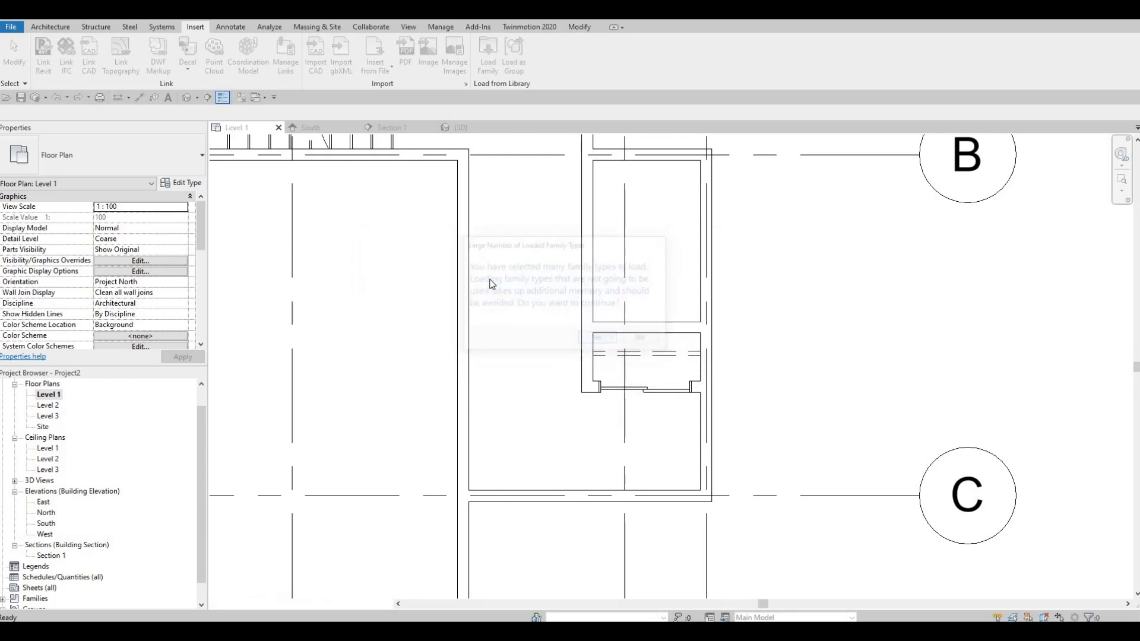
# Place a 1500 x 2000mm M_Door-Exterior-Double-Full Glass-Wood_Clad door in the entrance wall on grid C, swinging into the house.
pyautogui.click(52, 27)
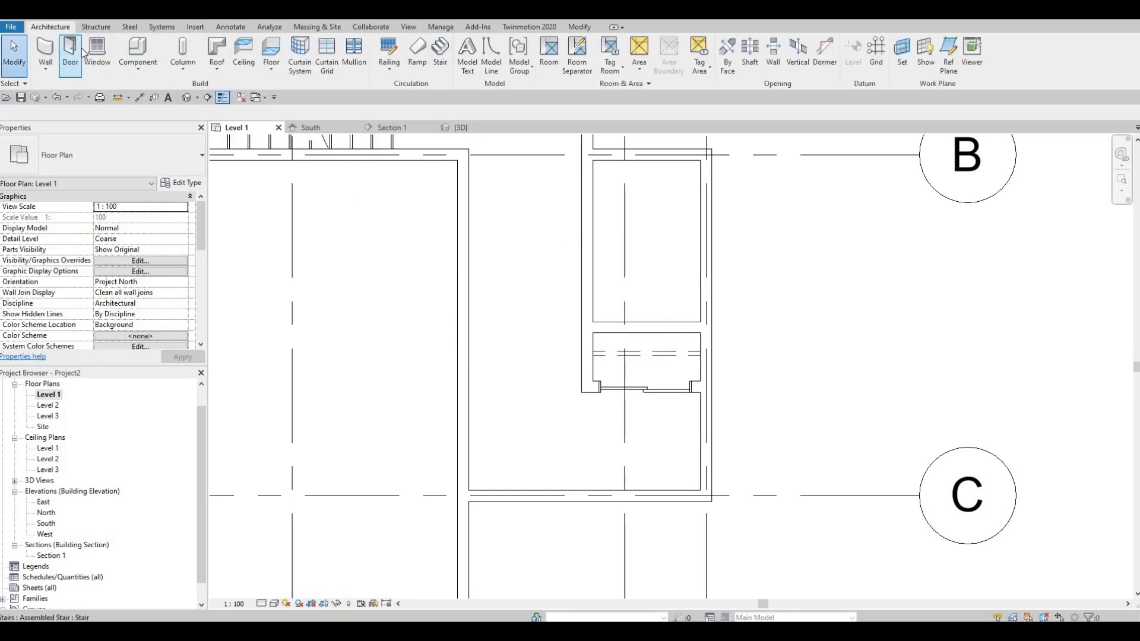
pyautogui.click(70, 53)
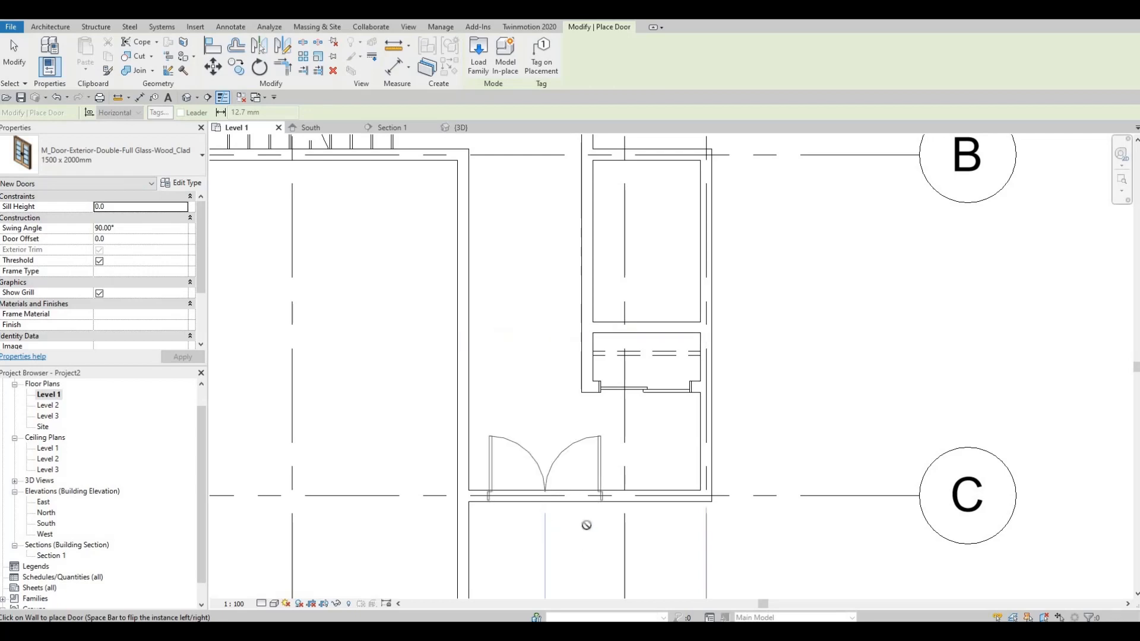
pyautogui.scroll(1, 572, 491)
pyautogui.moveTo(585, 527)
pyautogui.mouseDown(button='middle')
pyautogui.moveTo(572, 492)
pyautogui.moveTo(545, 472)
pyautogui.mouseUp(button='middle')
pyautogui.scroll(-1, 561, 491)
pyautogui.press('Escape')
pyautogui.press('Escape')
pyautogui.press('Escape')
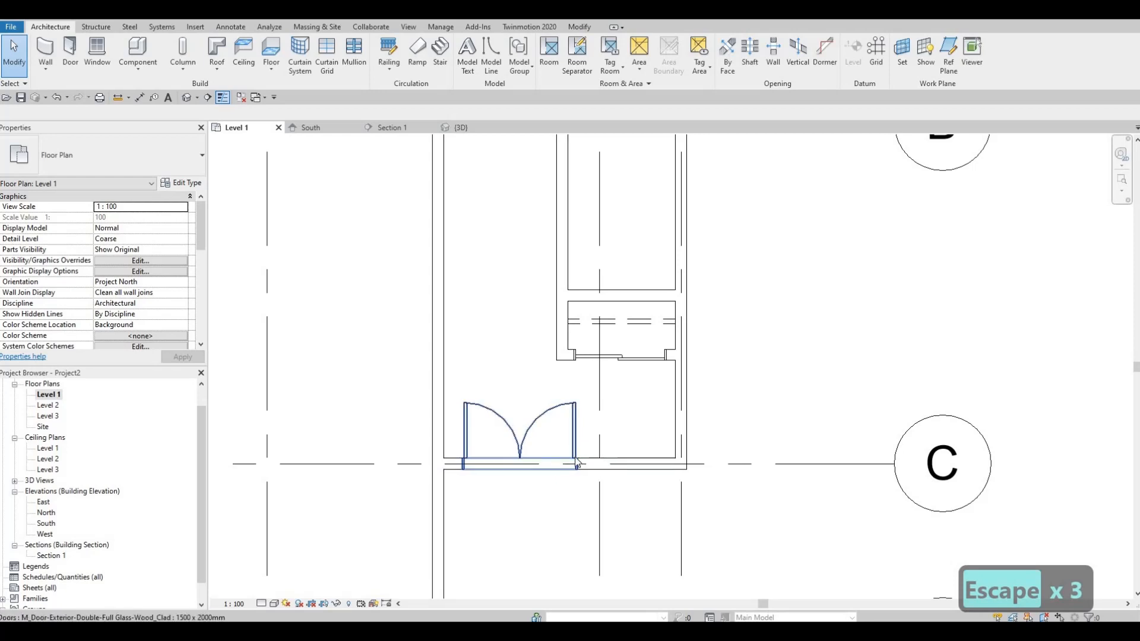
# Move the double glass door along the grid C wall toward grid 3, with its centre about 1570 mm from one side wall and 1700 mm from the other.
pyautogui.click(573, 440)
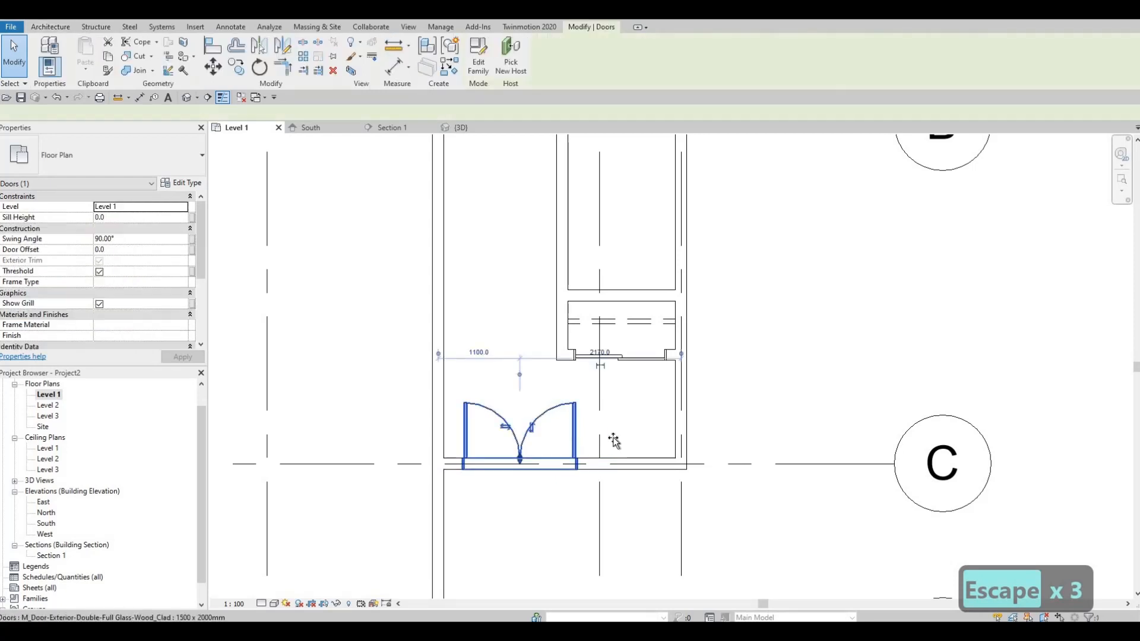
pyautogui.moveTo(613, 440); pyautogui.dragTo(607, 438)
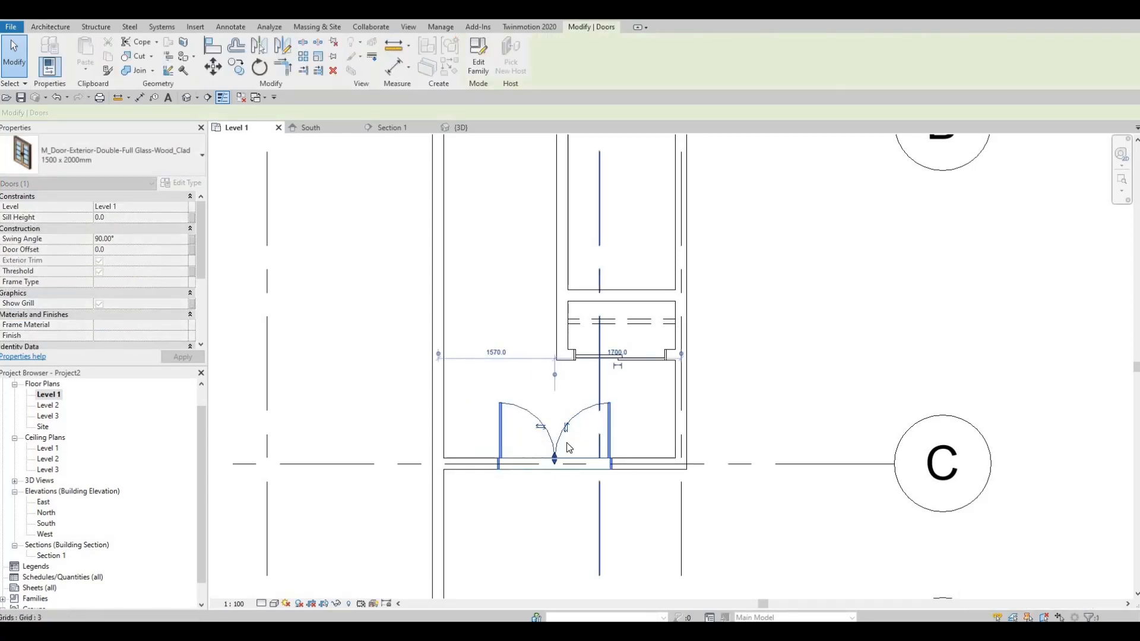
pyautogui.press('Escape')
pyautogui.scroll(-2, 703, 426)
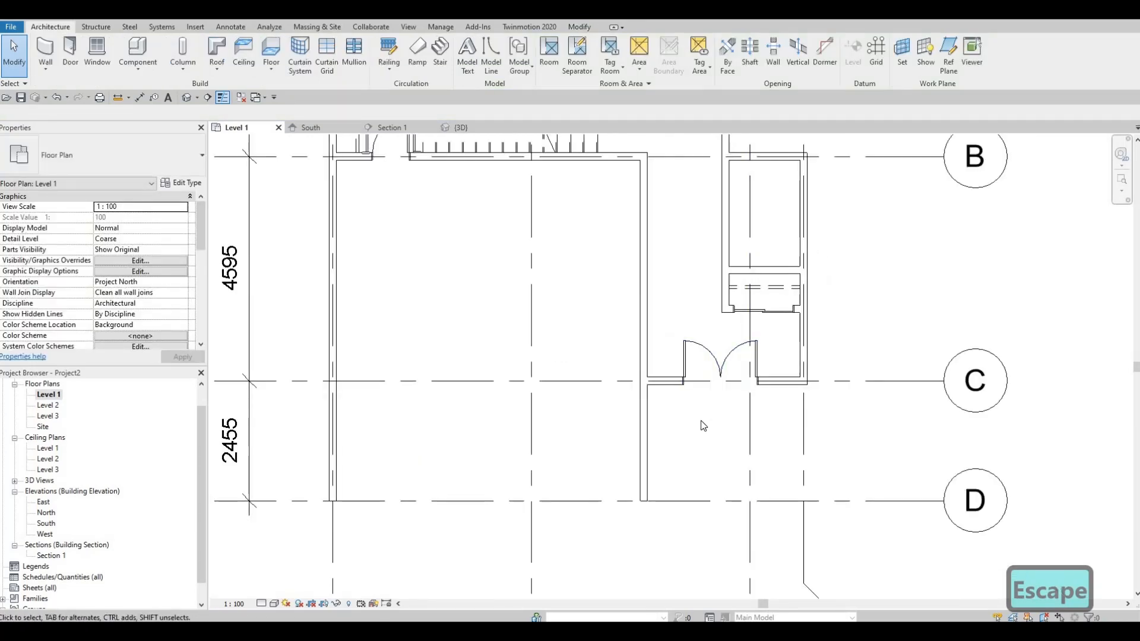
# Nudge the double glass door along the grid C wall until its centre is about 1750 mm and 1520 mm from the side walls.
pyautogui.scroll(-3, 703, 426)
pyautogui.scroll(2, 729, 392)
pyautogui.click(729, 392)
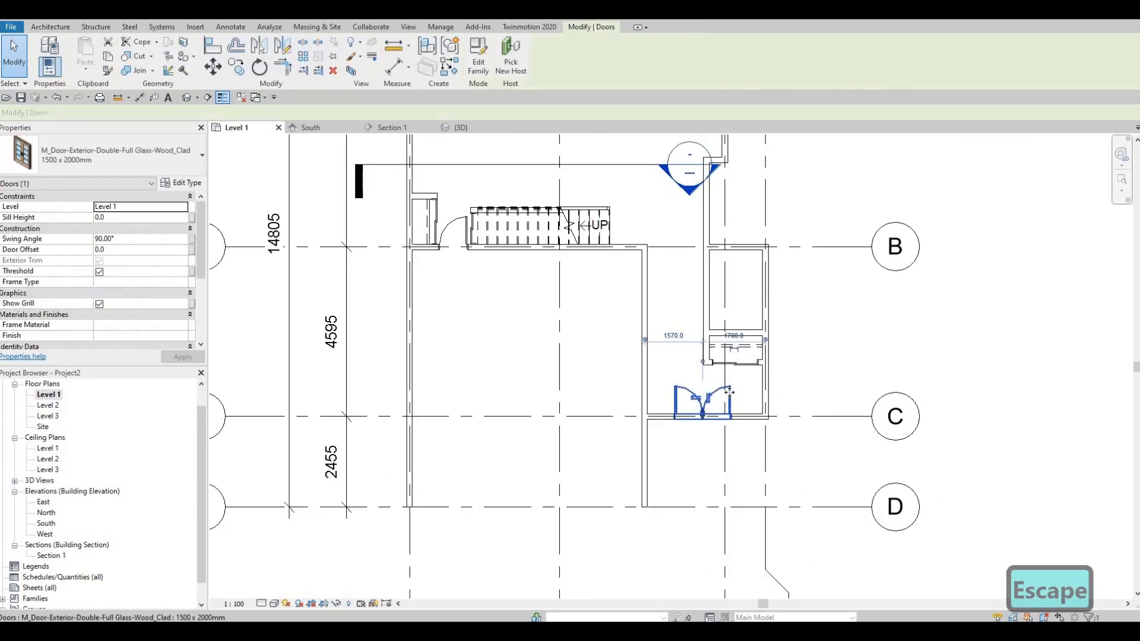
pyautogui.press('Right')
pyautogui.press('Right')
pyautogui.press('Right')
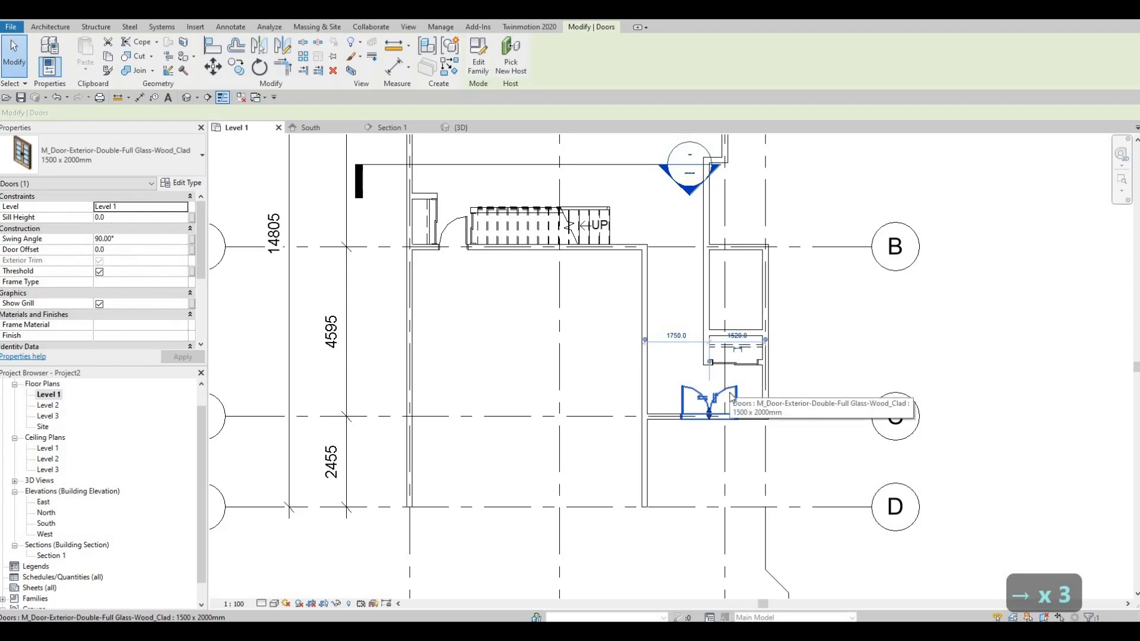
pyautogui.press('Escape')
pyautogui.press('Escape')
# Place a matching 750 x 2000mm M_Door-Interior-Single-1_Panel-Wood door centred in the small washroom's hallway wall below grid B, swinging into the room.
pyautogui.scroll(-1, 728, 389)
pyautogui.scroll(3, 695, 320)
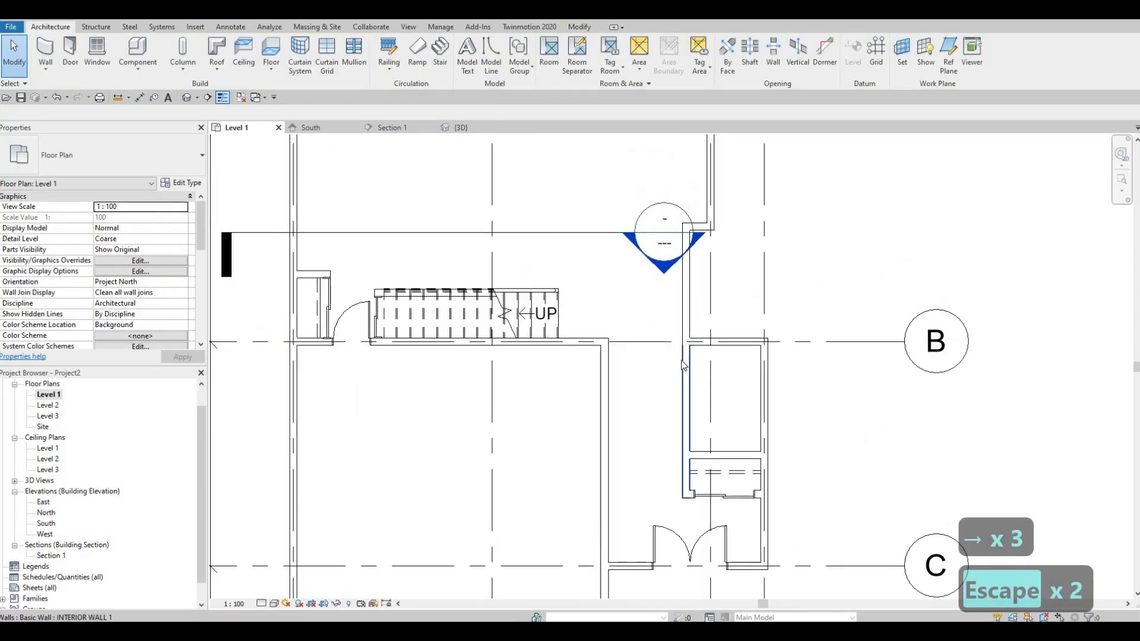
pyautogui.click(348, 326)
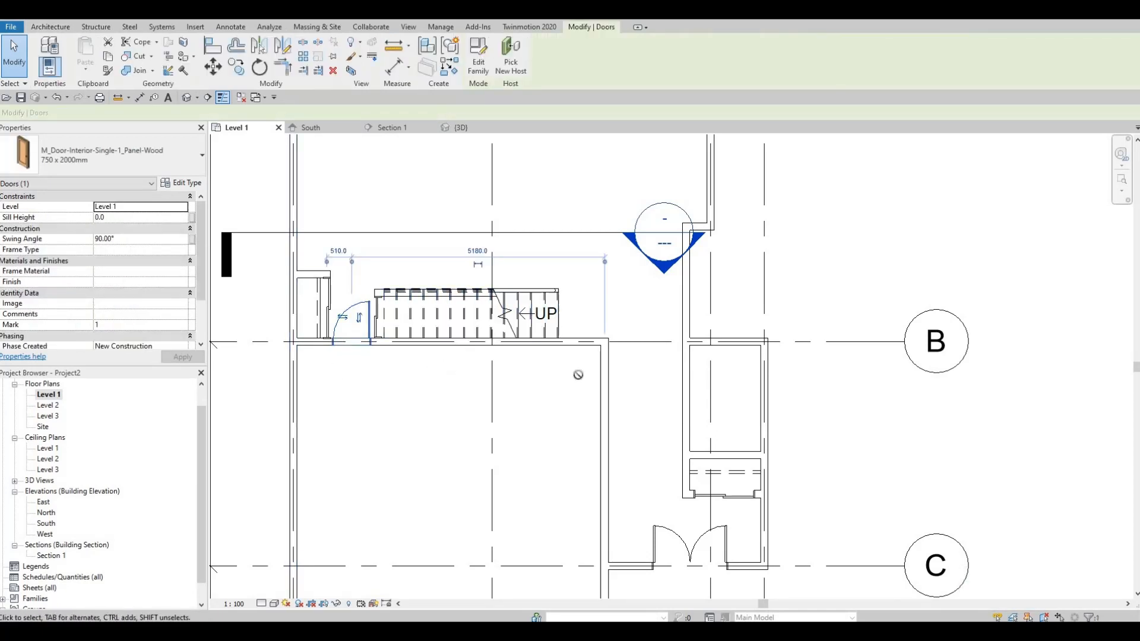
pyautogui.press('c')
pyautogui.press('s')
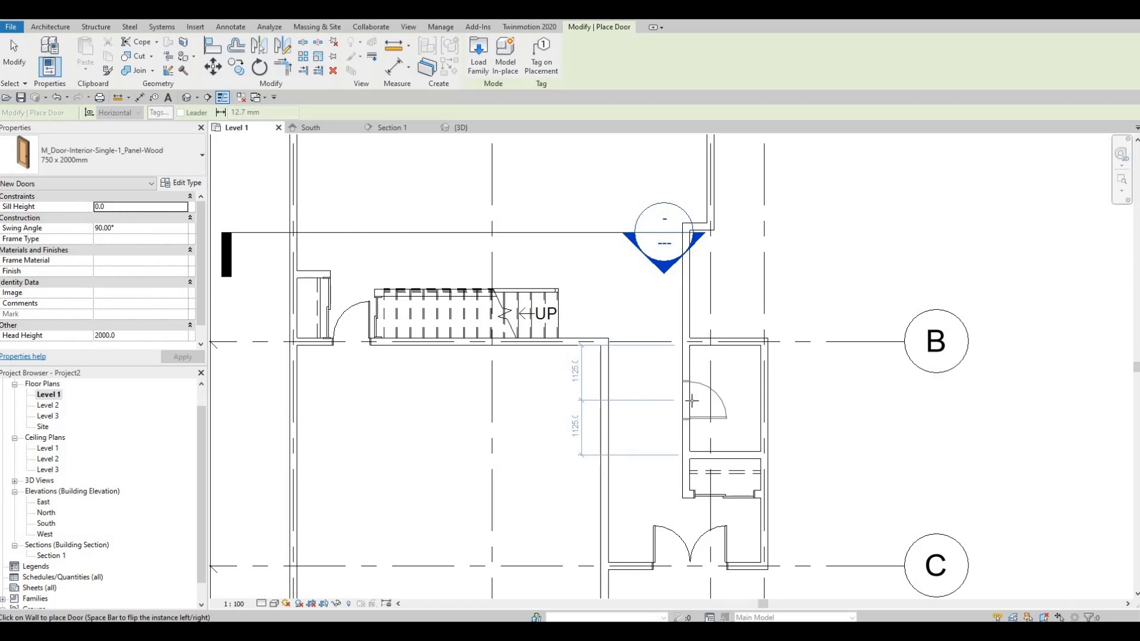
pyautogui.click(691, 399)
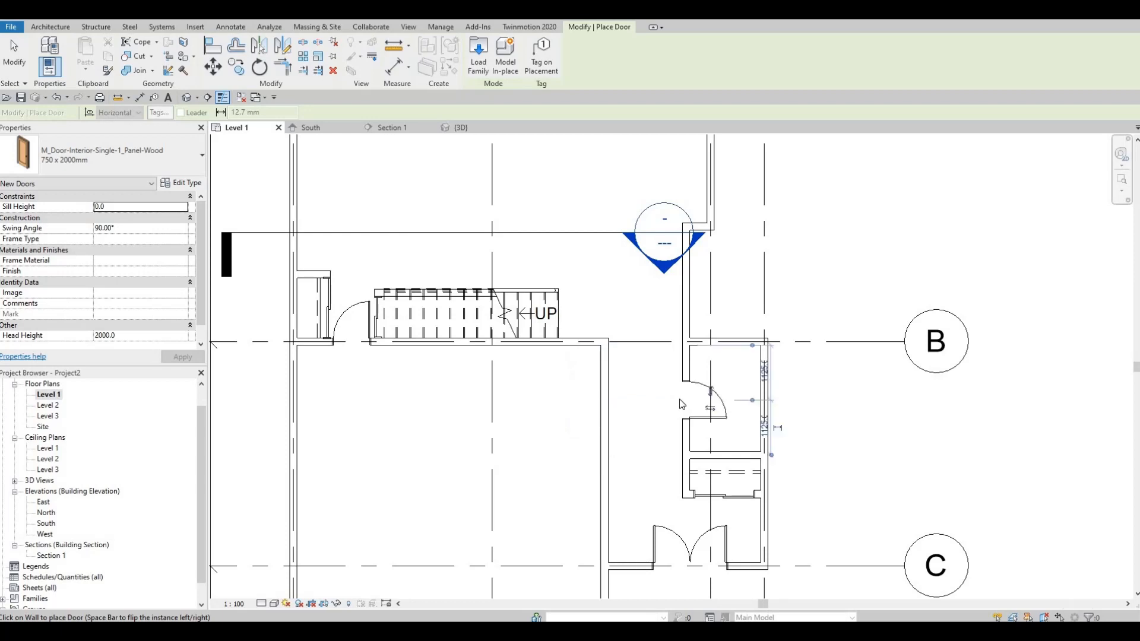
pyautogui.press('Escape')
pyautogui.press('Escape')
pyautogui.press('Escape')
# Start loading a family and go up from the Residential doors folder to the Canada library folder.
pyautogui.moveTo(680, 399); pyautogui.dragTo(656, 399, button='middle')
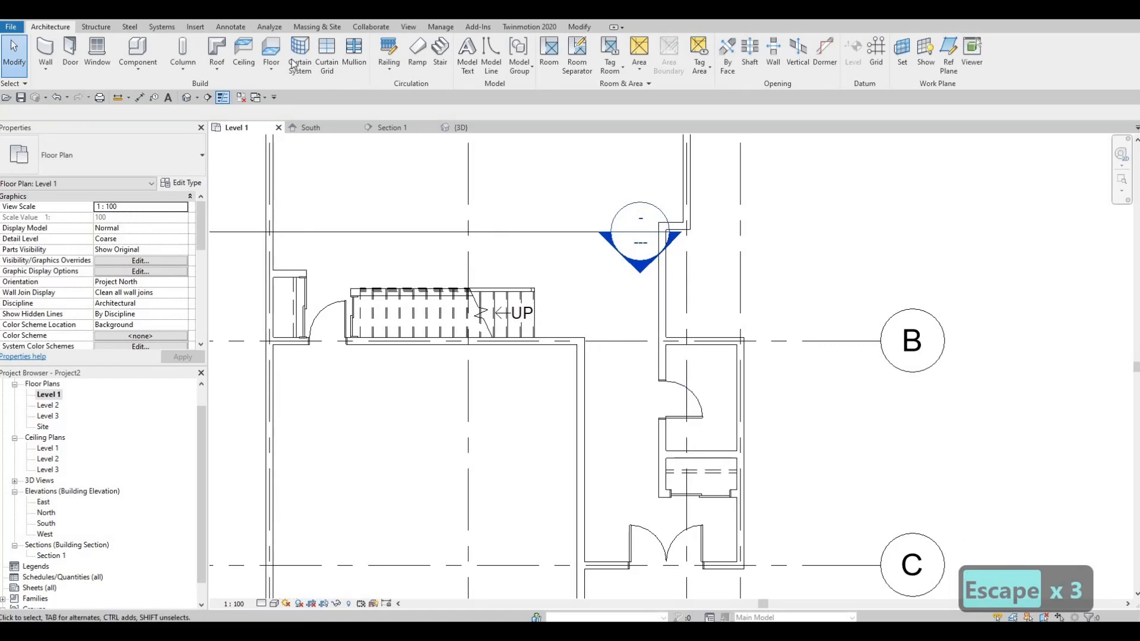
pyautogui.click(197, 27)
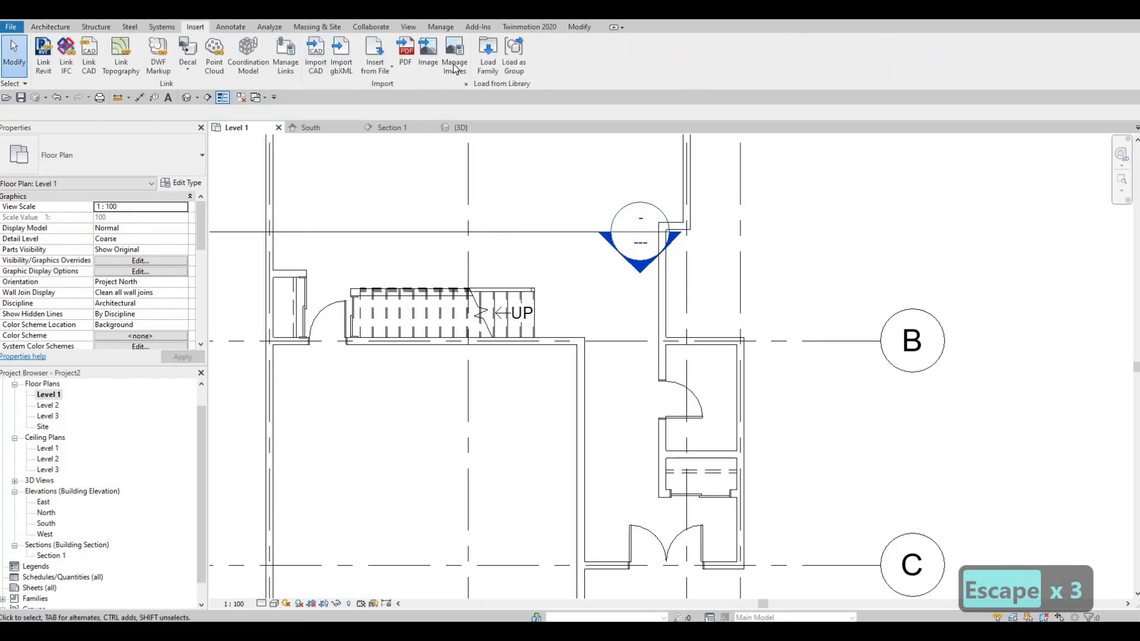
pyautogui.click(488, 54)
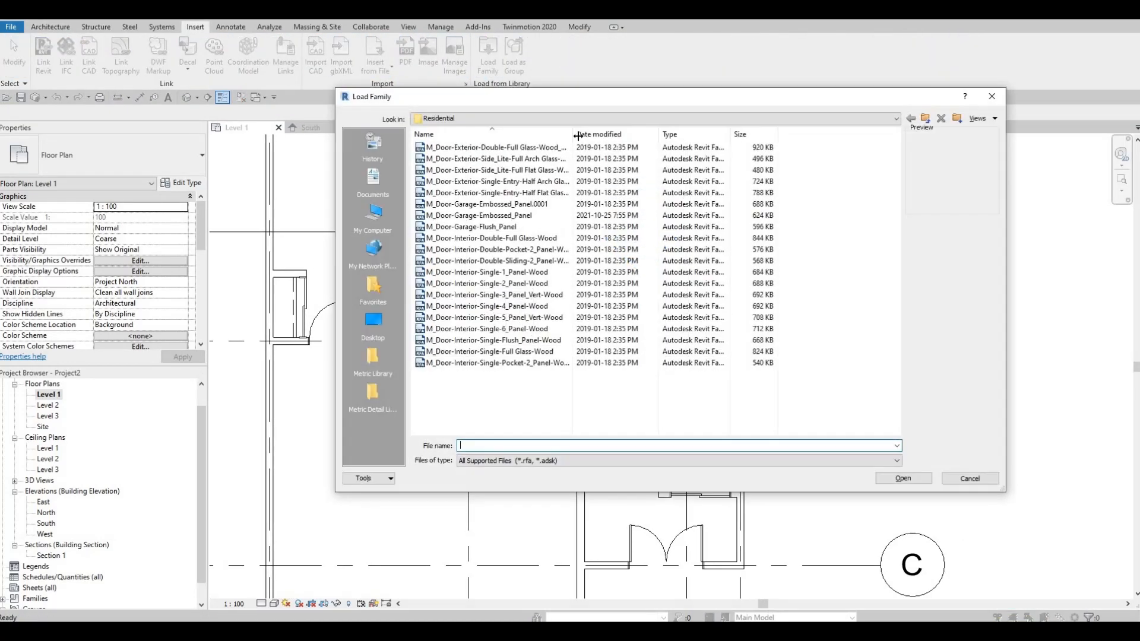
pyautogui.click(582, 118)
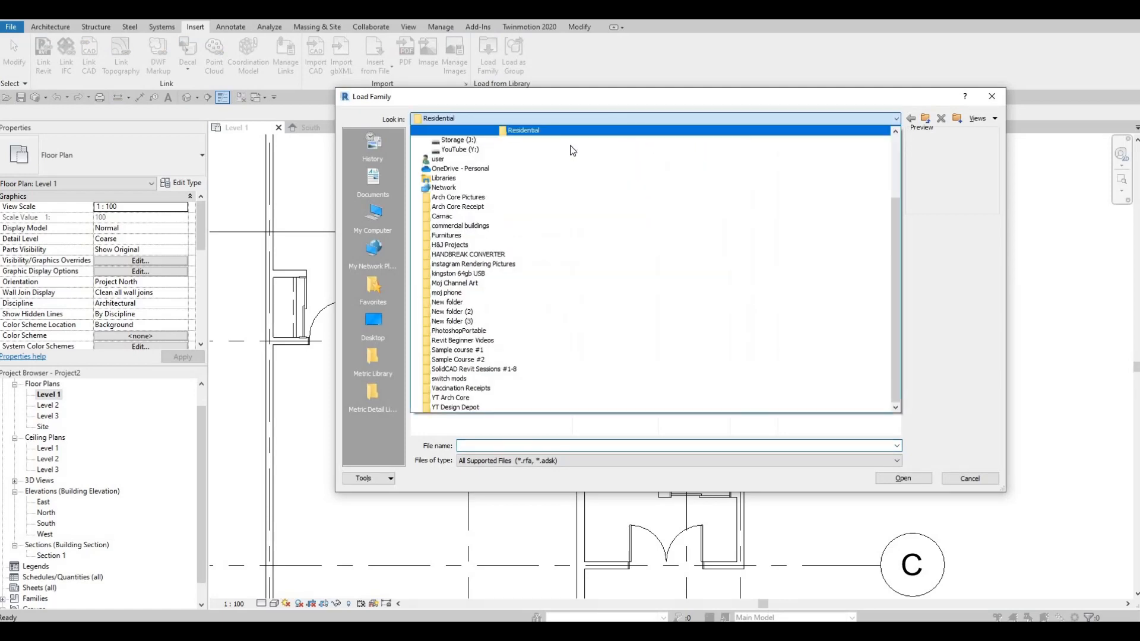
pyautogui.scroll(5, 573, 150)
pyautogui.click(506, 172)
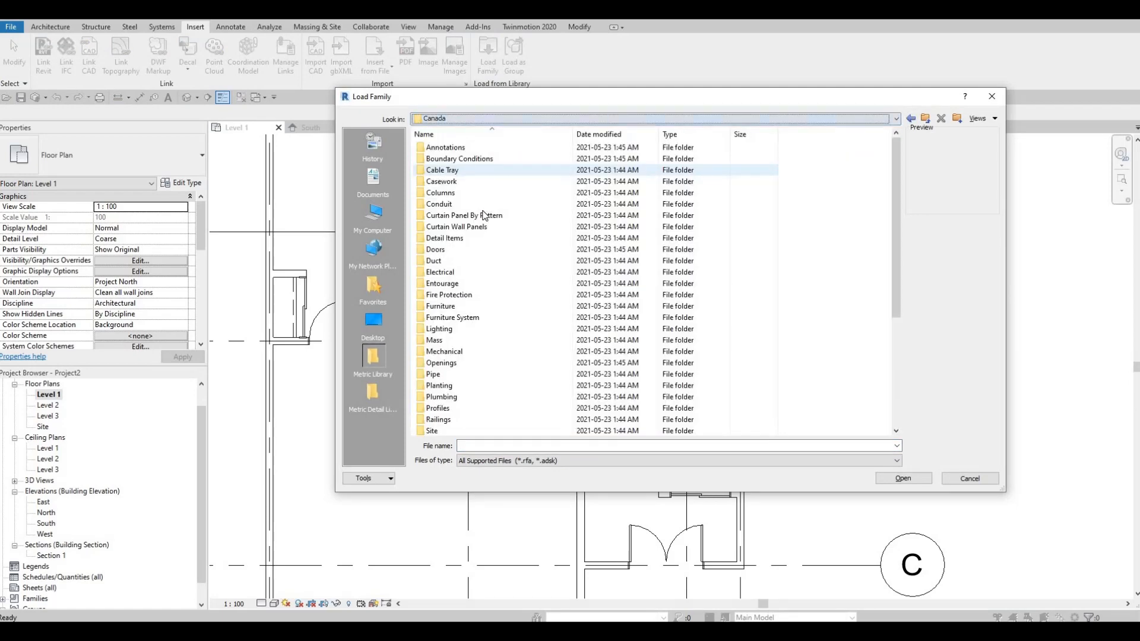
# Load the M_Toilet-Domestic-2D family from the Plumbing, Architectural, Fixtures, Water Closets folder.
pyautogui.doubleClick(450, 399)
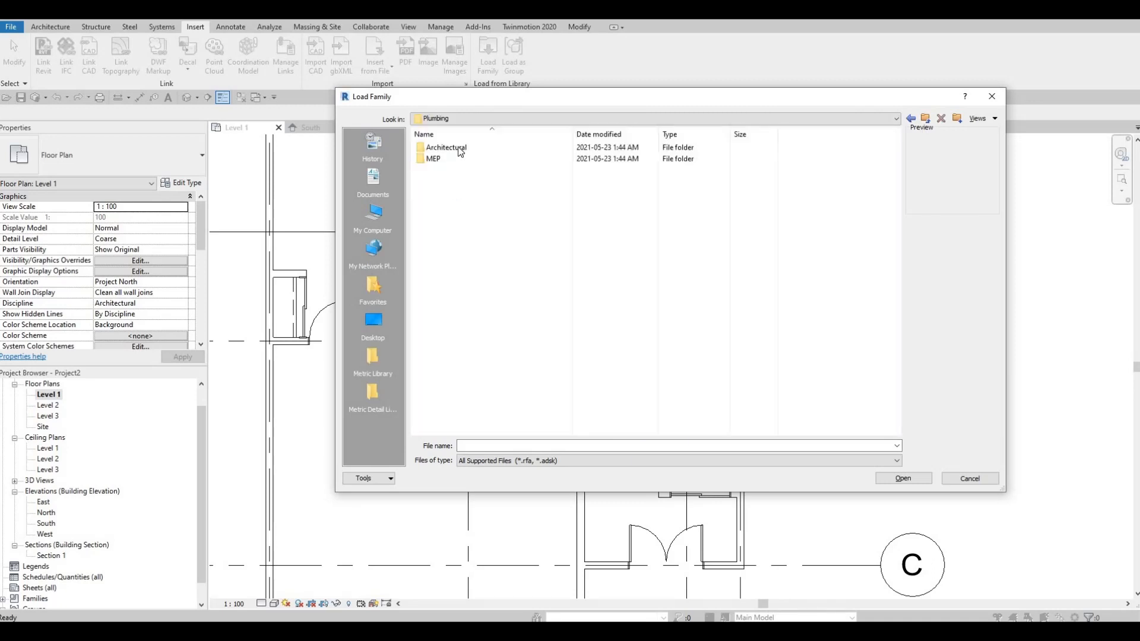
pyautogui.doubleClick(459, 149)
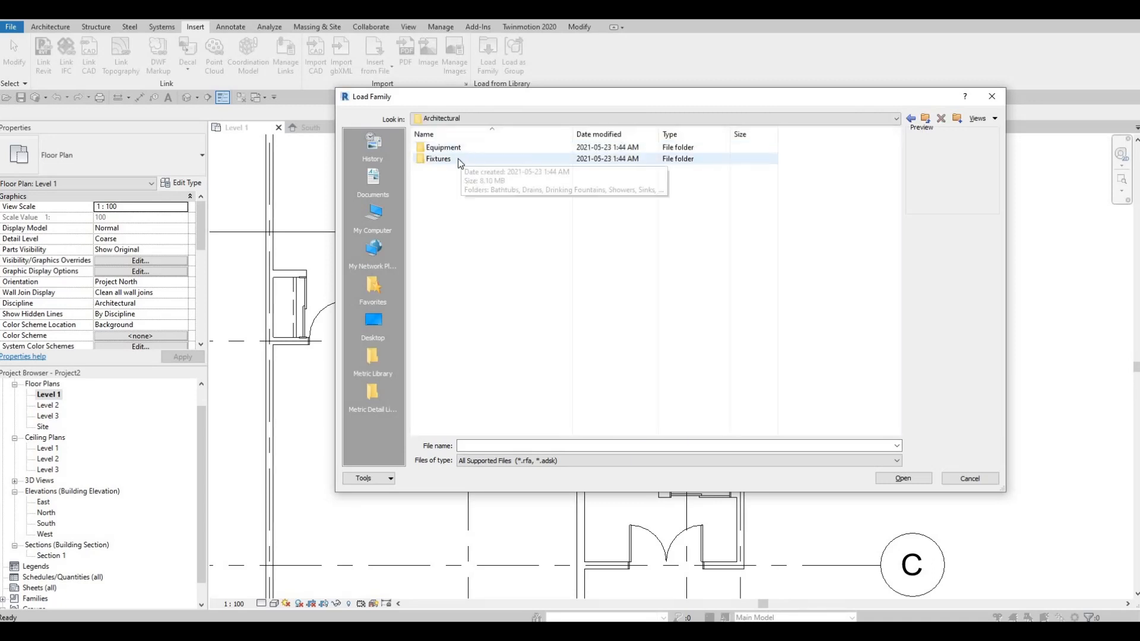
pyautogui.doubleClick(458, 159)
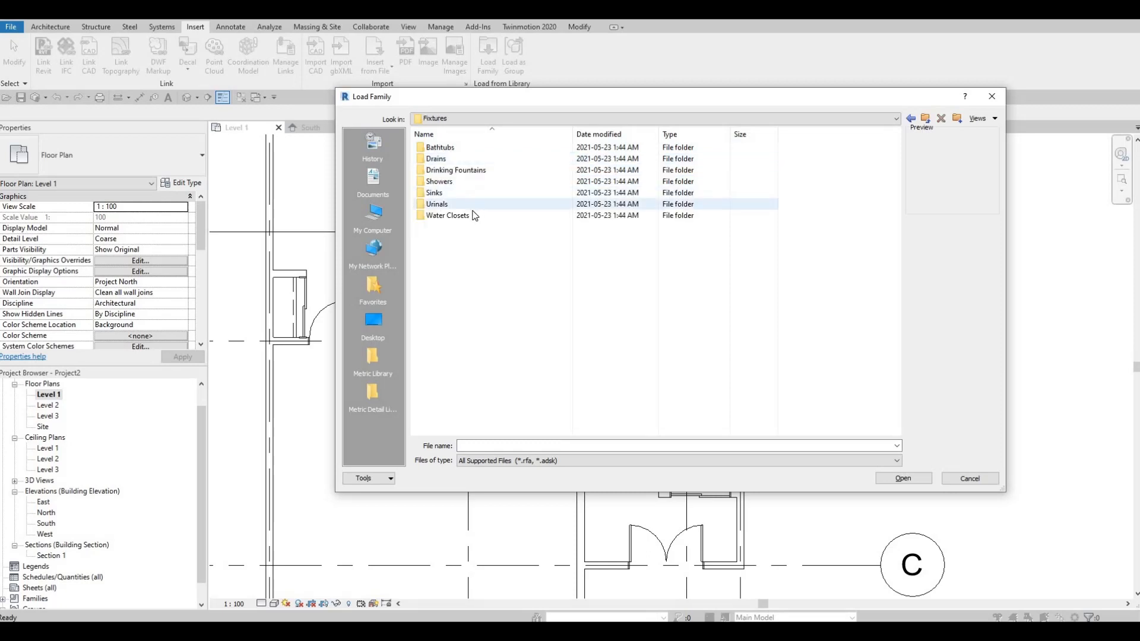
pyautogui.doubleClick(473, 215)
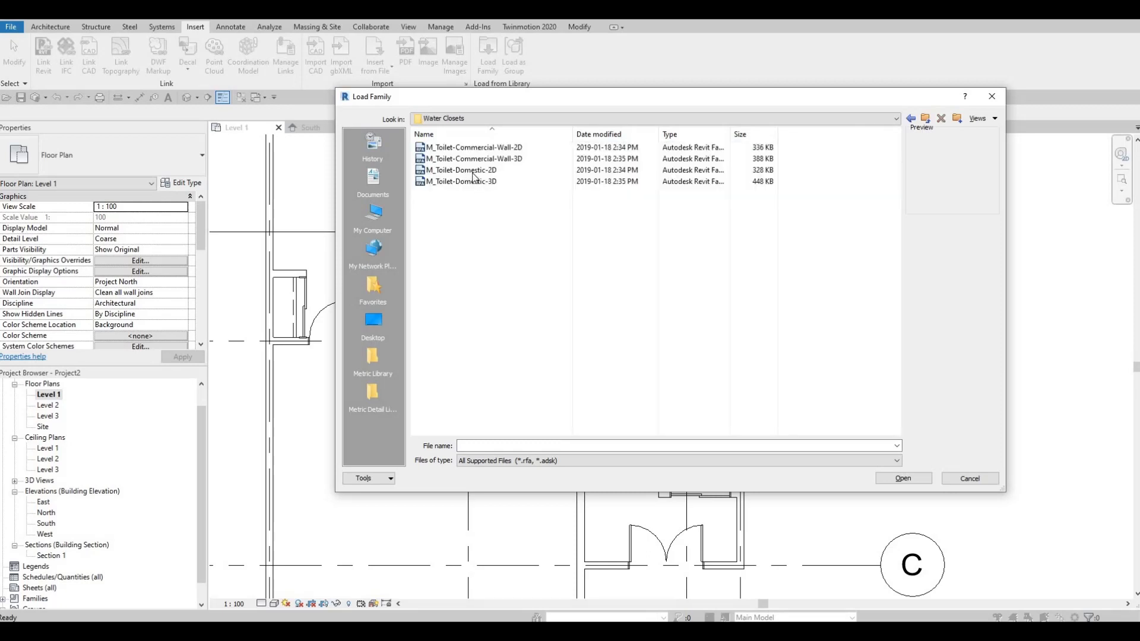
pyautogui.click(469, 170)
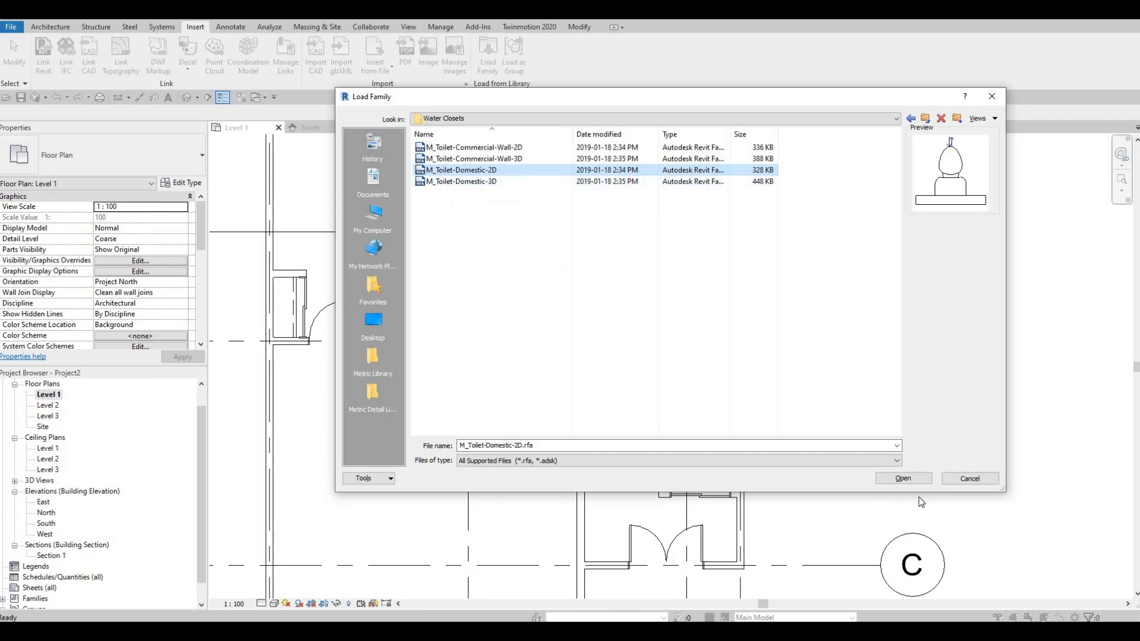
pyautogui.click(904, 479)
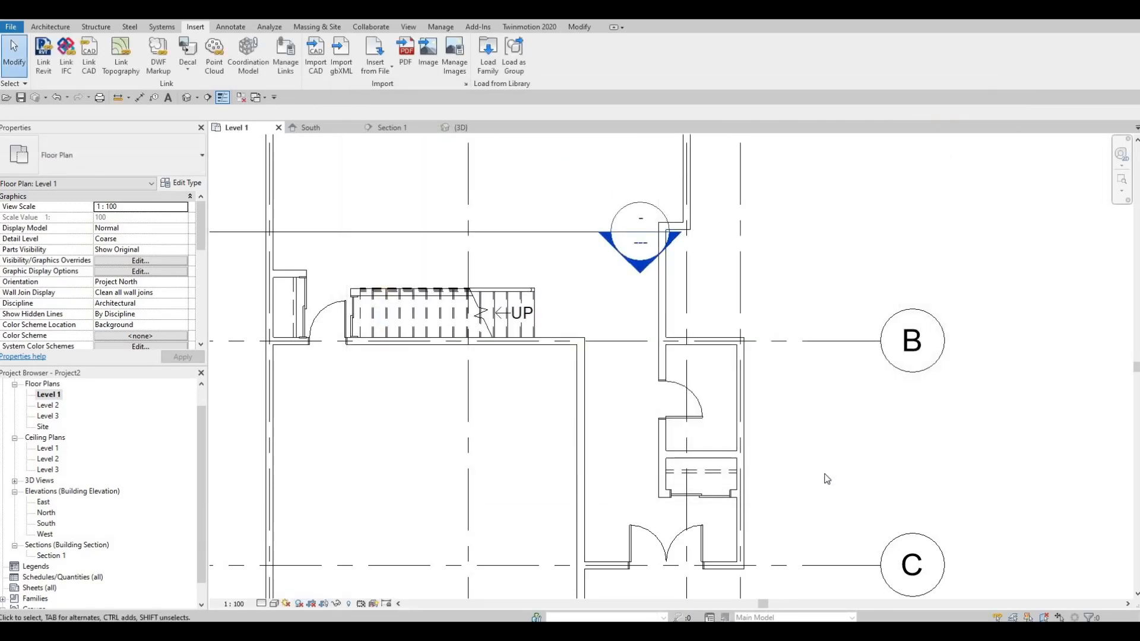
# Place the M_Toilet-Domestic-2D toilet against the washroom's grid B wall, centred 800 mm from each side.
pyautogui.press('c')
pyautogui.press('m')
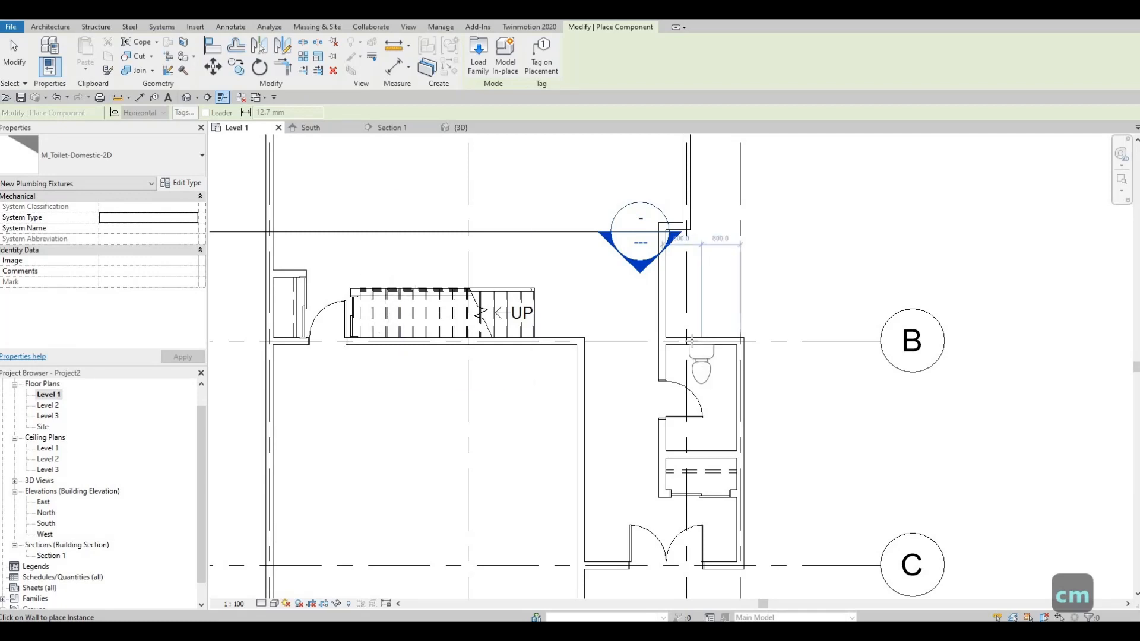
pyautogui.click(51, 26)
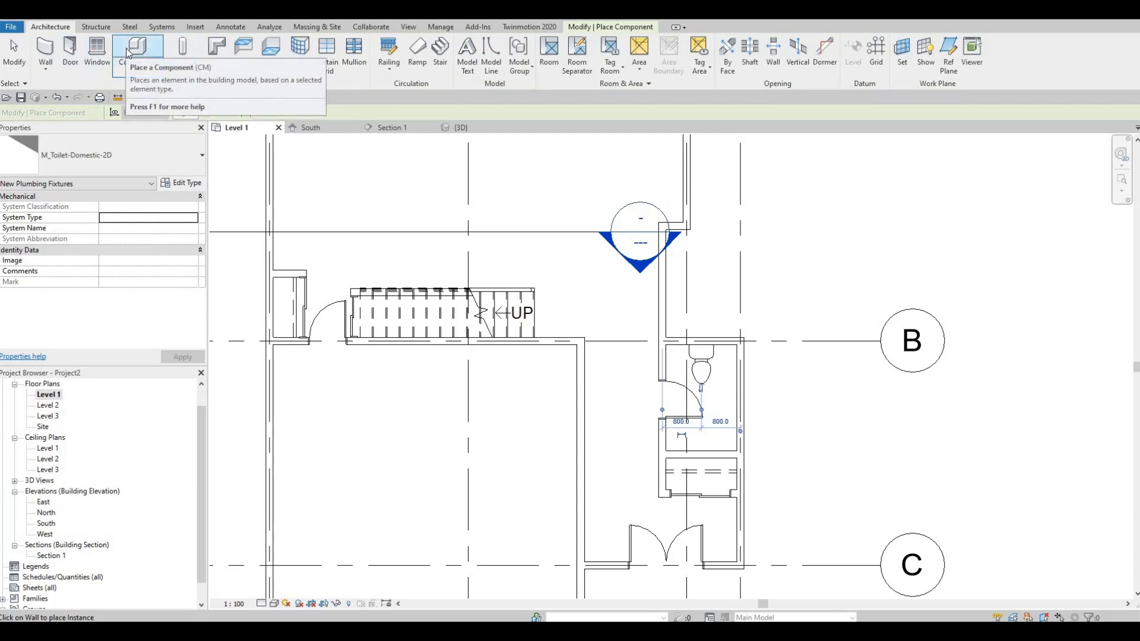
pyautogui.press('Escape')
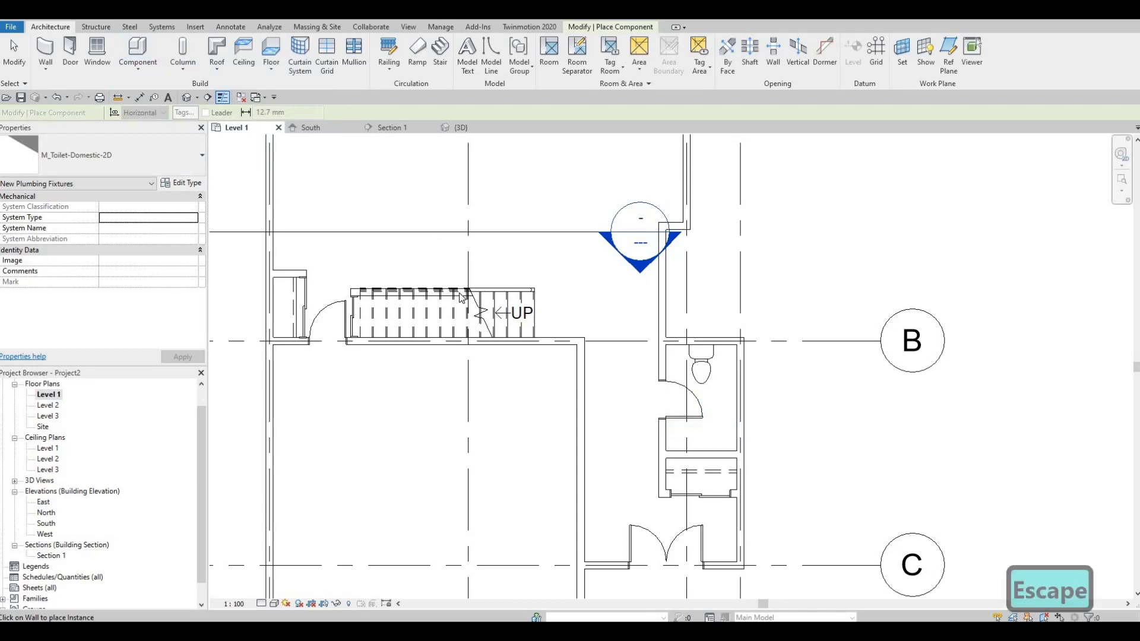
pyautogui.press('Escape')
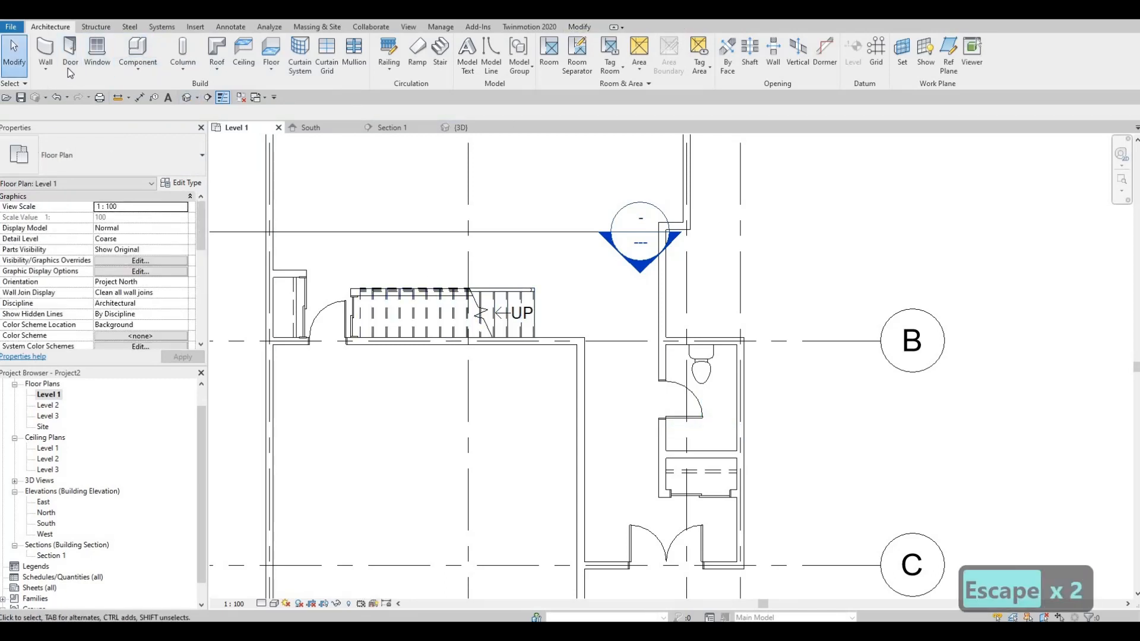
# Look through the component types available for placement, including the trees, supports, terminations, toilet and window trims.
pyautogui.click(142, 55)
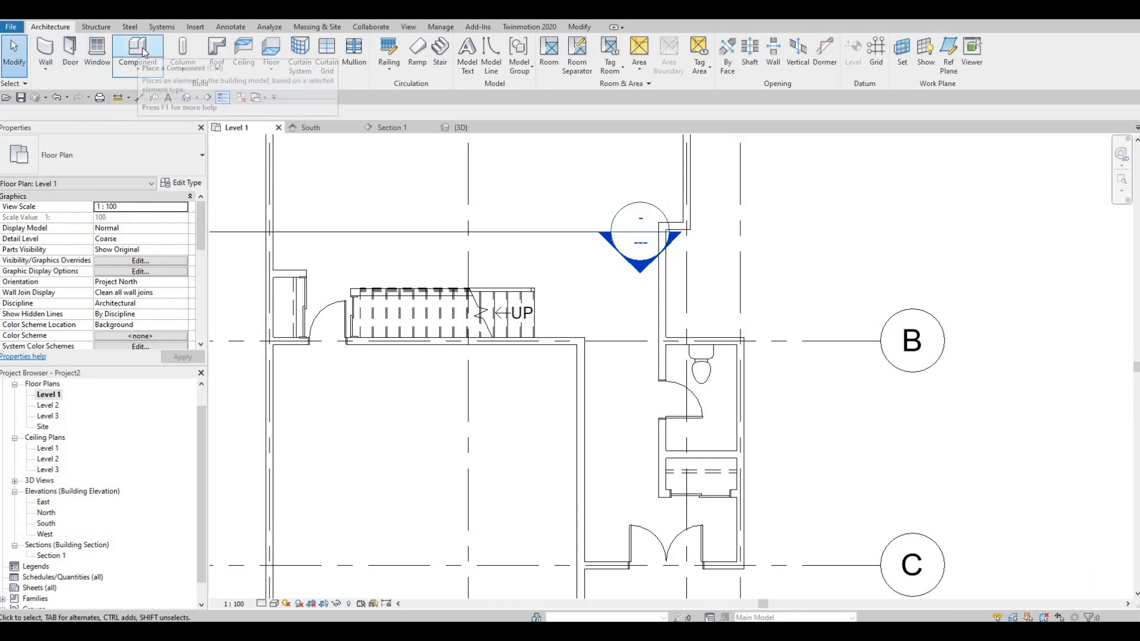
pyautogui.click(142, 50)
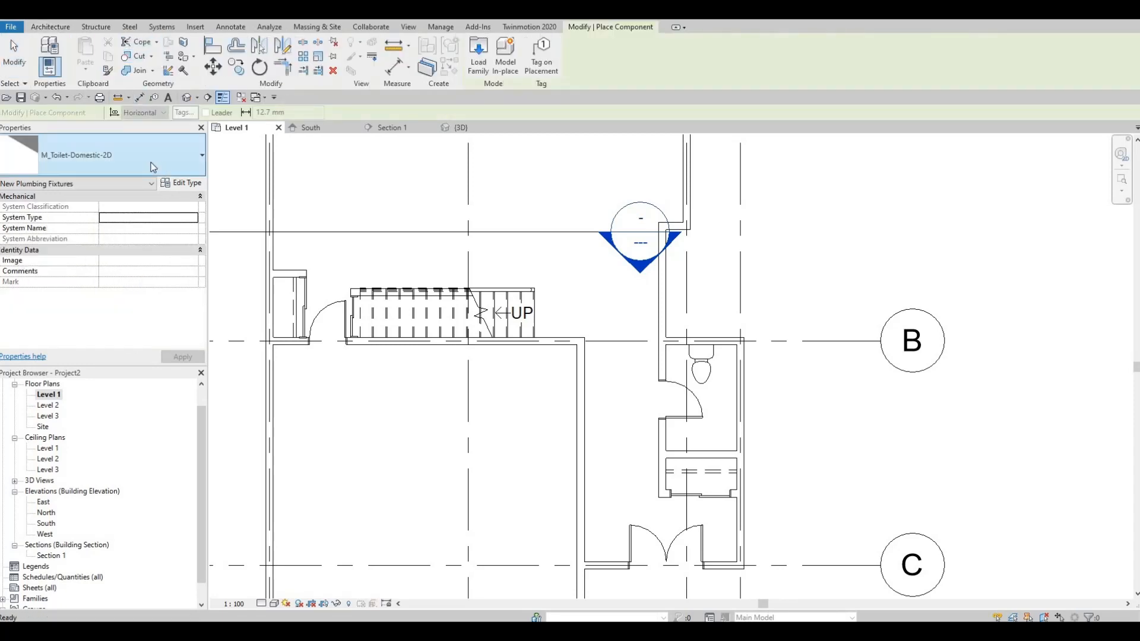
pyautogui.click(153, 165)
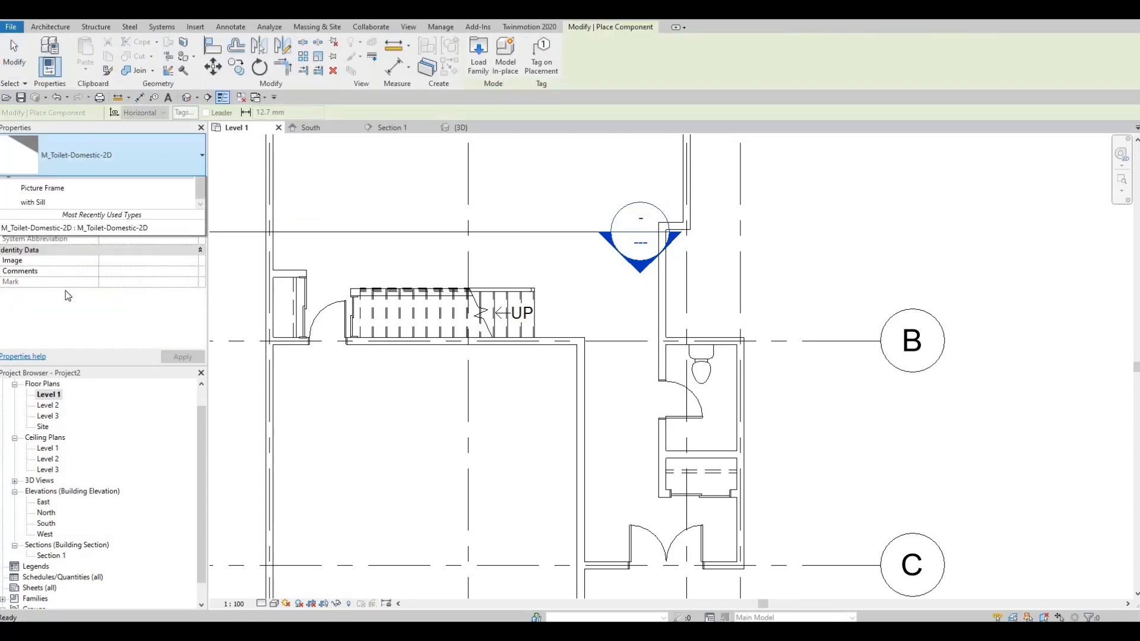
pyautogui.scroll(2, 81, 240)
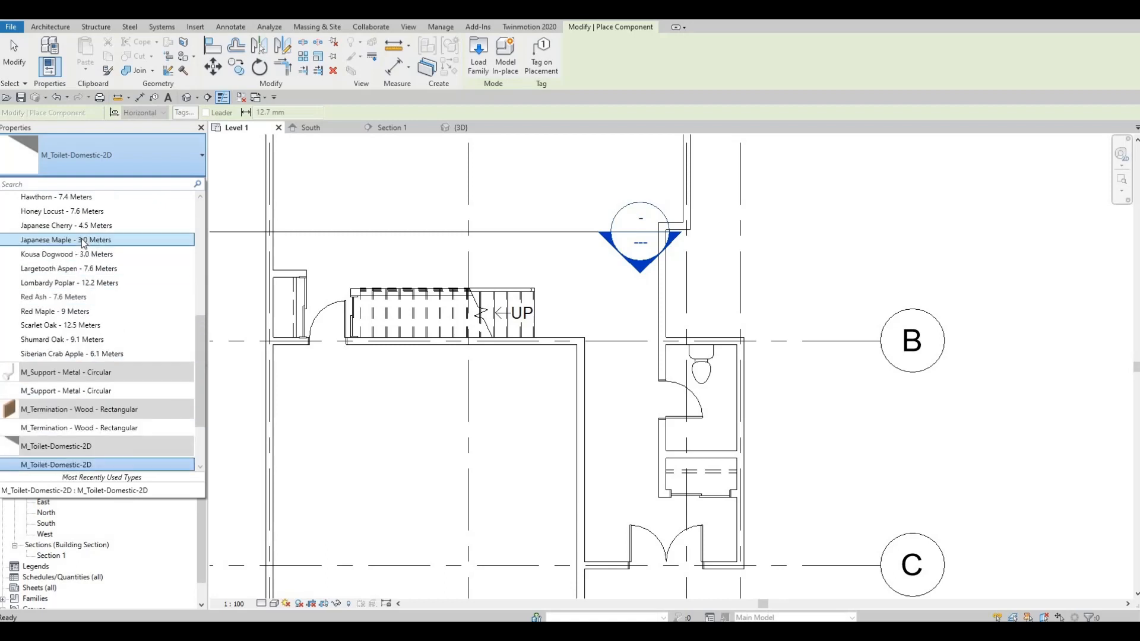
pyautogui.scroll(5, 81, 239)
pyautogui.scroll(-3, 82, 337)
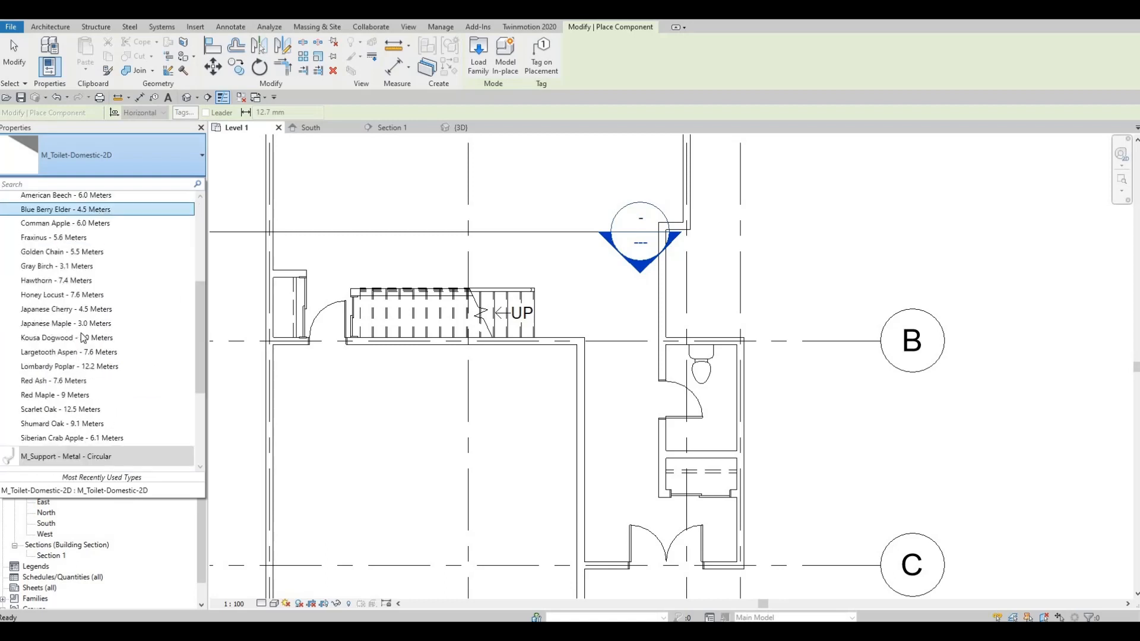
pyautogui.scroll(-3, 81, 337)
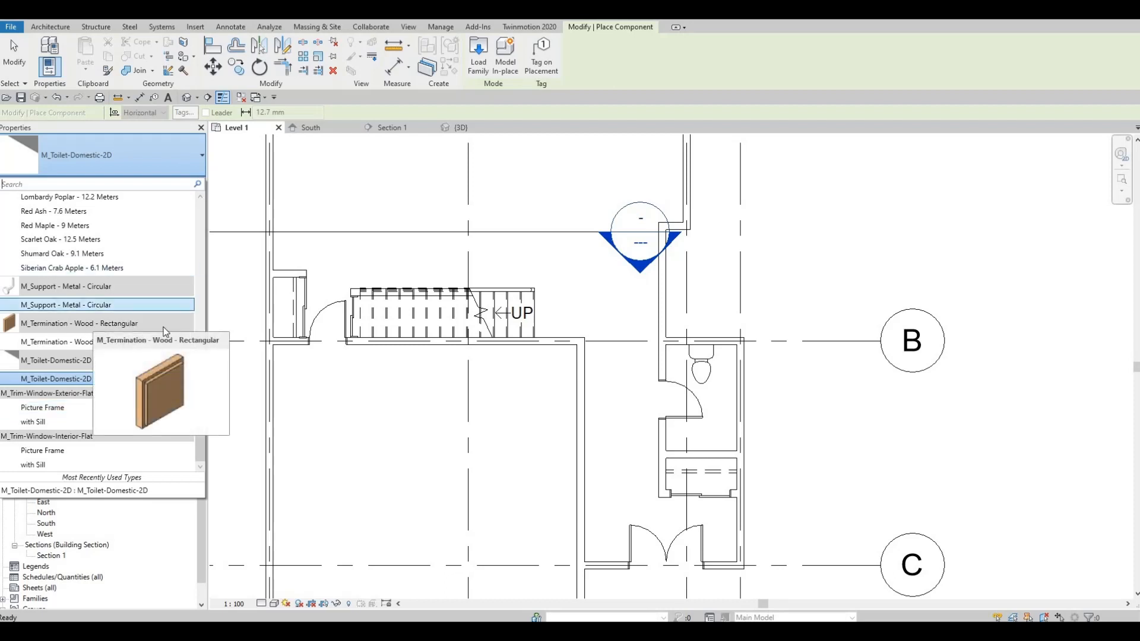
pyautogui.press('Escape')
pyautogui.press('Escape')
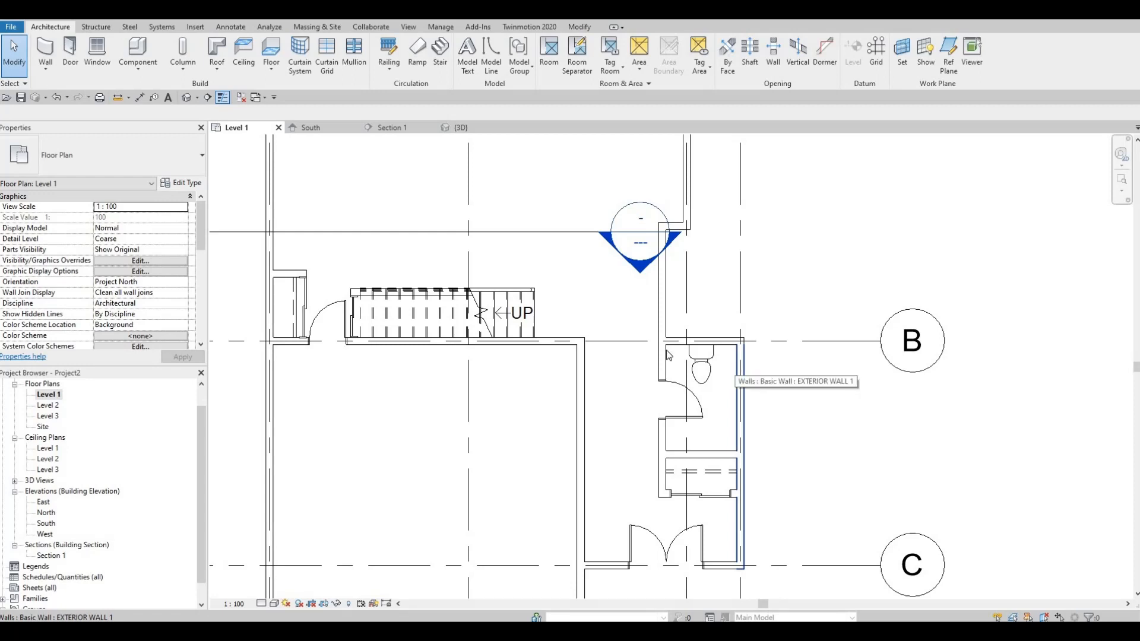
pyautogui.click(138, 49)
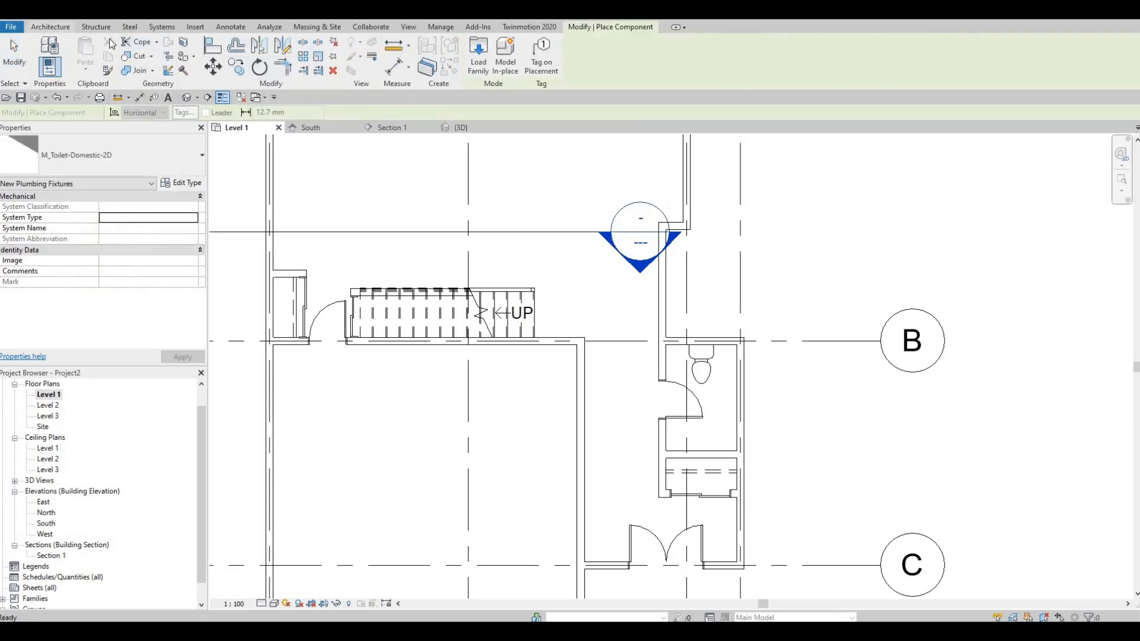
pyautogui.click(172, 165)
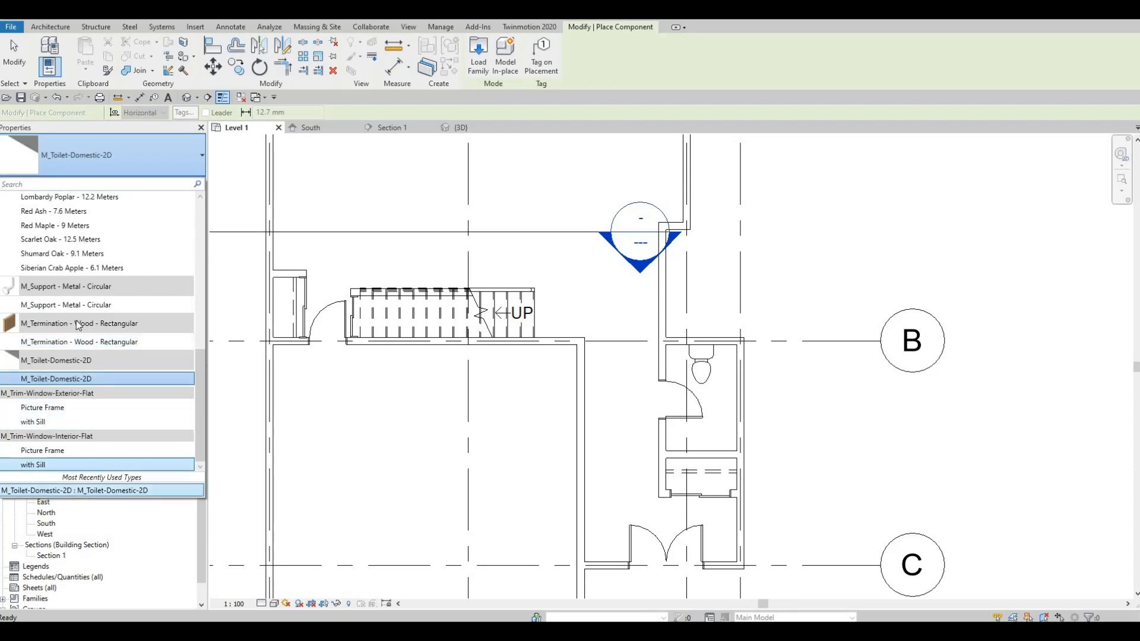
pyautogui.scroll(1, 72, 355)
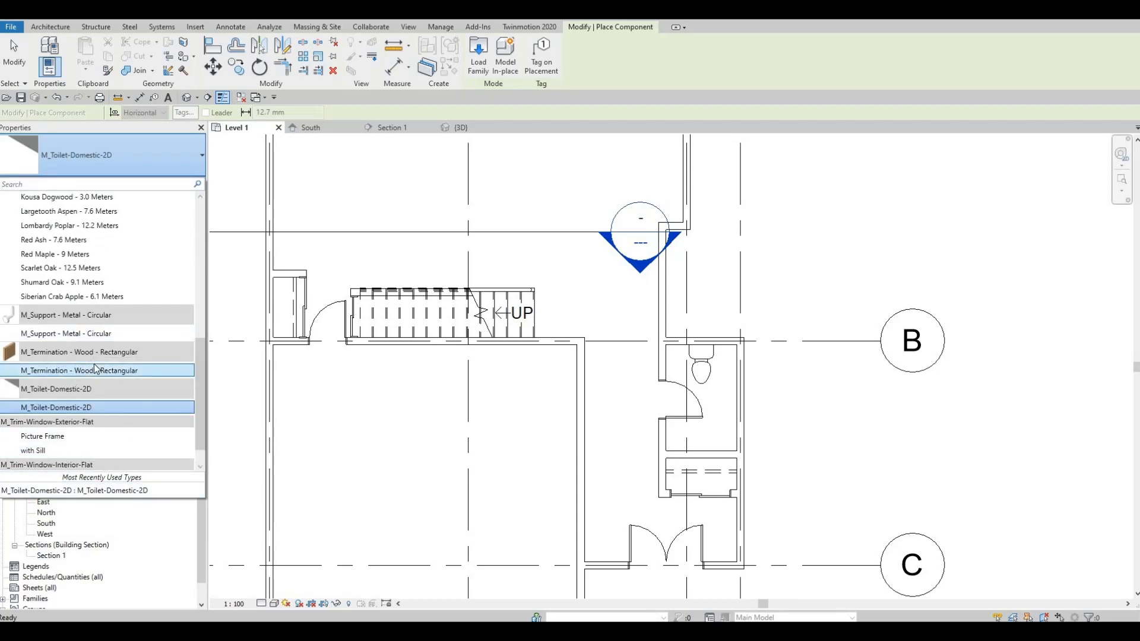
pyautogui.press('F1')
pyautogui.press('F1')
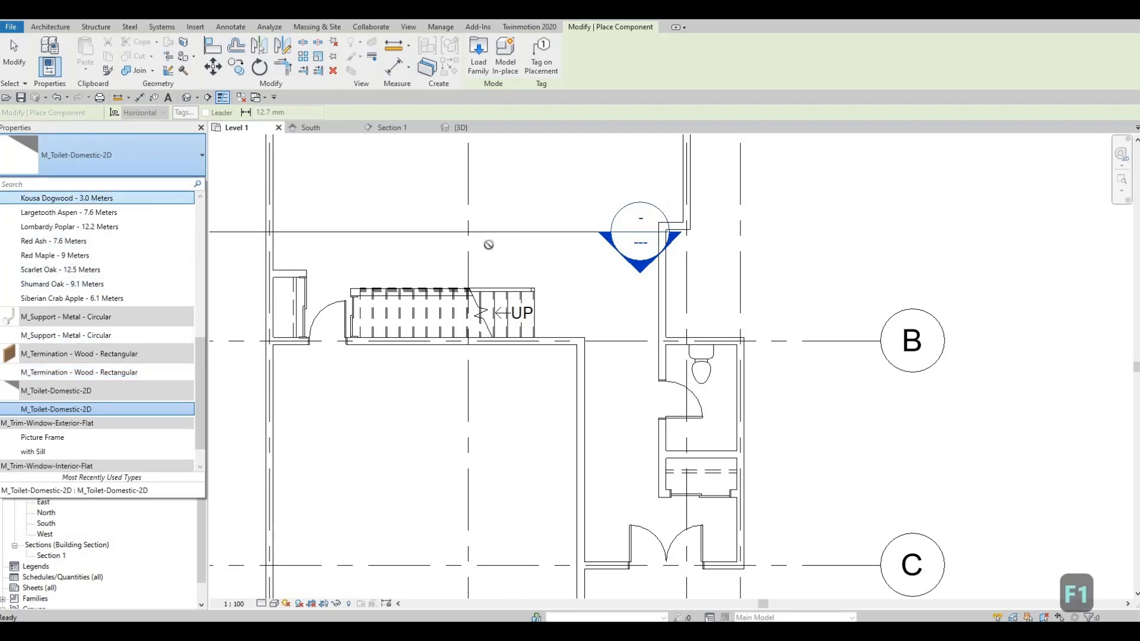
pyautogui.press('Escape')
pyautogui.press('Escape')
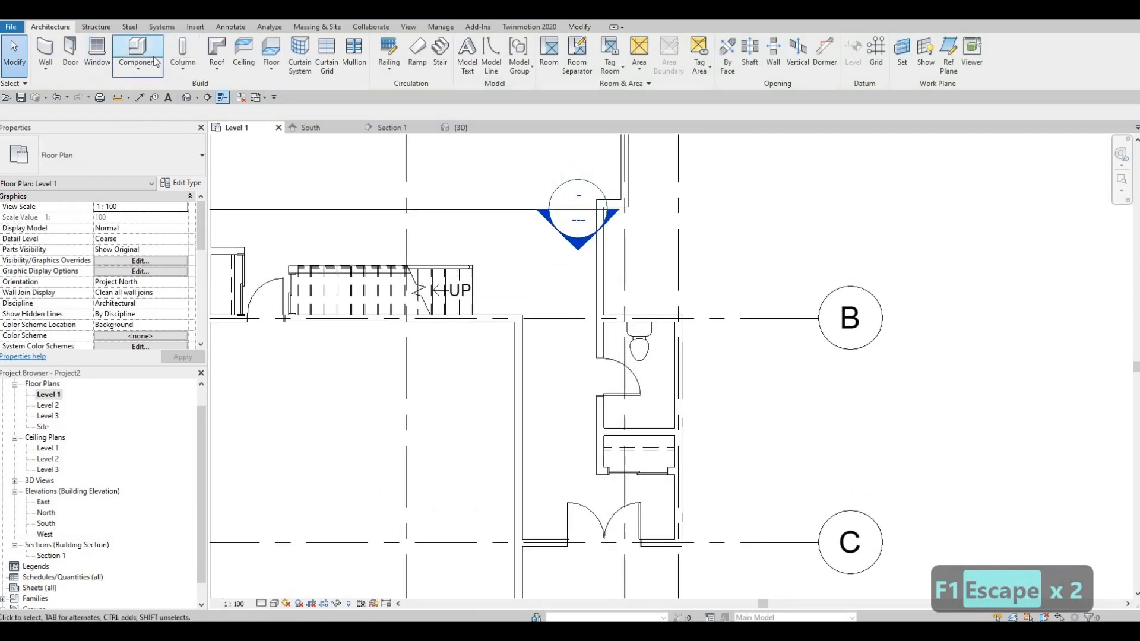
# Start loading a family and go from the Water Closets folder to the Sinks folder under Fixtures.
pyautogui.click(201, 27)
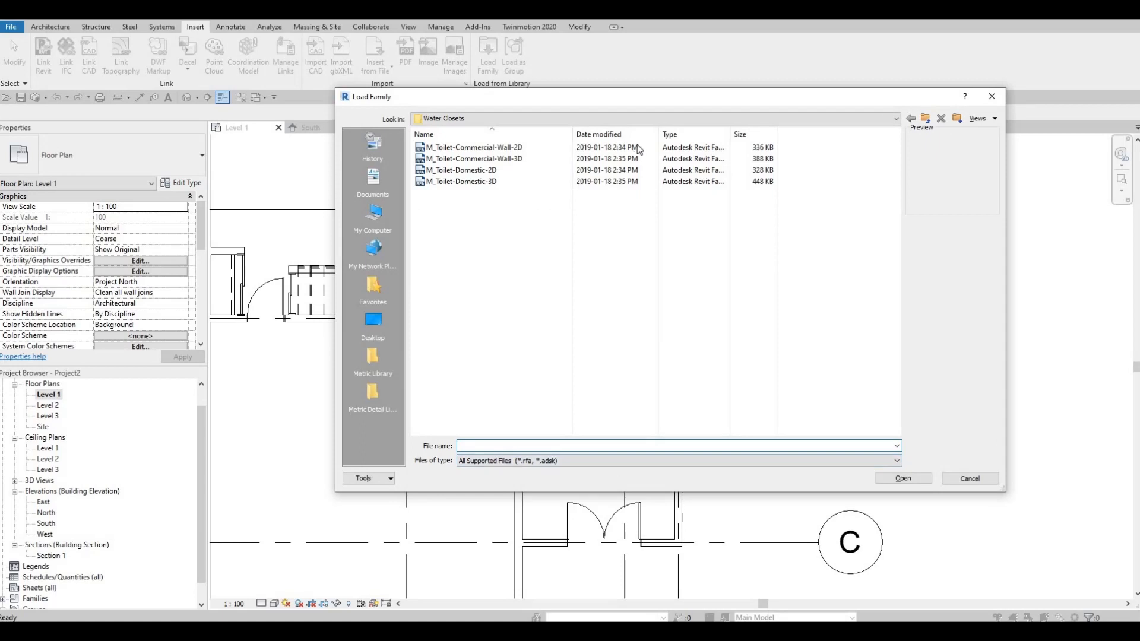
pyautogui.click(570, 119)
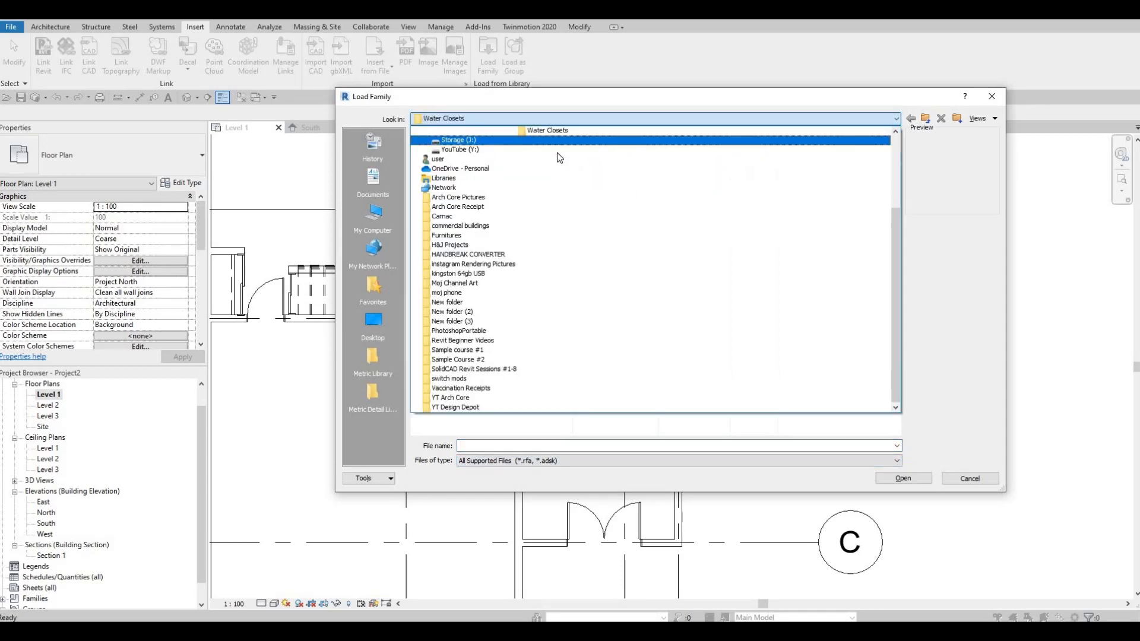
pyautogui.scroll(1, 552, 155)
pyautogui.press('Return')
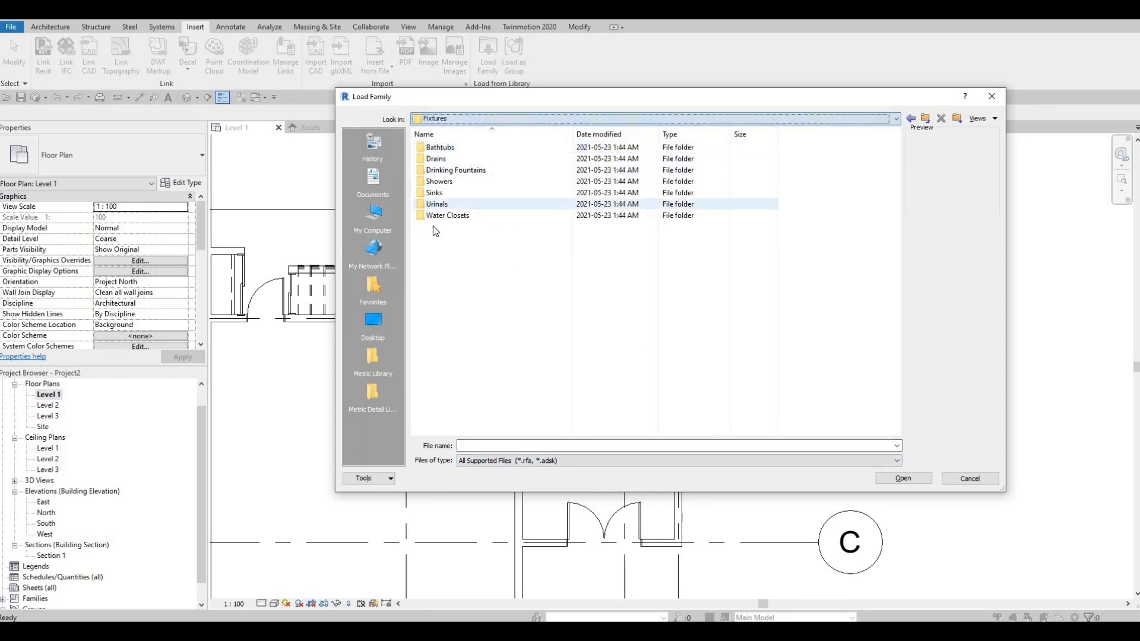
pyautogui.doubleClick(434, 193)
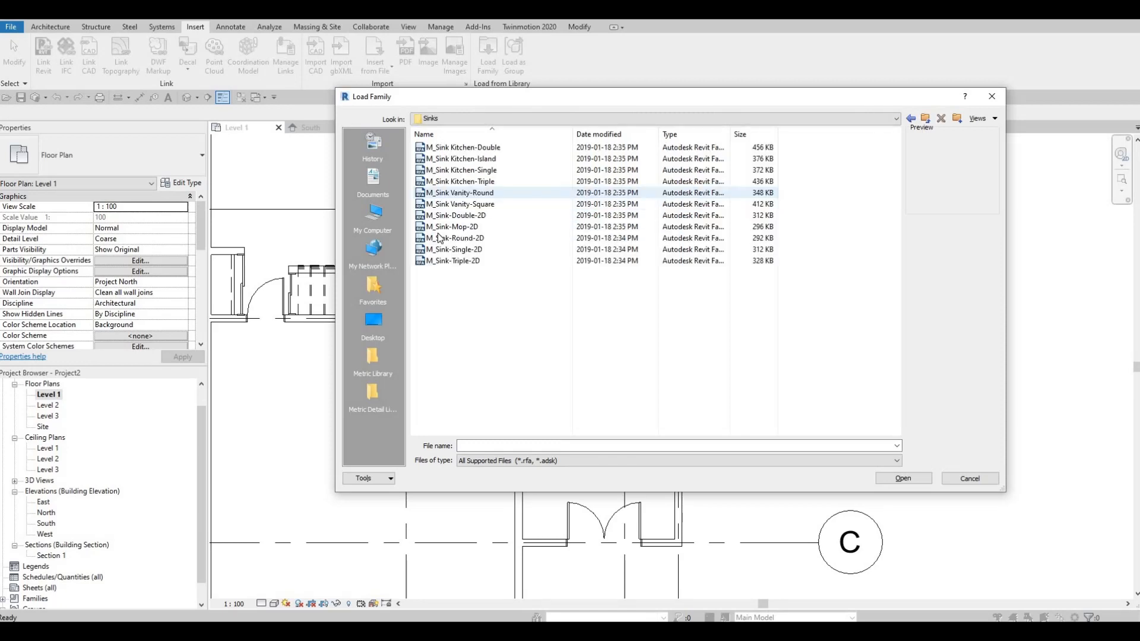
# Compare the round and square vanity sink previews and load the M_Sink Vanity-Square family.
pyautogui.click(460, 203)
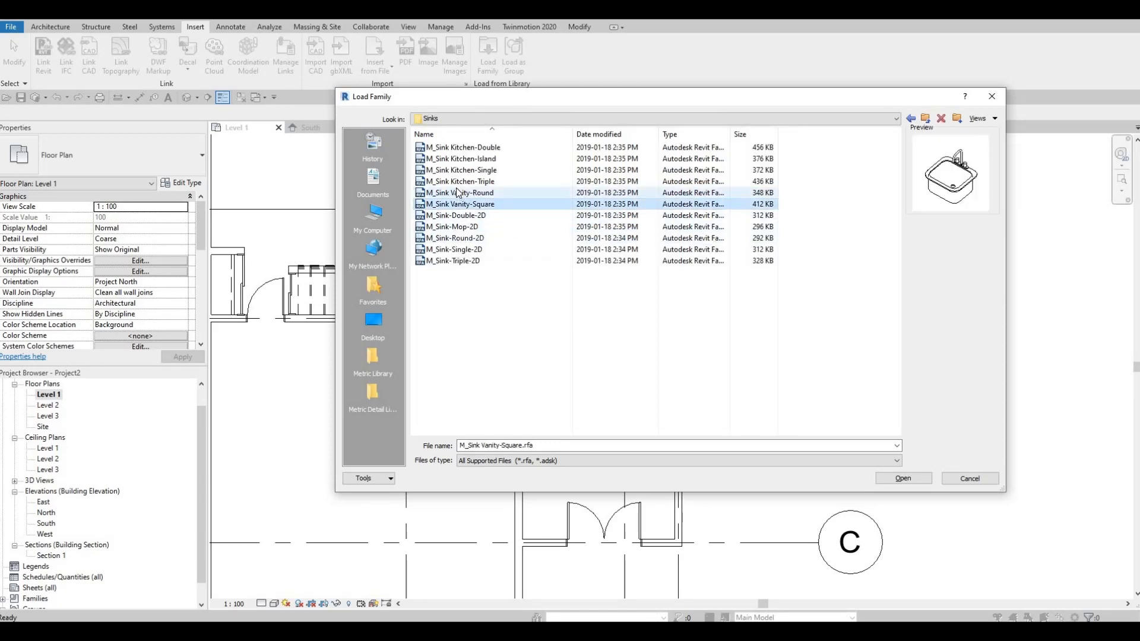
pyautogui.click(455, 194)
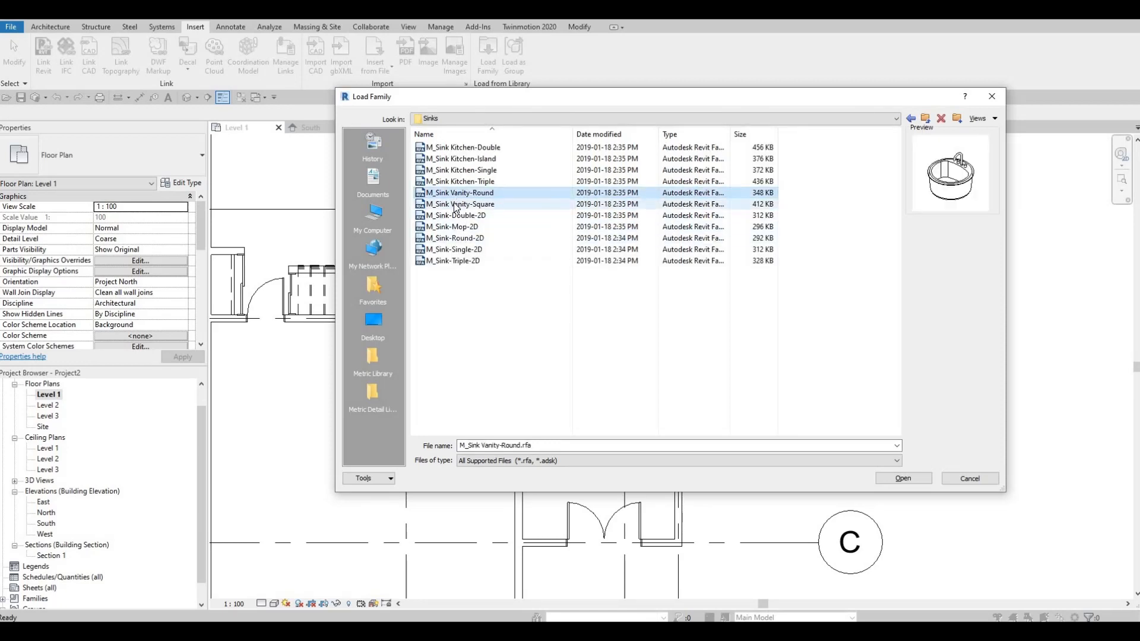
pyautogui.click(460, 204)
pyautogui.click(459, 193)
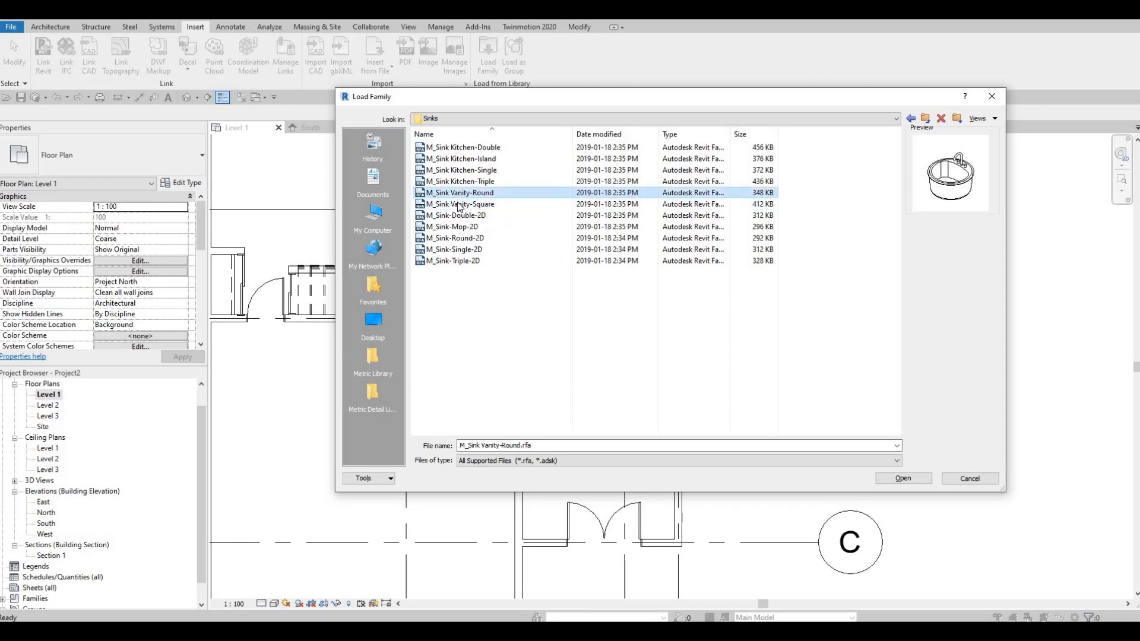
pyautogui.click(460, 204)
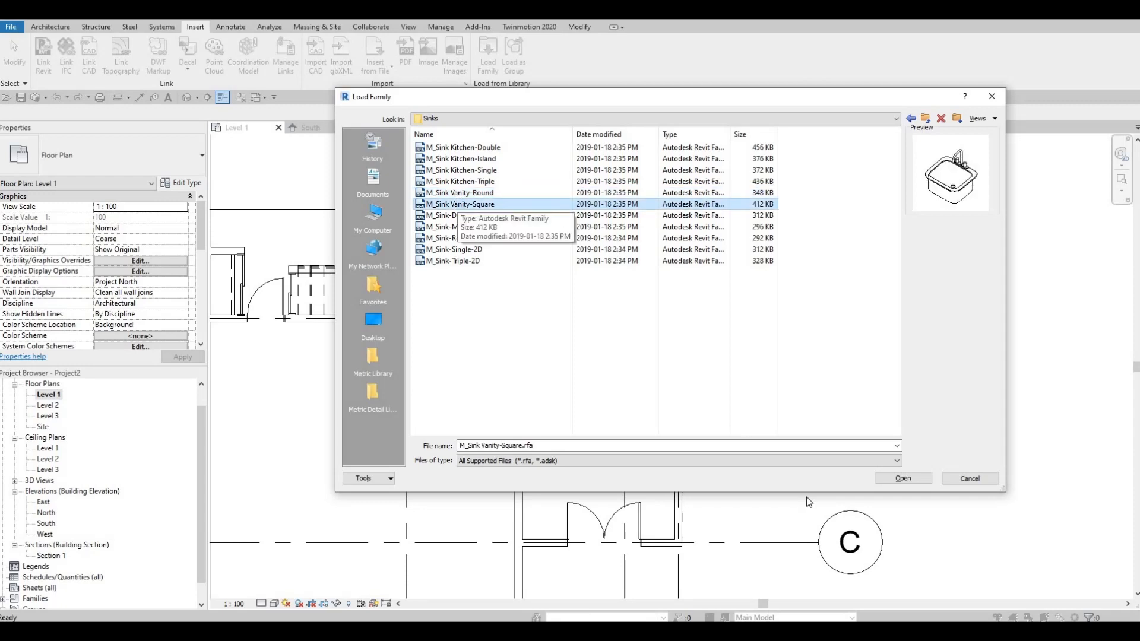
pyautogui.click(901, 479)
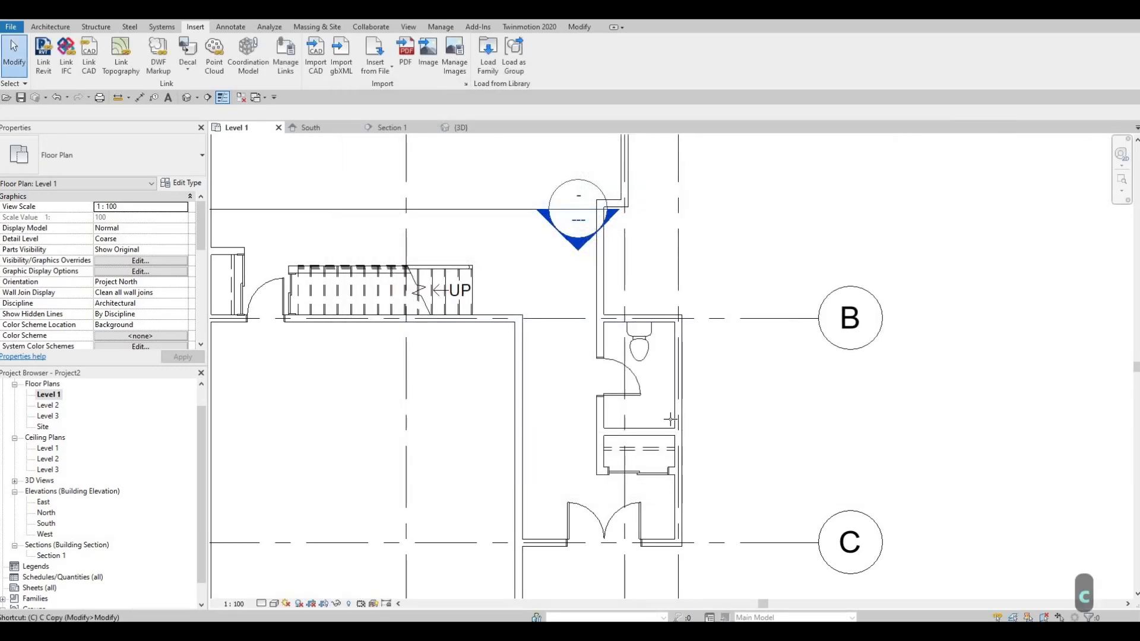
# Start placing the 500 x 440mm M_Sink Vanity-Square component and rotate it so its faucet faces the closet wall.
pyautogui.press('m')
pyautogui.scroll(1, 645, 412)
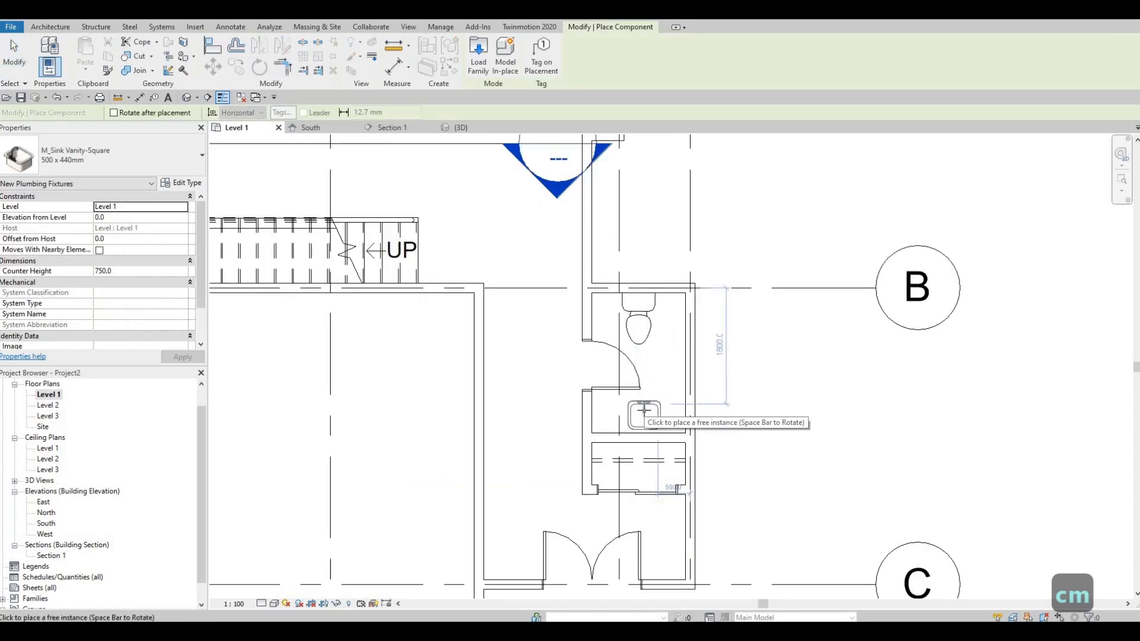
pyautogui.press('space')
pyautogui.press('space')
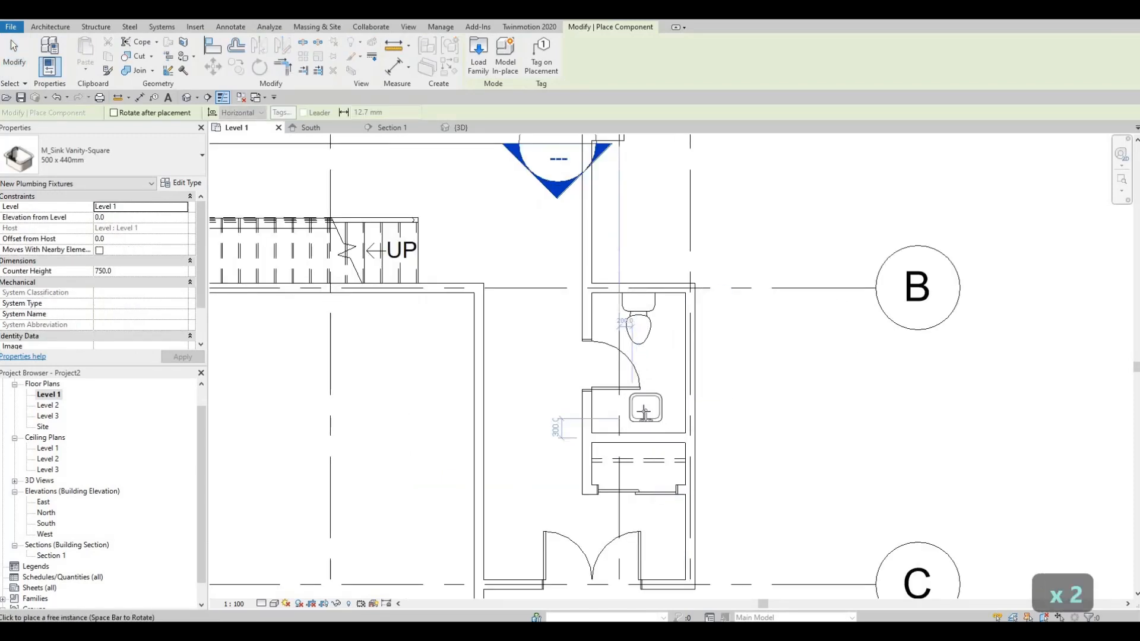
pyautogui.press('space')
pyautogui.press('space')
pyautogui.press('space')
pyautogui.press('space')
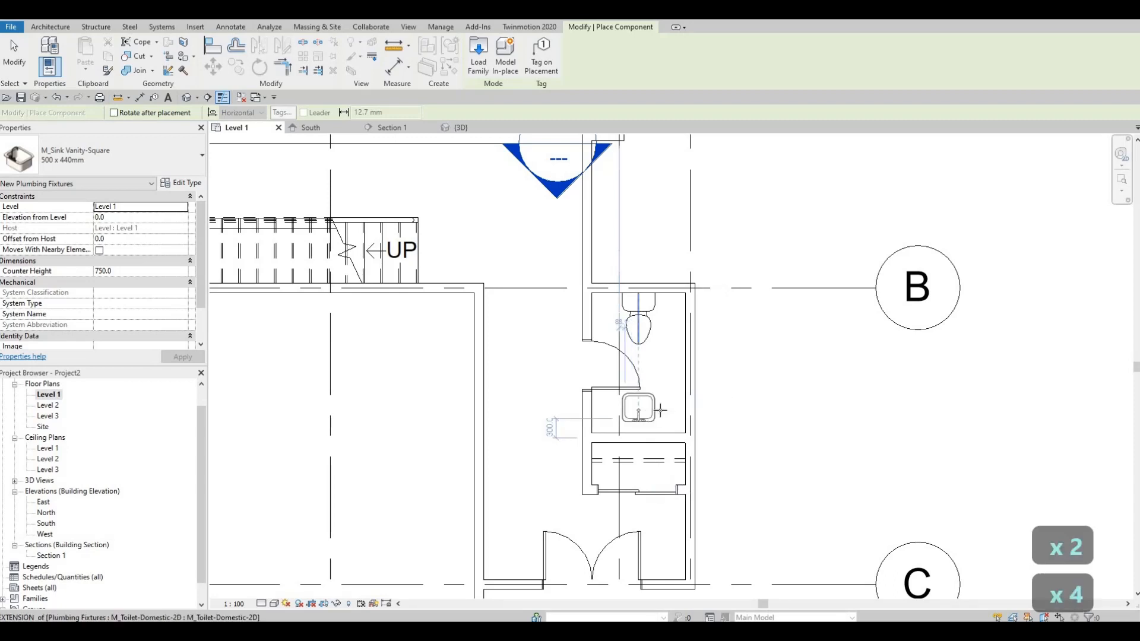
# Try rotating the sink preview to follow the washroom door's swing arc.
pyautogui.scroll(1, 657, 412)
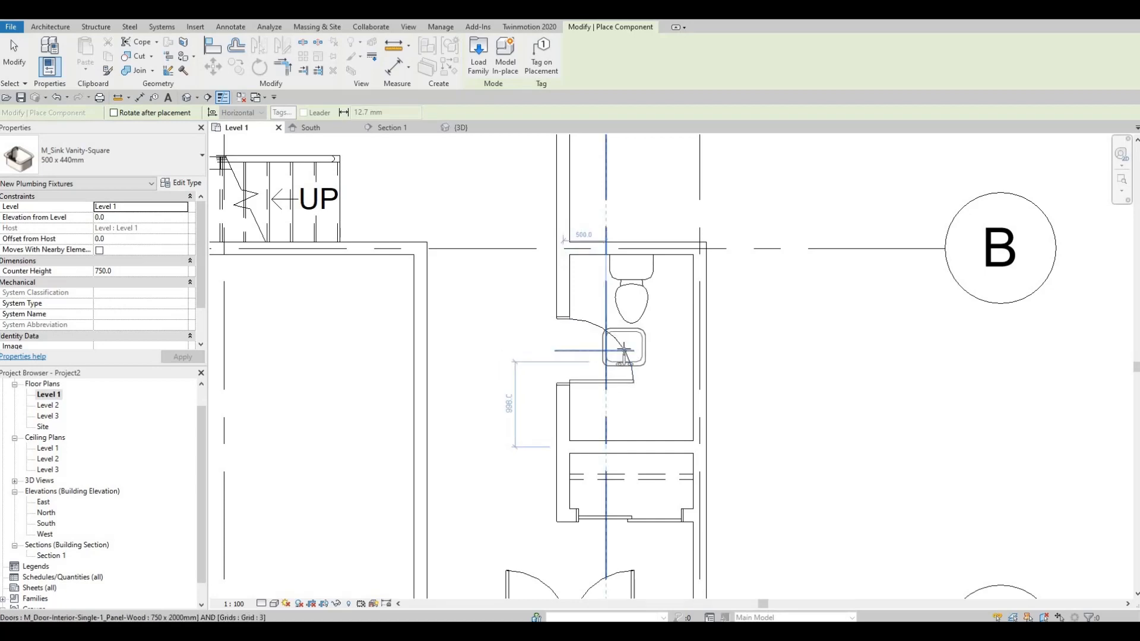
pyautogui.press('space')
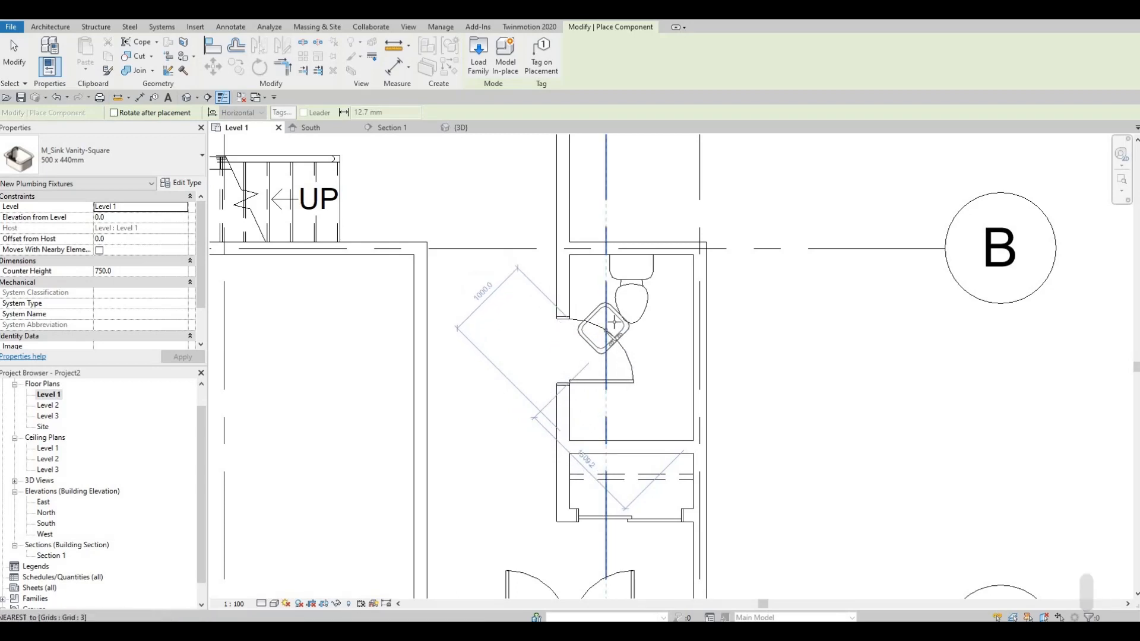
pyautogui.scroll(3, 614, 350)
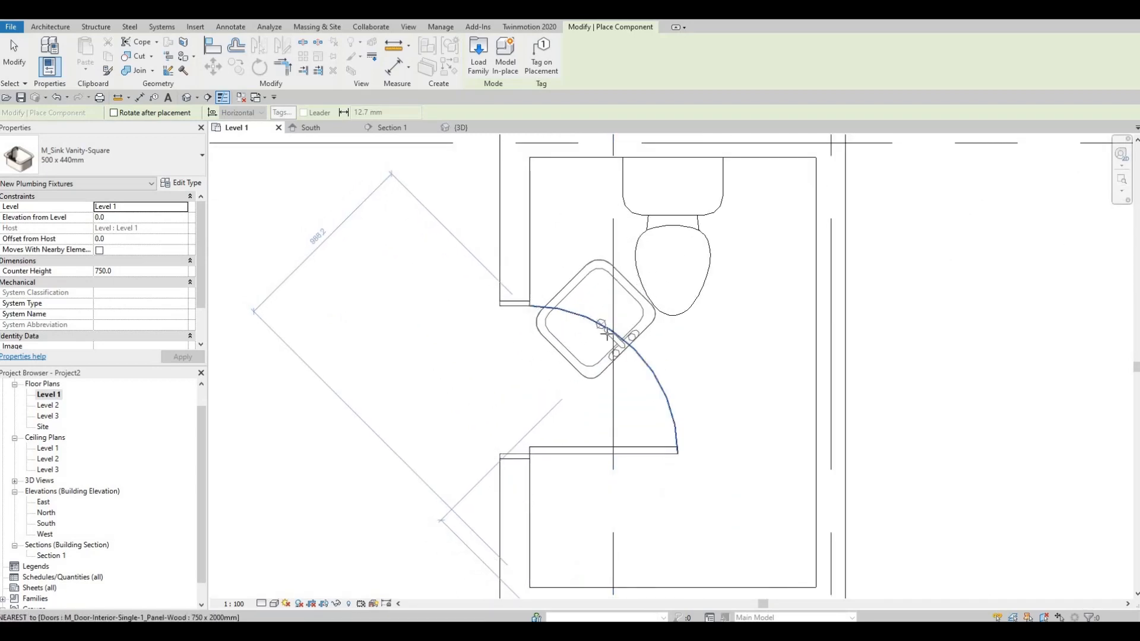
pyautogui.press('space')
pyautogui.press('space')
pyautogui.press('space')
pyautogui.press('space')
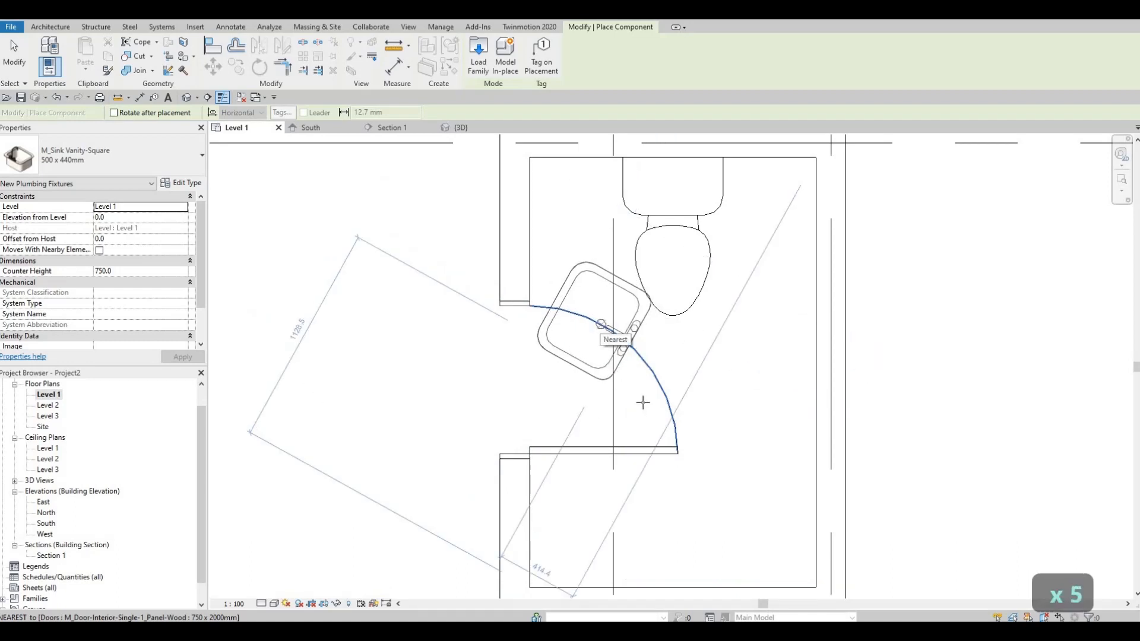
# Try rotating the sink preview along the toilet's curved outline and the exterior wall, ending with the faucet towards the closet.
pyautogui.press('space')
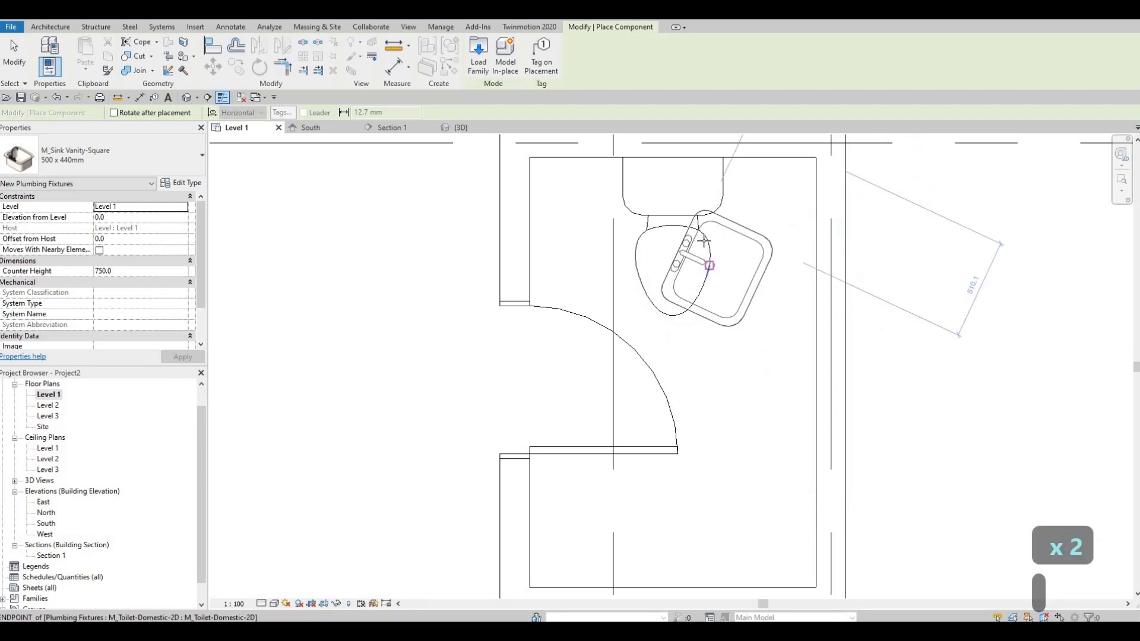
pyautogui.press('space')
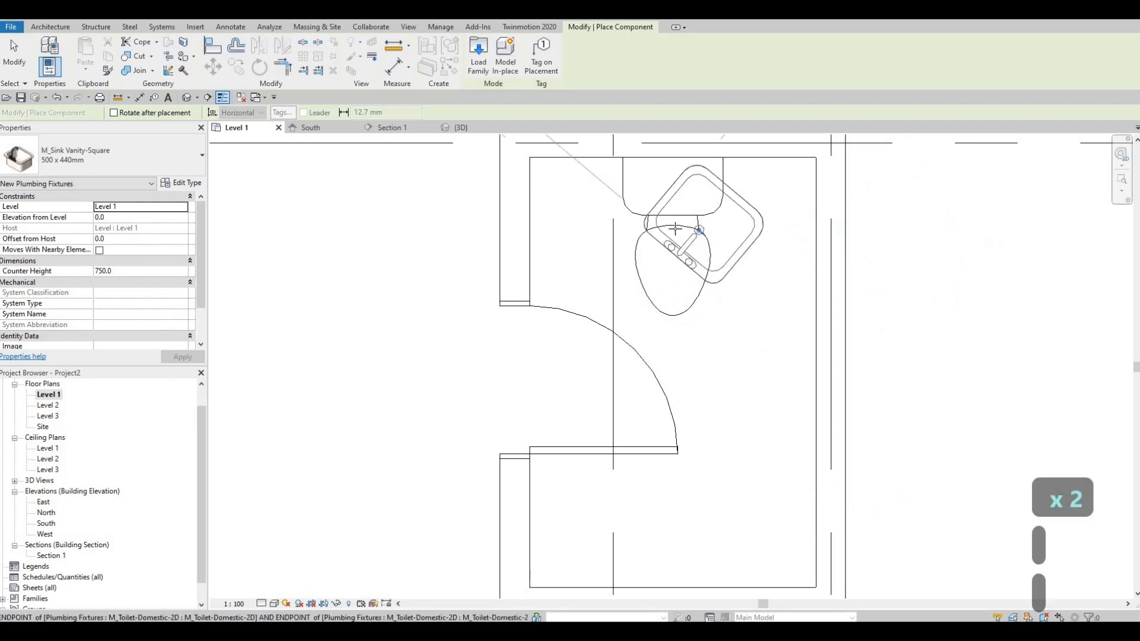
pyautogui.press('space')
pyautogui.press('space')
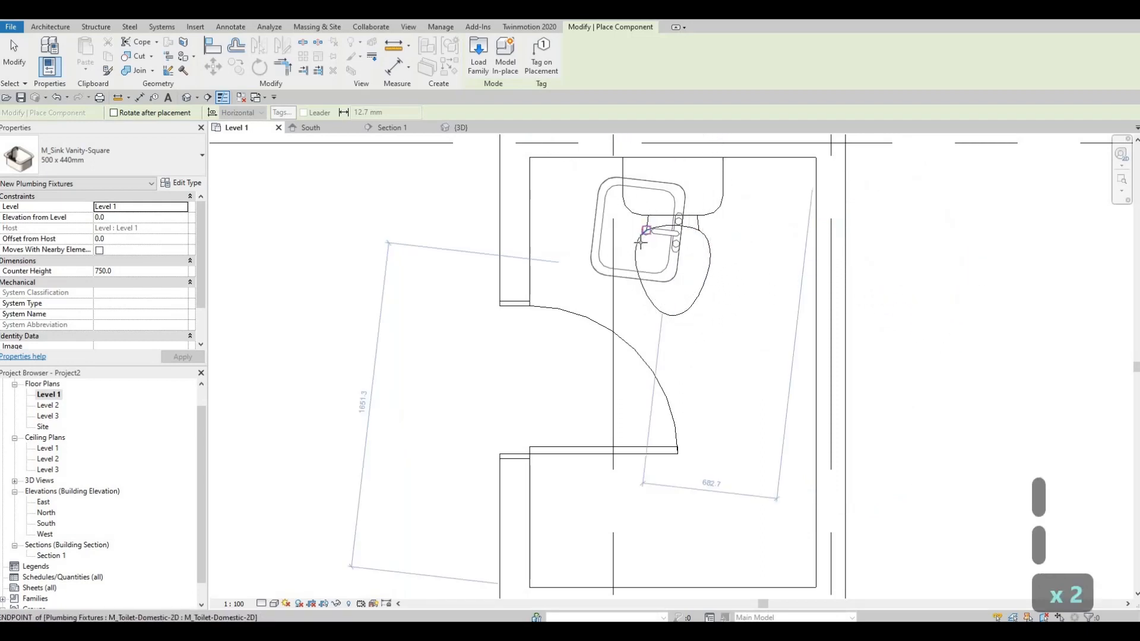
pyautogui.press('space')
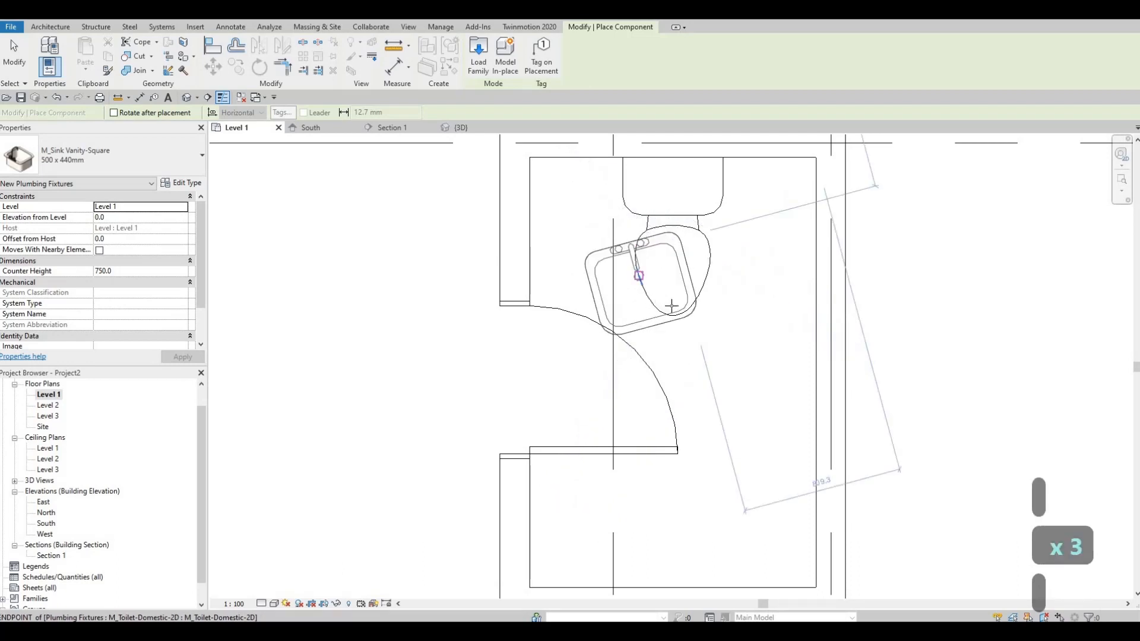
pyautogui.press('space')
pyautogui.press('space')
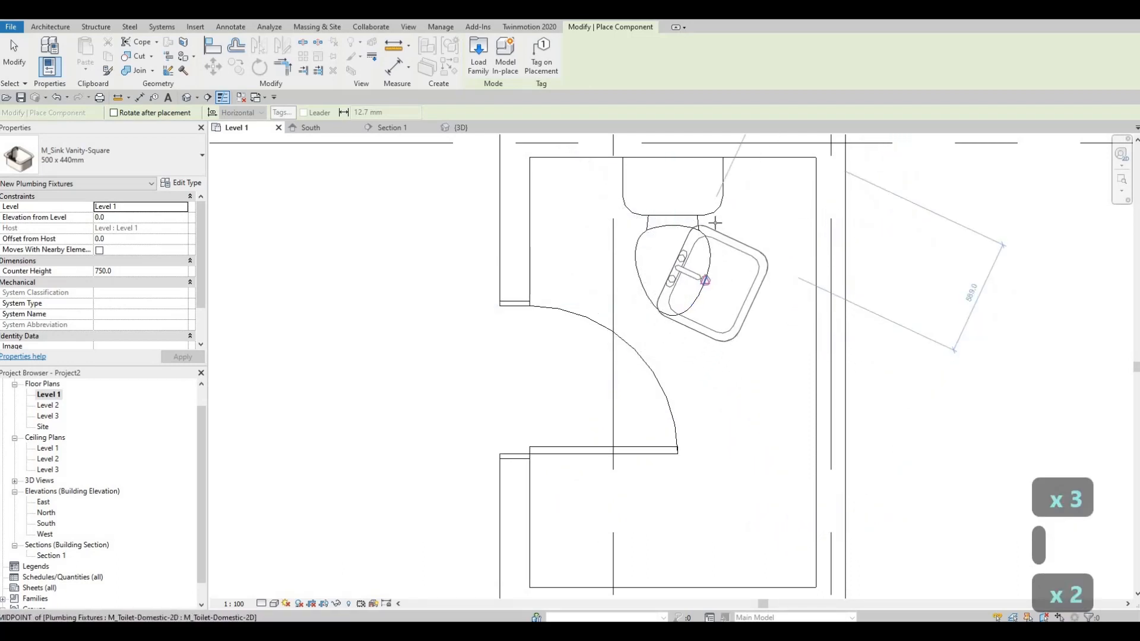
pyautogui.press('space')
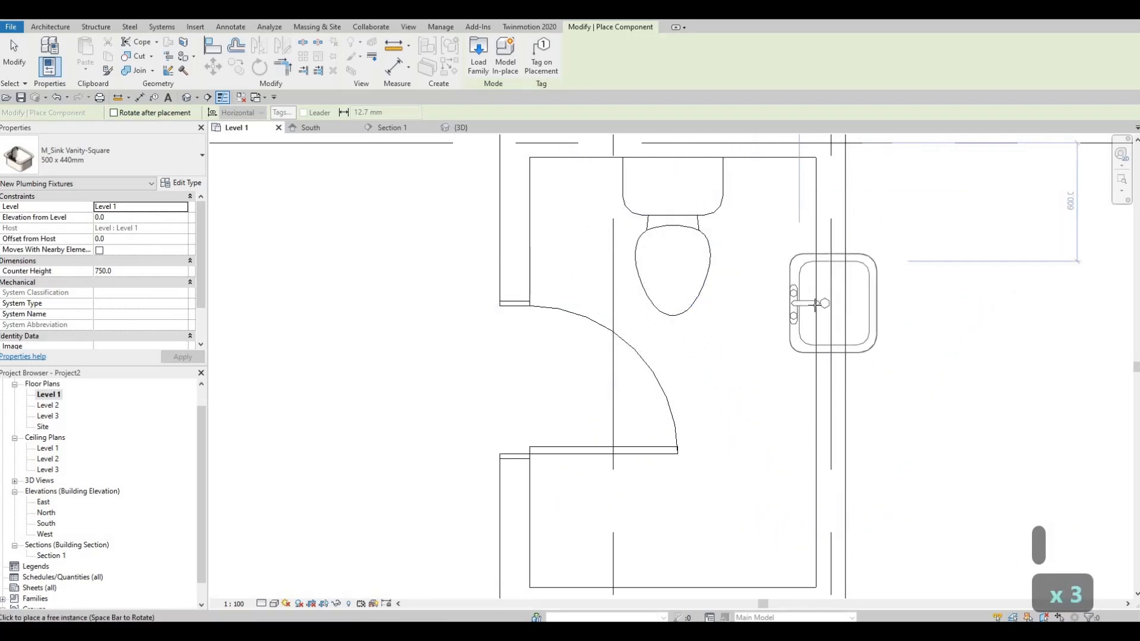
pyautogui.press('space')
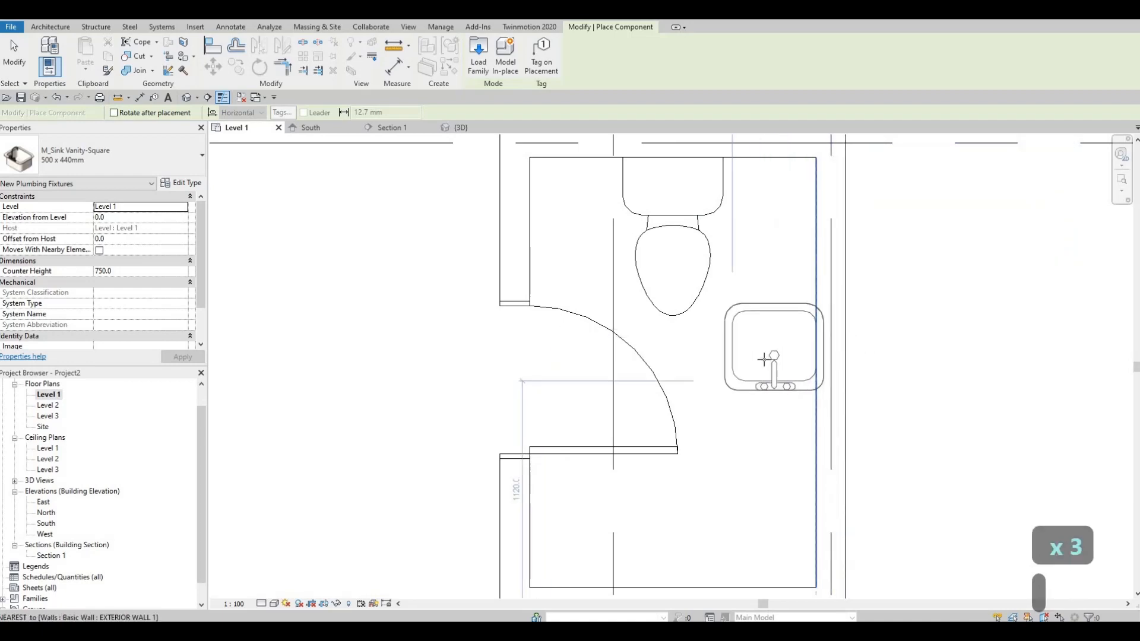
pyautogui.press('space')
pyautogui.press('space')
pyautogui.press('space')
pyautogui.press('space')
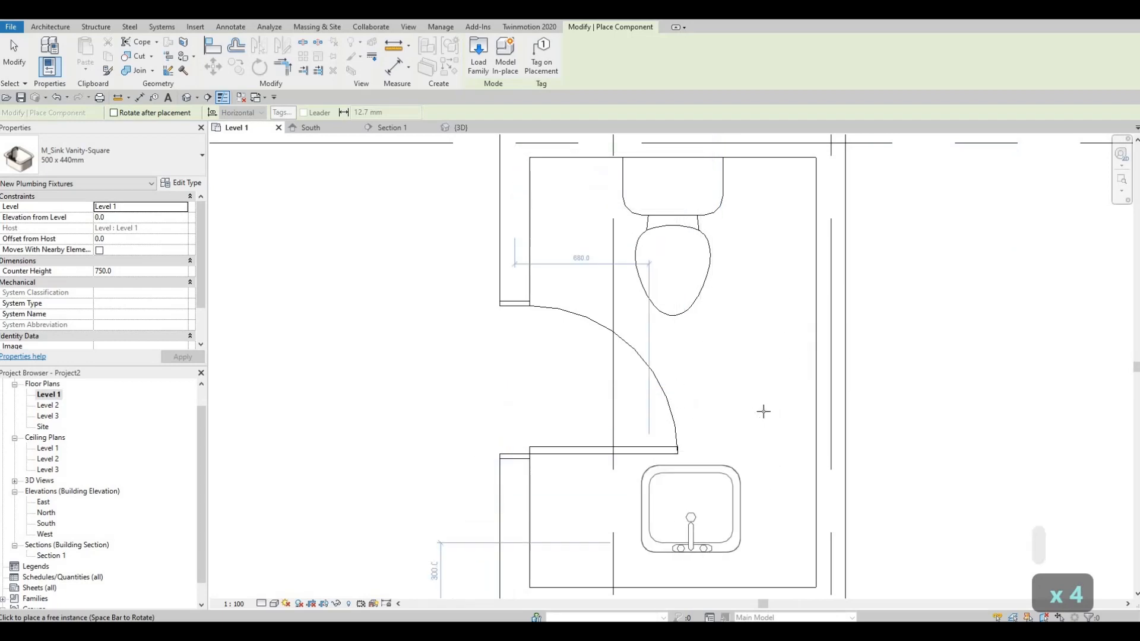
# Try rotating the sink preview against the stair's break line and railing.
pyautogui.scroll(-4, 653, 475)
pyautogui.scroll(3, 594, 445)
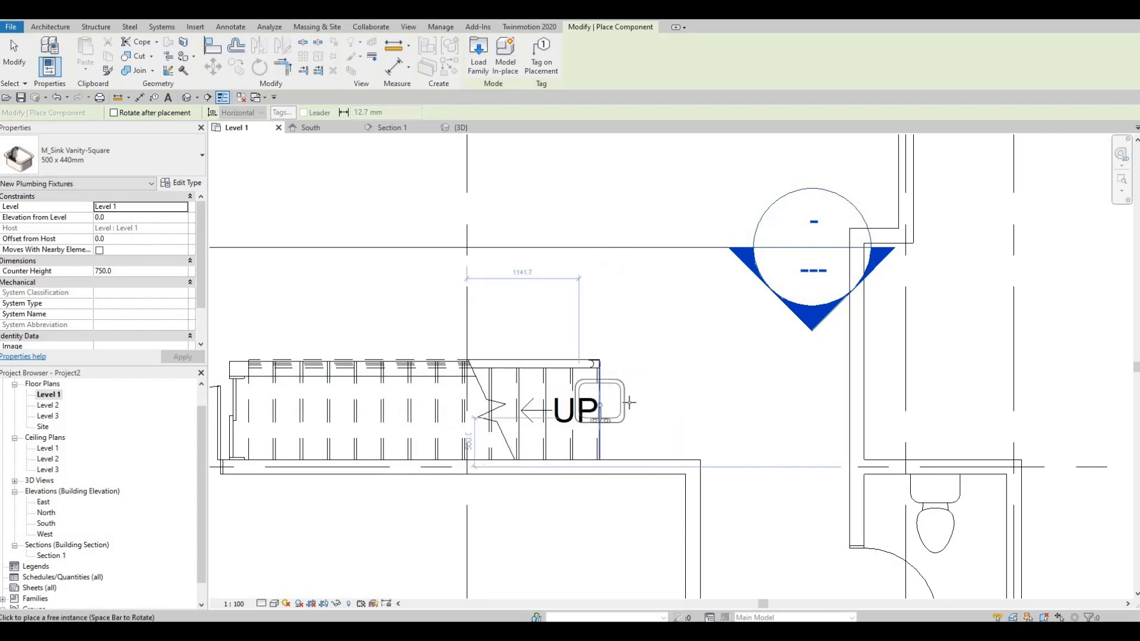
pyautogui.scroll(-3, 654, 422)
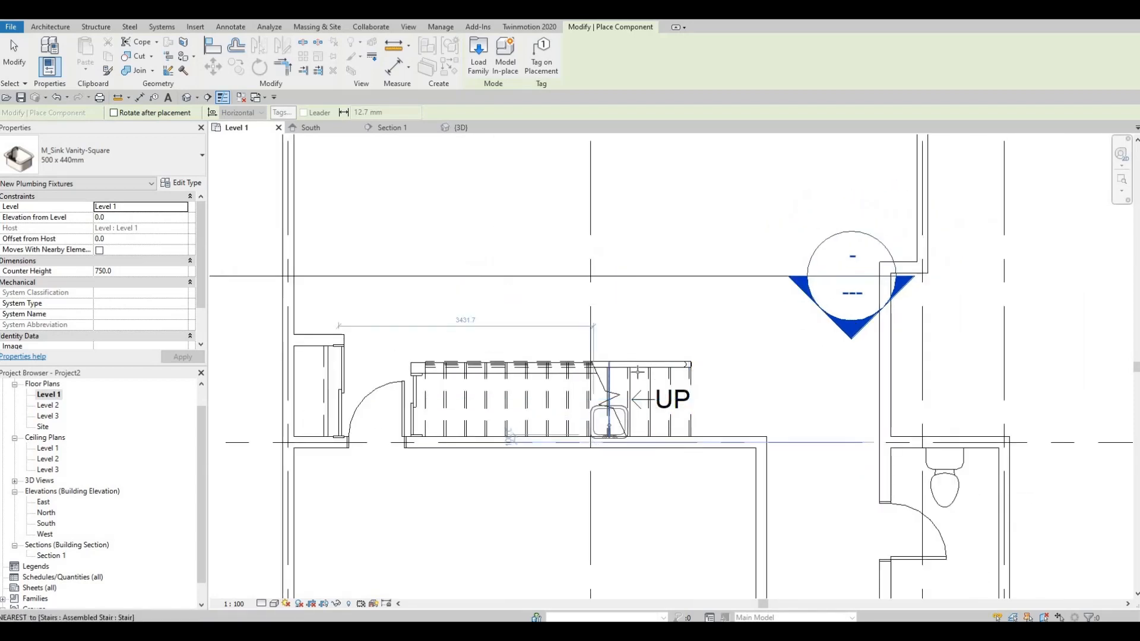
pyautogui.scroll(2, 639, 372)
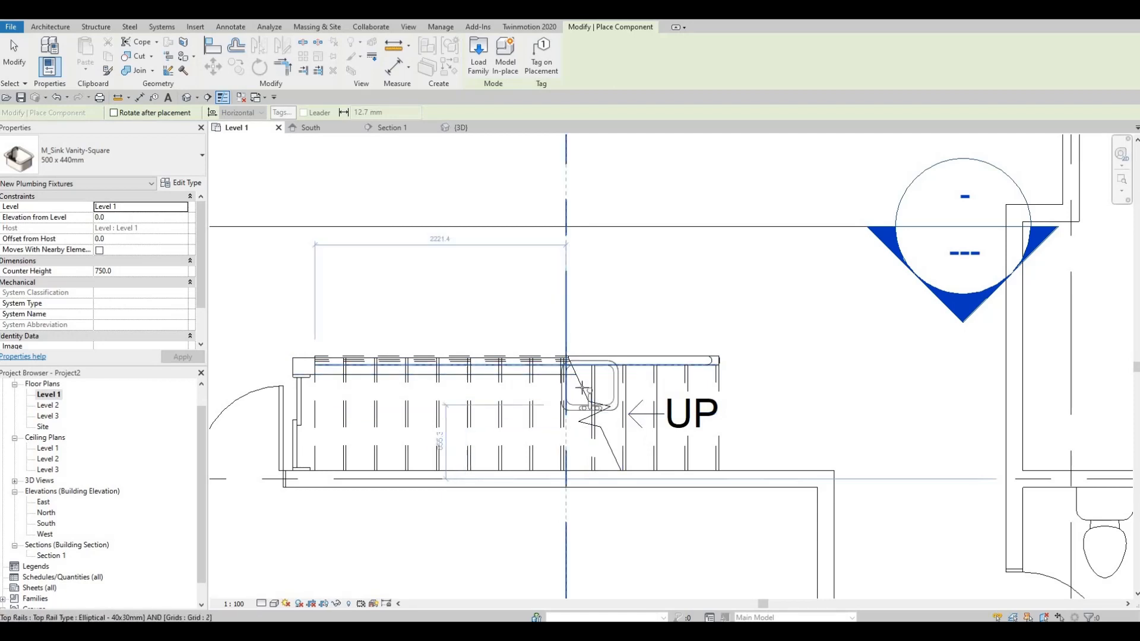
pyautogui.scroll(1, 581, 385)
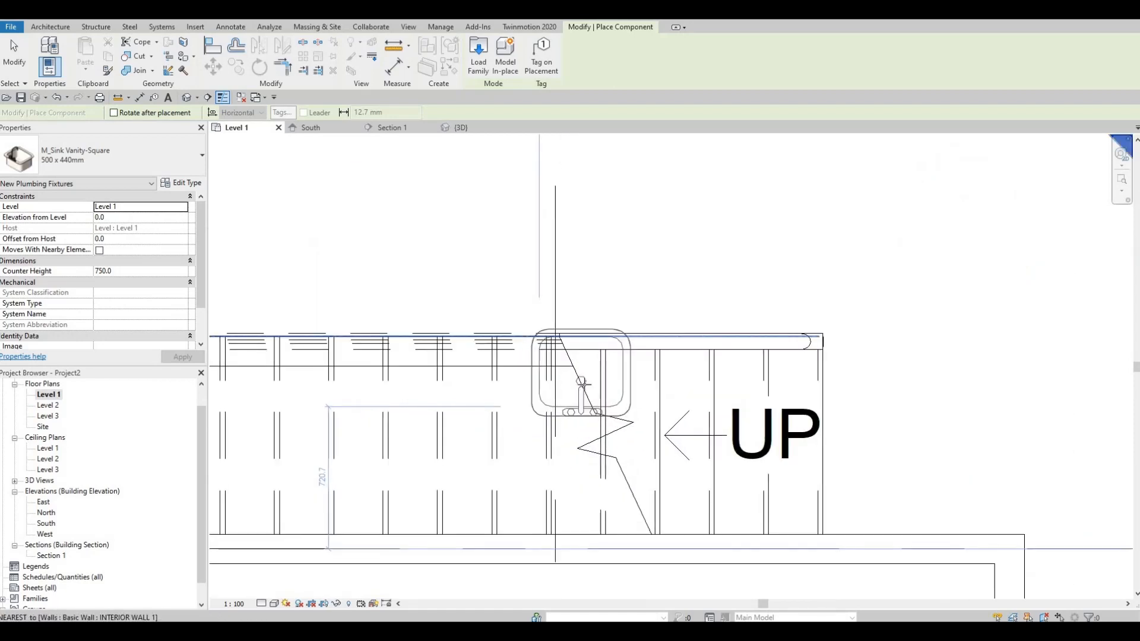
pyautogui.press('space')
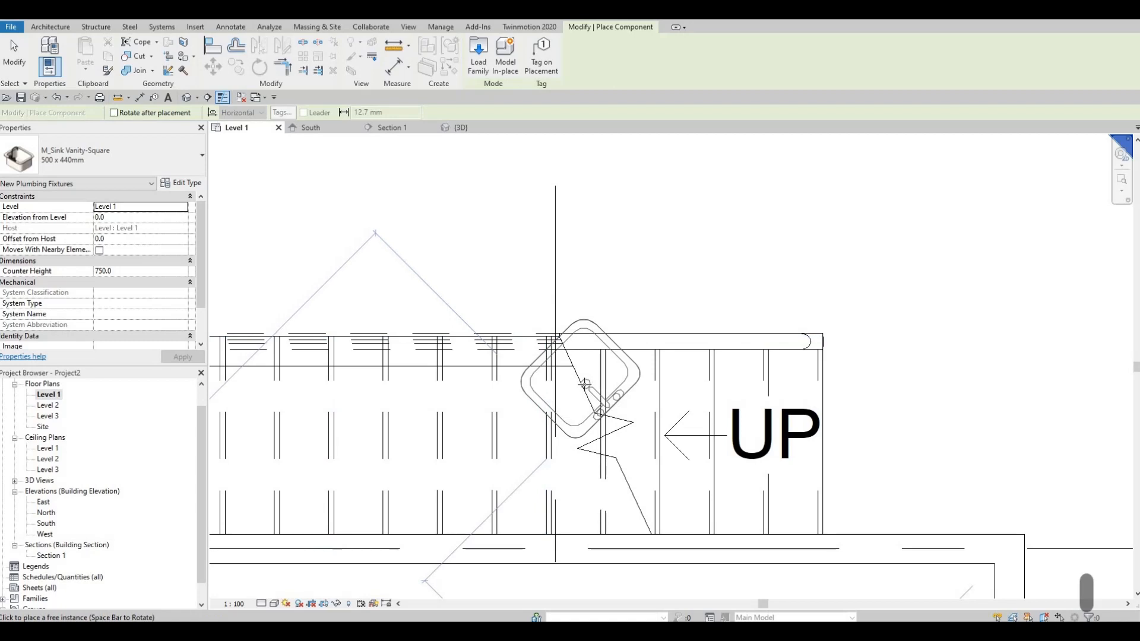
pyautogui.press('space')
pyautogui.press('space')
pyautogui.press('space')
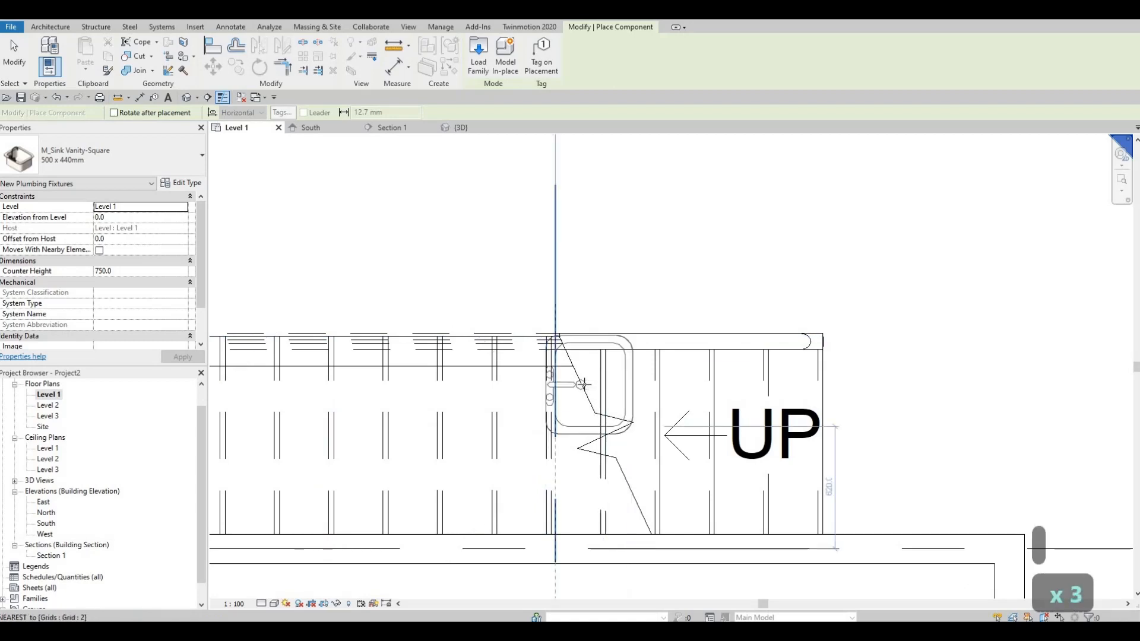
pyautogui.press('space')
# Place the square vanity sink near the washroom's closet-side wall, about 180 mm from that wall and 620 mm from the door-side wall.
pyautogui.scroll(-4, 776, 440)
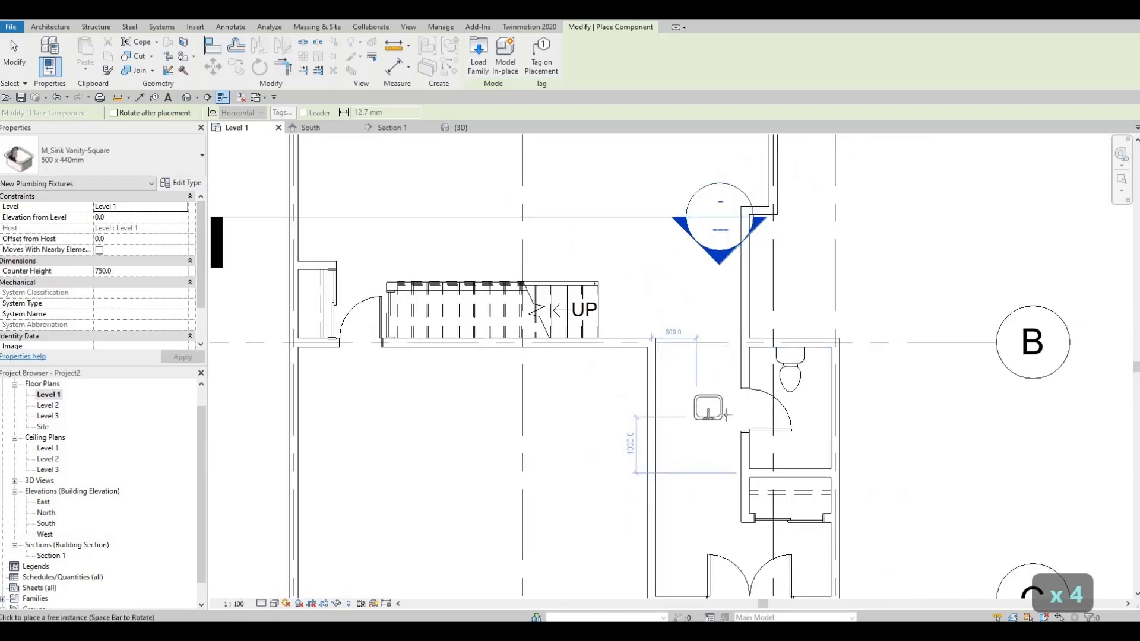
pyautogui.scroll(-1, 730, 420)
pyautogui.scroll(5, 725, 410)
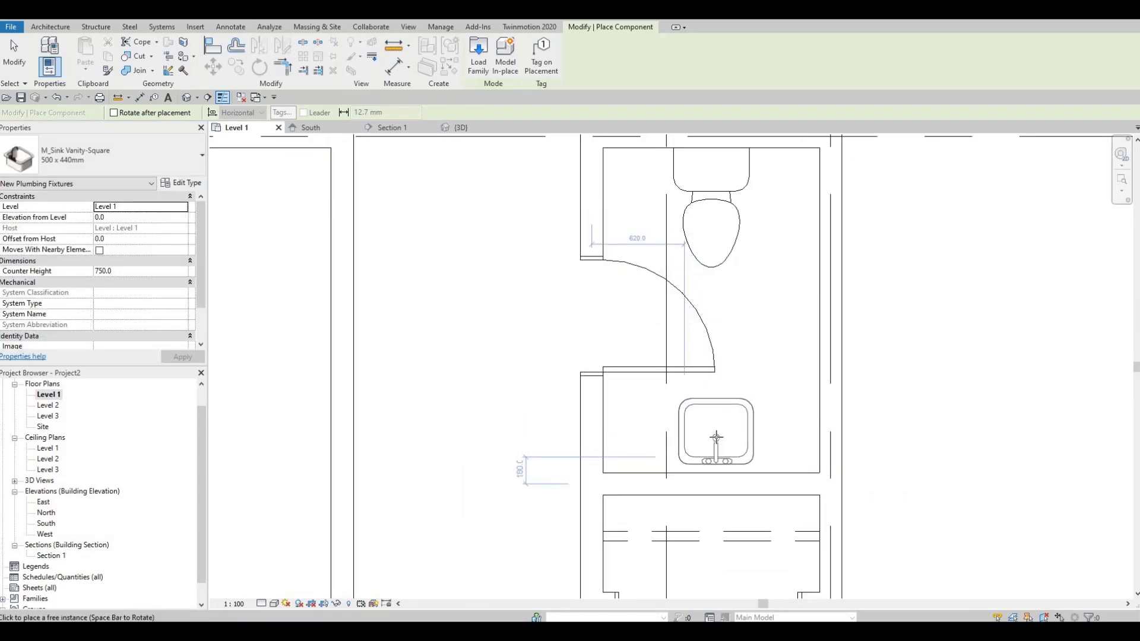
pyautogui.click(717, 438)
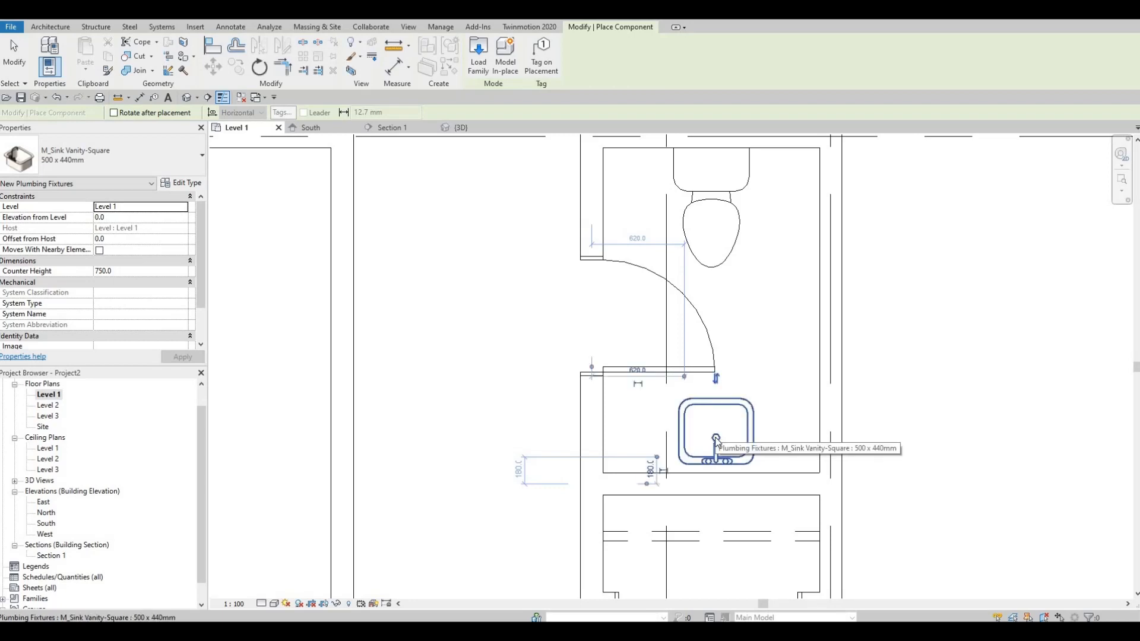
pyautogui.press('Escape')
pyautogui.press('Escape')
pyautogui.scroll(-3, 525, 357)
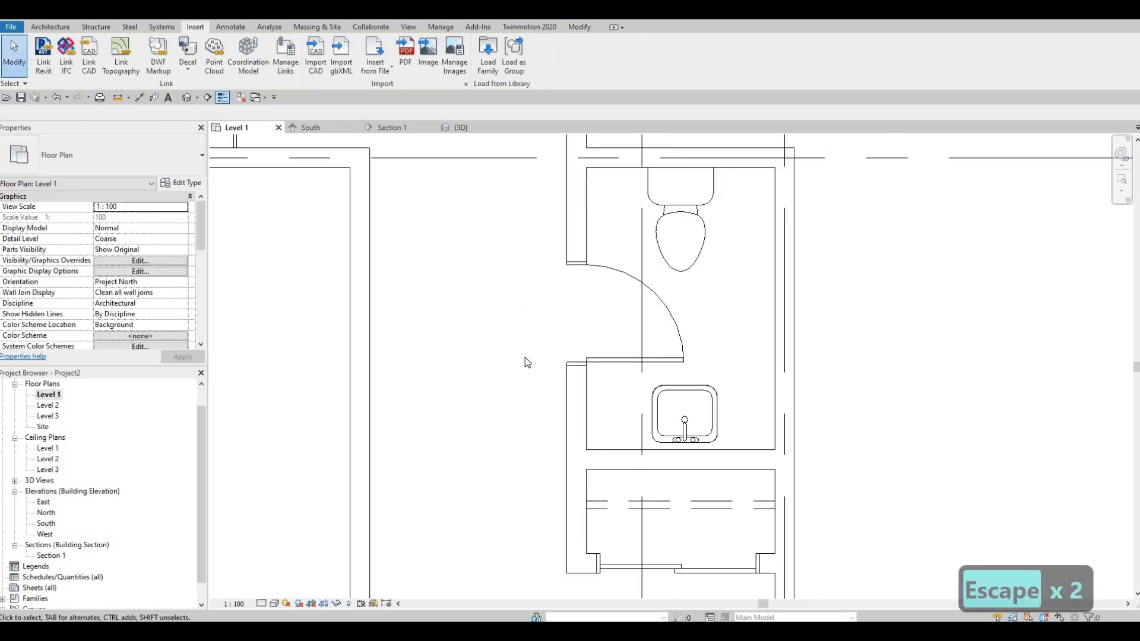
pyautogui.moveTo(677, 357)
pyautogui.mouseDown(button='middle')
pyautogui.moveTo(729, 346)
pyautogui.moveTo(843, 359)
pyautogui.mouseUp(button='middle')
pyautogui.scroll(-1, 753, 363)
pyautogui.moveTo(754, 365); pyautogui.dragTo(800, 378, button='middle')
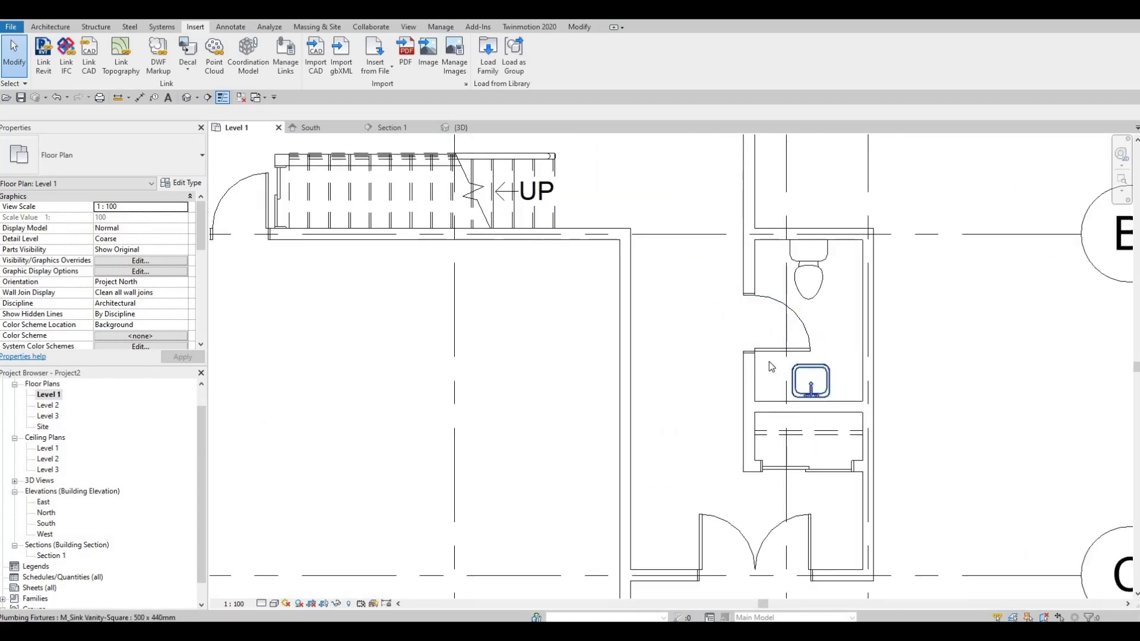
# Draw a 1450 mm Thin Lines detail line along the sink's front edge, from the door-side wall to the exterior wall, matching the closet's line.
pyautogui.scroll(-2, 768, 363)
pyautogui.press('F1')
pyautogui.press('F1')
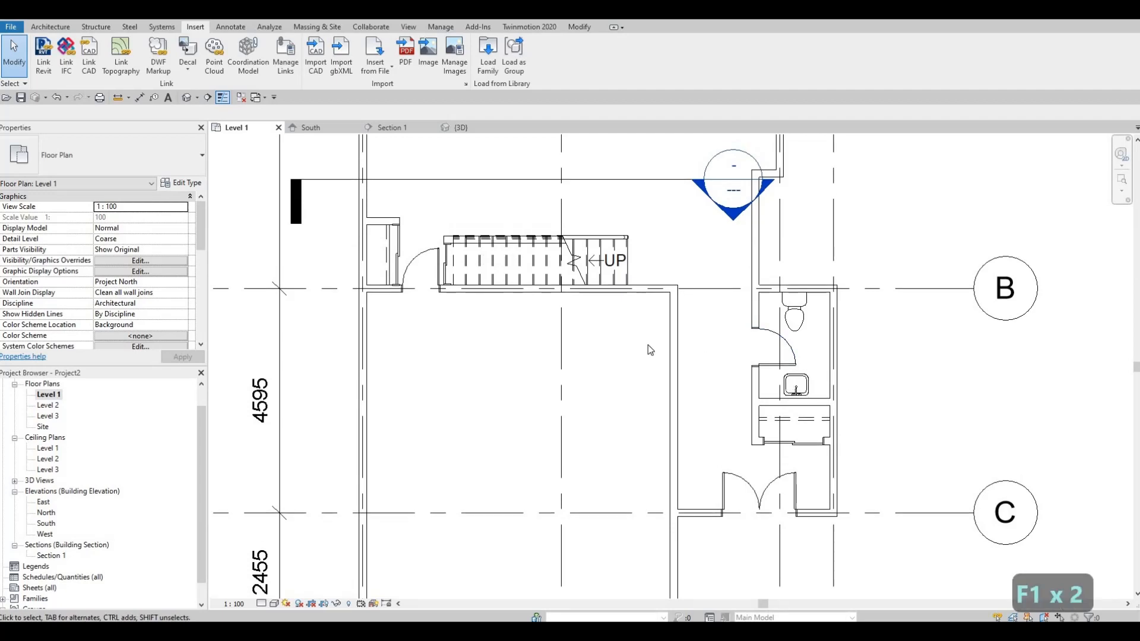
pyautogui.scroll(4, 380, 254)
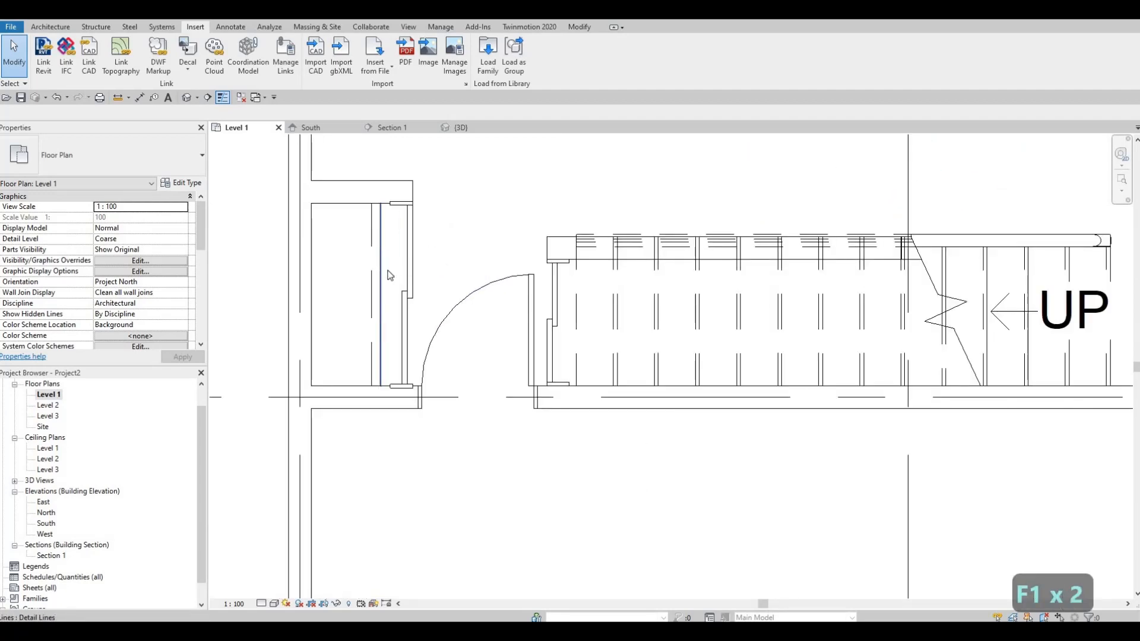
pyautogui.click(389, 275)
pyautogui.press('c')
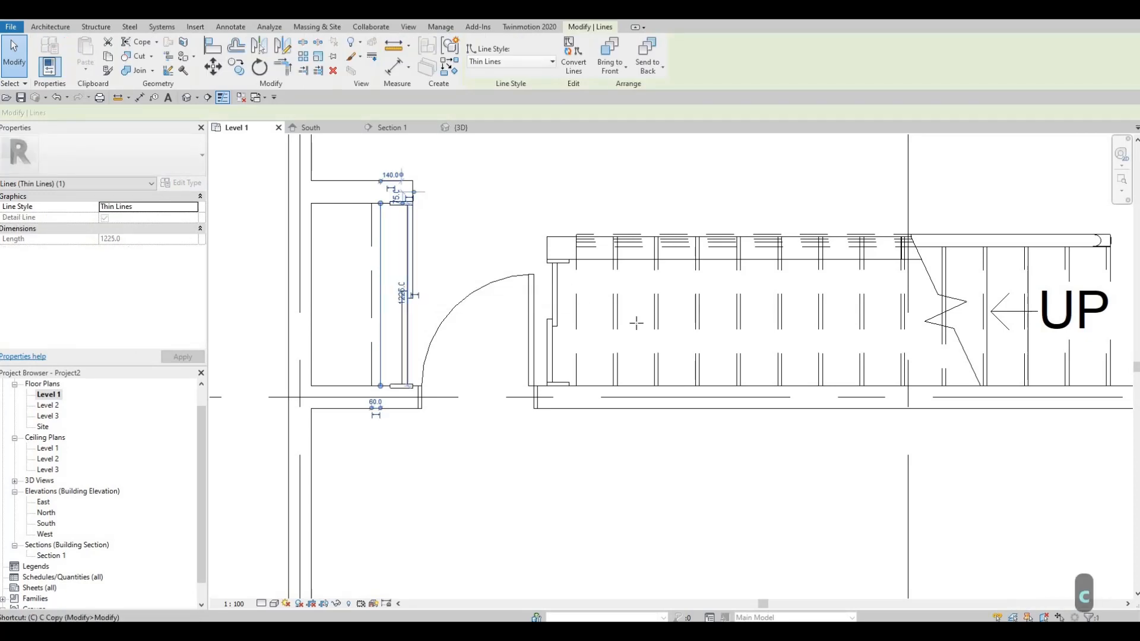
pyautogui.press('s')
pyautogui.moveTo(582, 283); pyautogui.dragTo(285, 181, button='middle')
pyautogui.scroll(-2, 284, 180)
pyautogui.moveTo(641, 315); pyautogui.dragTo(458, 259, button='middle')
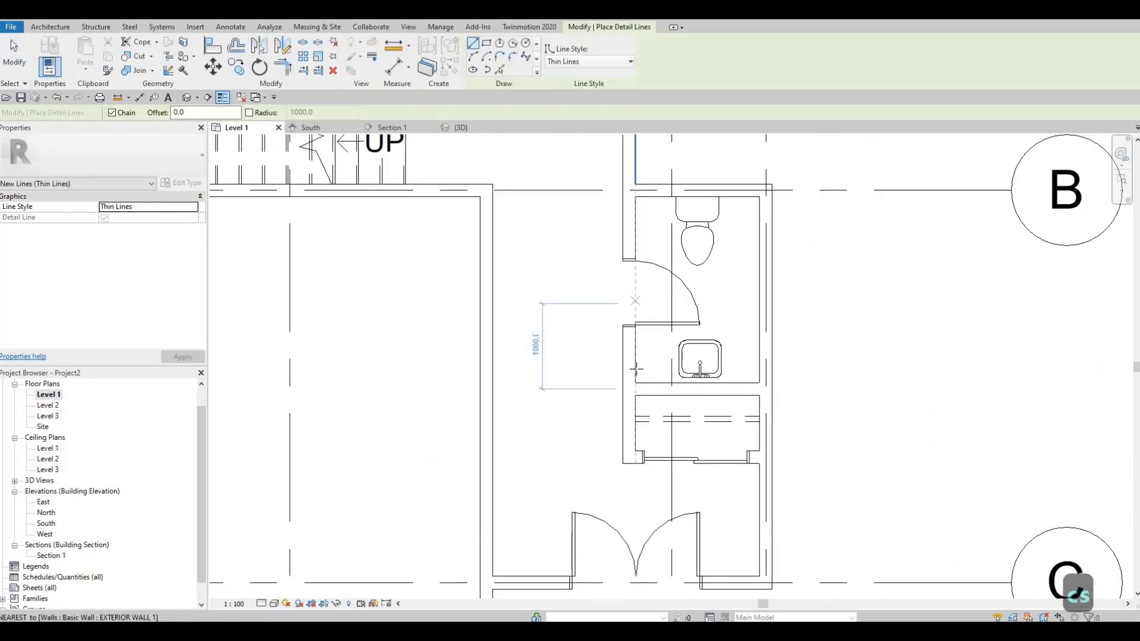
pyautogui.scroll(2, 636, 369)
pyautogui.click(631, 368)
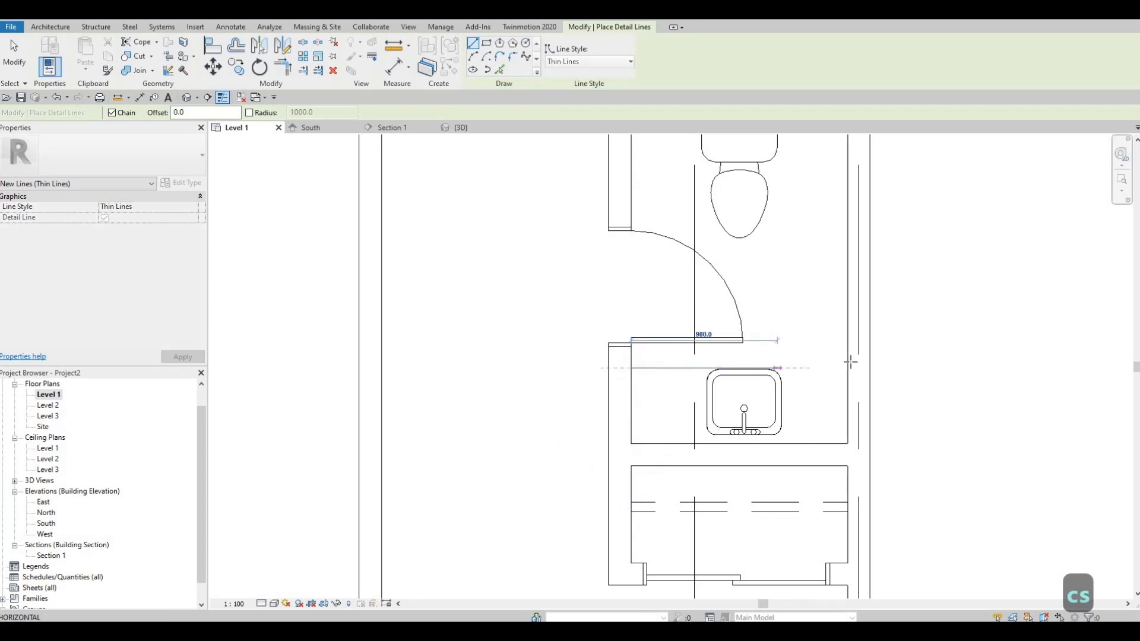
pyautogui.click(848, 368)
pyautogui.press('Escape')
pyautogui.press('Escape')
pyautogui.press('Escape')
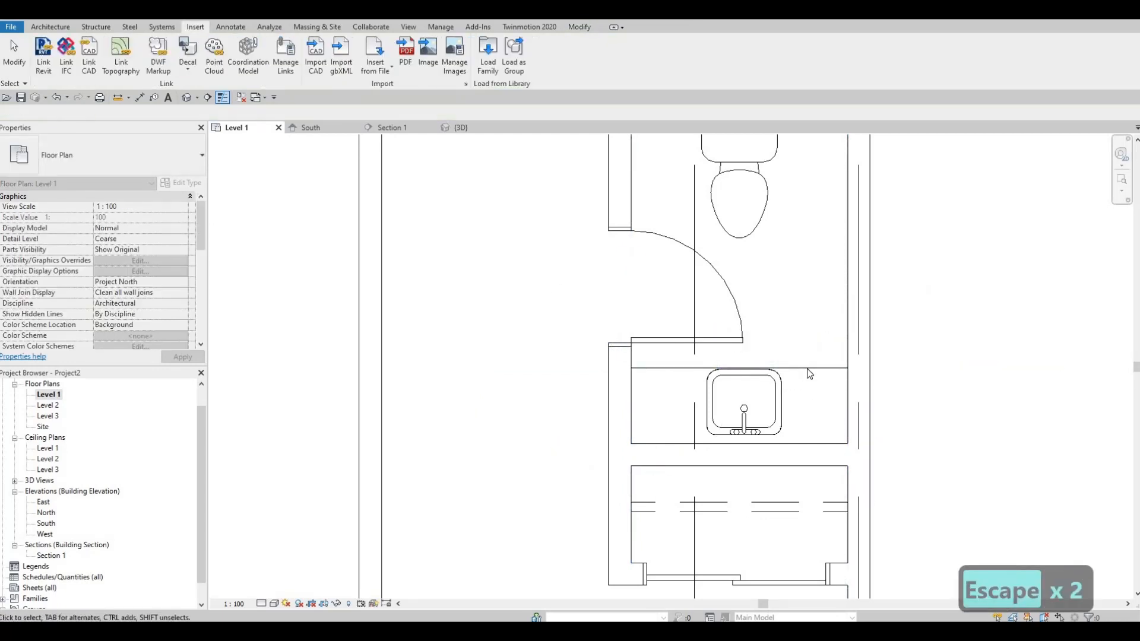
# Nudge the counter's front line slightly away from the sink and the sink slightly towards the door-side wall.
pyautogui.click(800, 368)
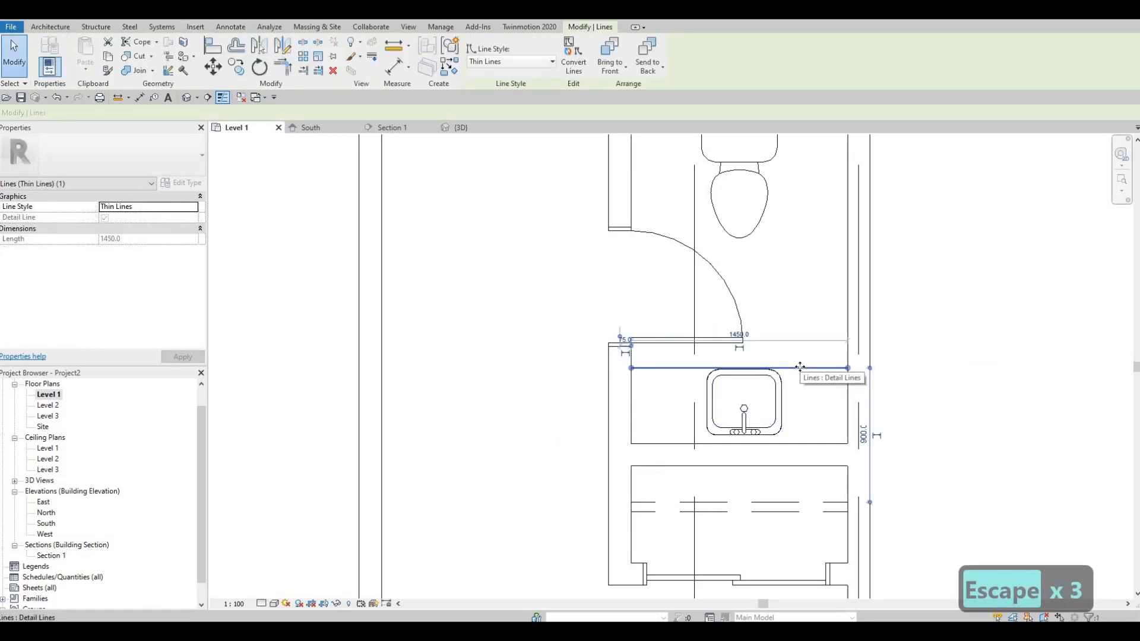
pyautogui.press('Up')
pyautogui.press('Escape')
pyautogui.press('Escape')
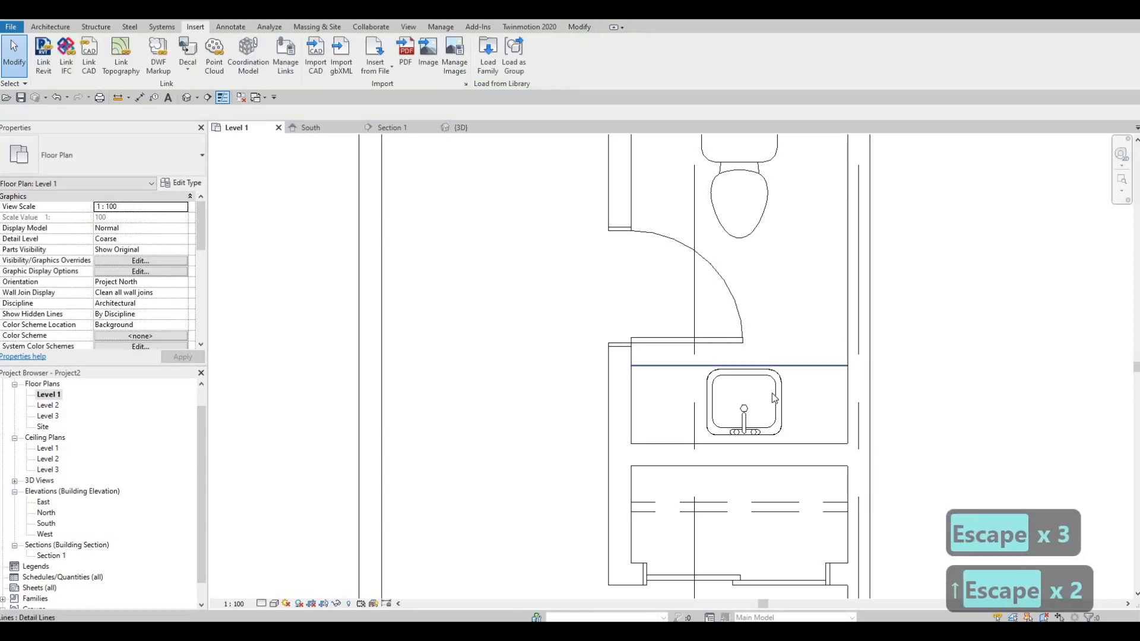
pyautogui.click(772, 393)
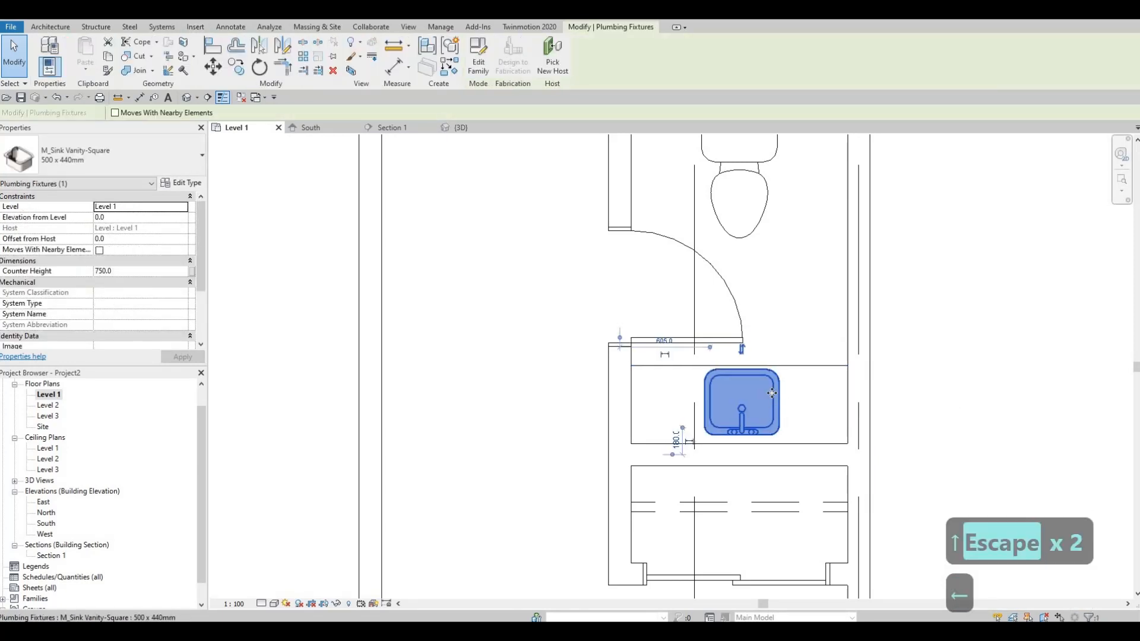
pyautogui.press('Escape')
# Examine the furnished washroom, the closet and double-door entrance beside it, and the overall Level 1 floor plan.
pyautogui.scroll(-2, 746, 353)
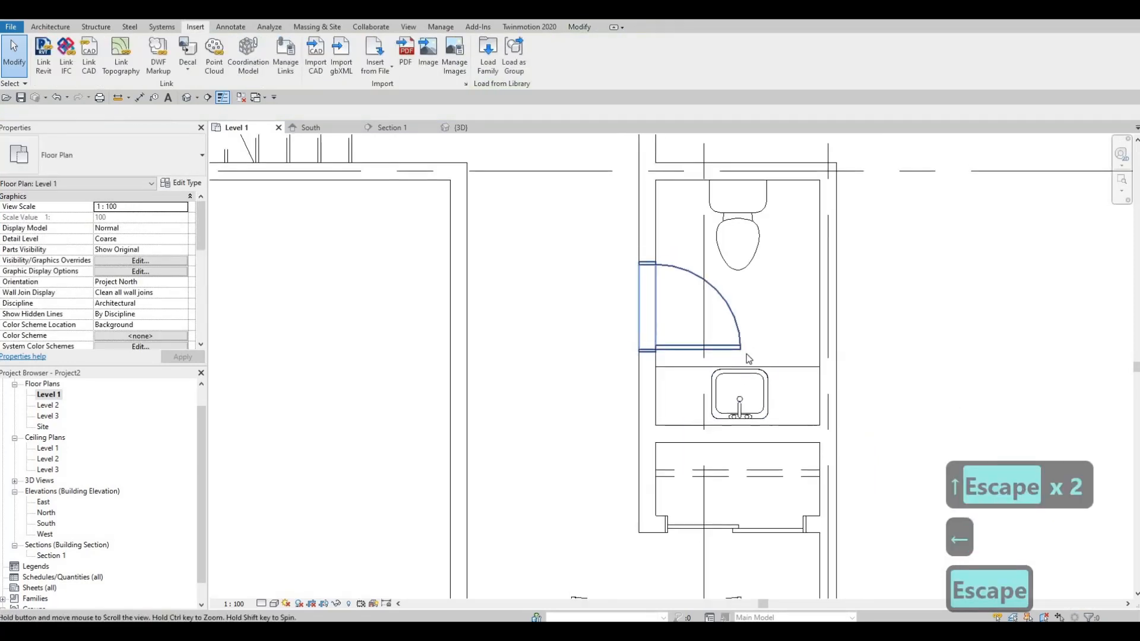
pyautogui.moveTo(764, 353); pyautogui.dragTo(725, 377, button='middle')
pyautogui.scroll(-2, 713, 285)
pyautogui.moveTo(713, 285); pyautogui.dragTo(716, 214, button='middle')
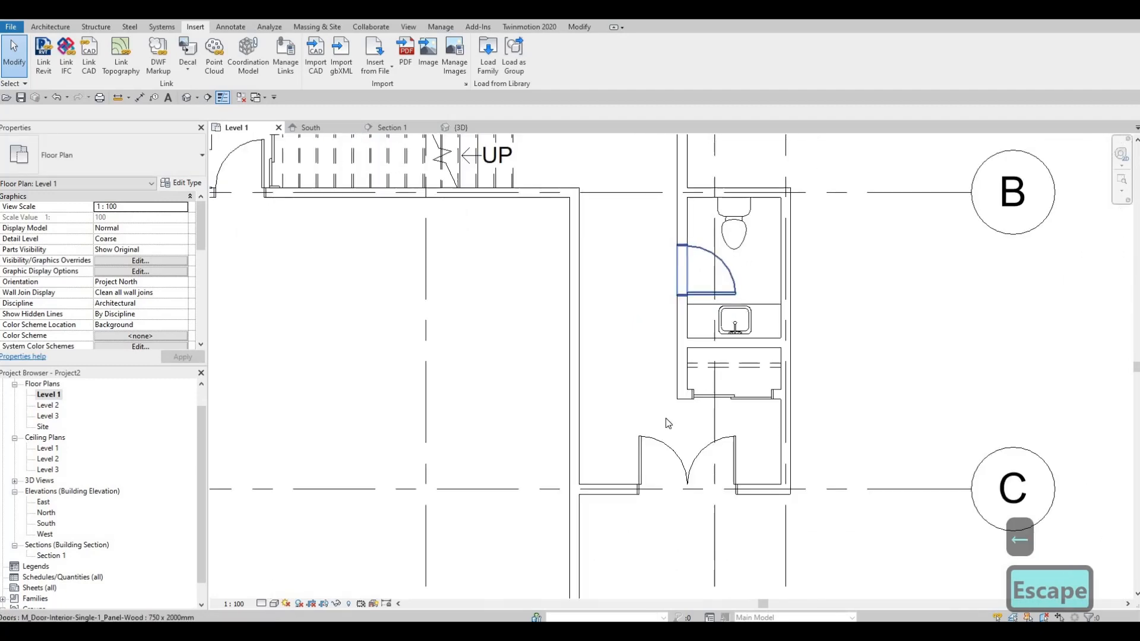
pyautogui.moveTo(705, 400); pyautogui.dragTo(714, 425, button='middle')
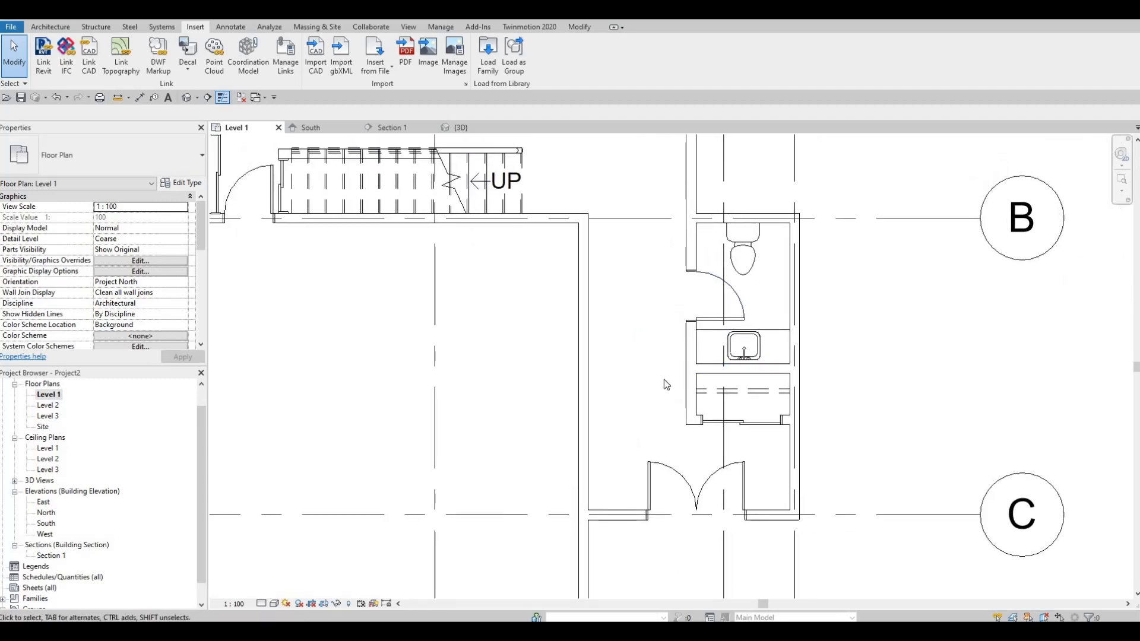
pyautogui.moveTo(657, 294); pyautogui.dragTo(664, 324, button='middle')
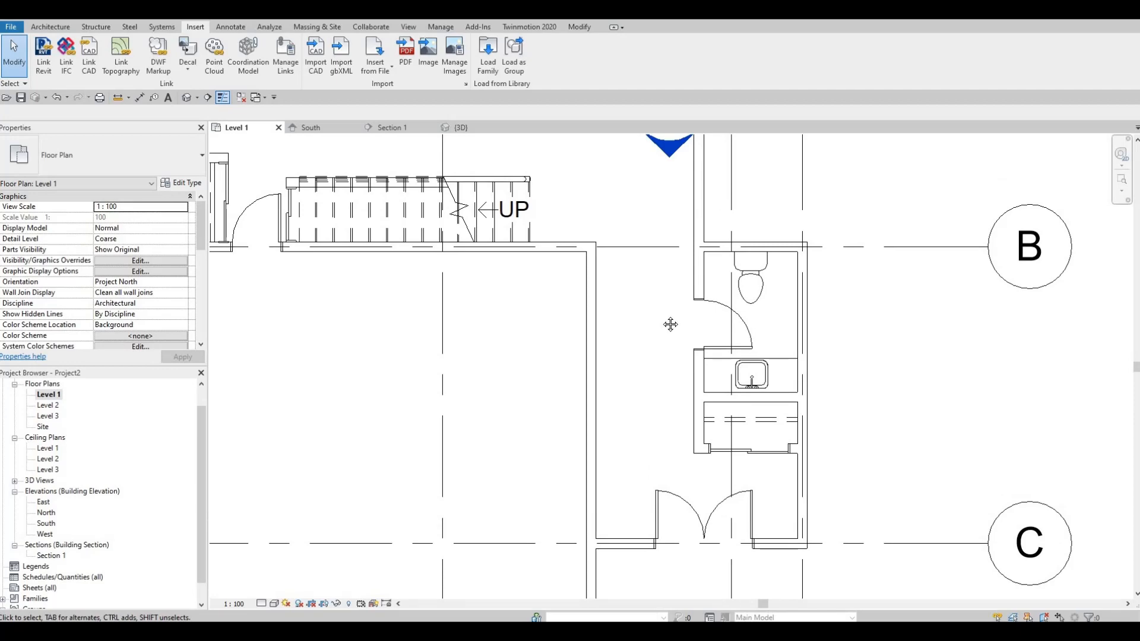
pyautogui.scroll(-4, 665, 332)
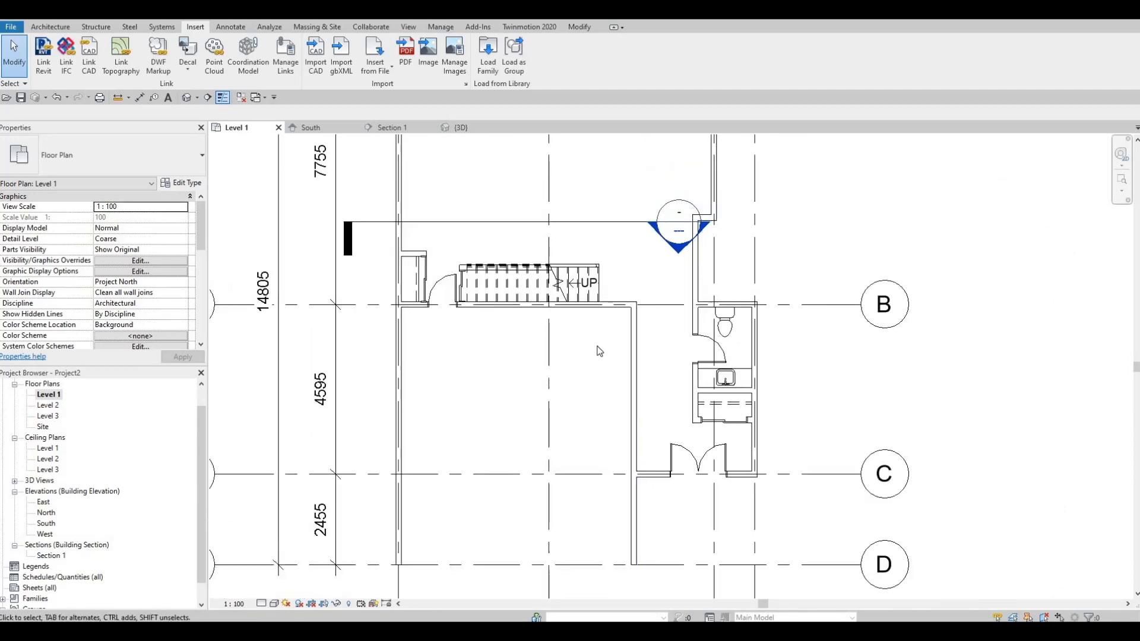
pyautogui.scroll(-5, 466, 474)
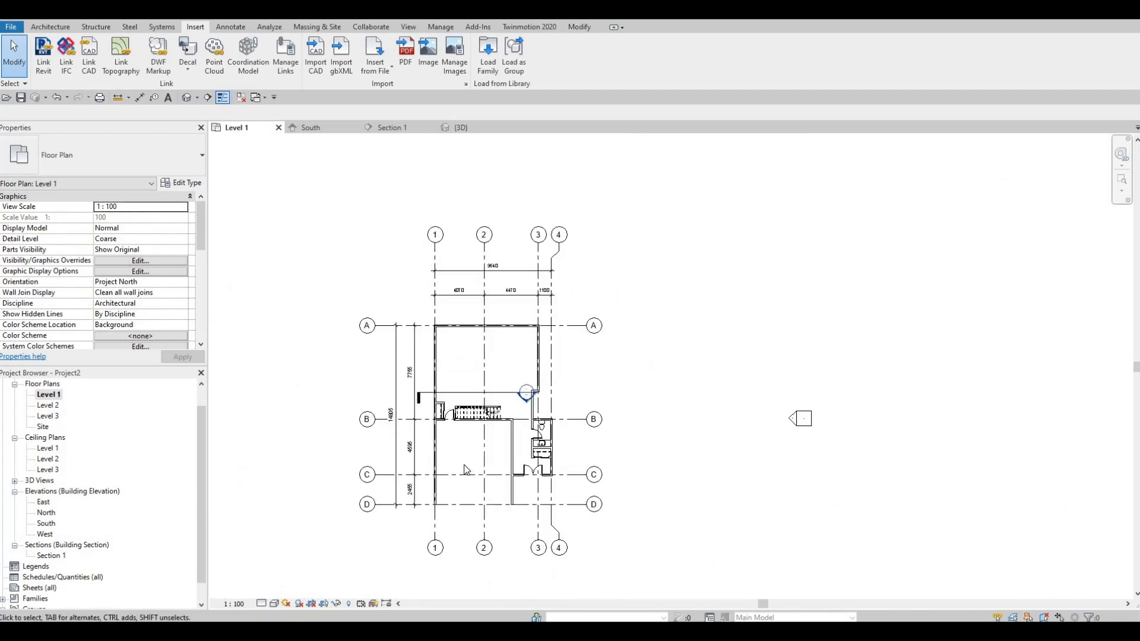
pyautogui.scroll(1, 463, 464)
pyautogui.moveTo(457, 469); pyautogui.dragTo(515, 456, button='middle')
pyautogui.scroll(-1, 513, 459)
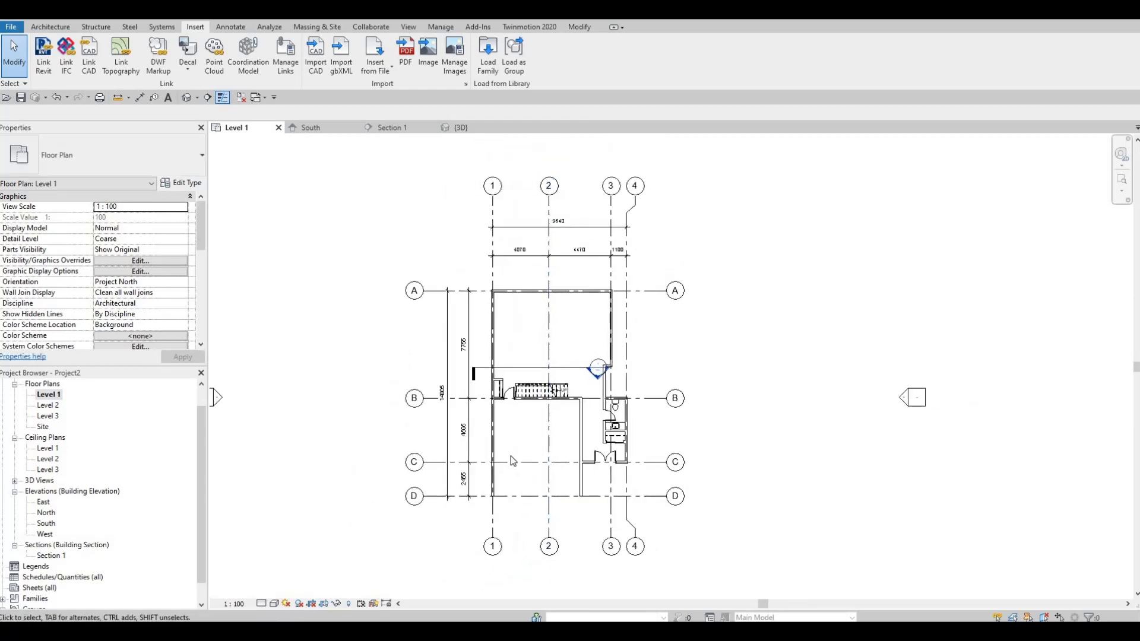